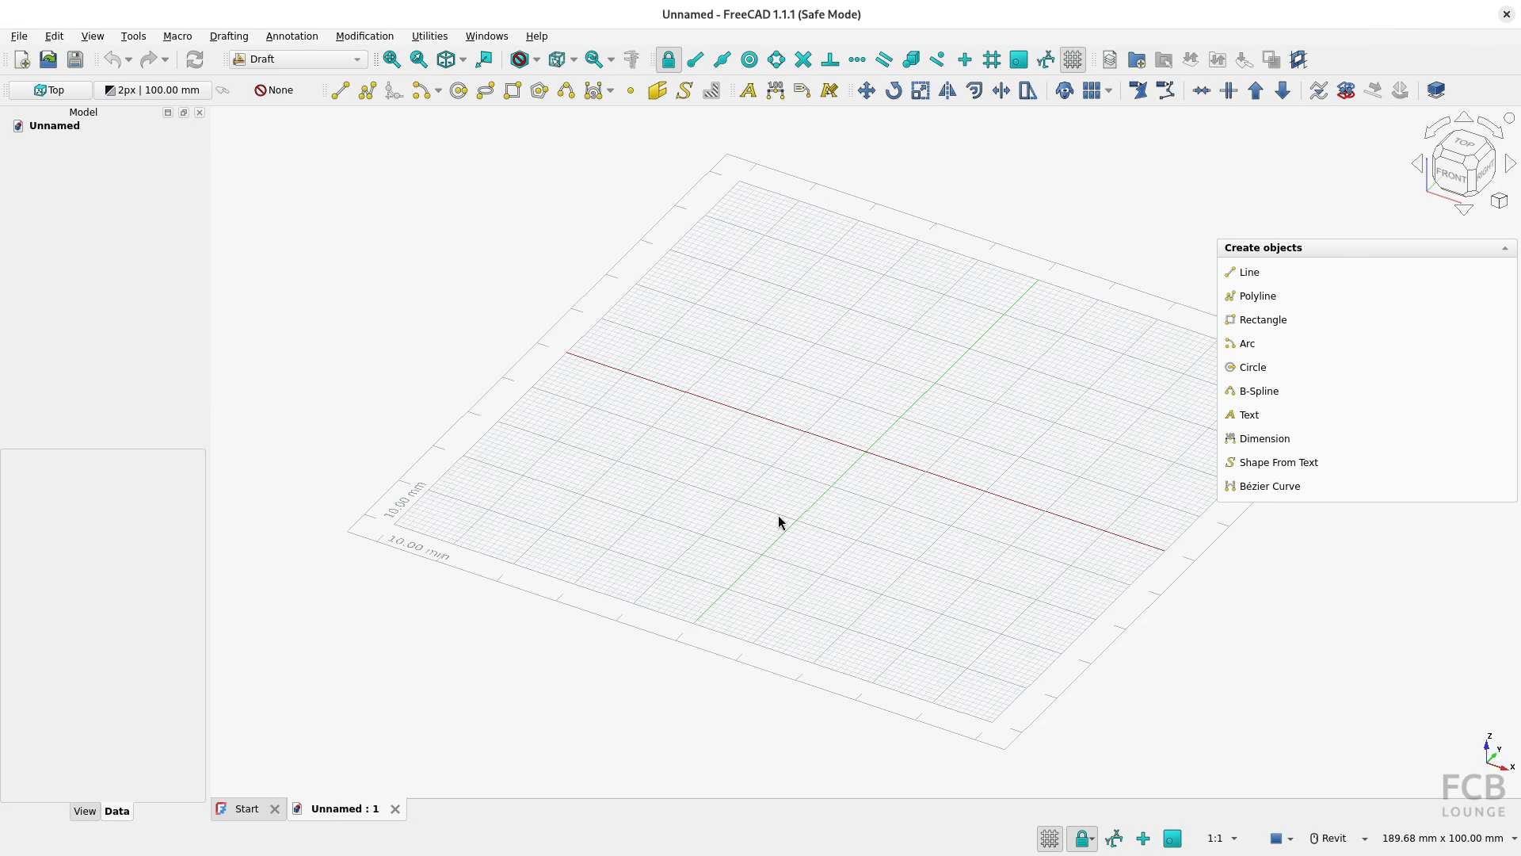
# Switch to ODA Drawings Explorer to examine the source floor plan plan_view_unit_308.dxf, and return to FreeCAD
pyautogui.click(771, 25)
pyautogui.hotkey('alt', 'Tab')
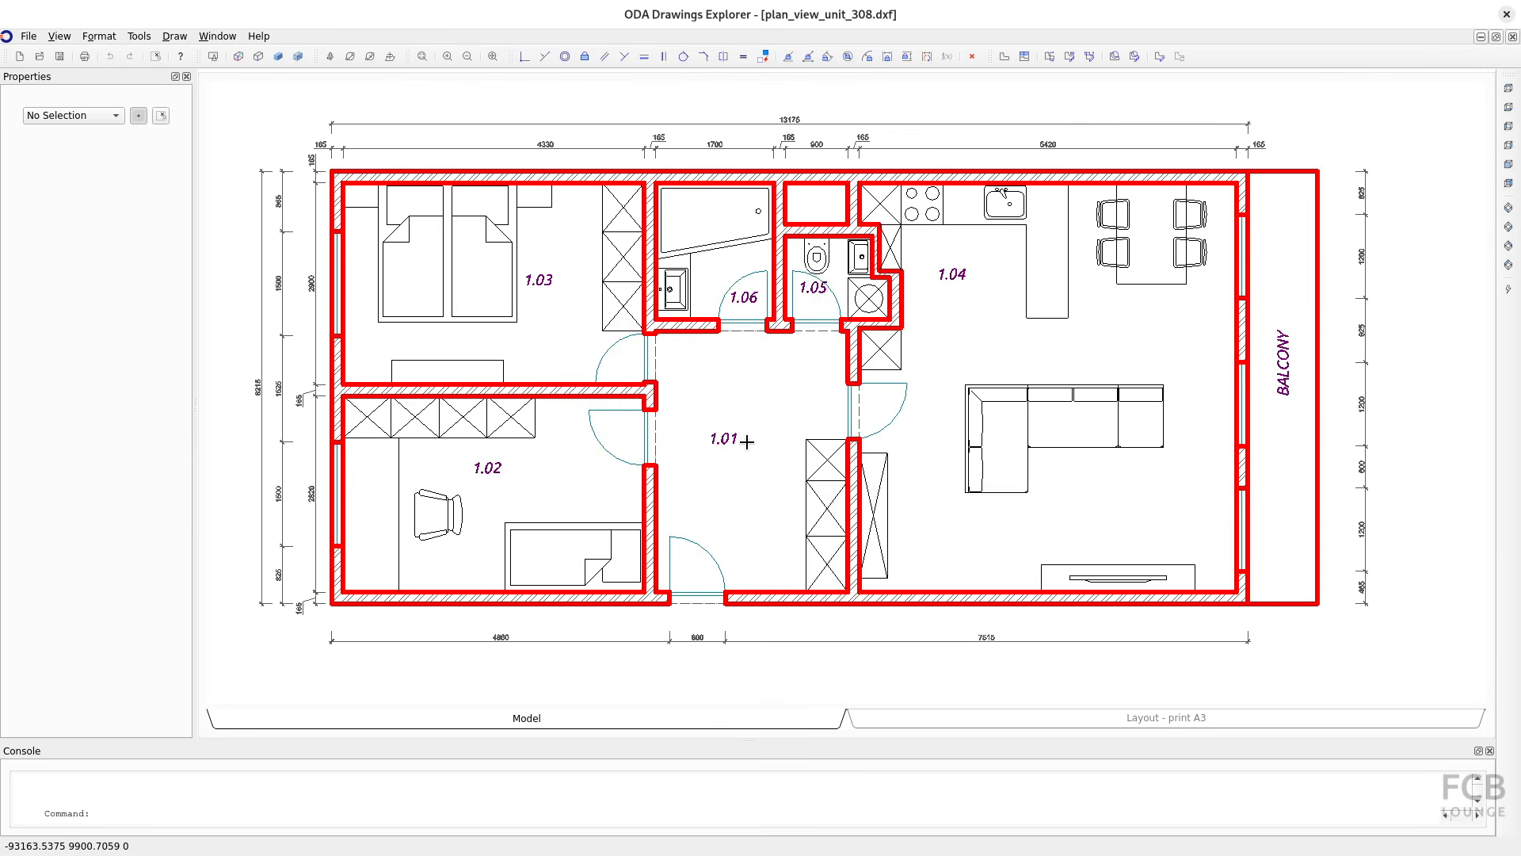
pyautogui.click(732, 413)
pyautogui.hotkey('alt', 'Tab')
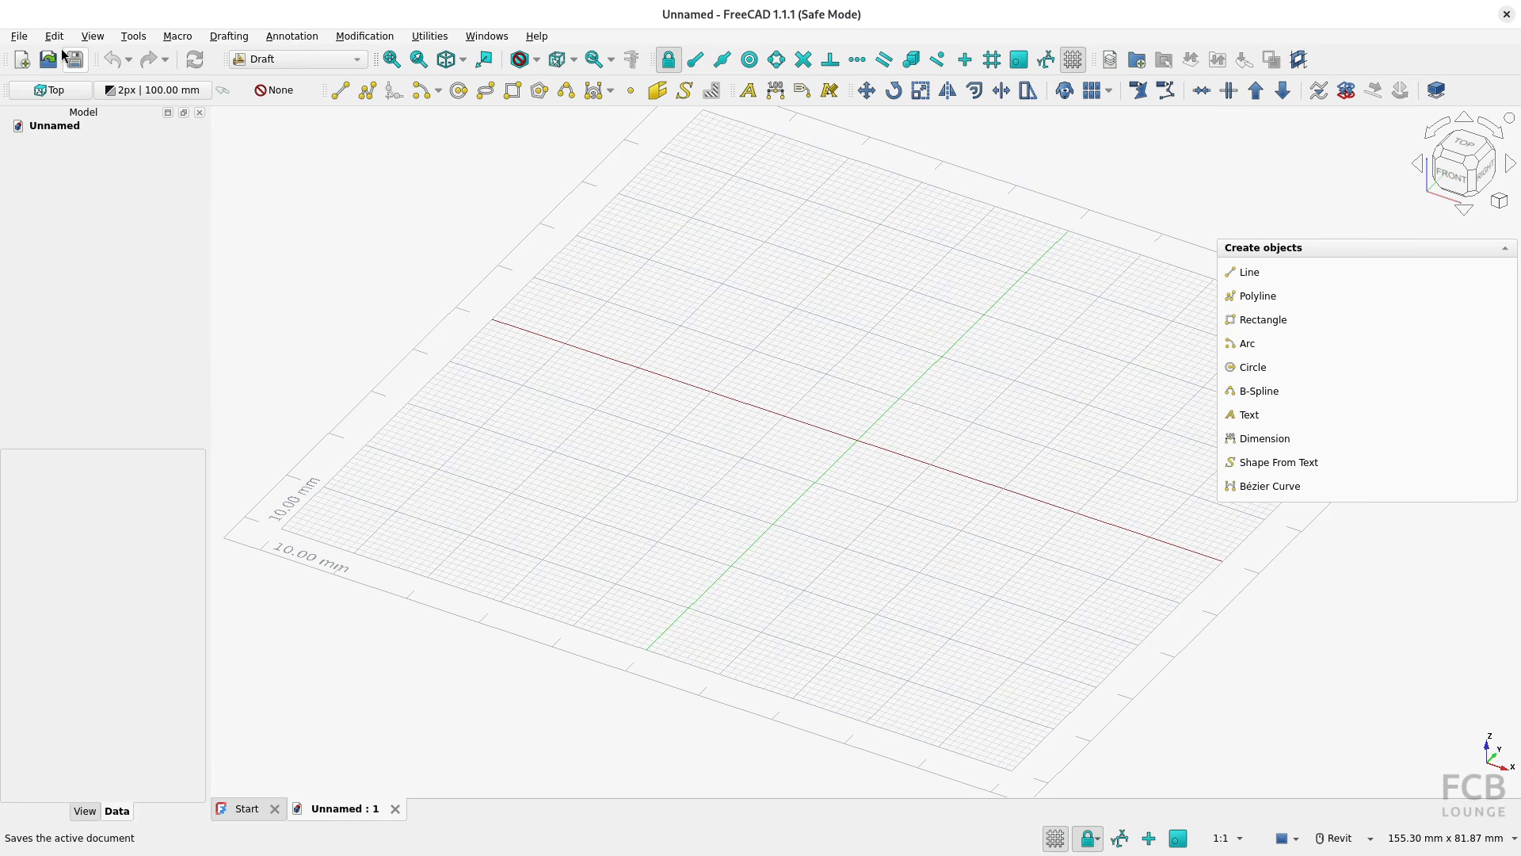
# Import plan_view_unit_308.dxf from the home folder into the document as Individual Part shapes
pyautogui.click(19, 37)
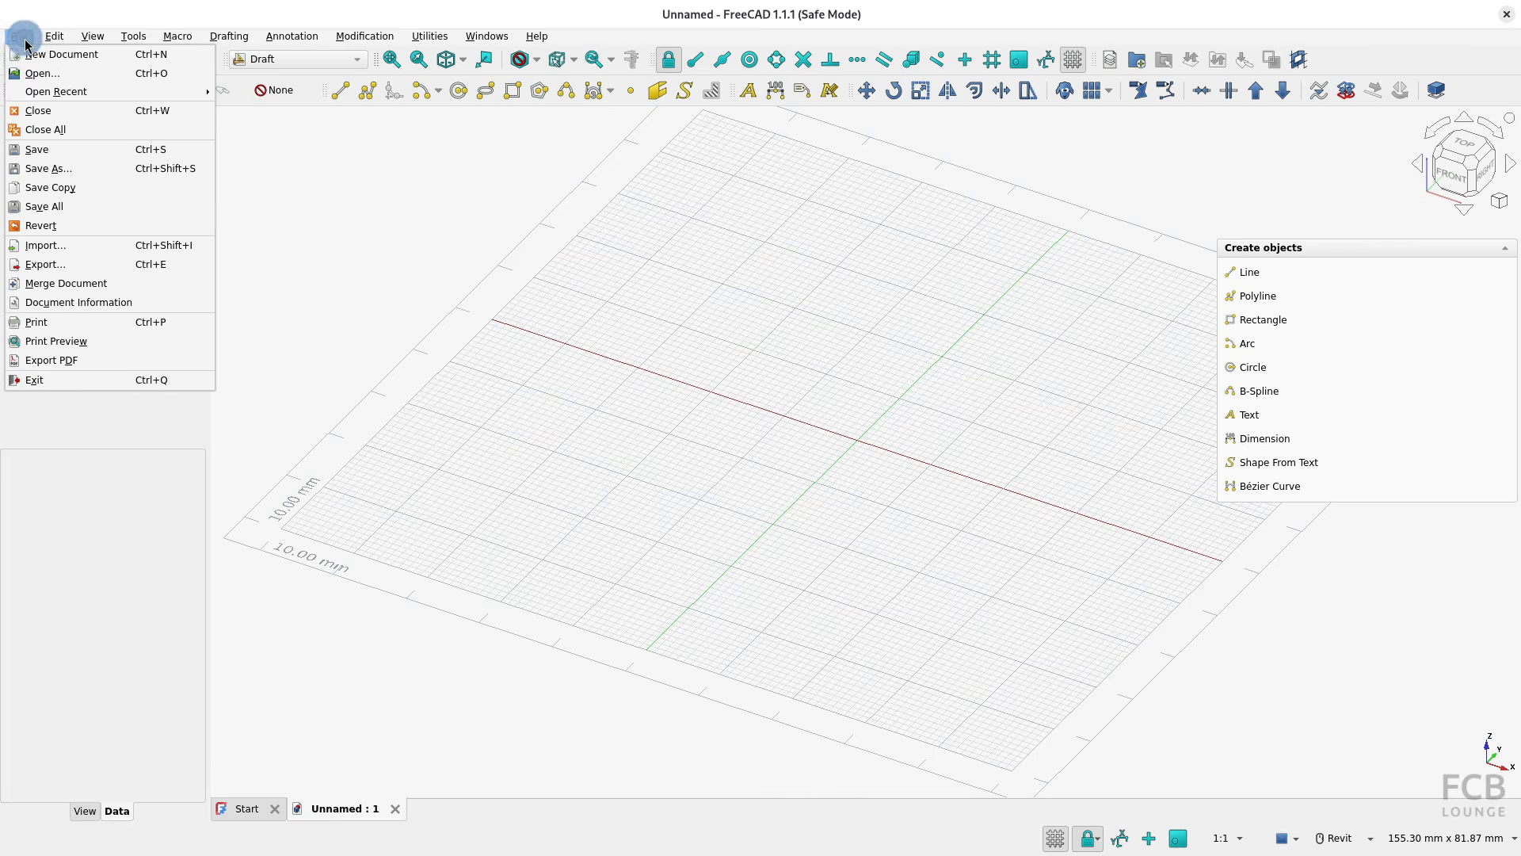
pyautogui.click(78, 251)
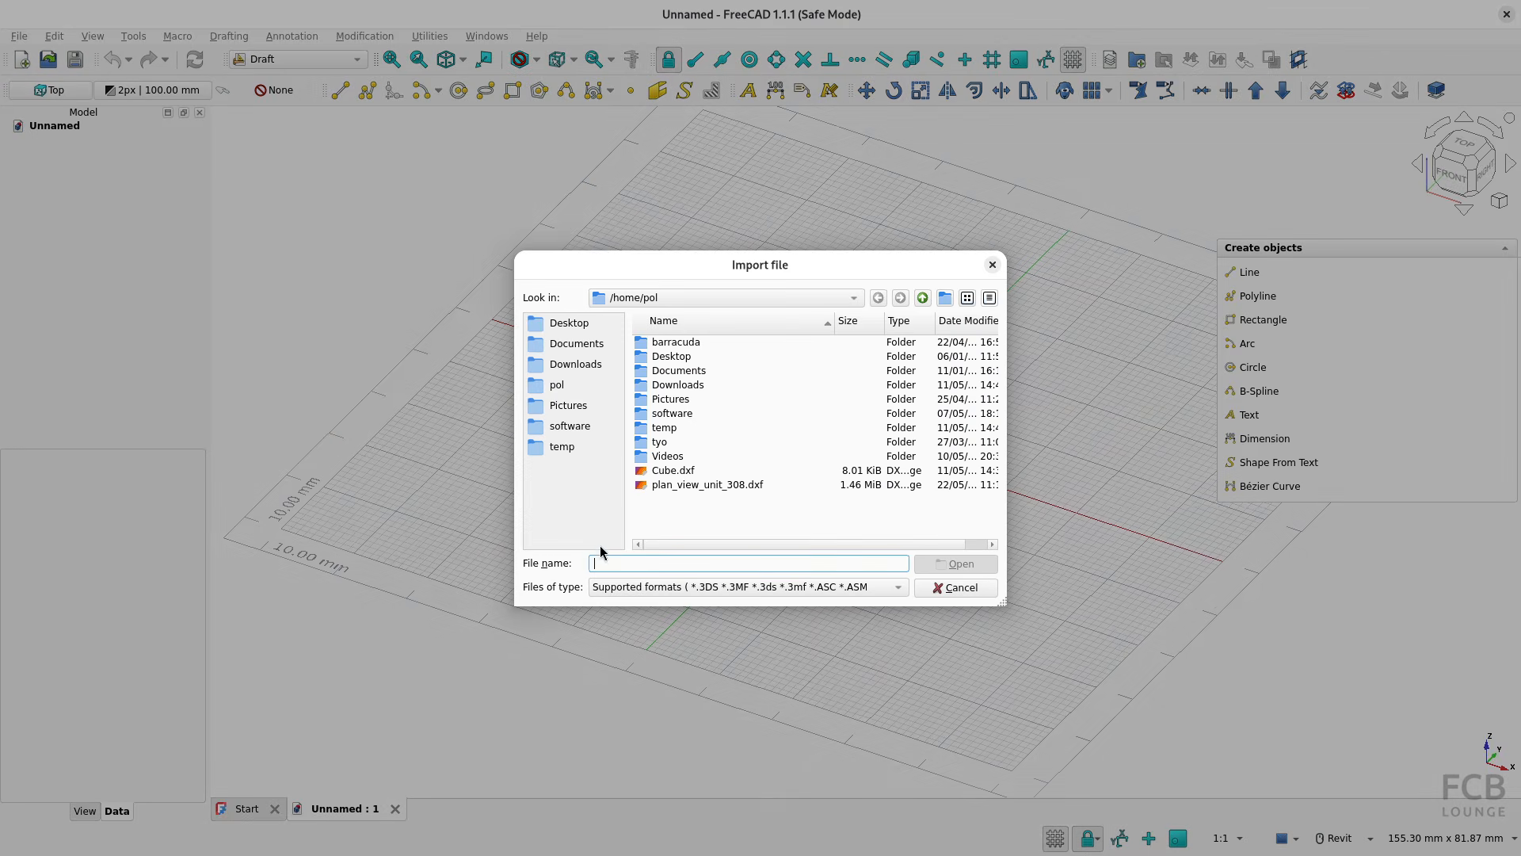
pyautogui.click(649, 586)
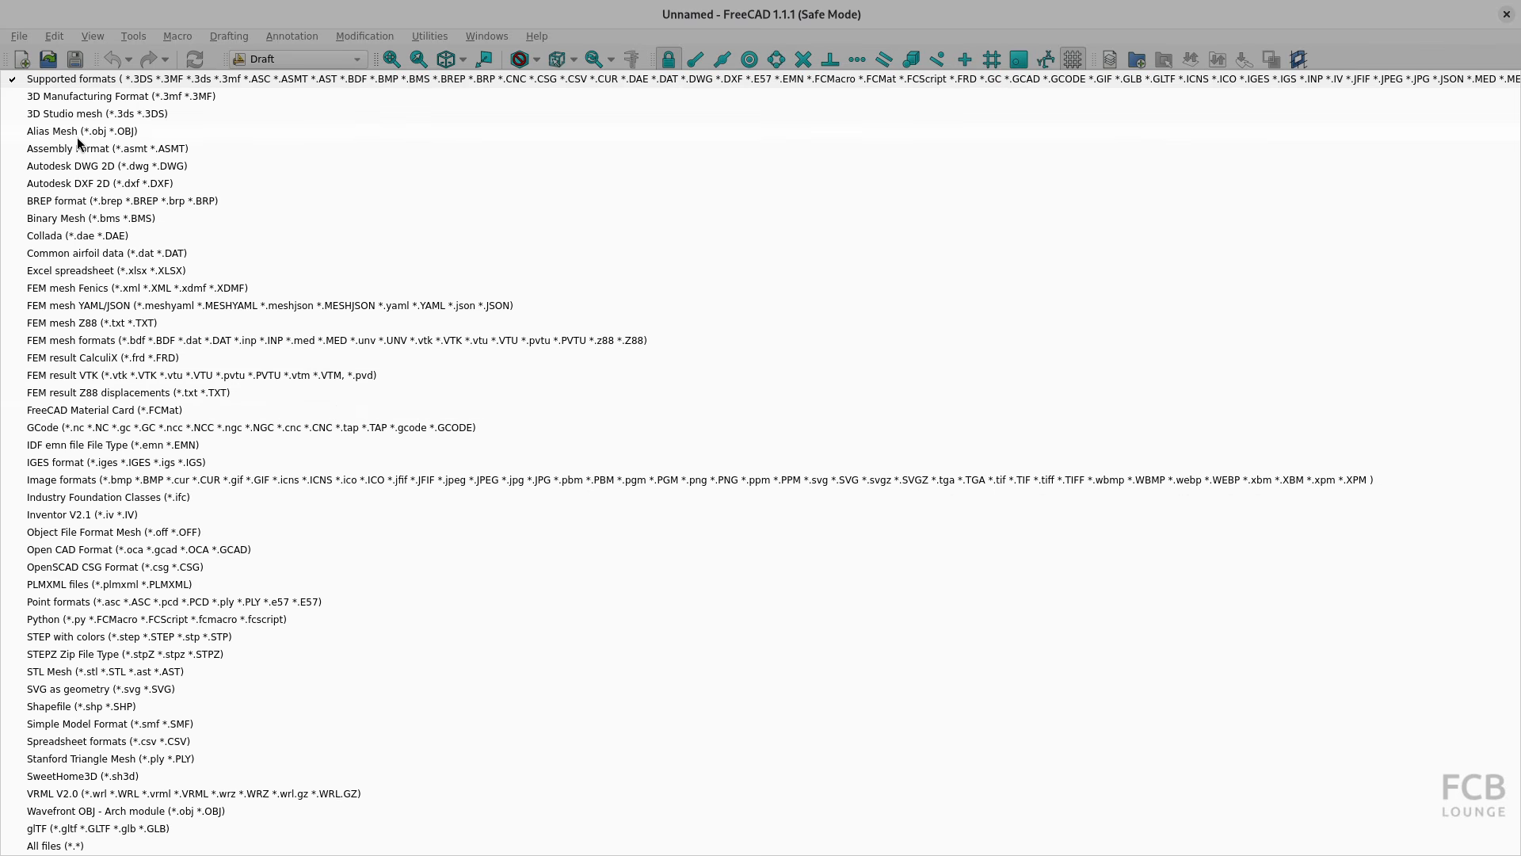
pyautogui.click(87, 79)
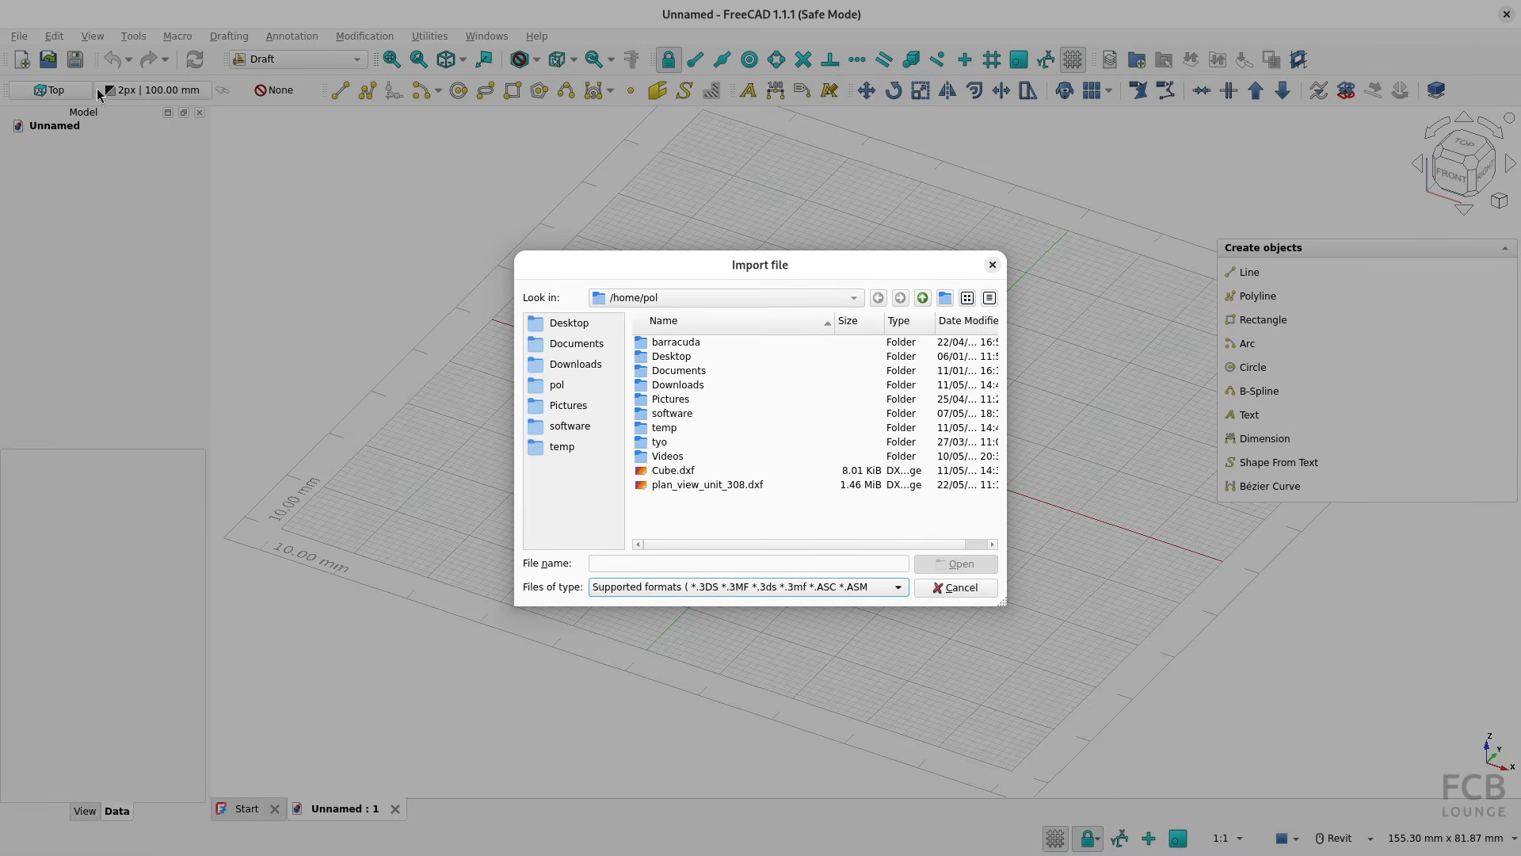
pyautogui.click(673, 486)
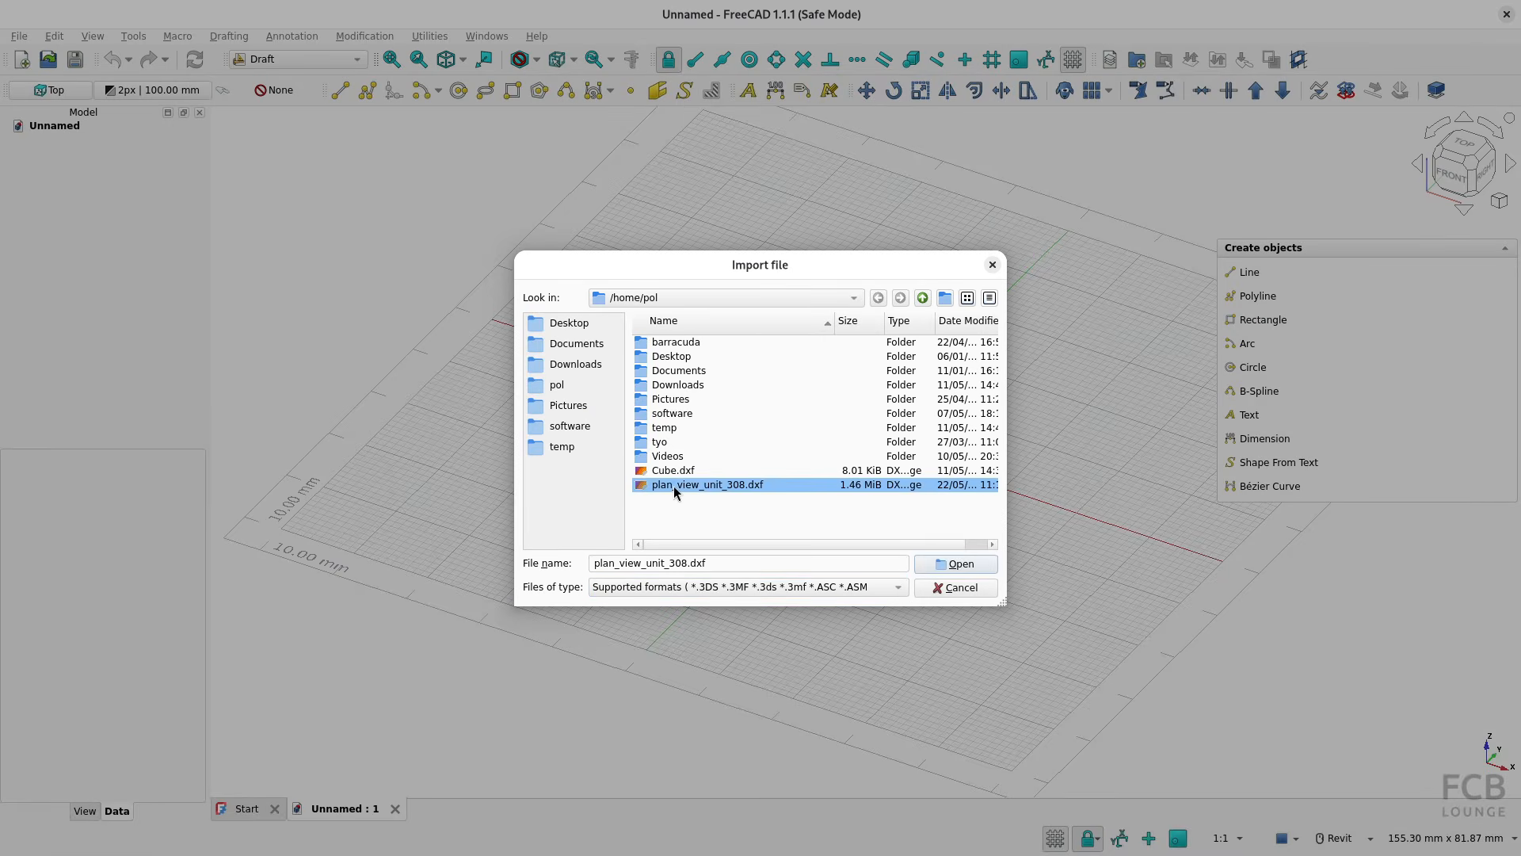
pyautogui.click(956, 563)
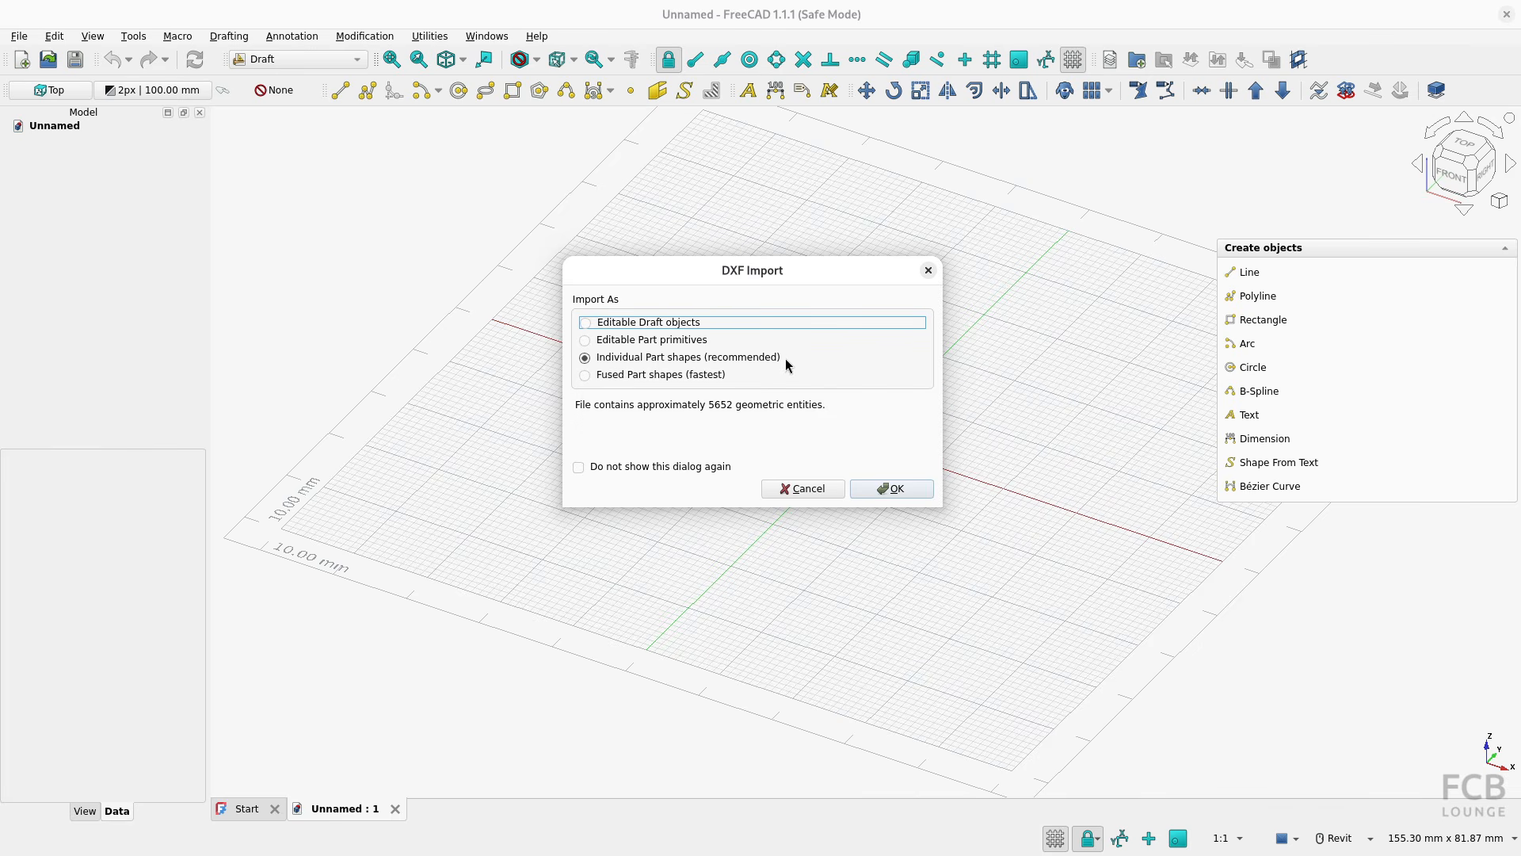
pyautogui.click(901, 491)
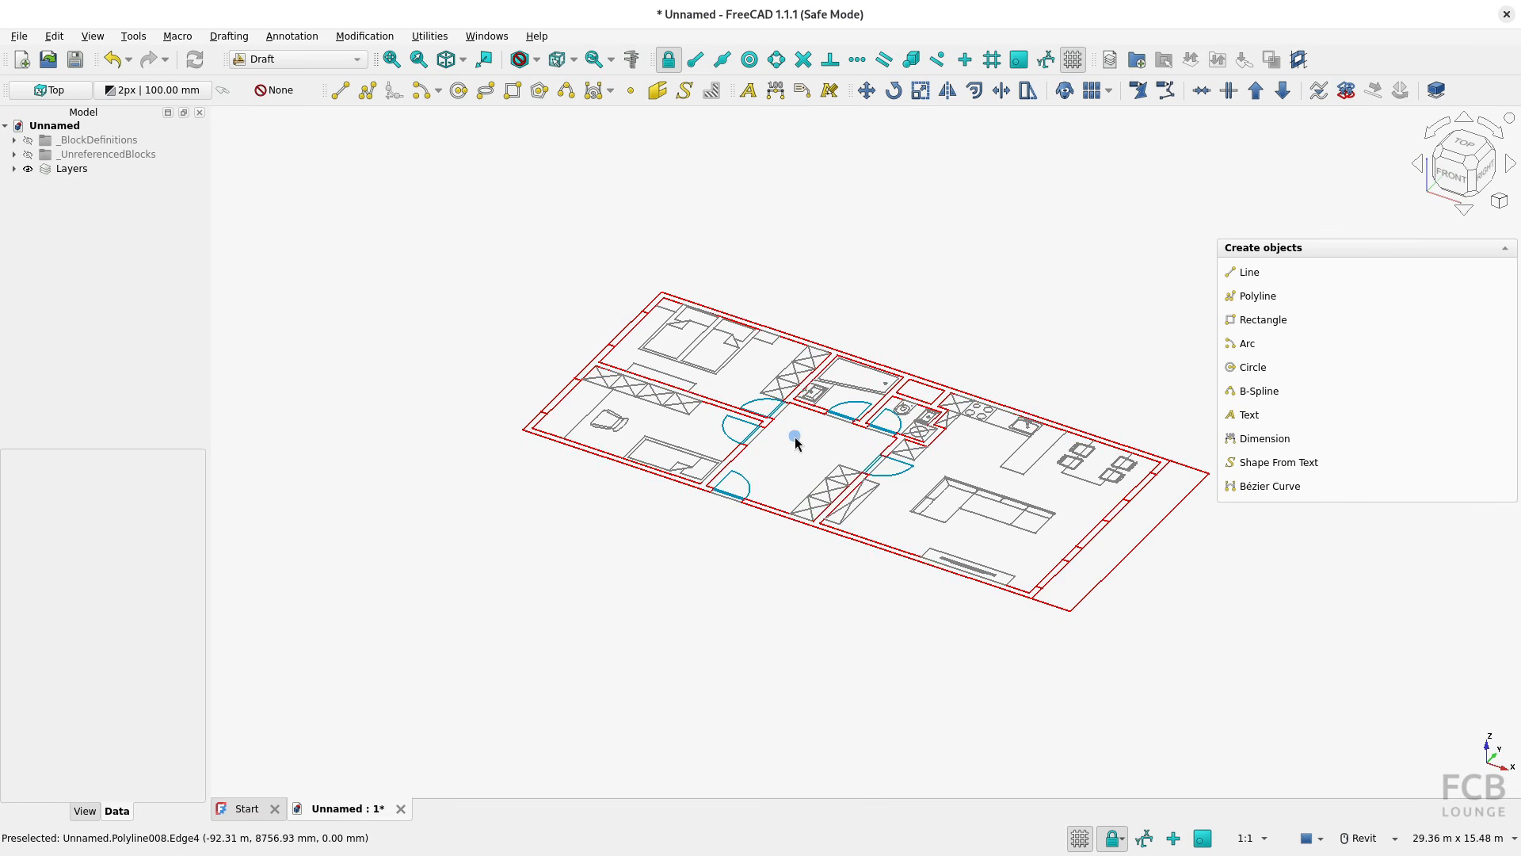
# Show the imported floor plan from the top and enlarge it in the view
pyautogui.moveTo(868, 550)
pyautogui.keyDown('shift'); pyautogui.mouseDown(button='middle')
pyautogui.moveTo(861, 465)
pyautogui.moveTo(864, 555)
pyautogui.mouseUp(button='middle'); pyautogui.keyUp('shift')
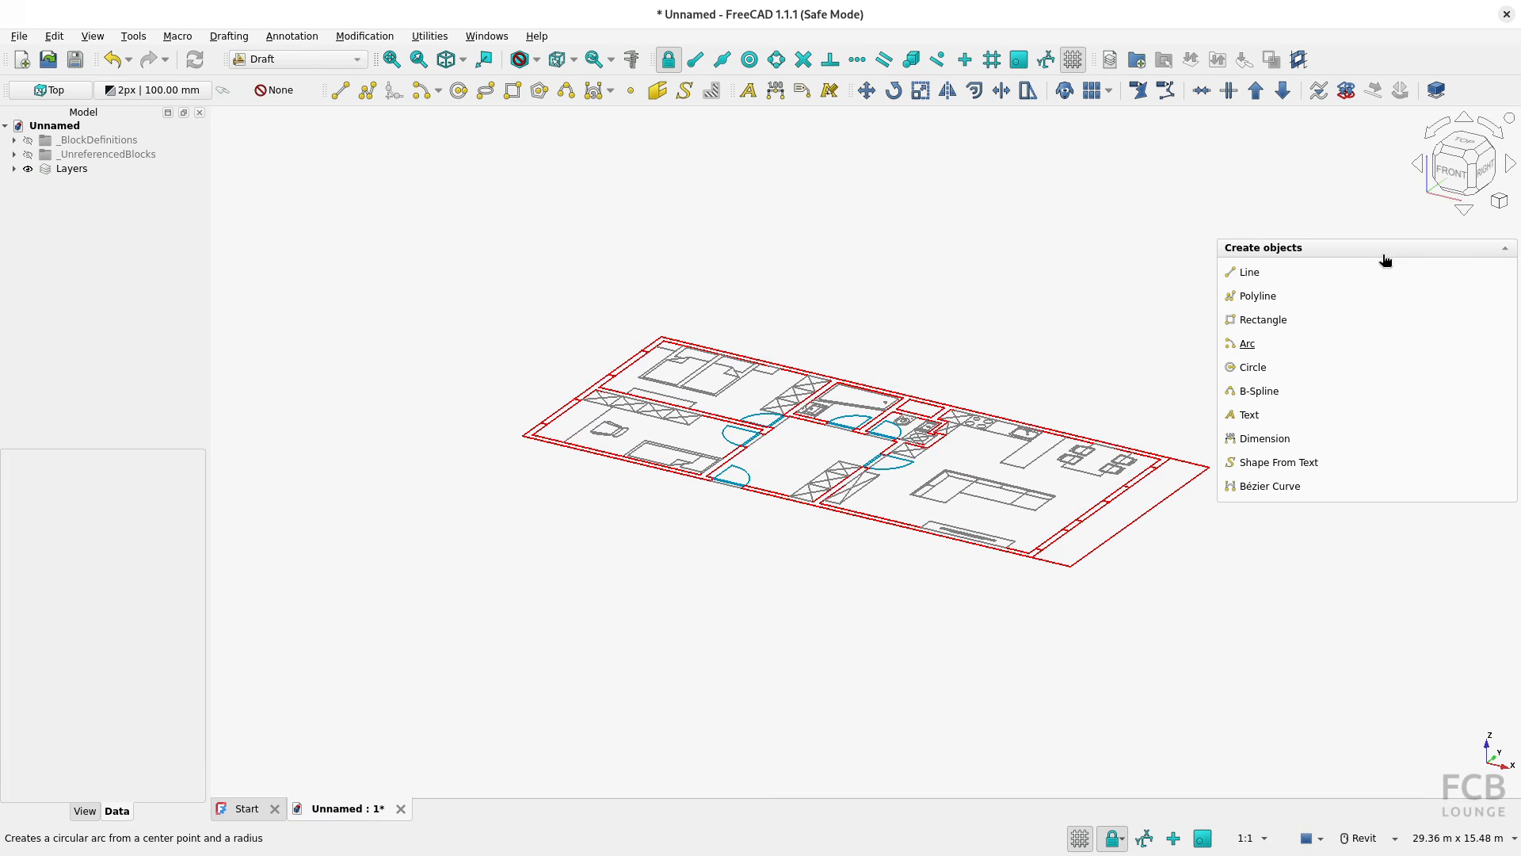
pyautogui.click(1466, 145)
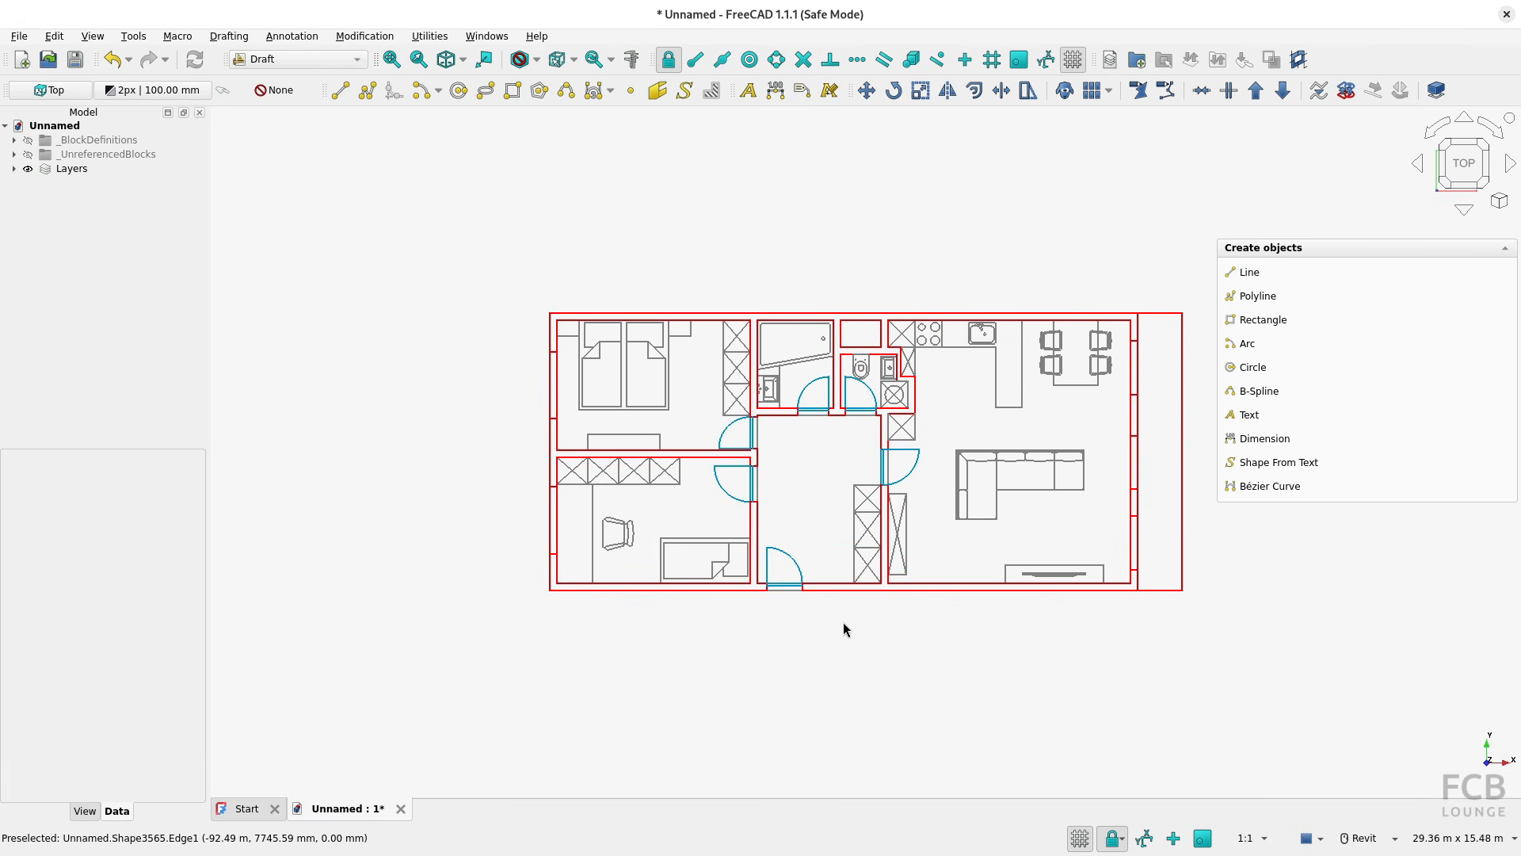
pyautogui.moveTo(850, 524); pyautogui.dragTo(760, 555, button='middle')
pyautogui.scroll(1, 760, 555)
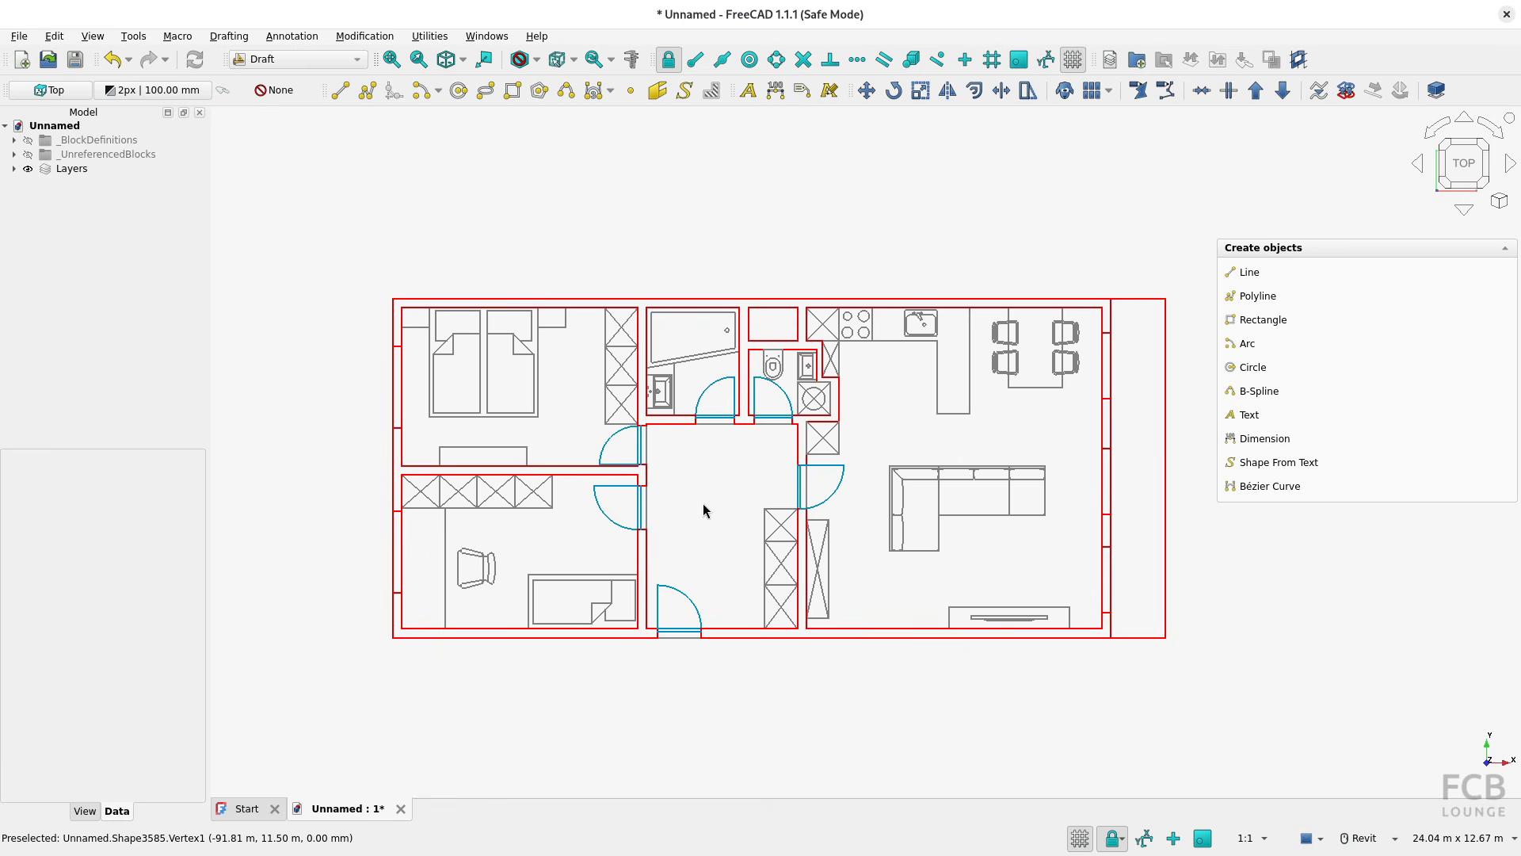
# Compare the imported plan with the original in ODA Drawings Explorer, checking room numbers and dimensions, and return to FreeCAD
pyautogui.hotkey('alt', 'Tab')
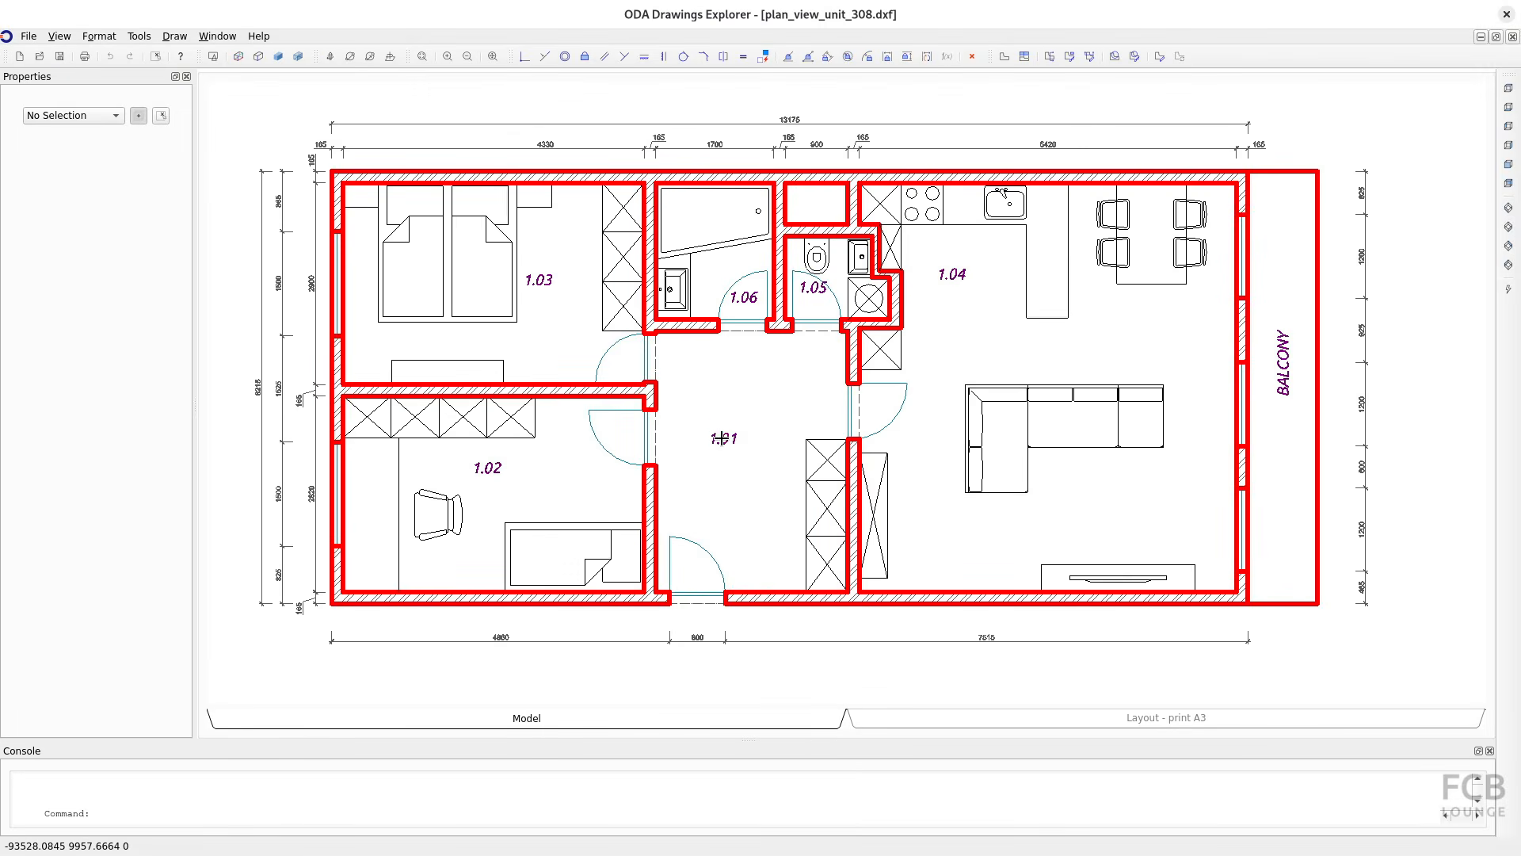
pyautogui.click(721, 438)
pyautogui.click(761, 151)
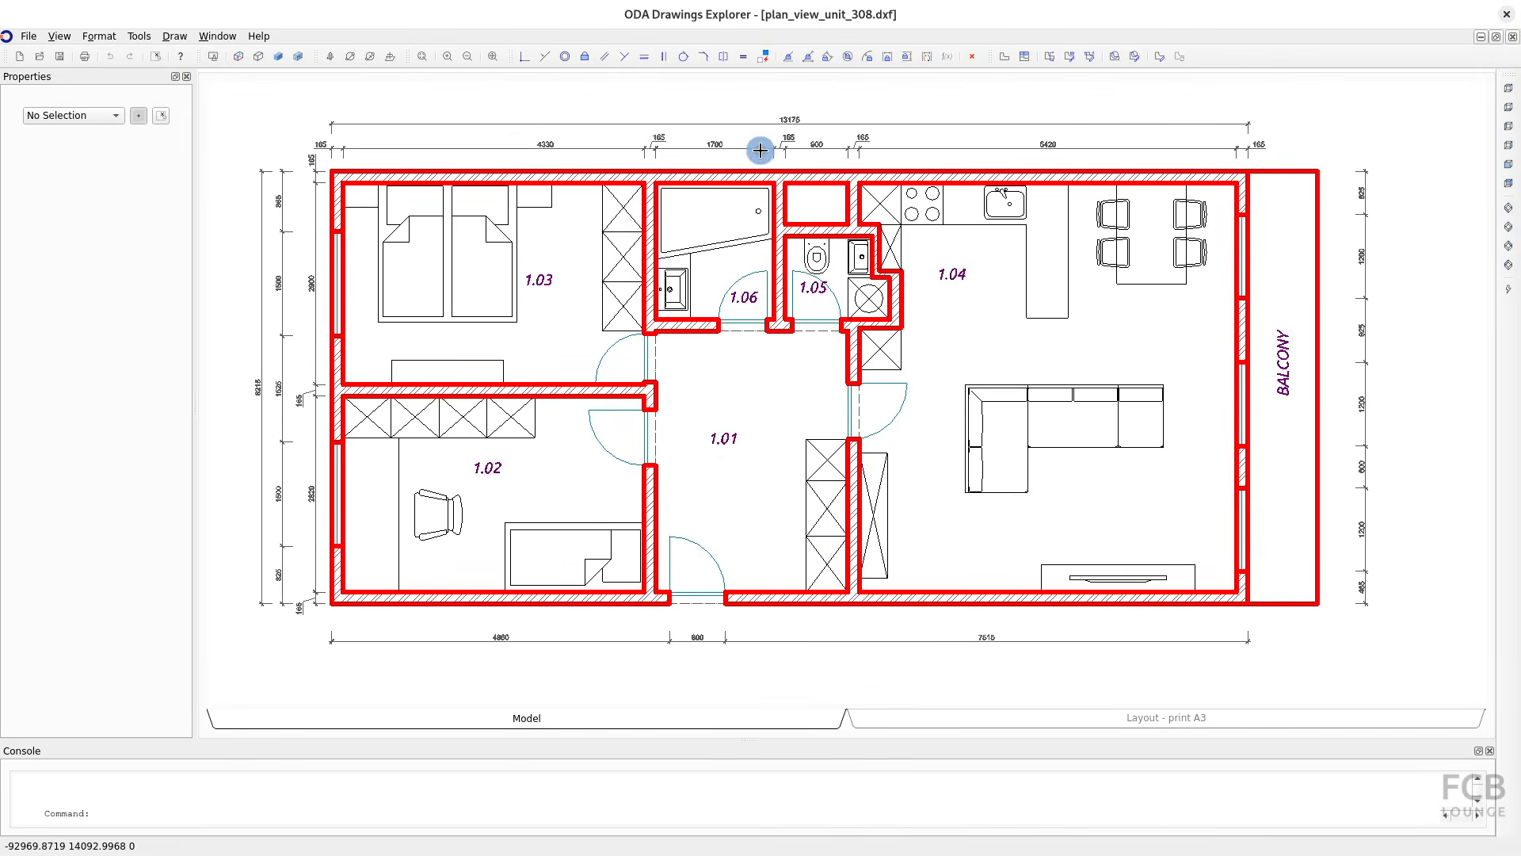
pyautogui.hotkey('alt', 'Tab')
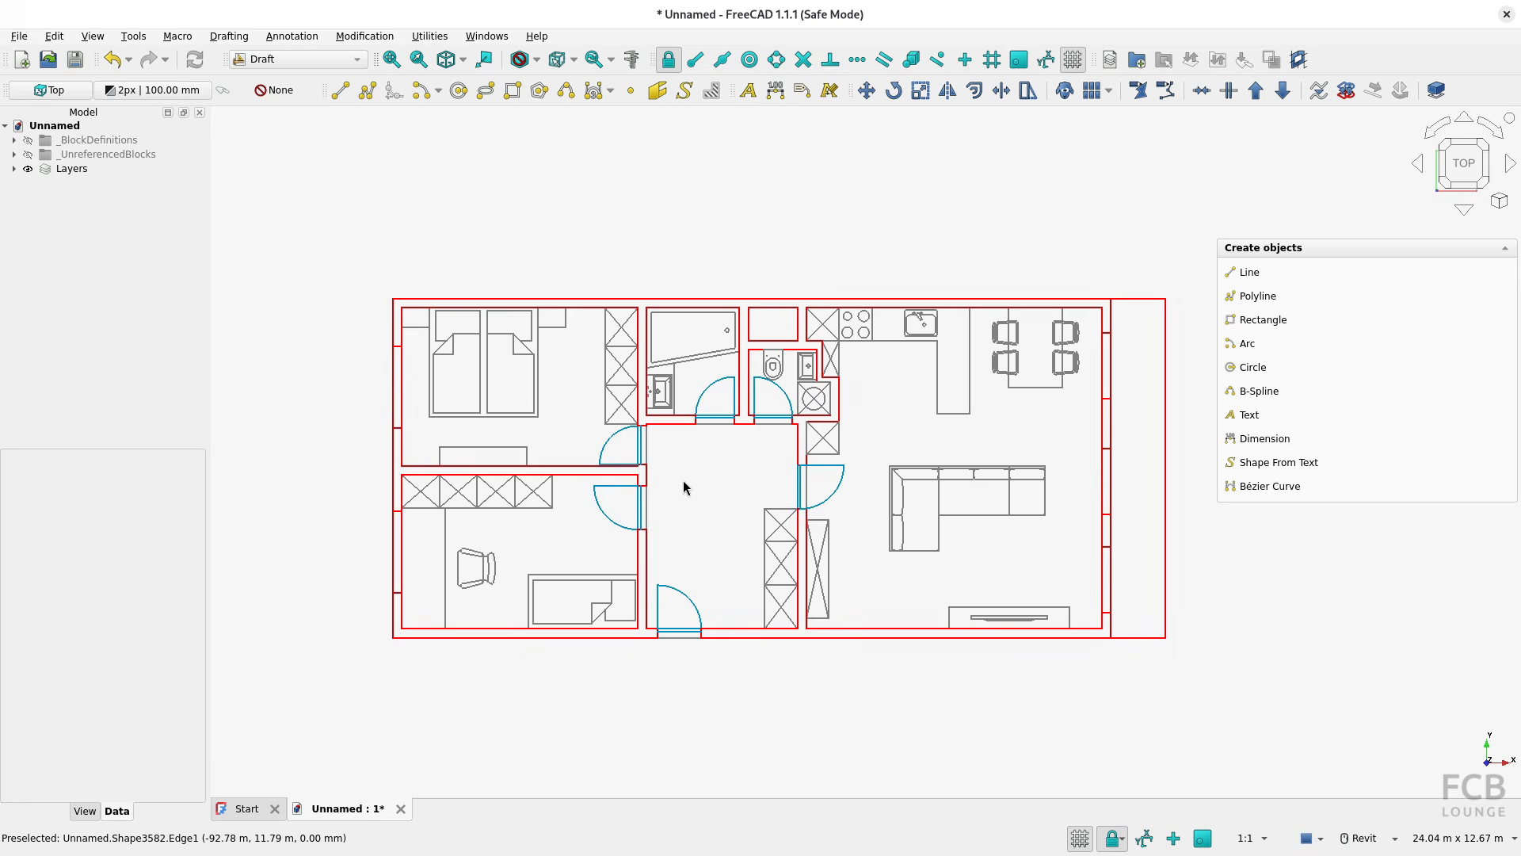
# Expand the imported Layers group and check its layers against the original drawing in ODA Drawings Explorer
pyautogui.click(79, 170)
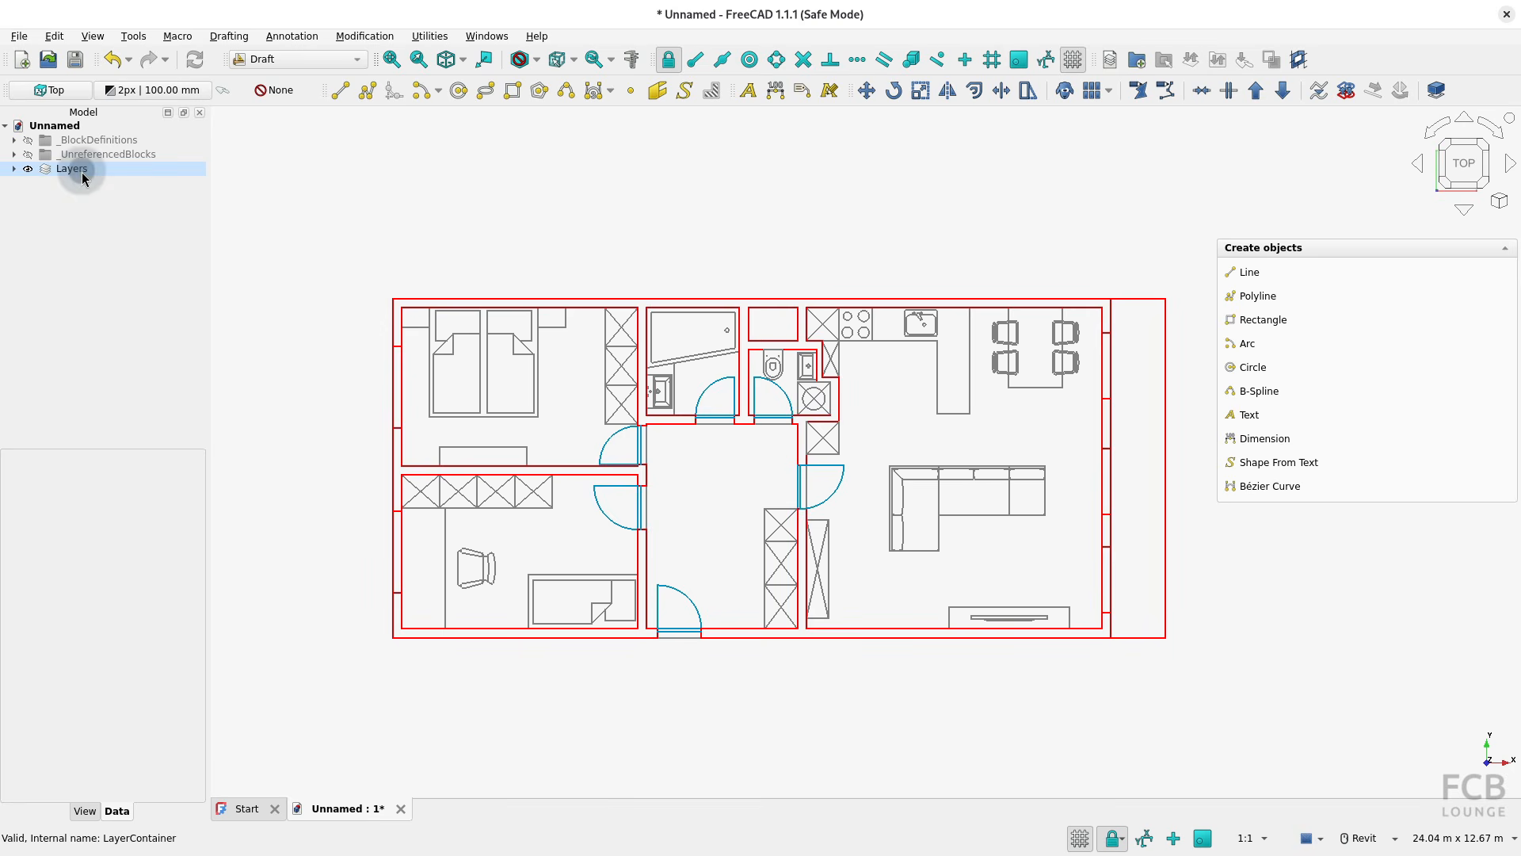
pyautogui.click(14, 168)
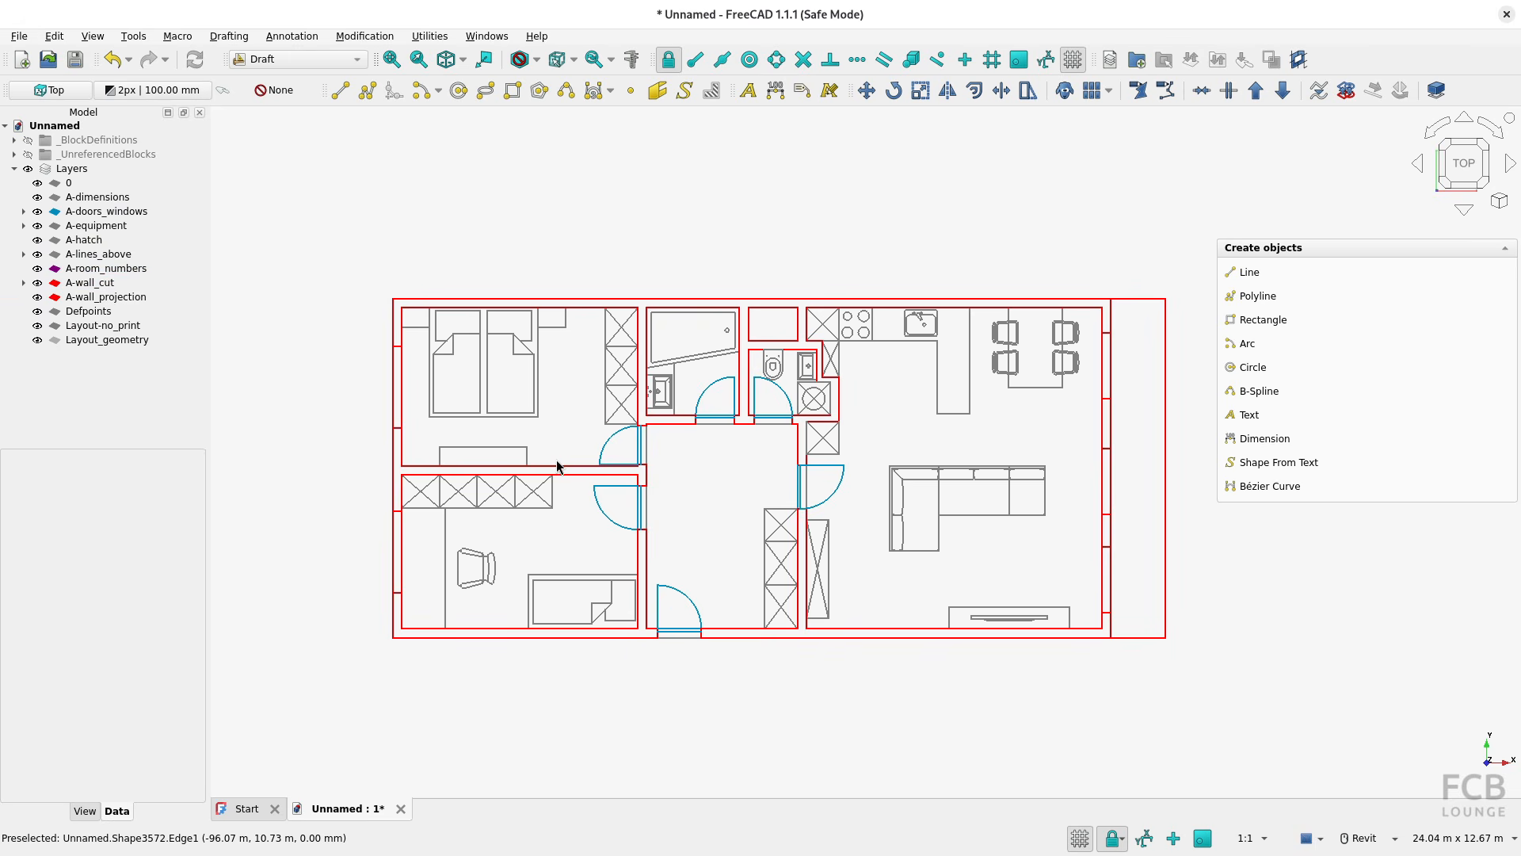
pyautogui.hotkey('alt', 'Tab')
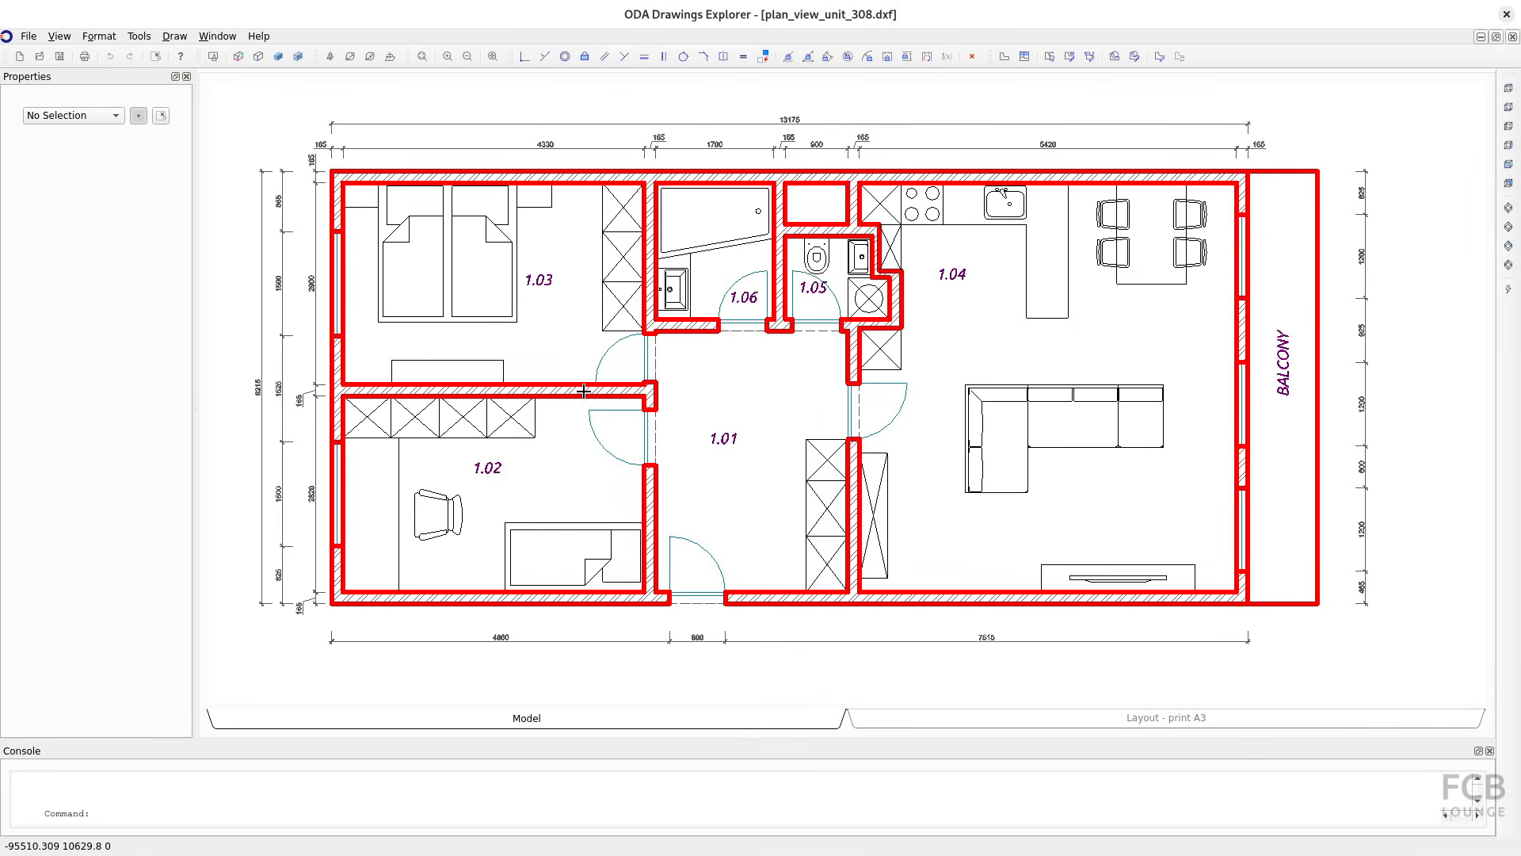
pyautogui.hotkey('alt', 'Tab')
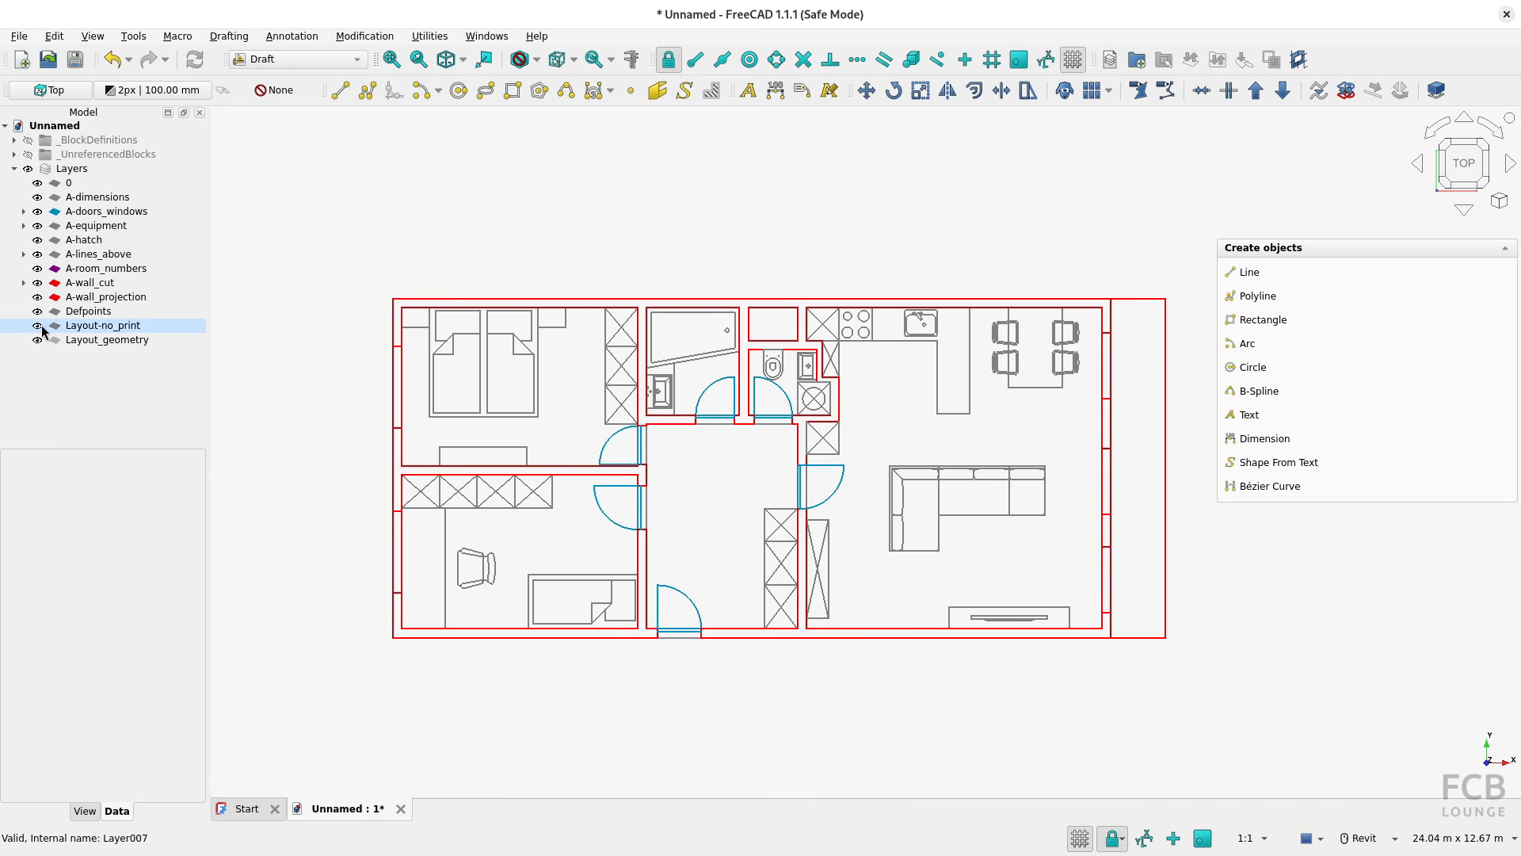
# Hide the A-doors_windows layer and show it again
pyautogui.click(38, 211)
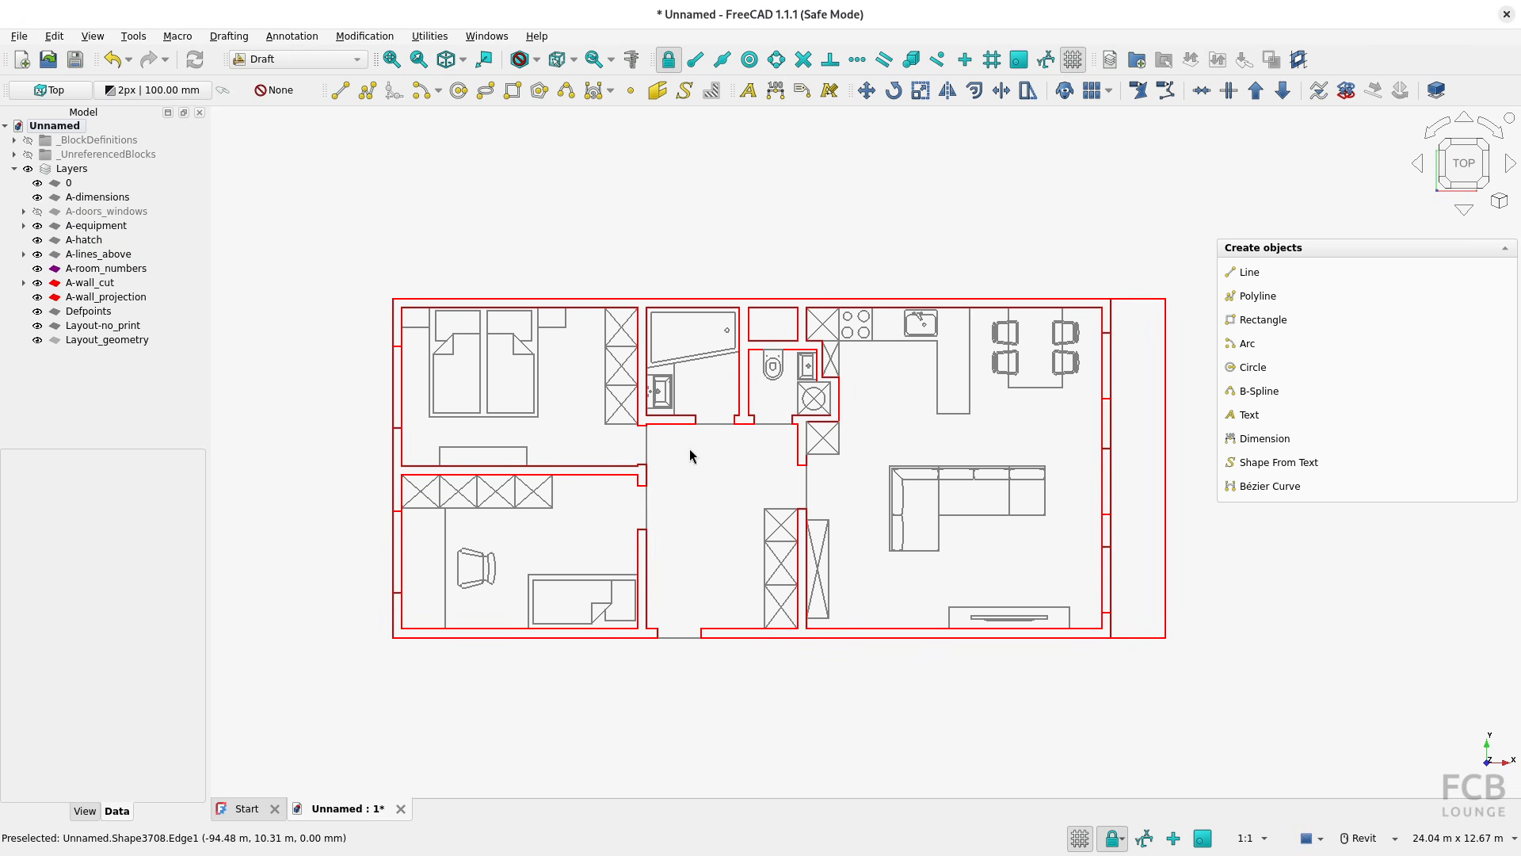
pyautogui.click(37, 211)
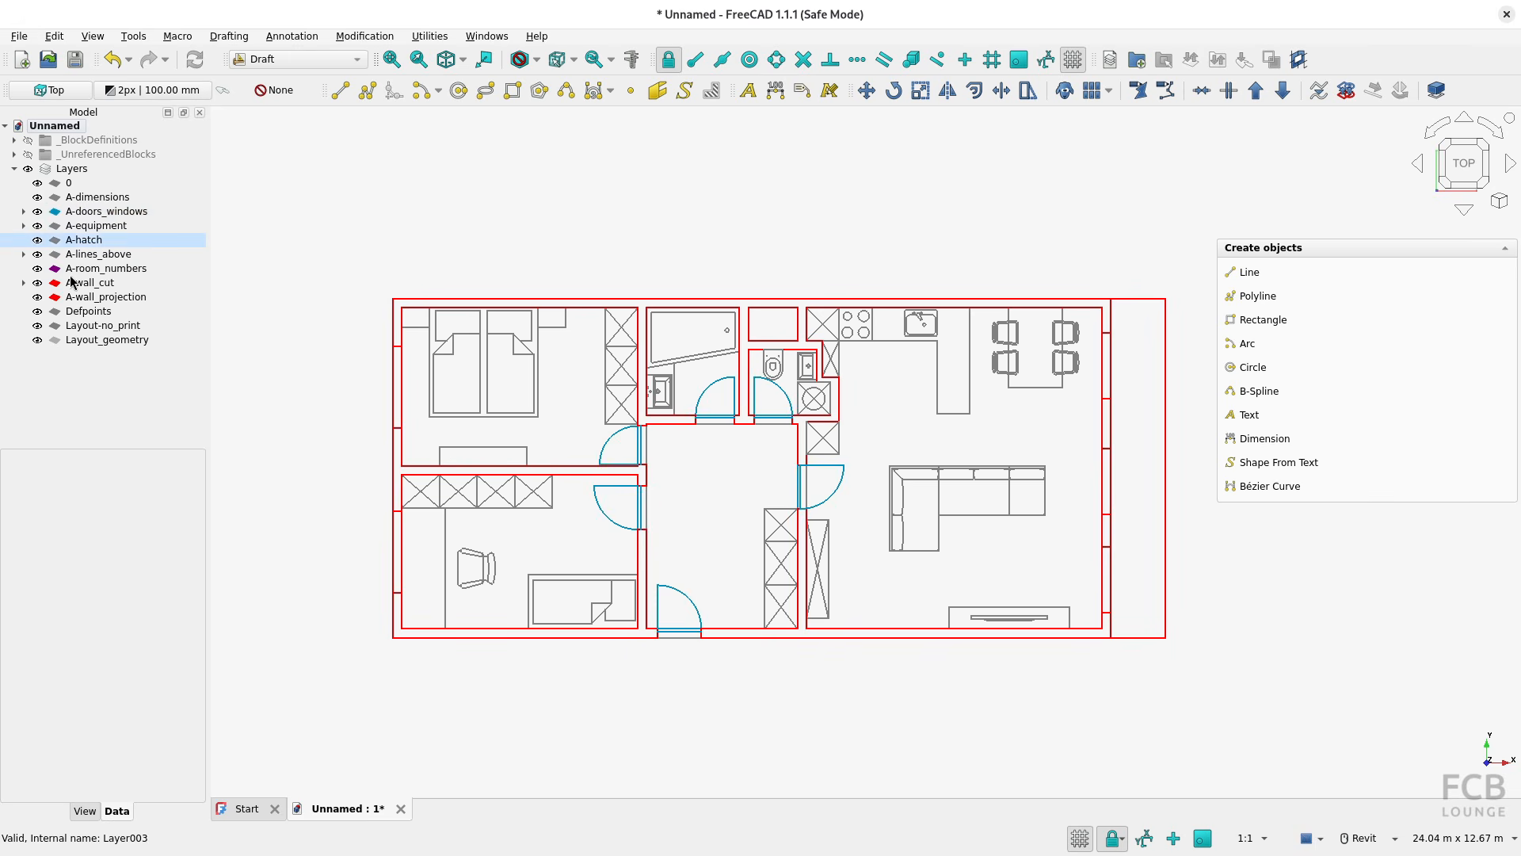
# Set the line width of the A-wall_cut layer to 4
pyautogui.click(92, 284)
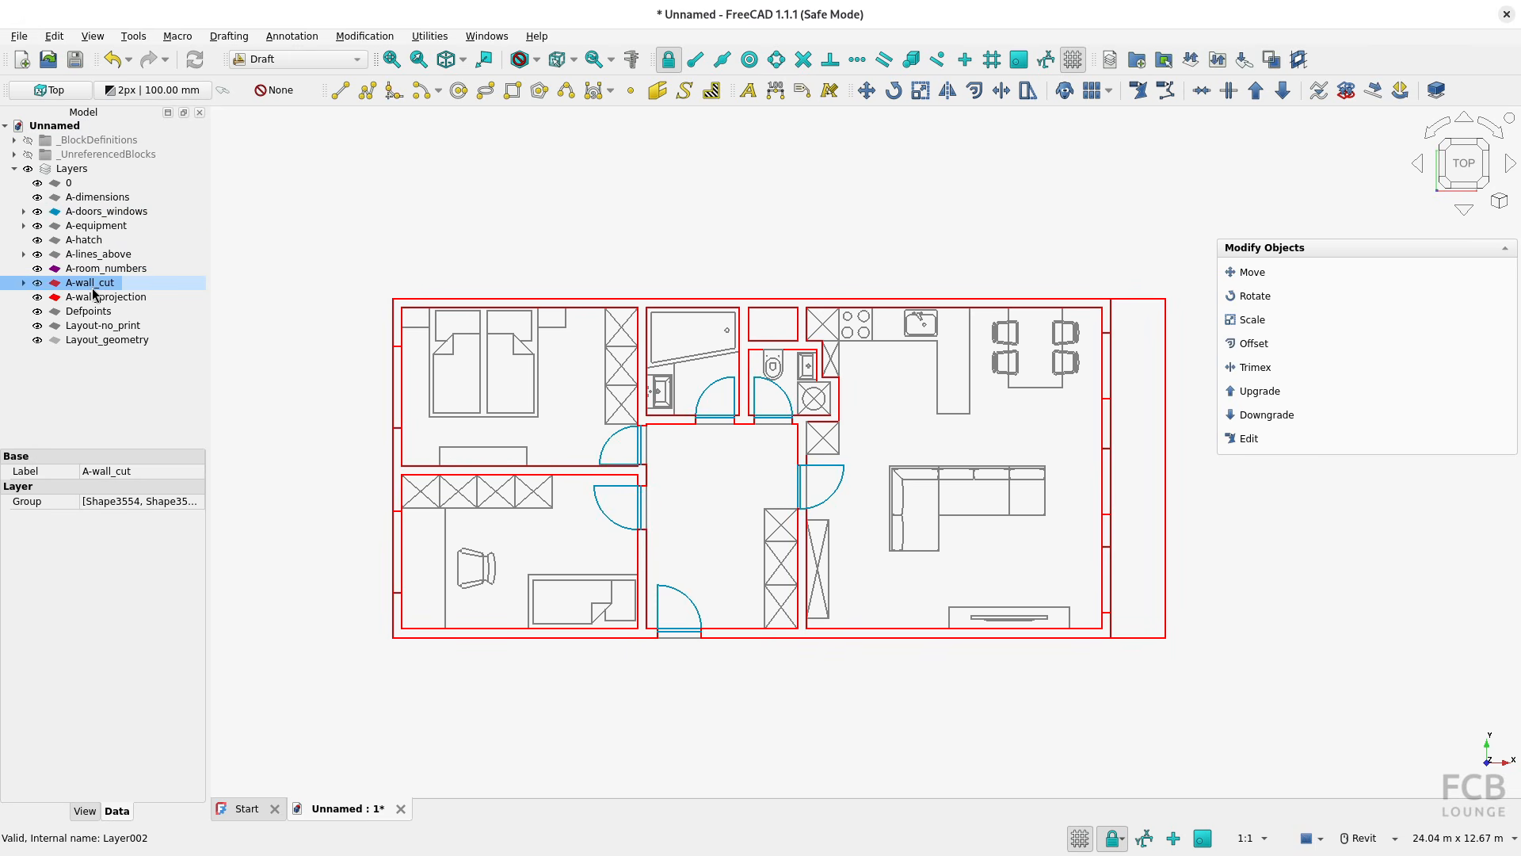
pyautogui.click(87, 811)
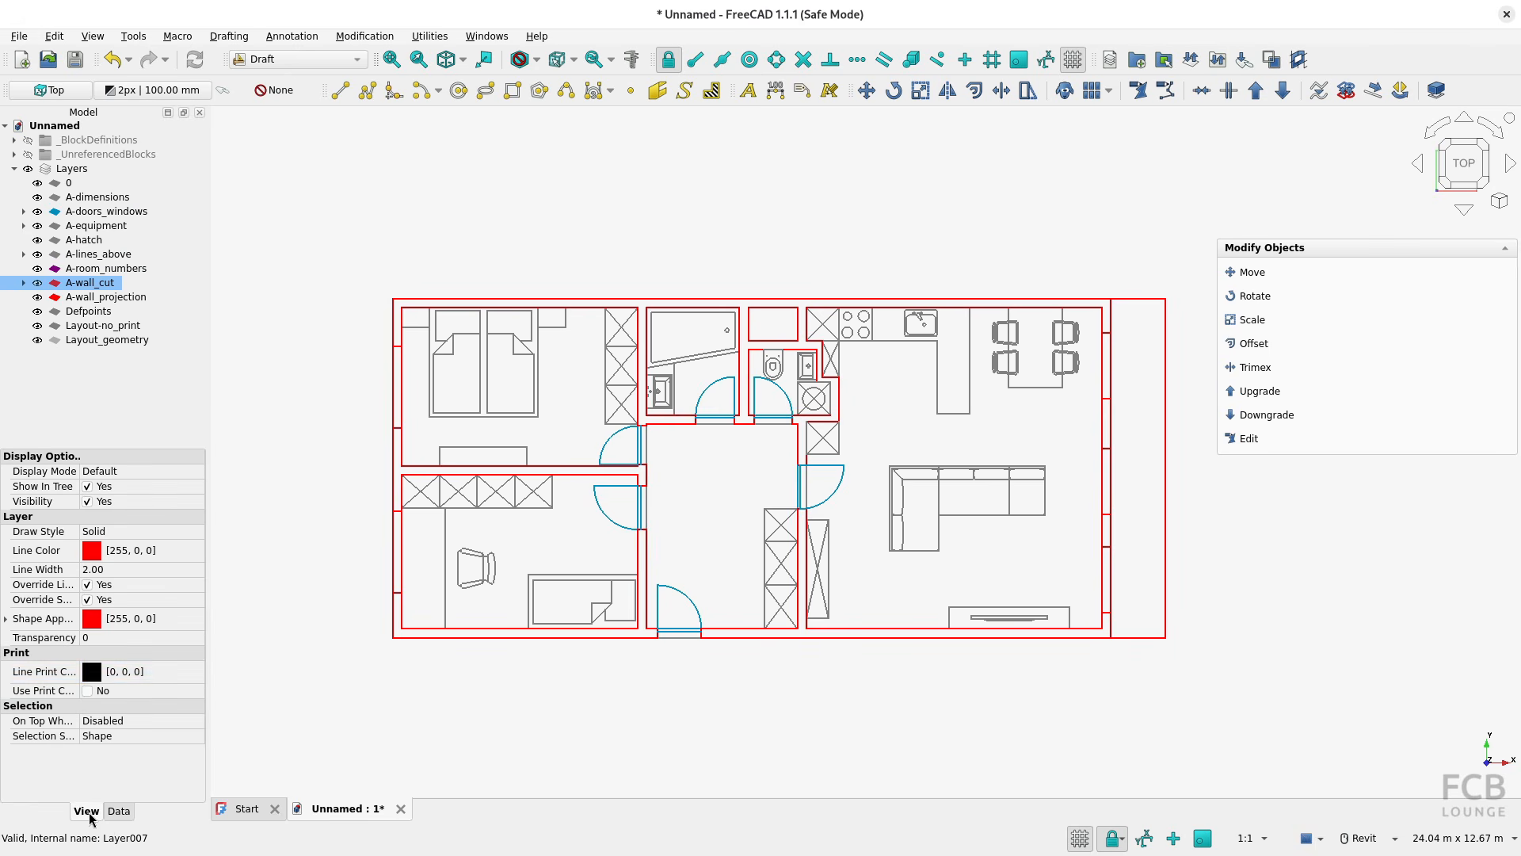
pyautogui.click(118, 569)
pyautogui.write('4')
pyautogui.press('Return')
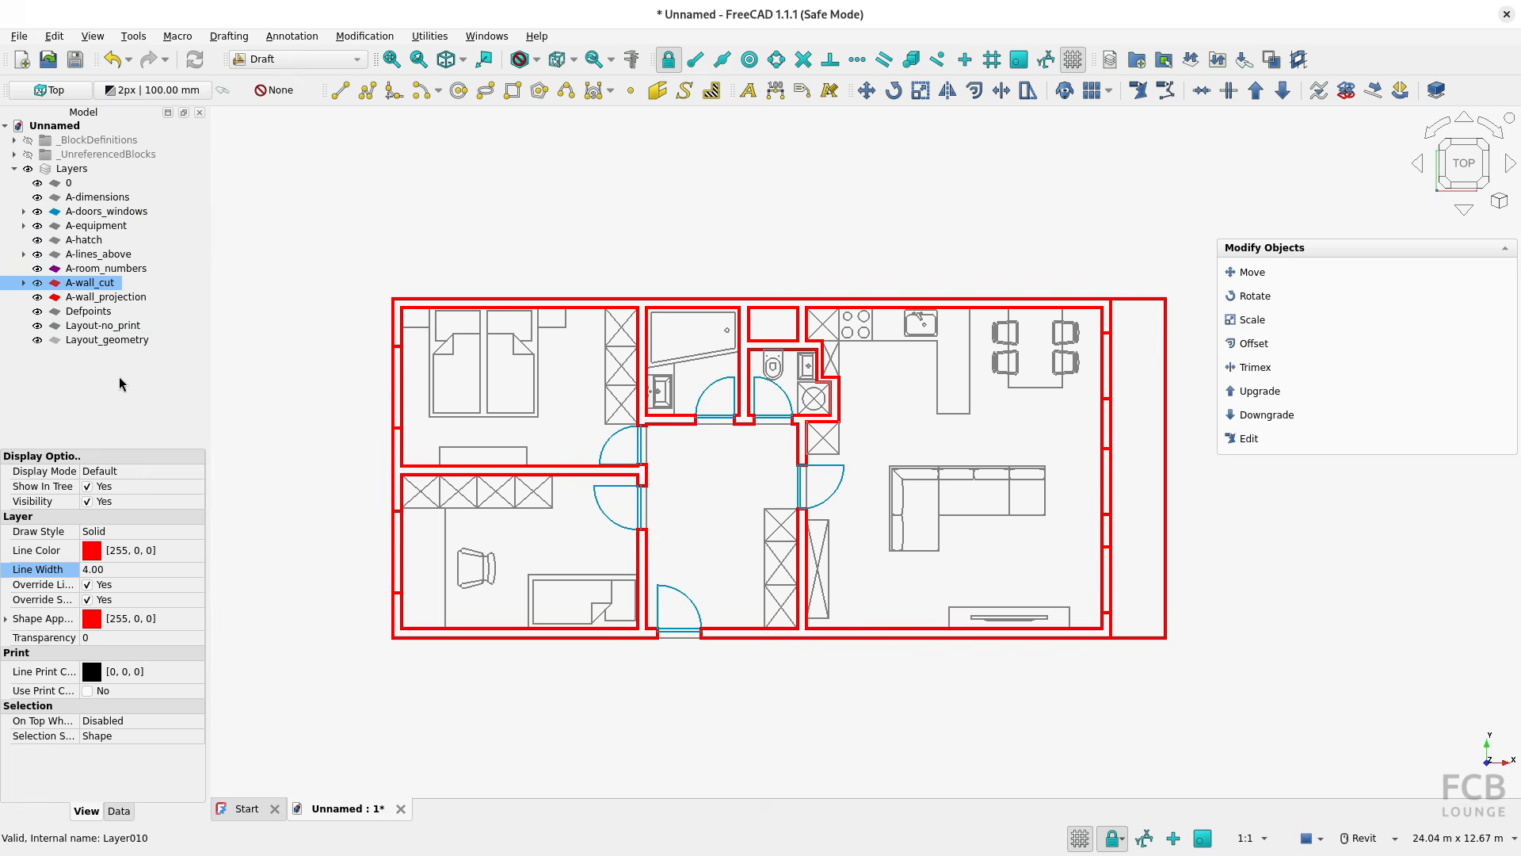
pyautogui.click(329, 442)
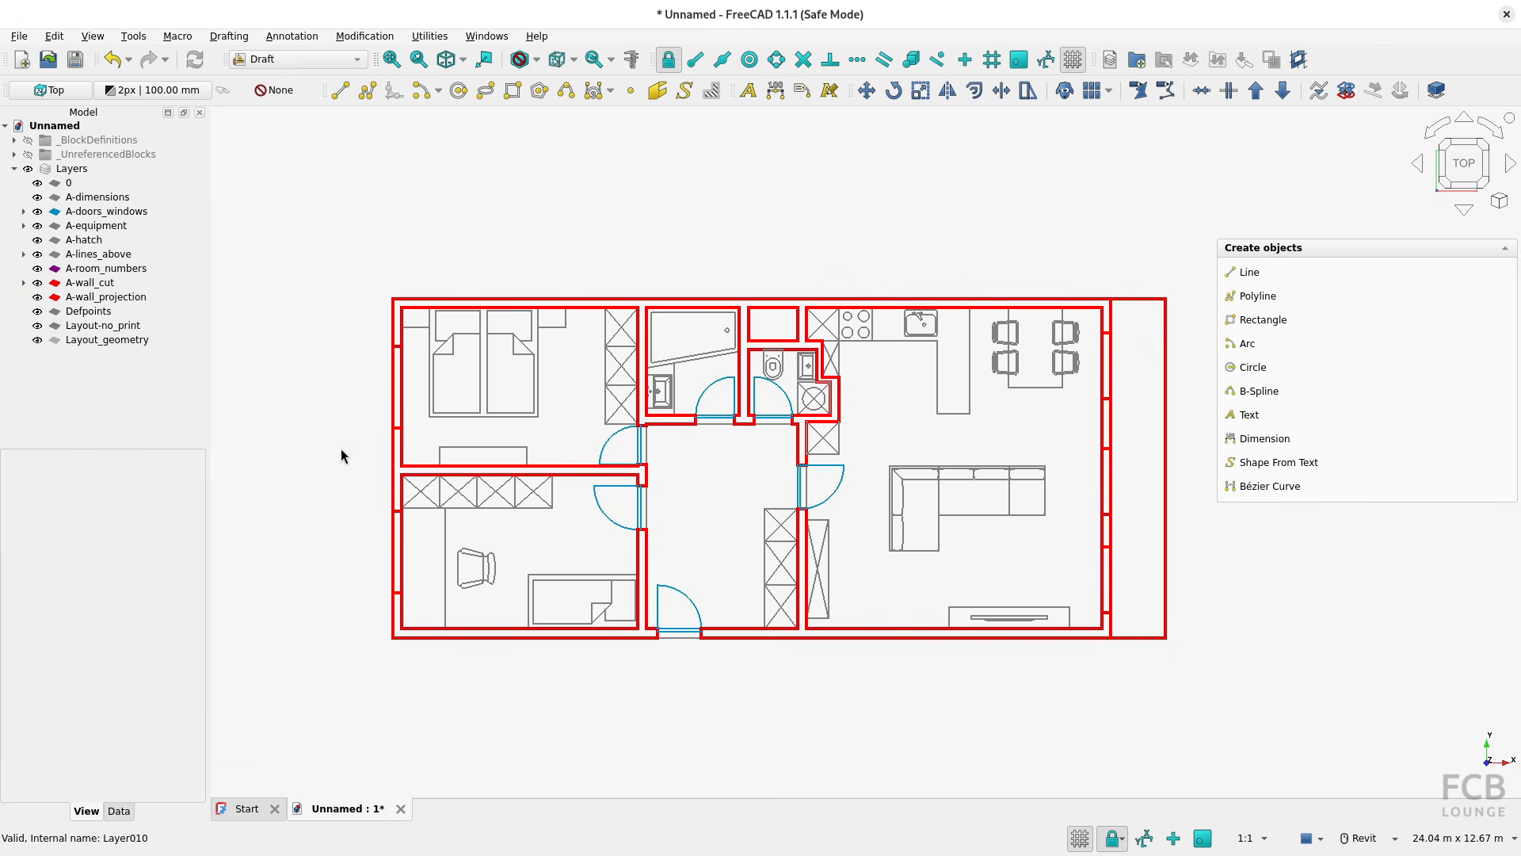
# Select the entrance door in the plan and look through the blocks in the _BlockDefinitions group
pyautogui.click(684, 609)
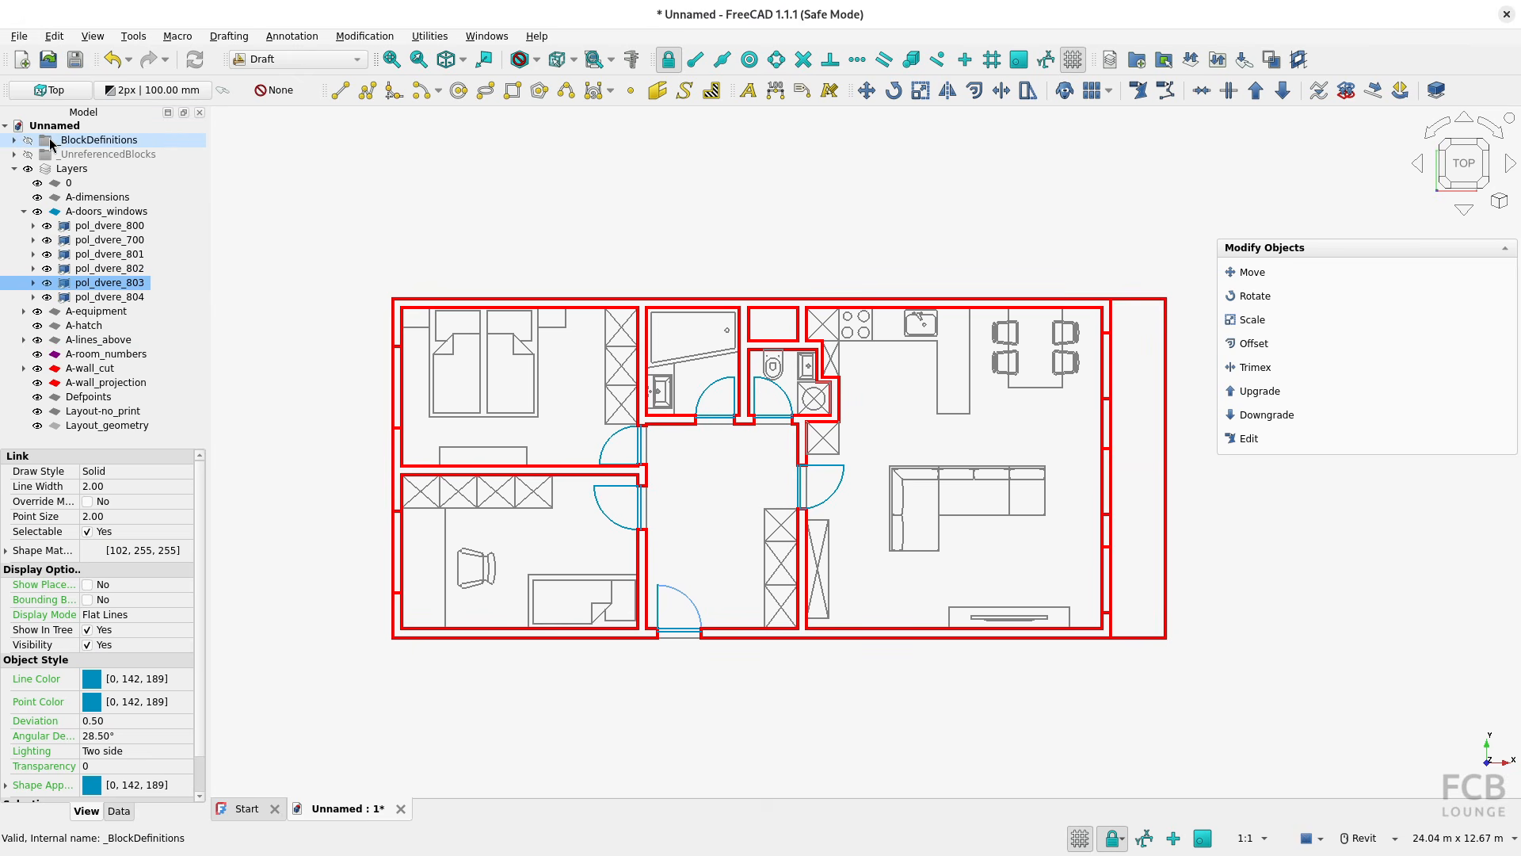
pyautogui.click(14, 141)
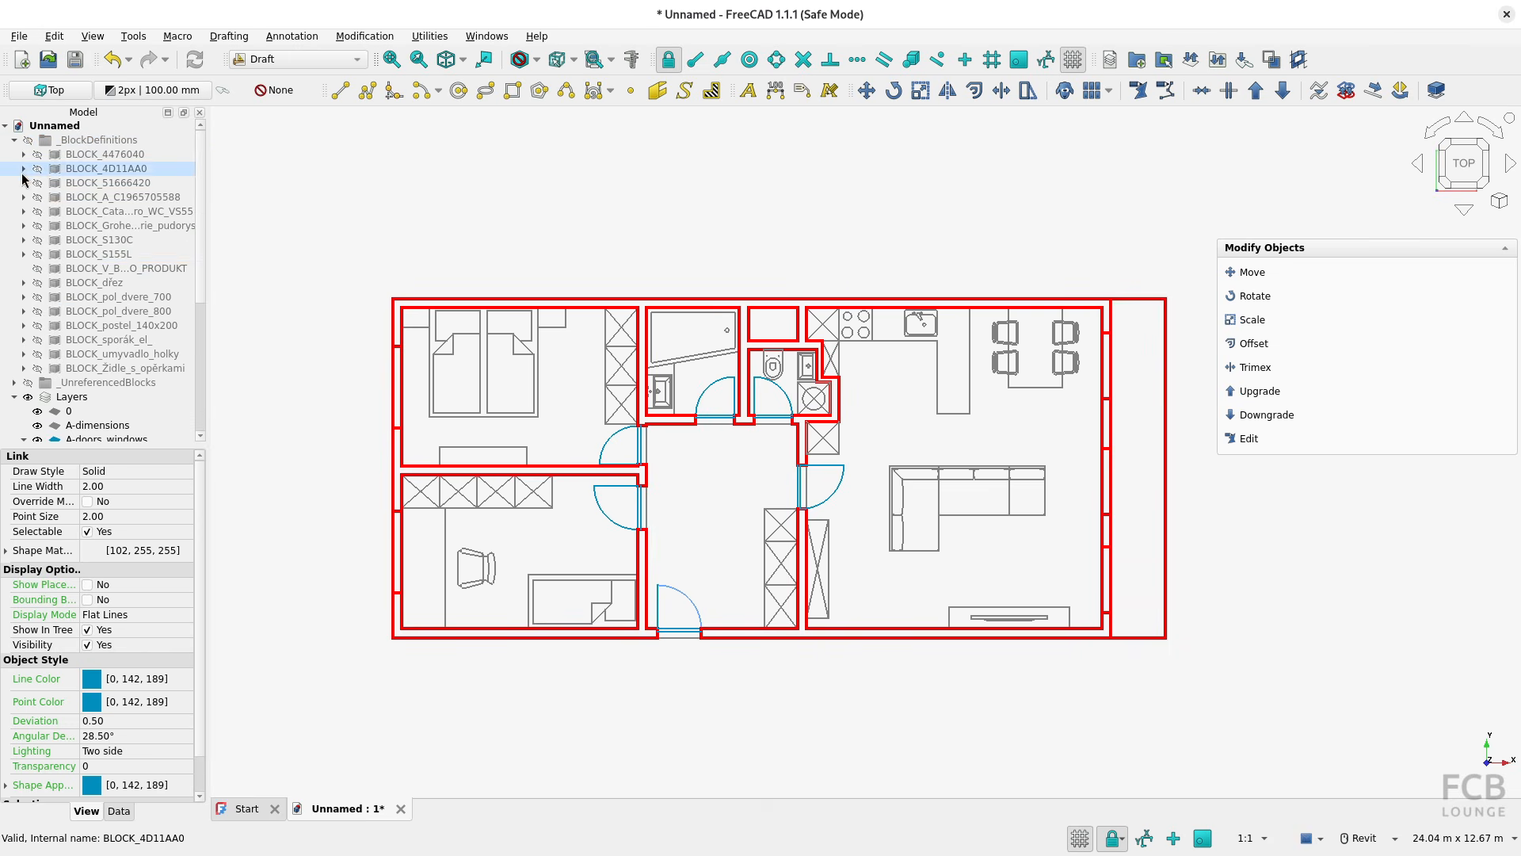
pyautogui.click(9, 140)
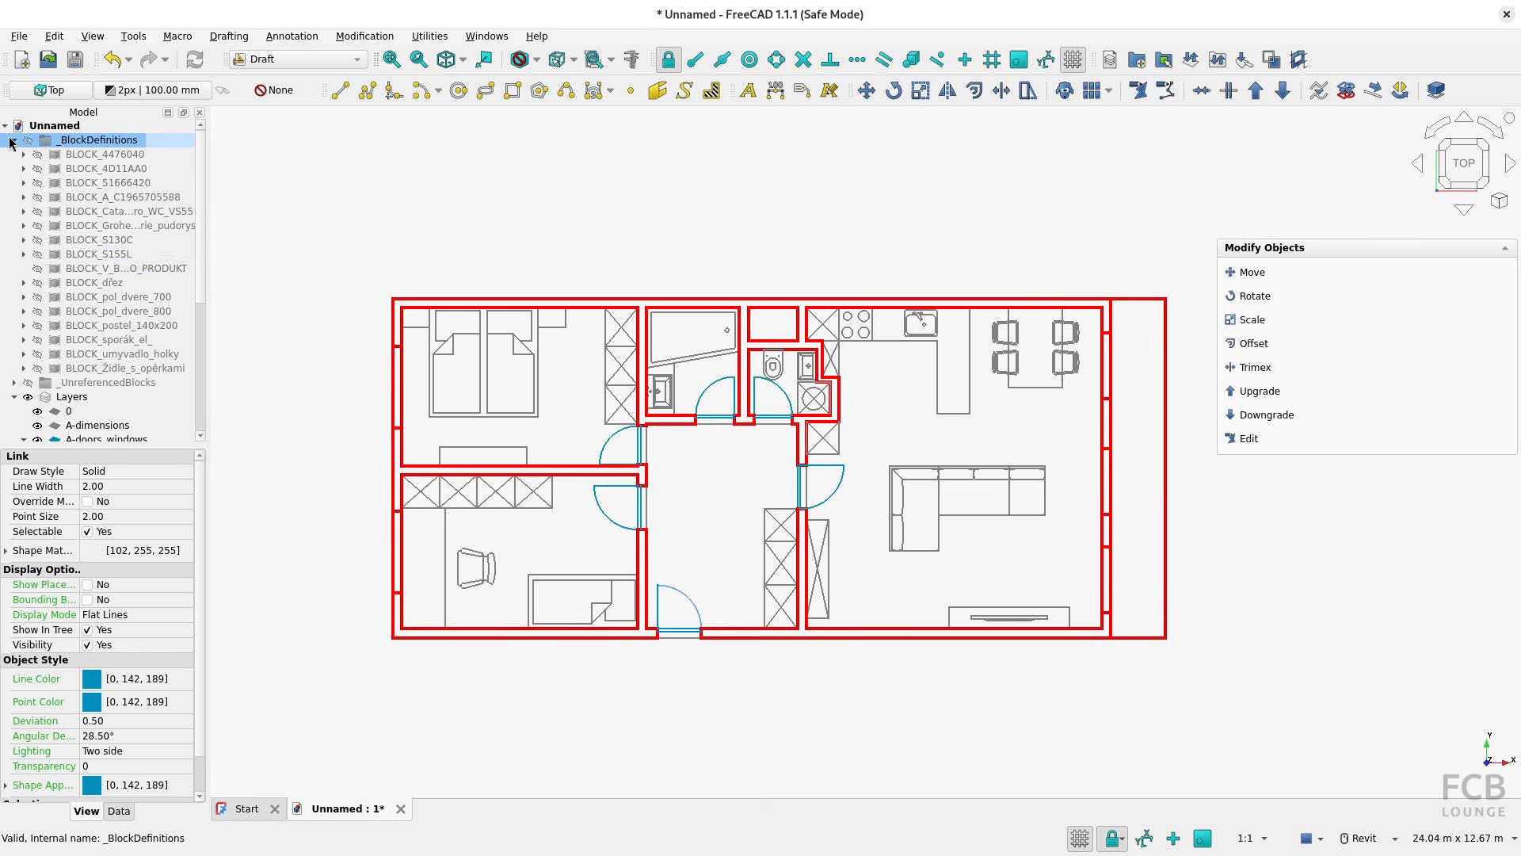
pyautogui.click(13, 140)
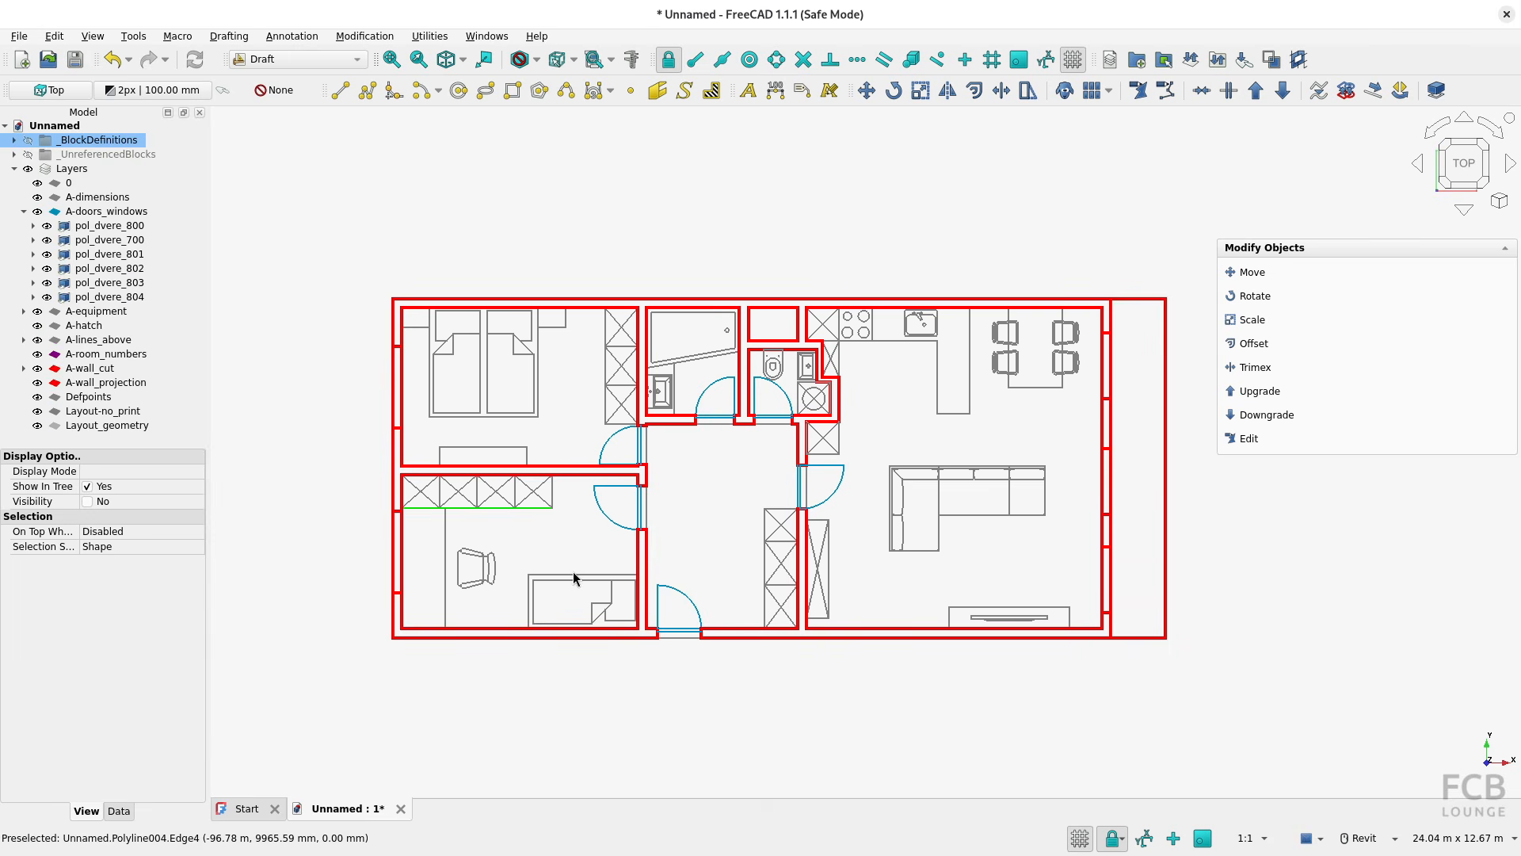
# Compare the shapes inside the pol_dvere_802 door instance with those in the BLOCK_pol_dvere_800 definition, collapsing the expanded entries
pyautogui.click(607, 519)
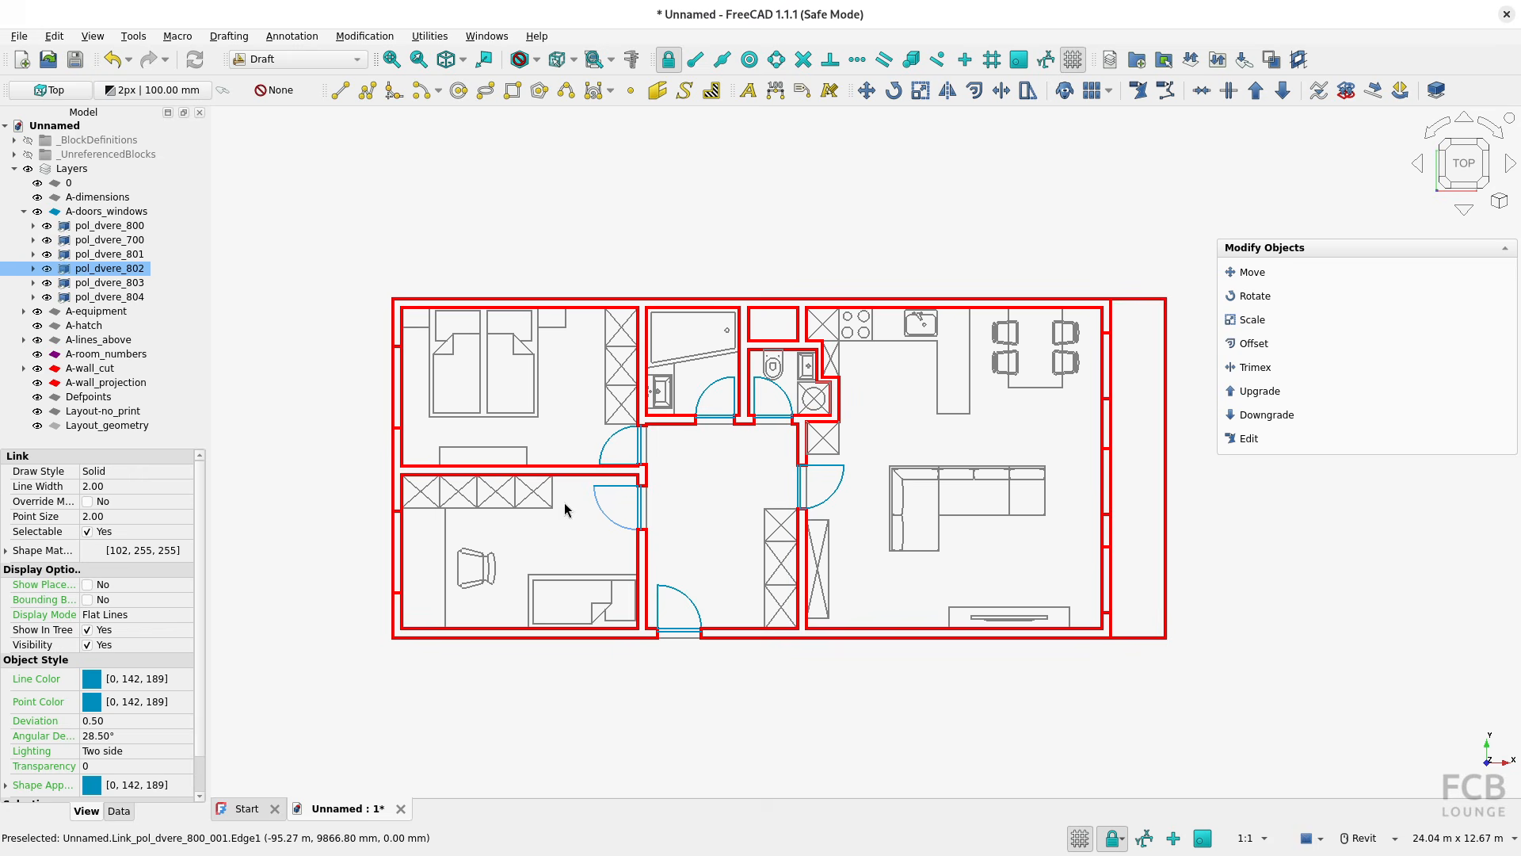
pyautogui.click(33, 269)
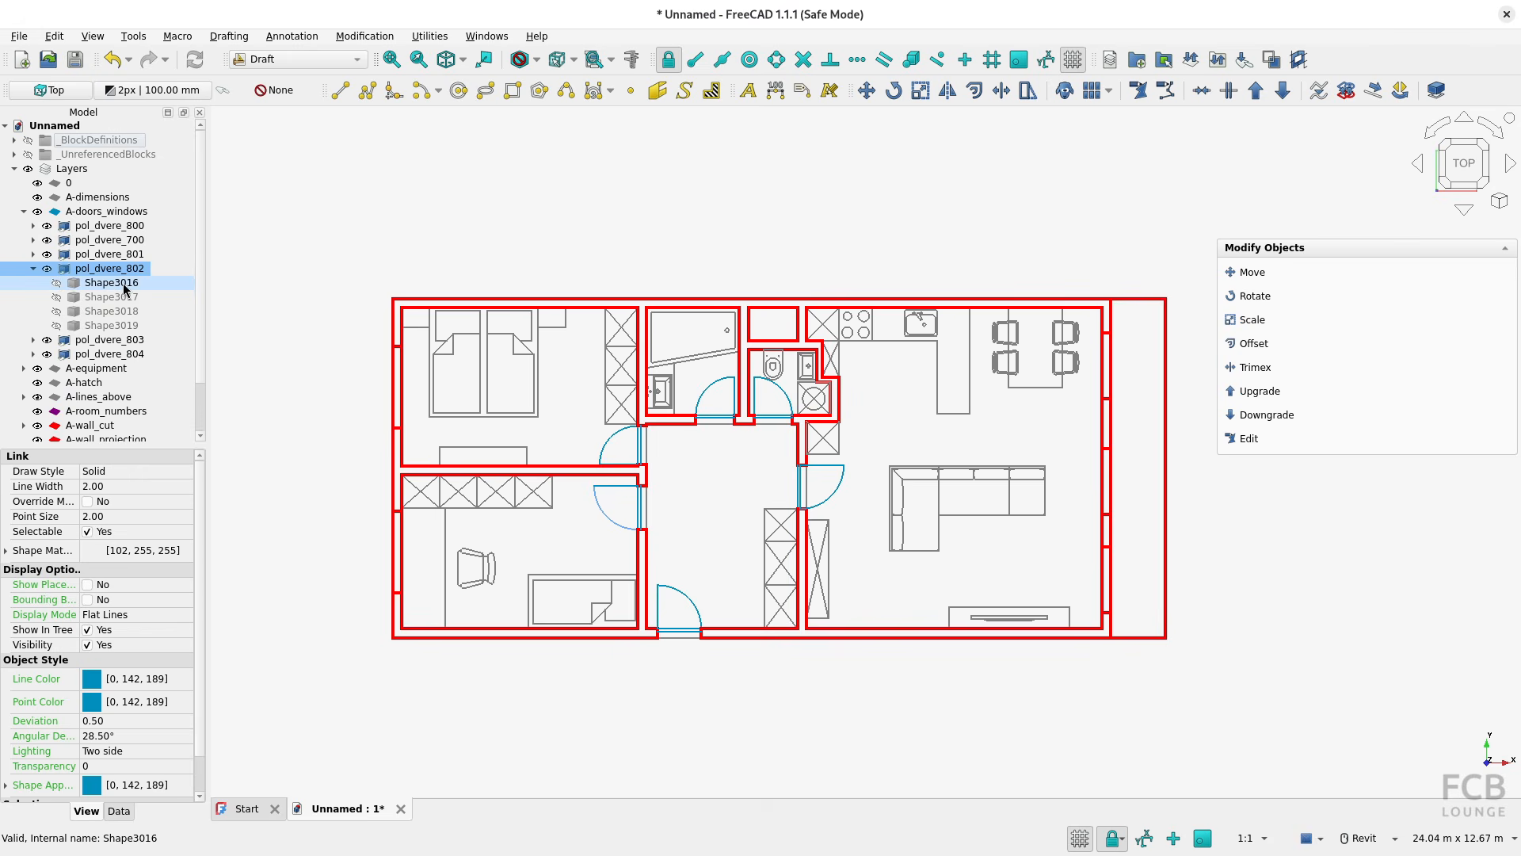
pyautogui.click(14, 140)
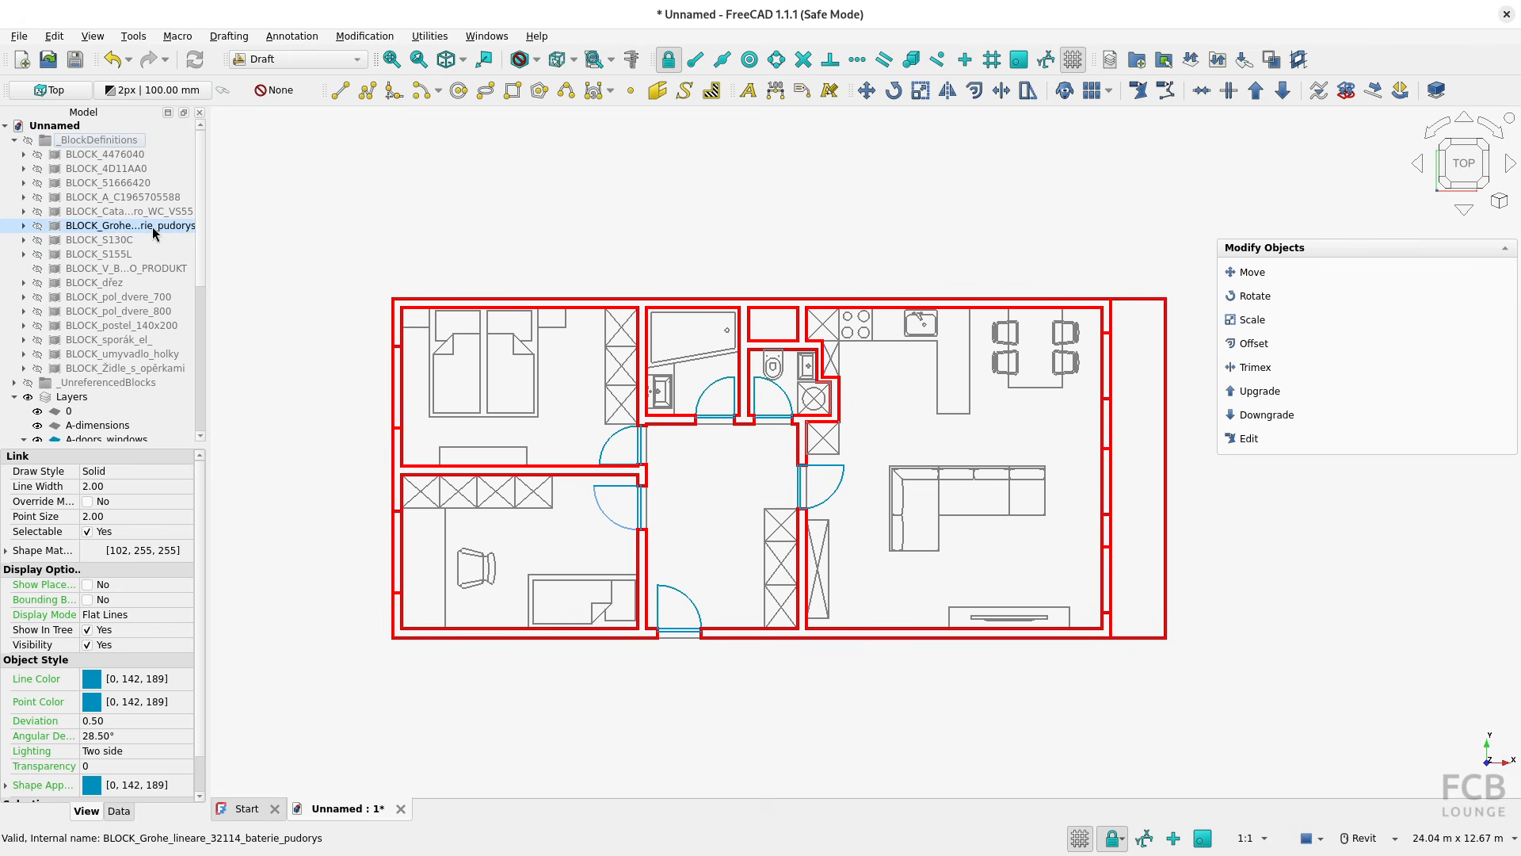
pyautogui.click(111, 312)
pyautogui.click(24, 311)
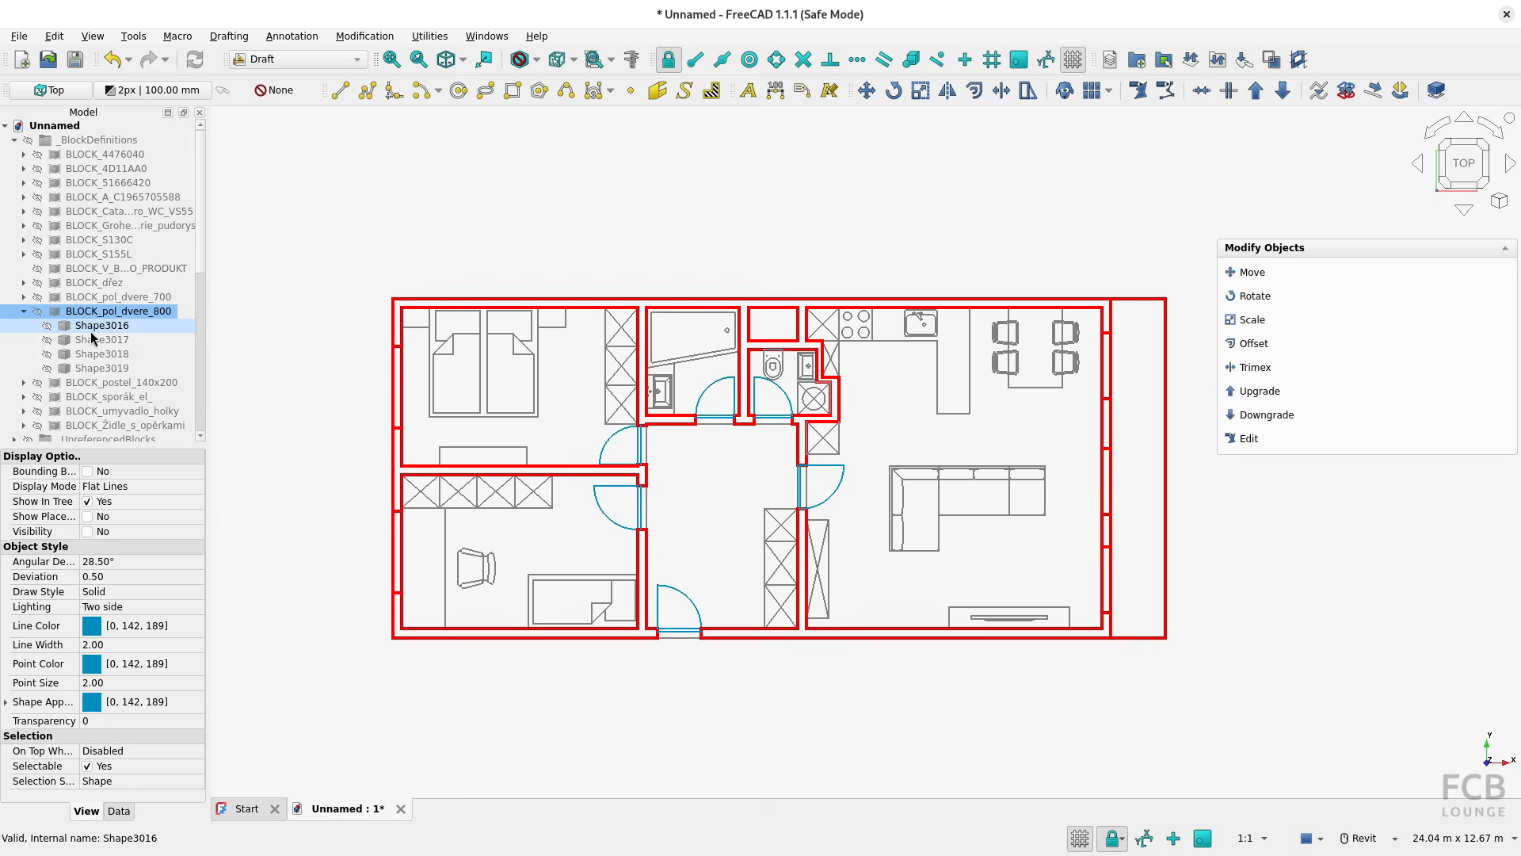
pyautogui.click(24, 312)
pyautogui.click(14, 140)
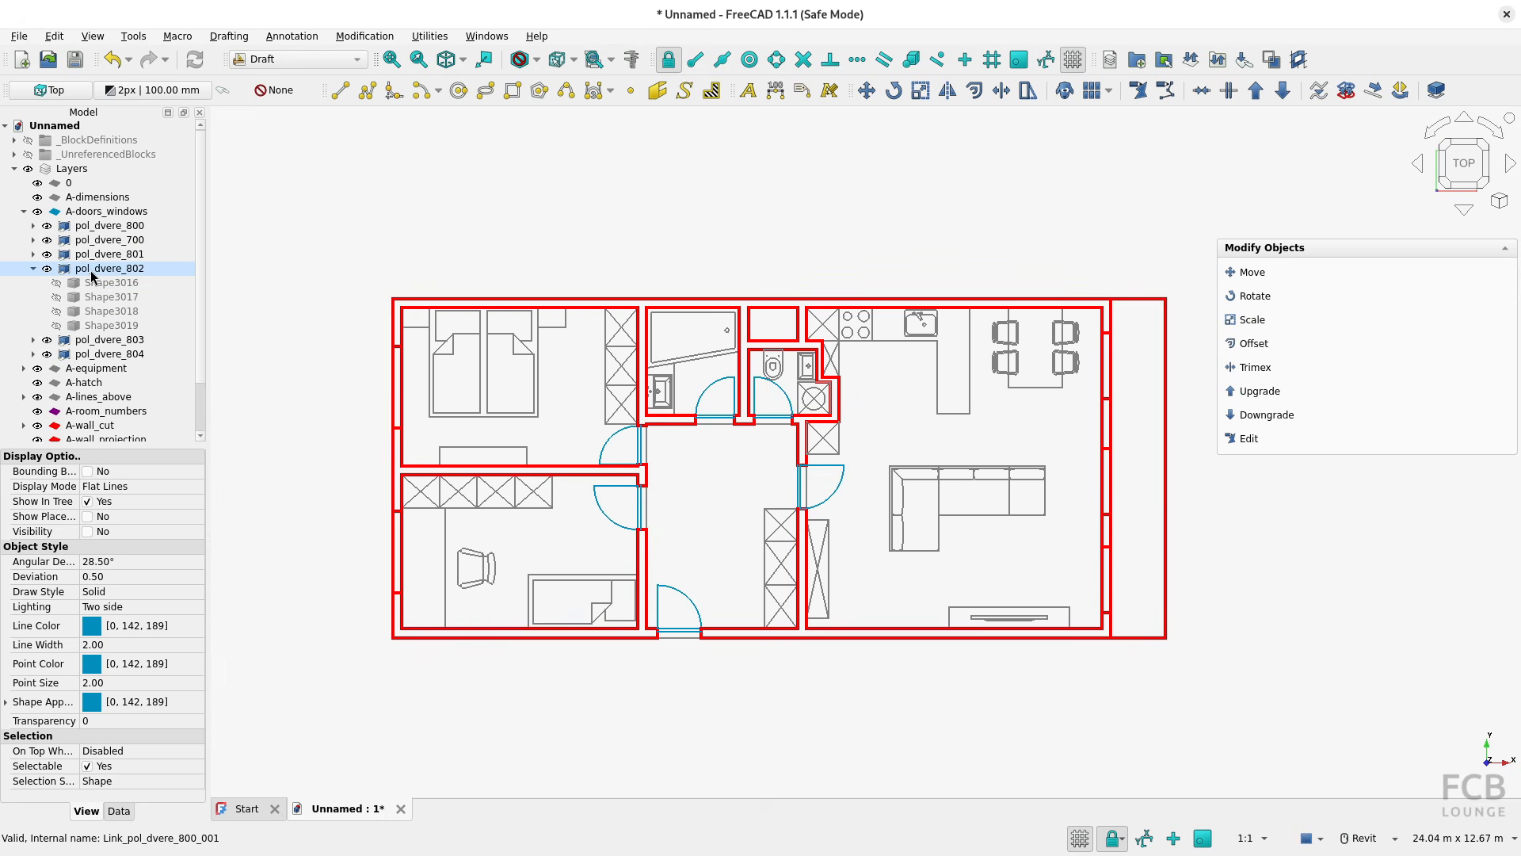
pyautogui.click(33, 269)
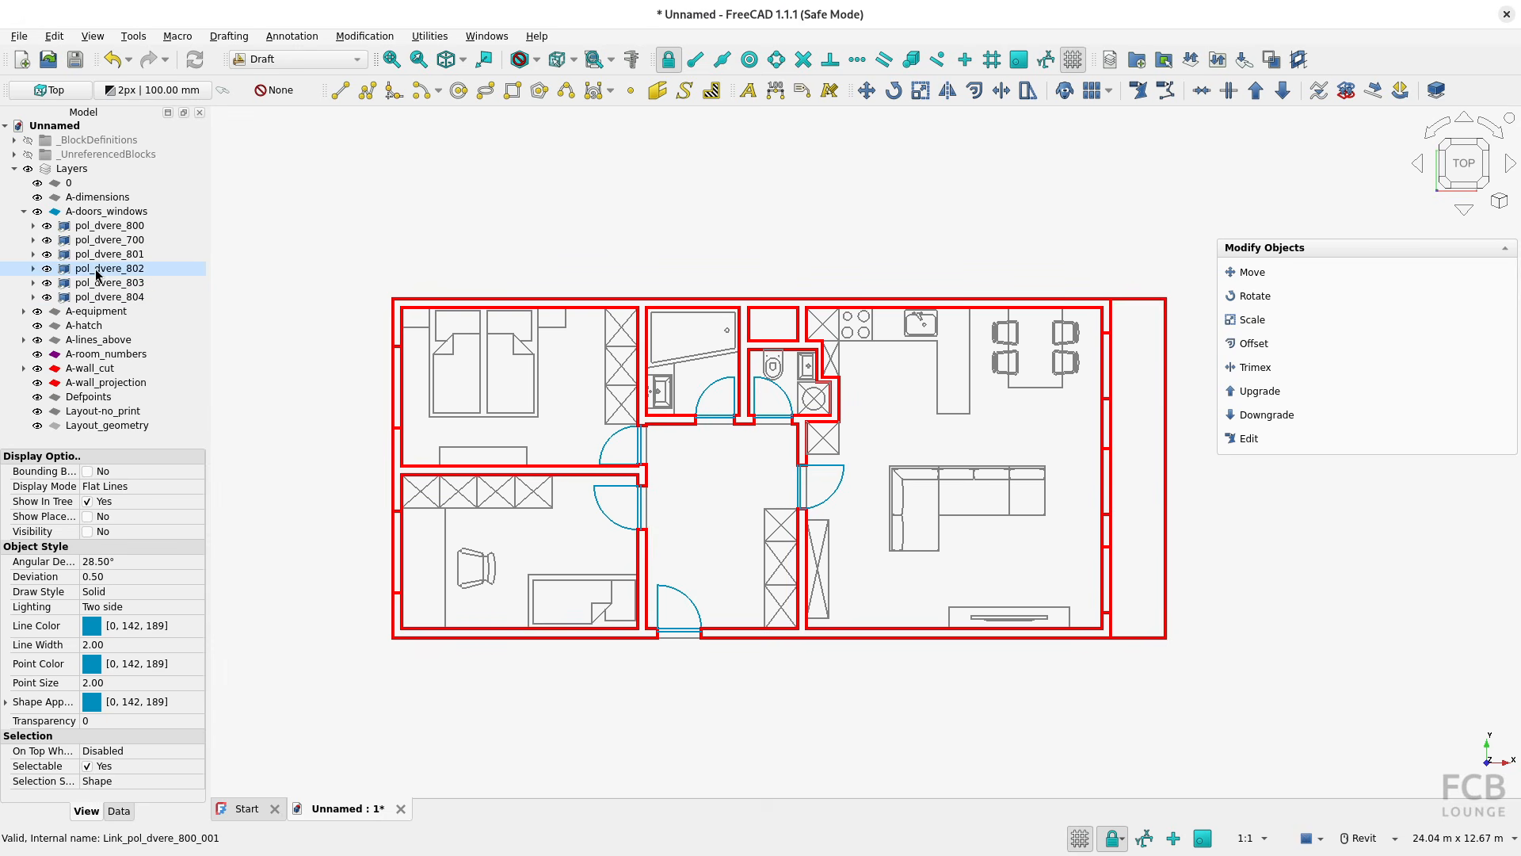
# Check several door instances in the A-doors_windows layer against the blocks listed in _BlockDefinitions, collapse the group and clear the selection
pyautogui.click(103, 225)
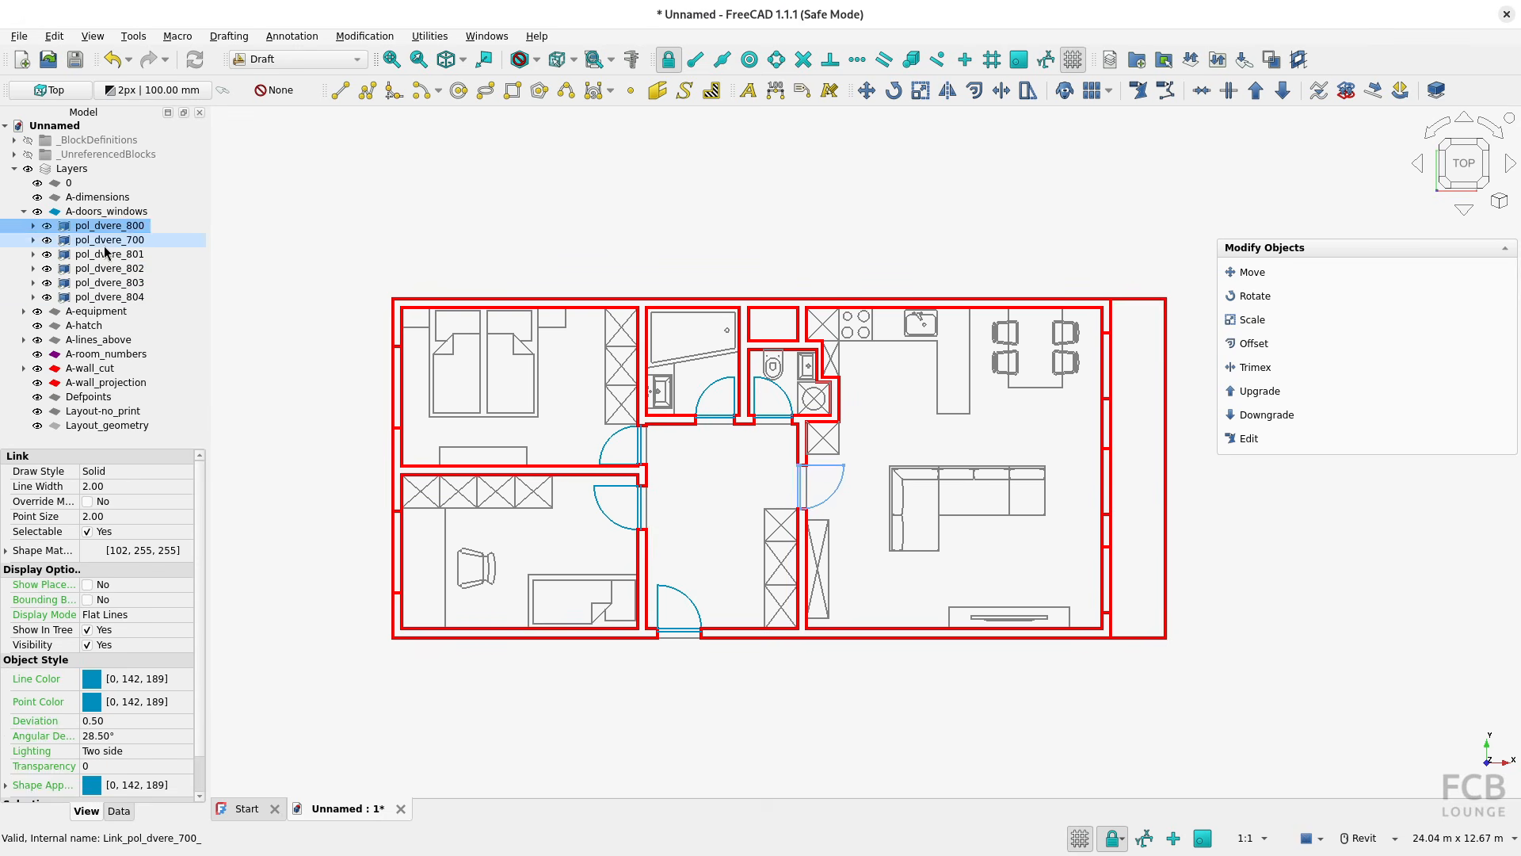
pyautogui.click(103, 245)
pyautogui.click(105, 270)
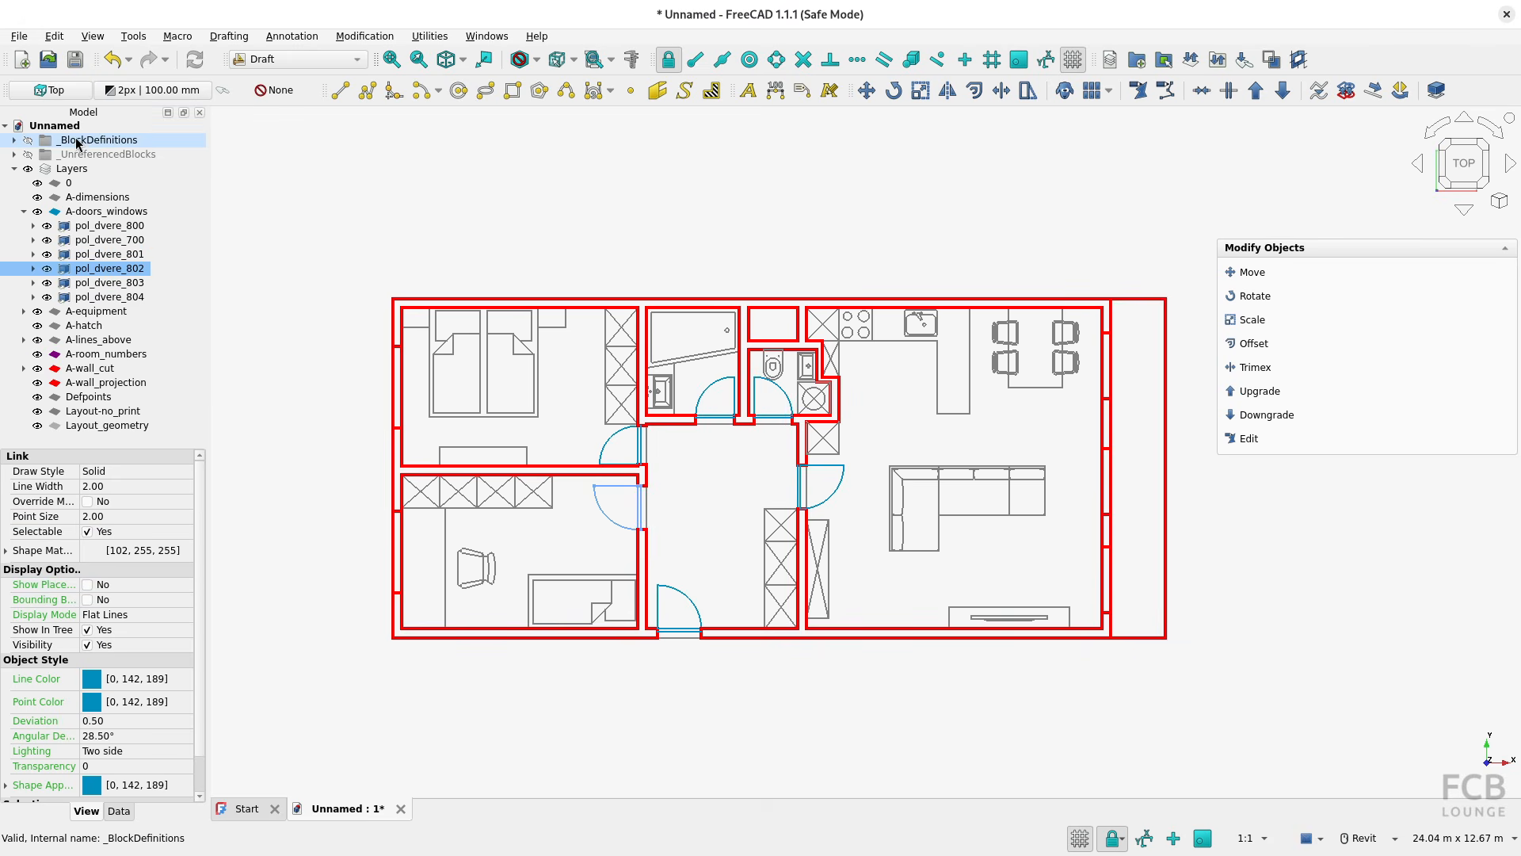
pyautogui.click(14, 140)
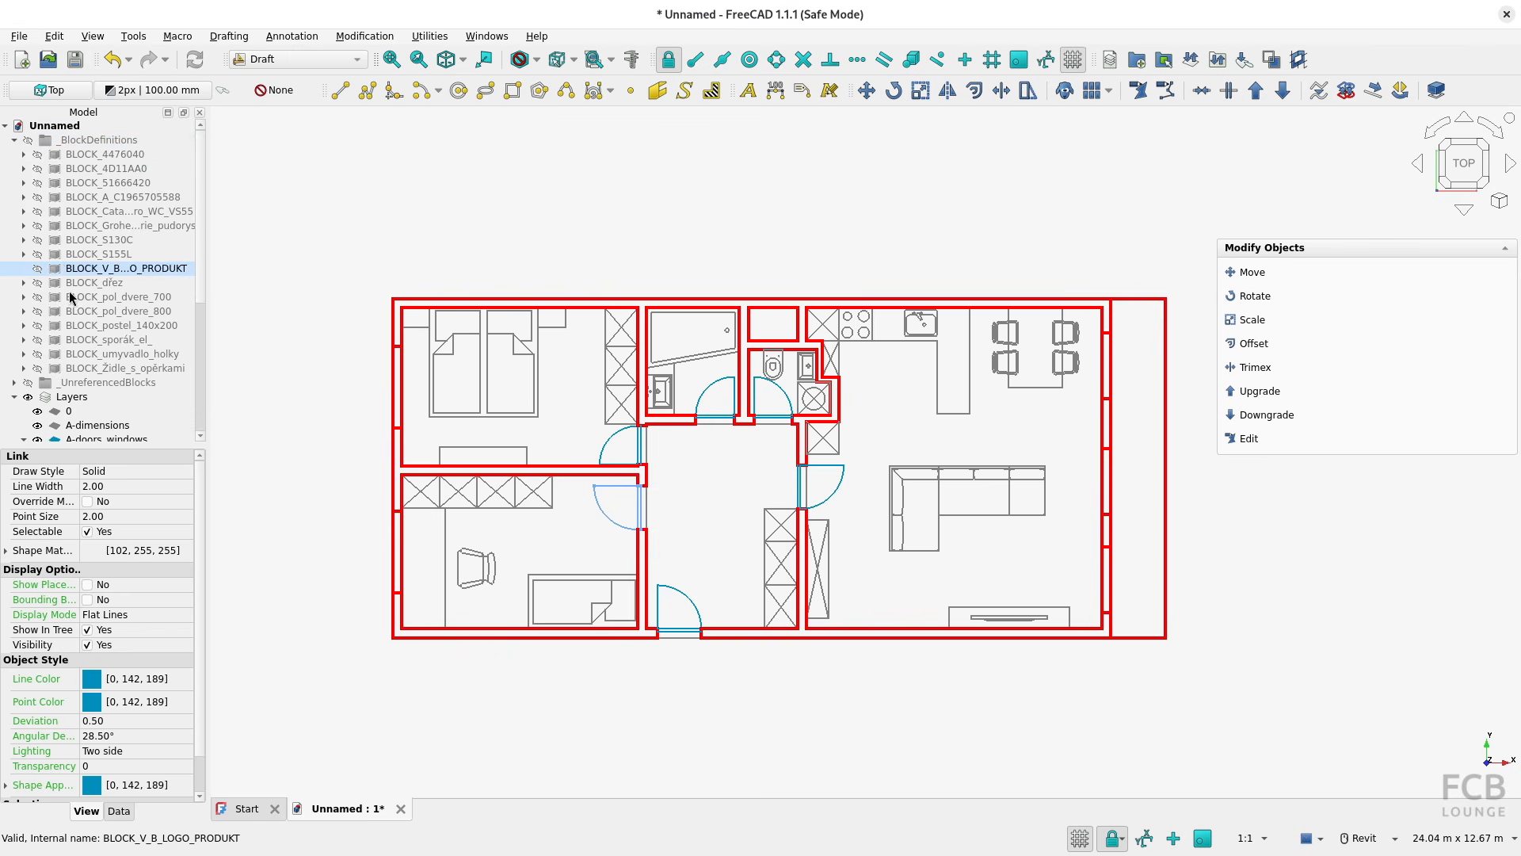
pyautogui.click(14, 140)
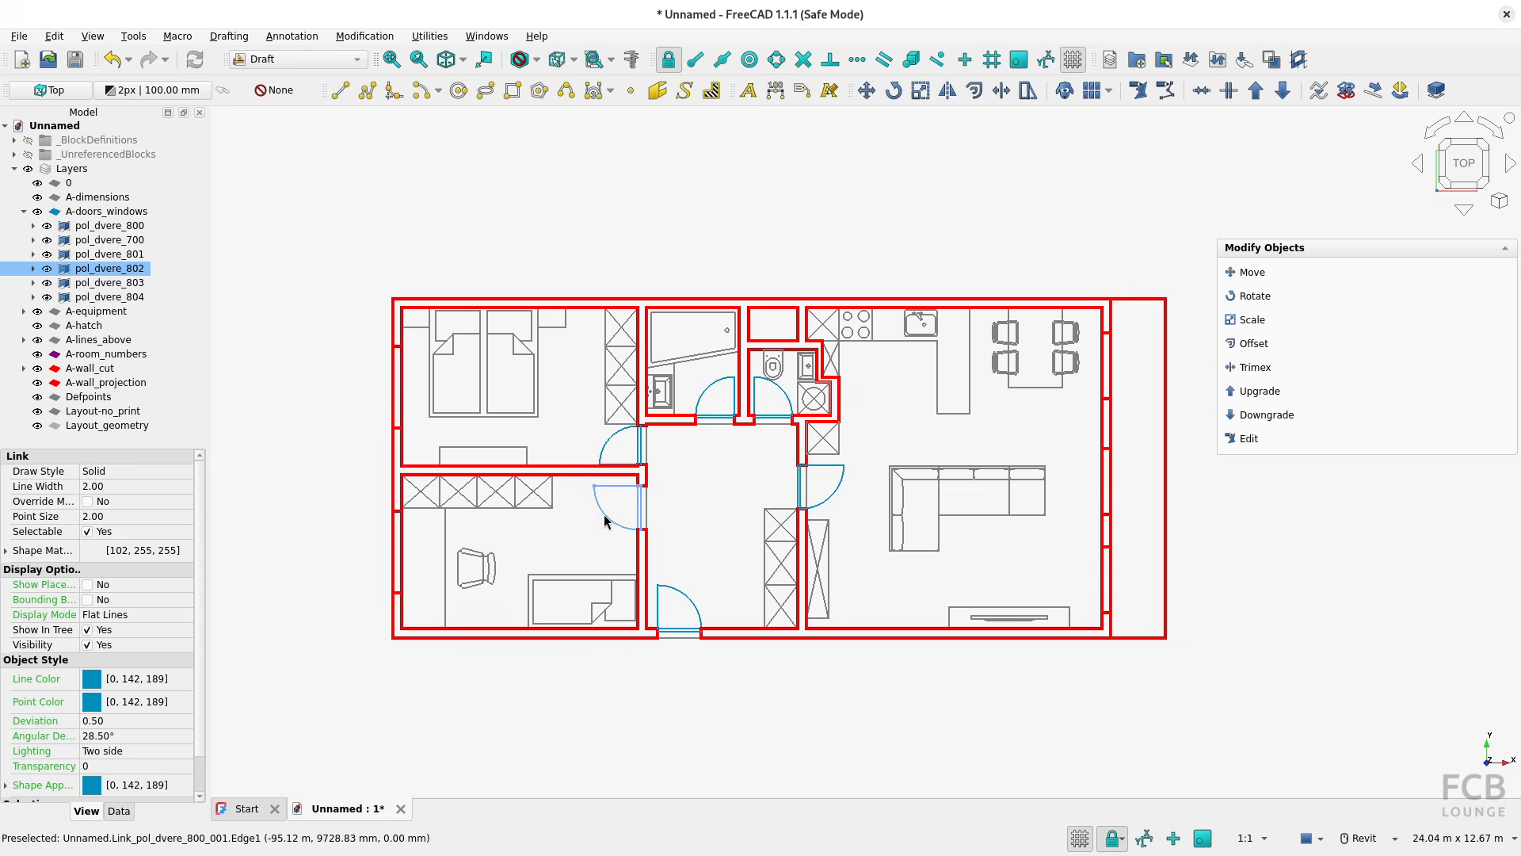
pyautogui.click(692, 550)
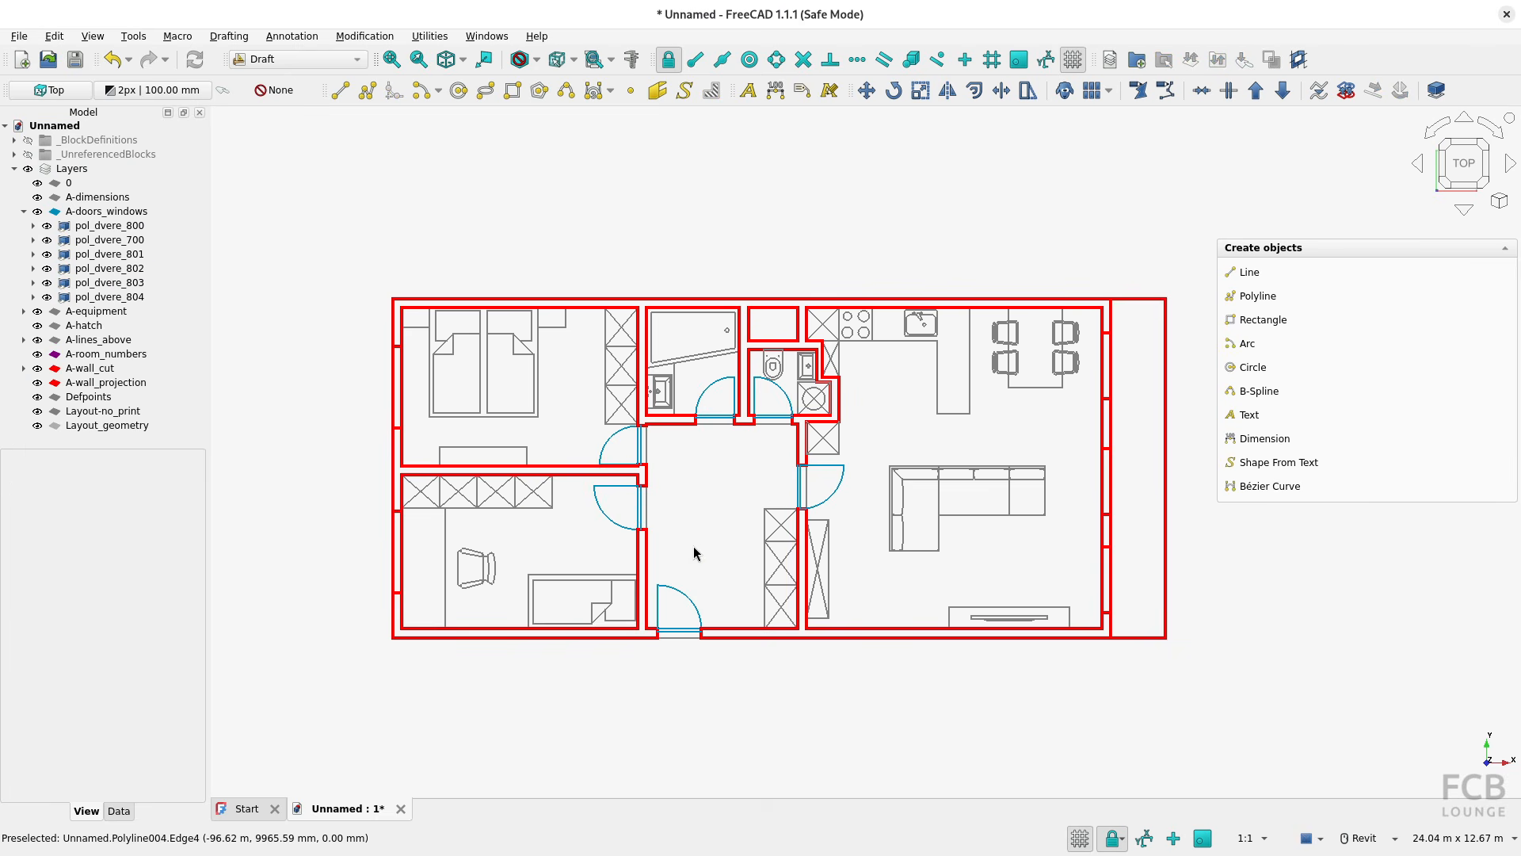
# Inspect the data properties of a wall line between the two bedrooms and of the diagonal in the tall living-room cabinet
pyautogui.click(583, 475)
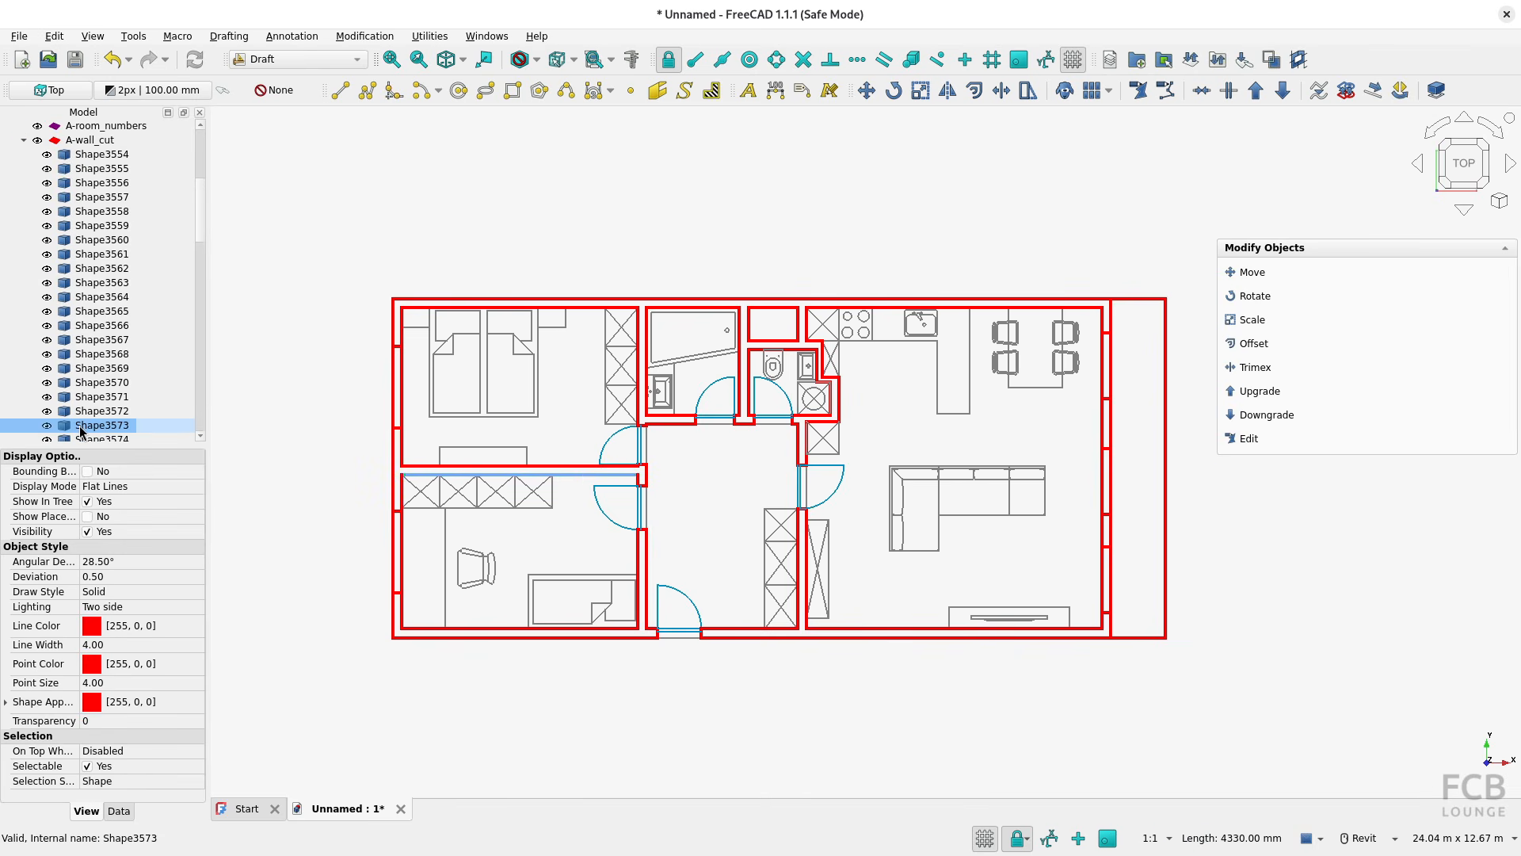
pyautogui.press('ctrl')
pyautogui.press('ctrl')
pyautogui.press('ctrl')
pyautogui.click(119, 810)
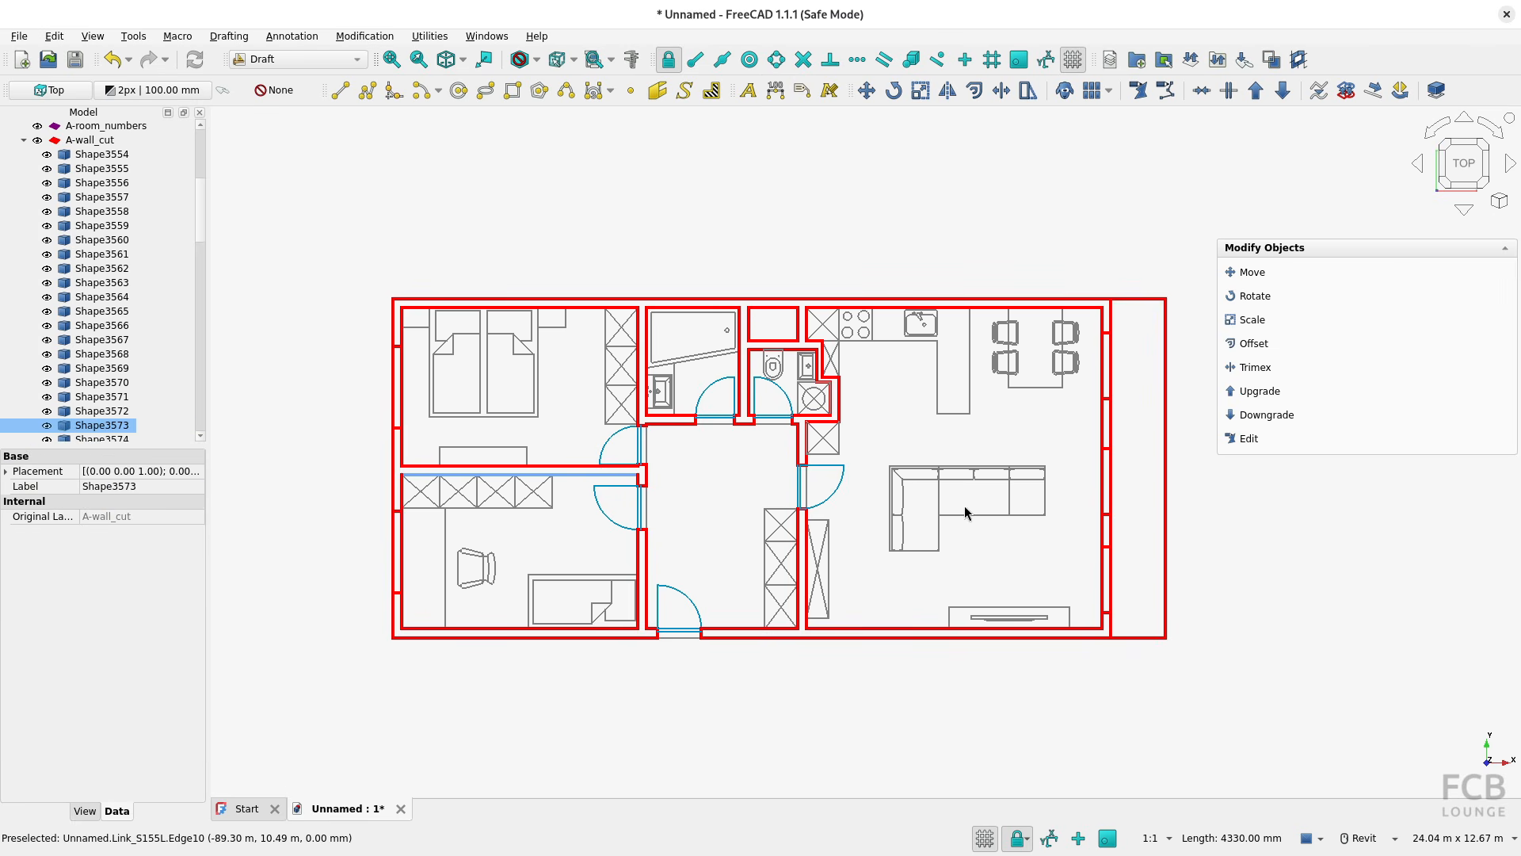
pyautogui.click(824, 563)
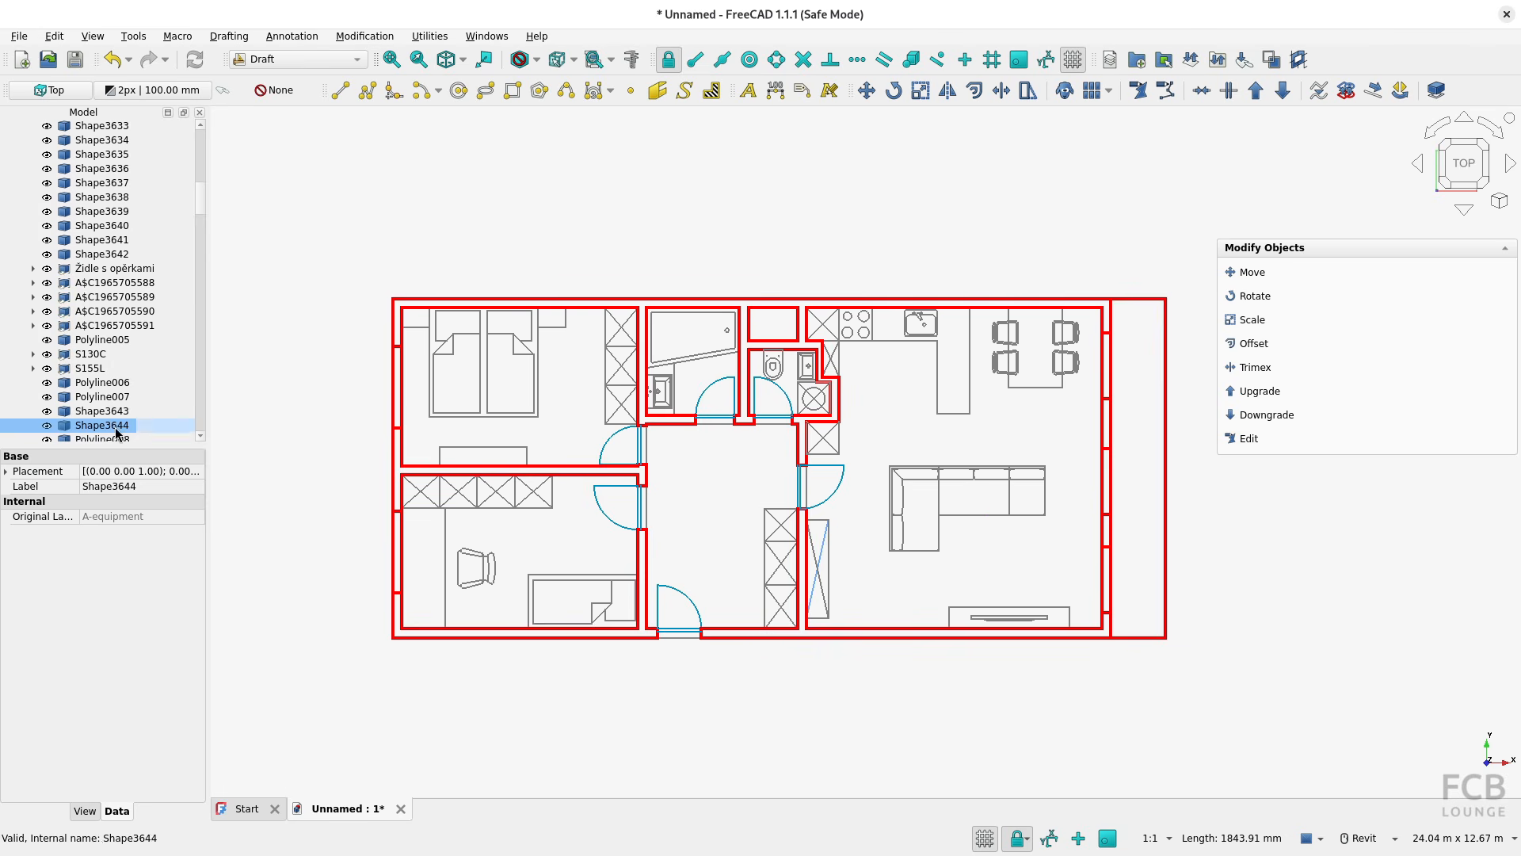
pyautogui.click(351, 519)
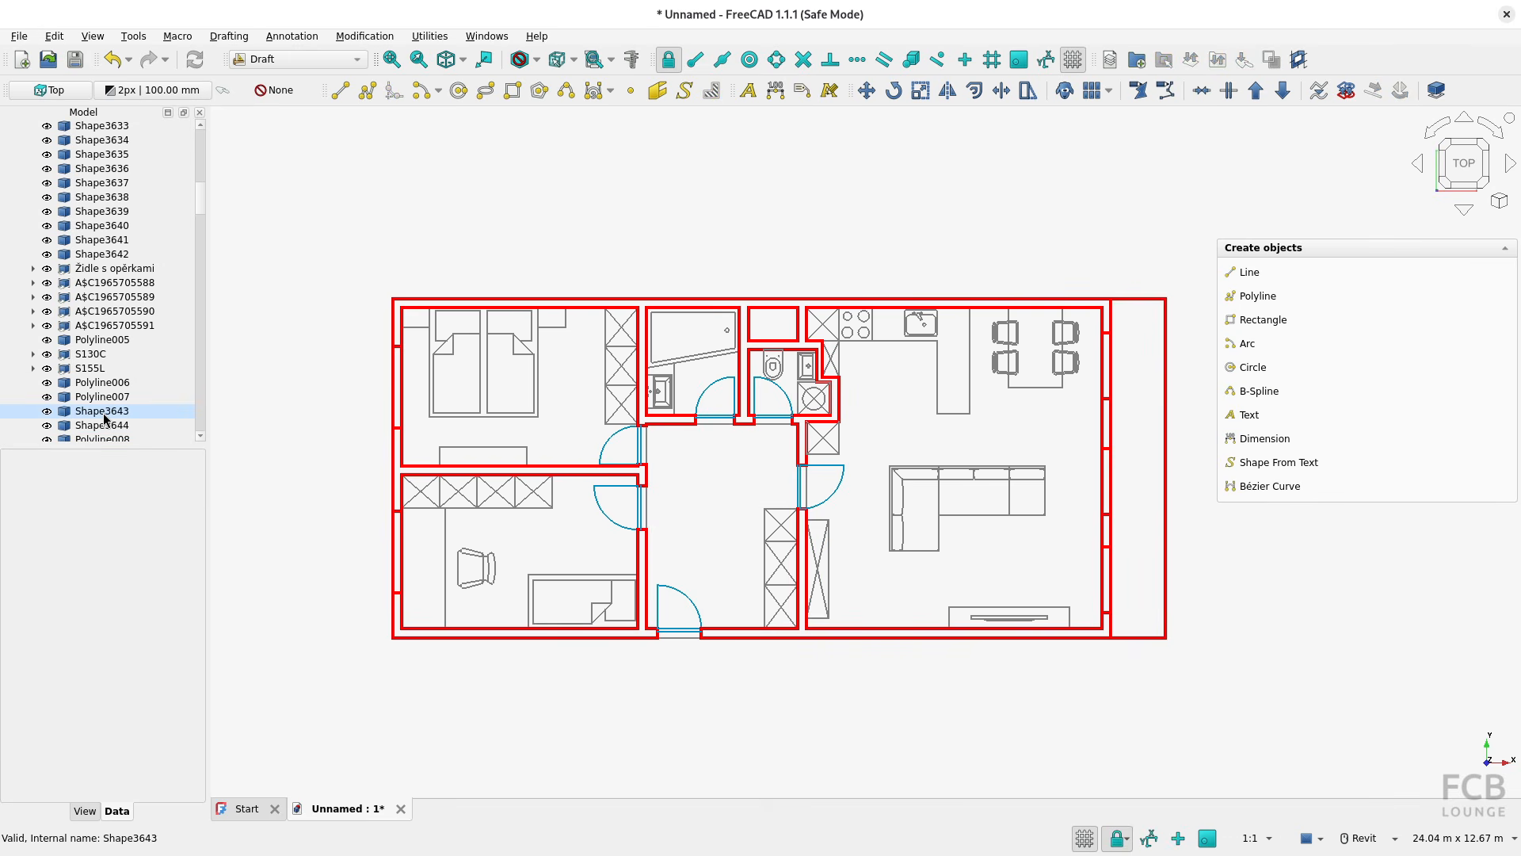
# Close the imported plan without saving and create a new empty document
pyautogui.click(401, 808)
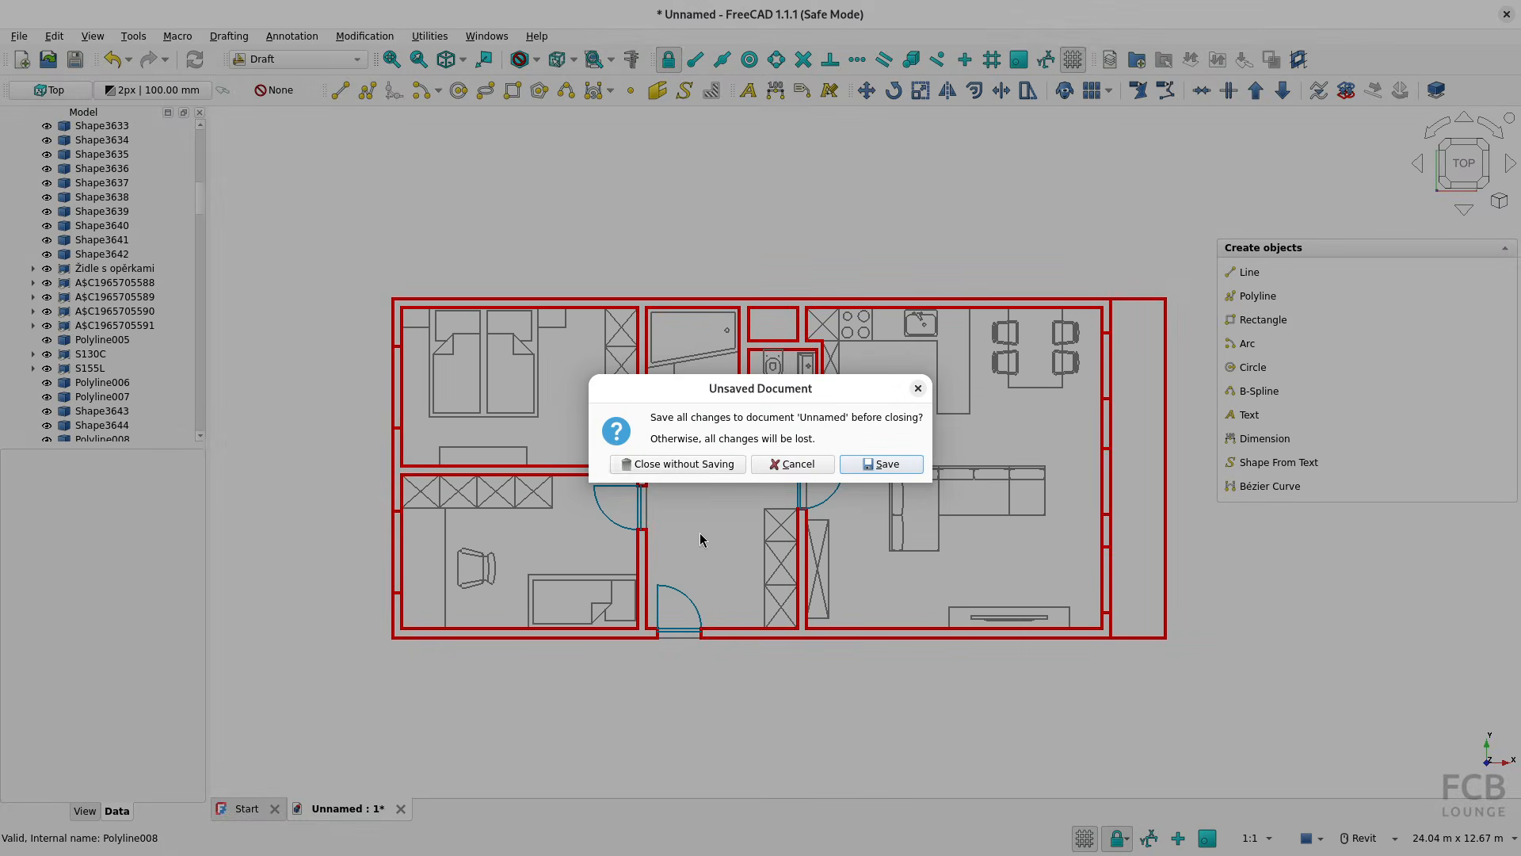
pyautogui.click(670, 467)
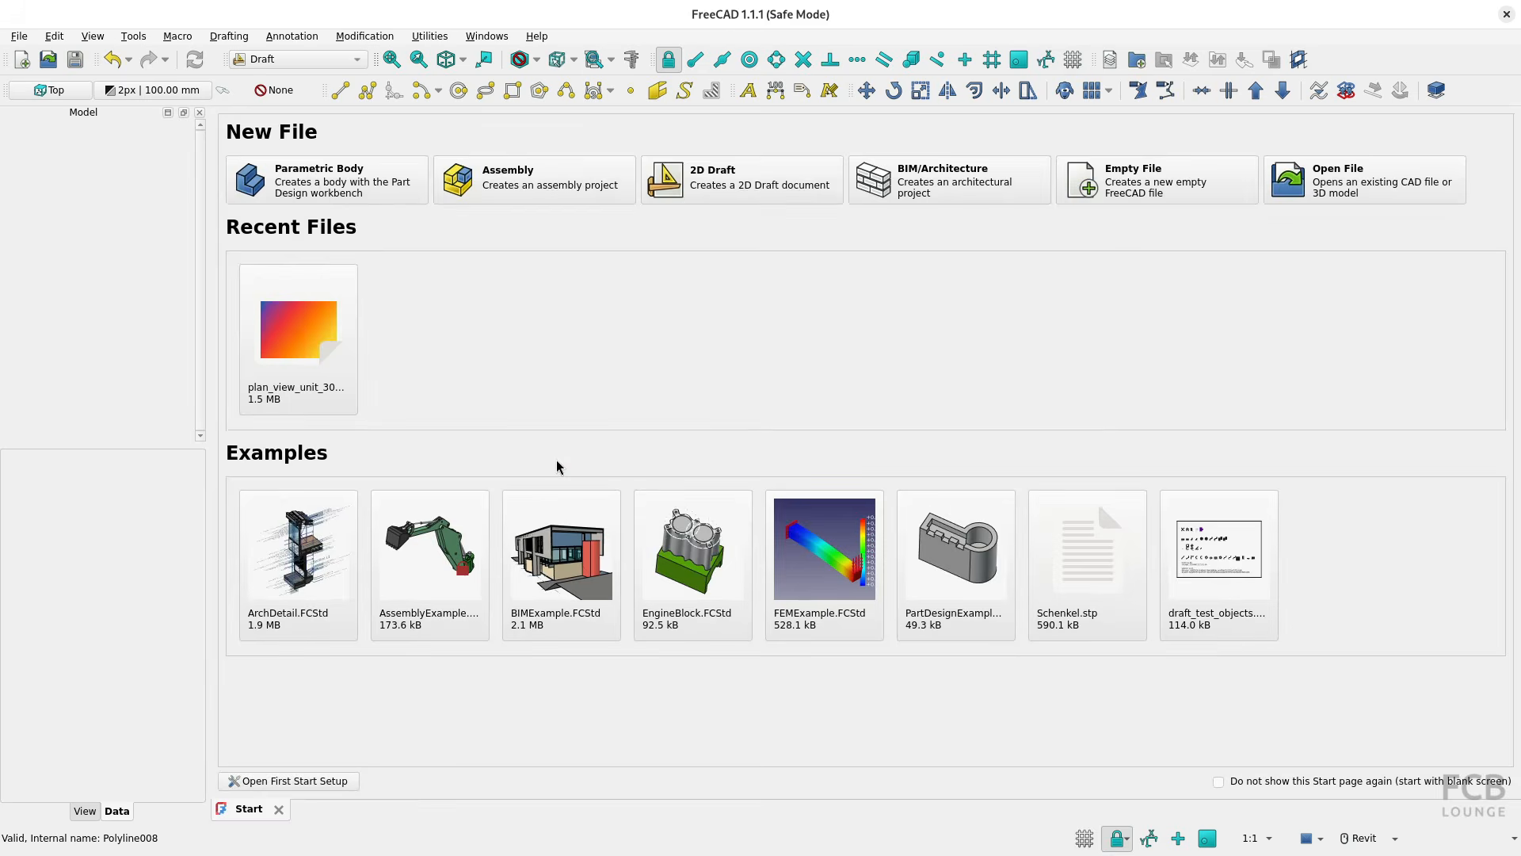
pyautogui.hotkey('ctrl', 'n')
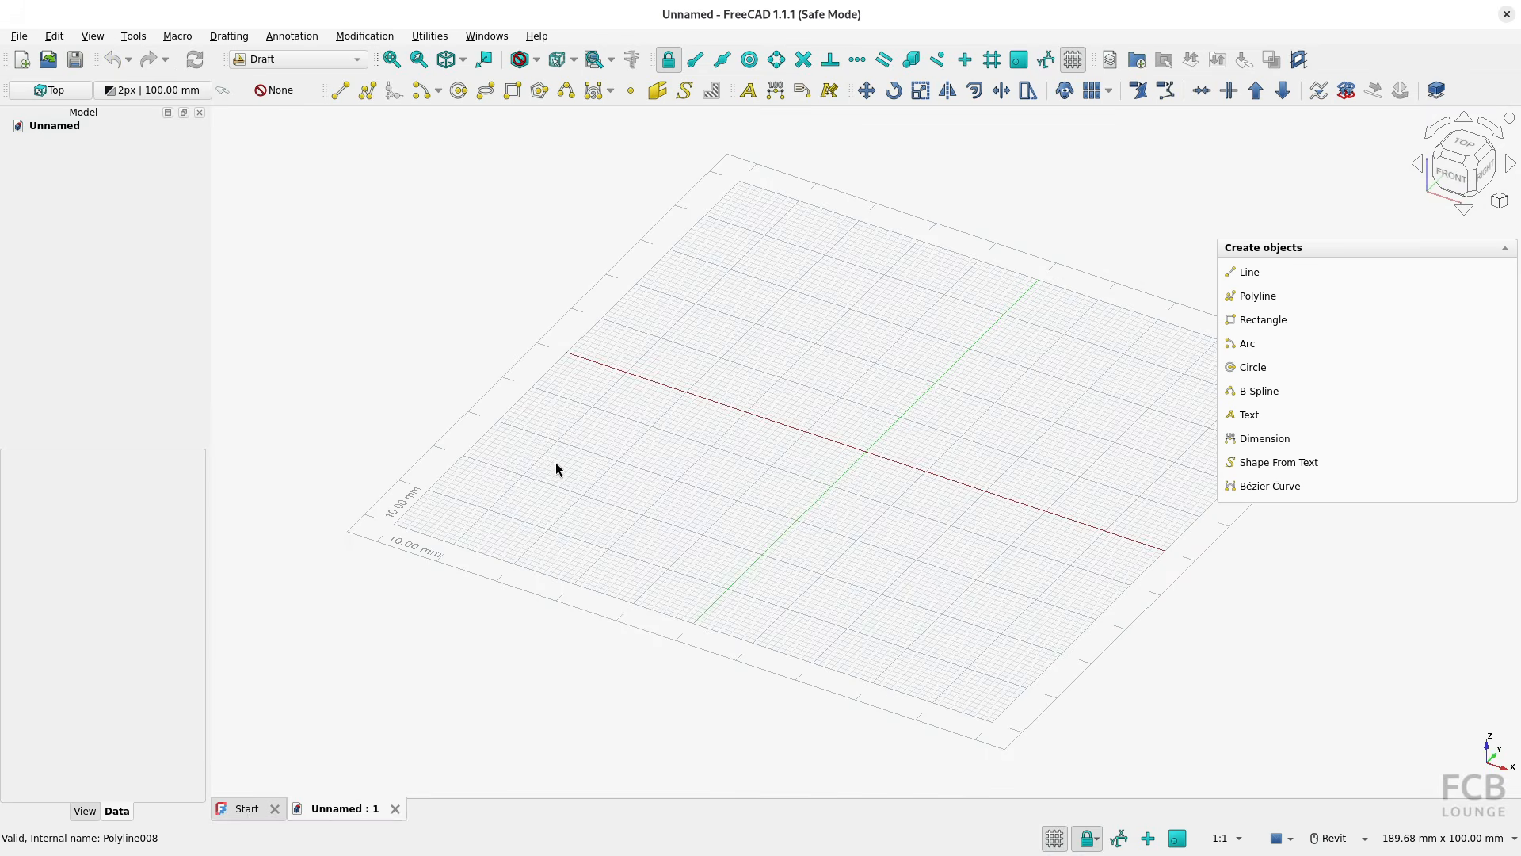
# Import plan_view_unit_308.dxf with the Fused Part shapes (fastest) option
pyautogui.click(21, 37)
pyautogui.click(57, 246)
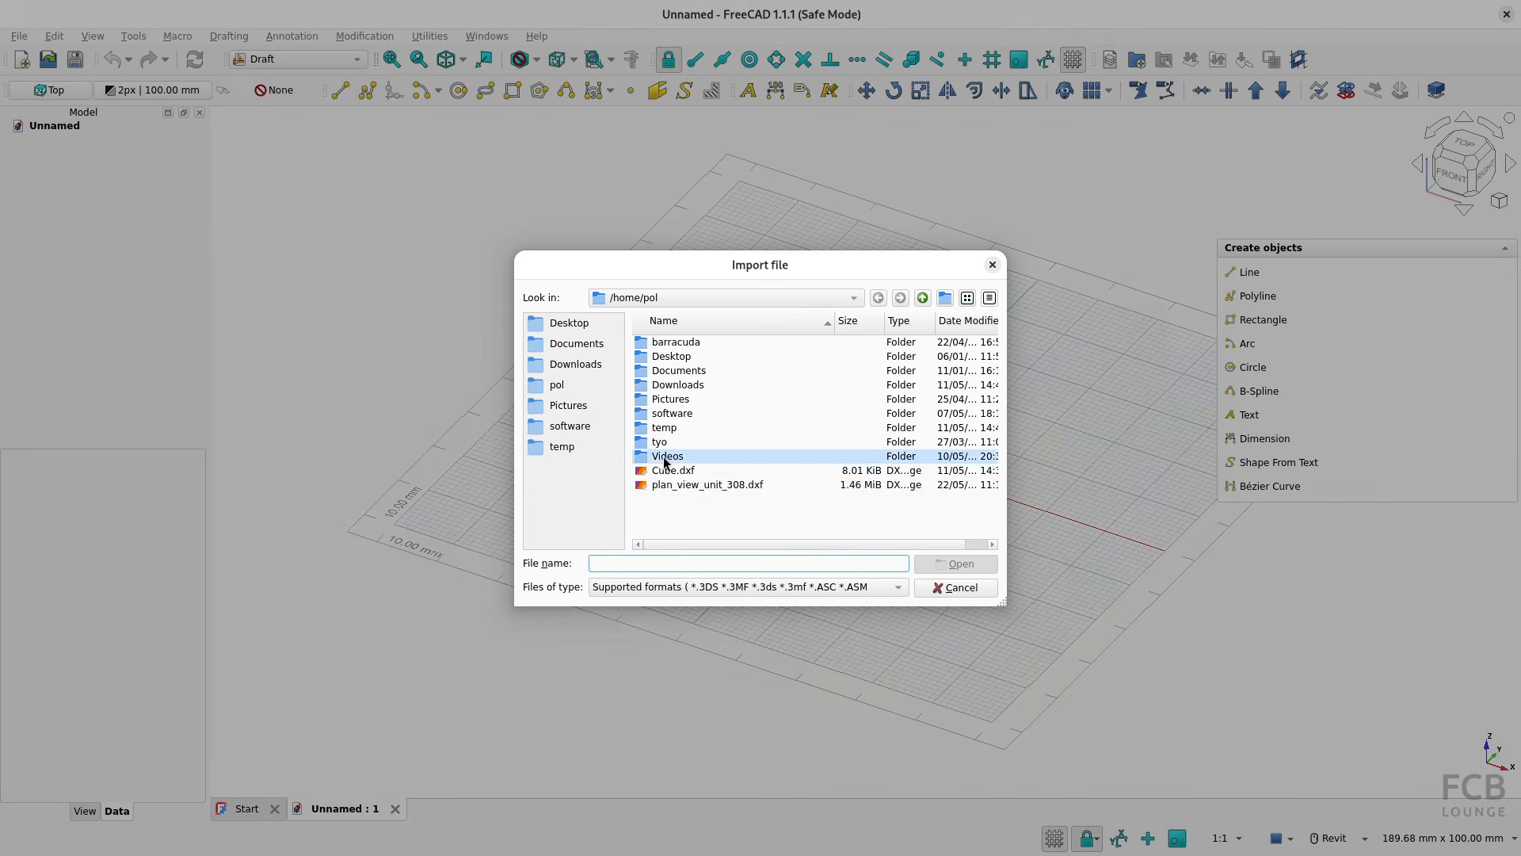
pyautogui.click(686, 485)
pyautogui.click(958, 564)
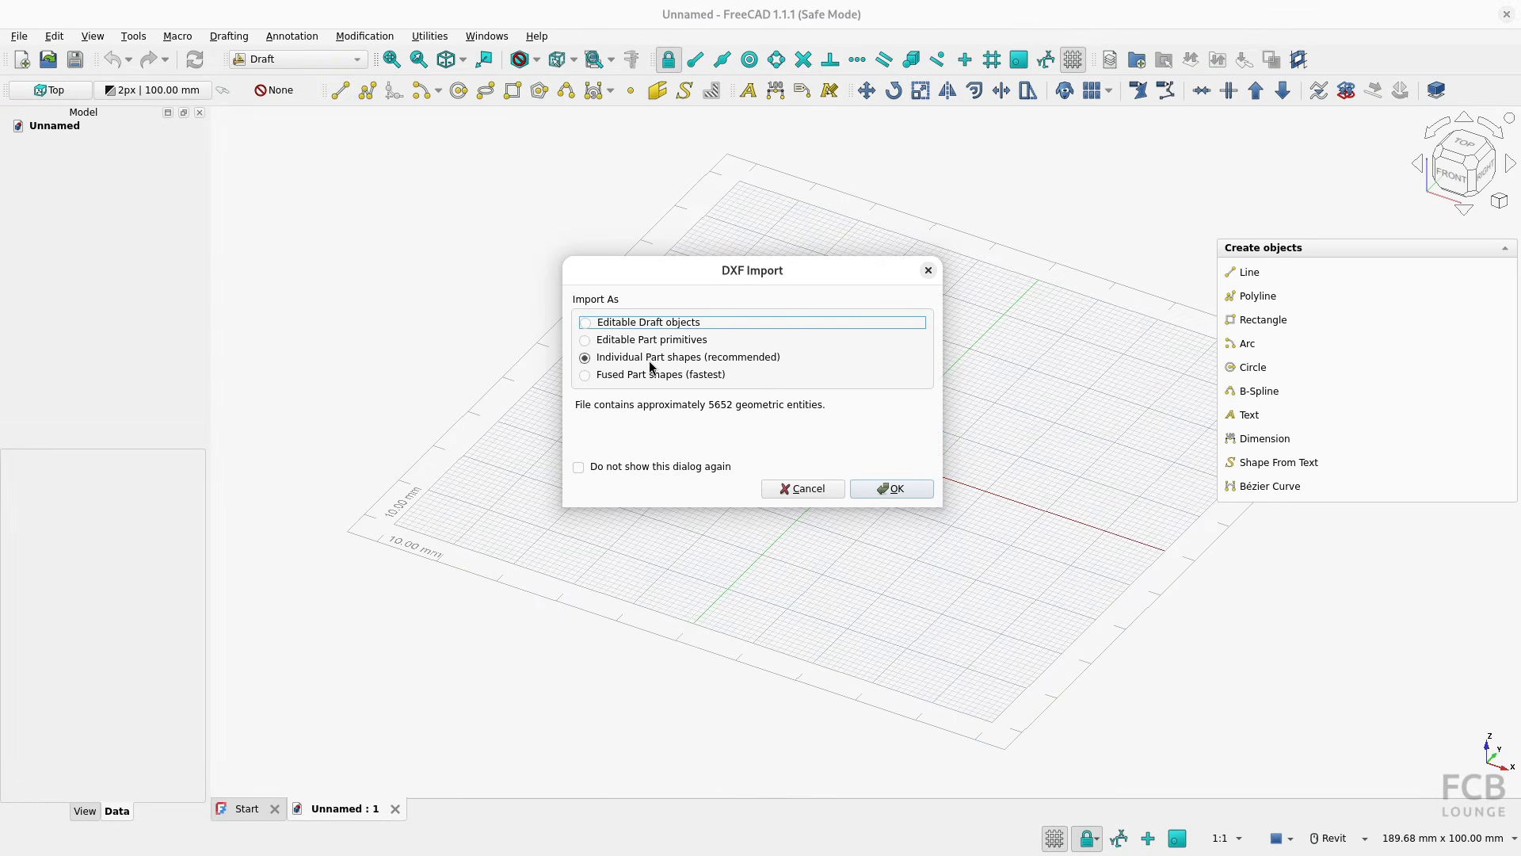
pyautogui.click(586, 378)
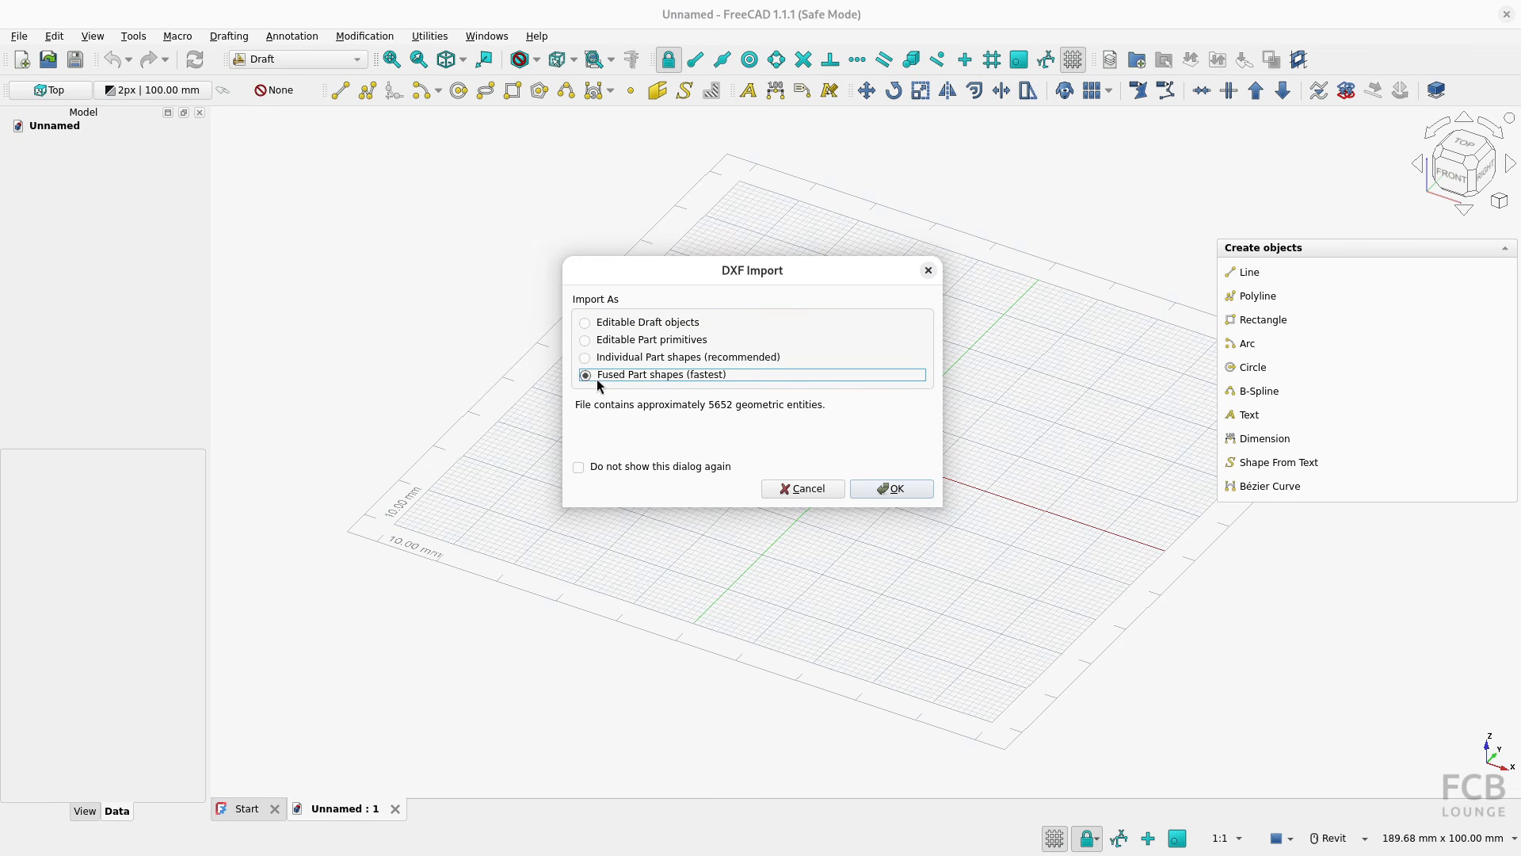
pyautogui.click(905, 495)
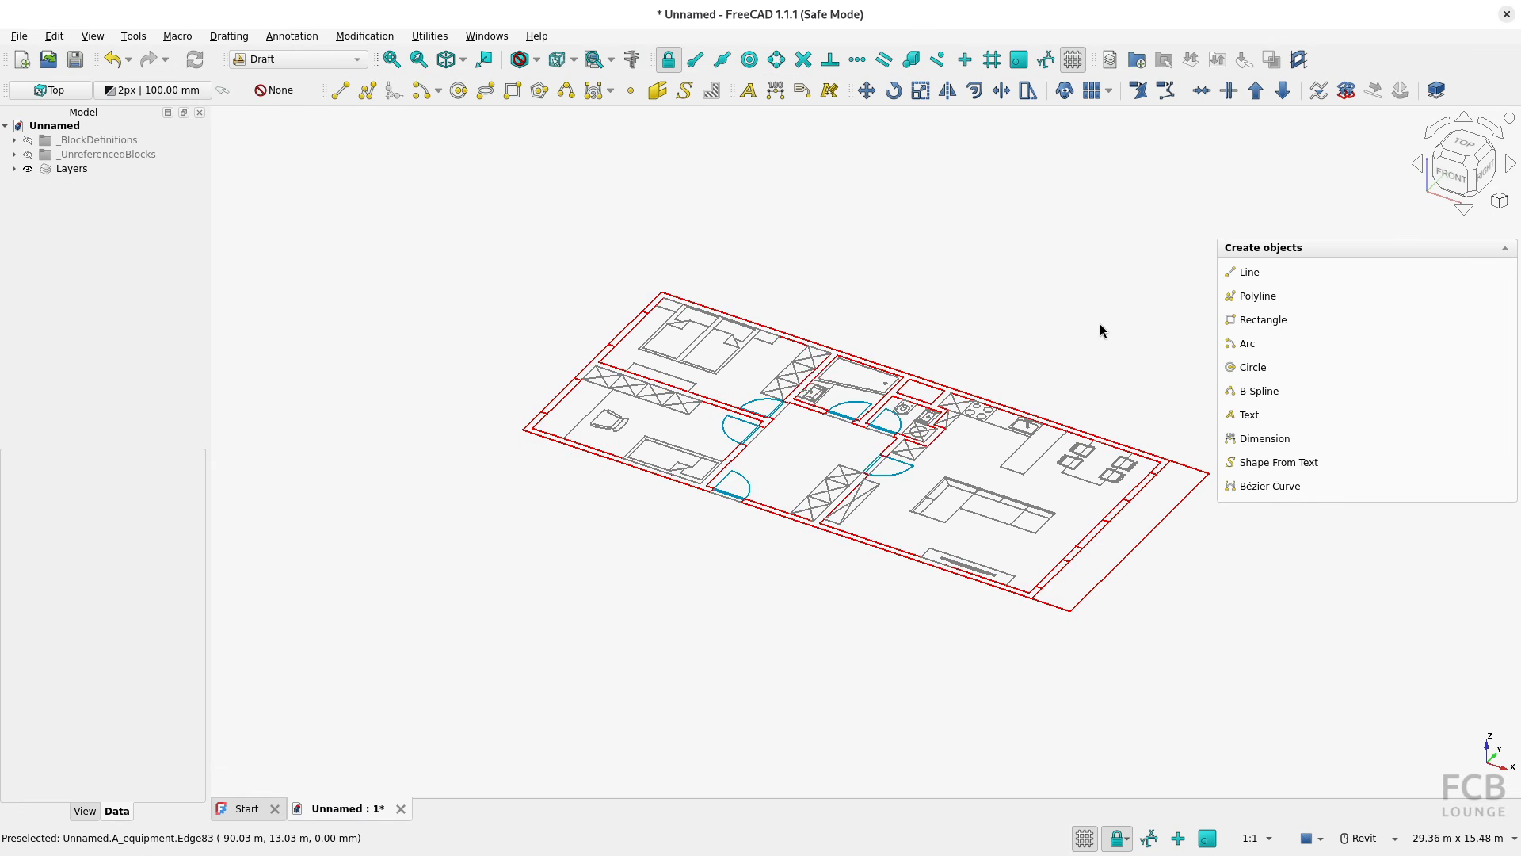
# View the plan from the top, expand the layers and inspect the entrance door's link properties and the _BlockDefinitions group
pyautogui.press('2')
pyautogui.scroll(2, 801, 509)
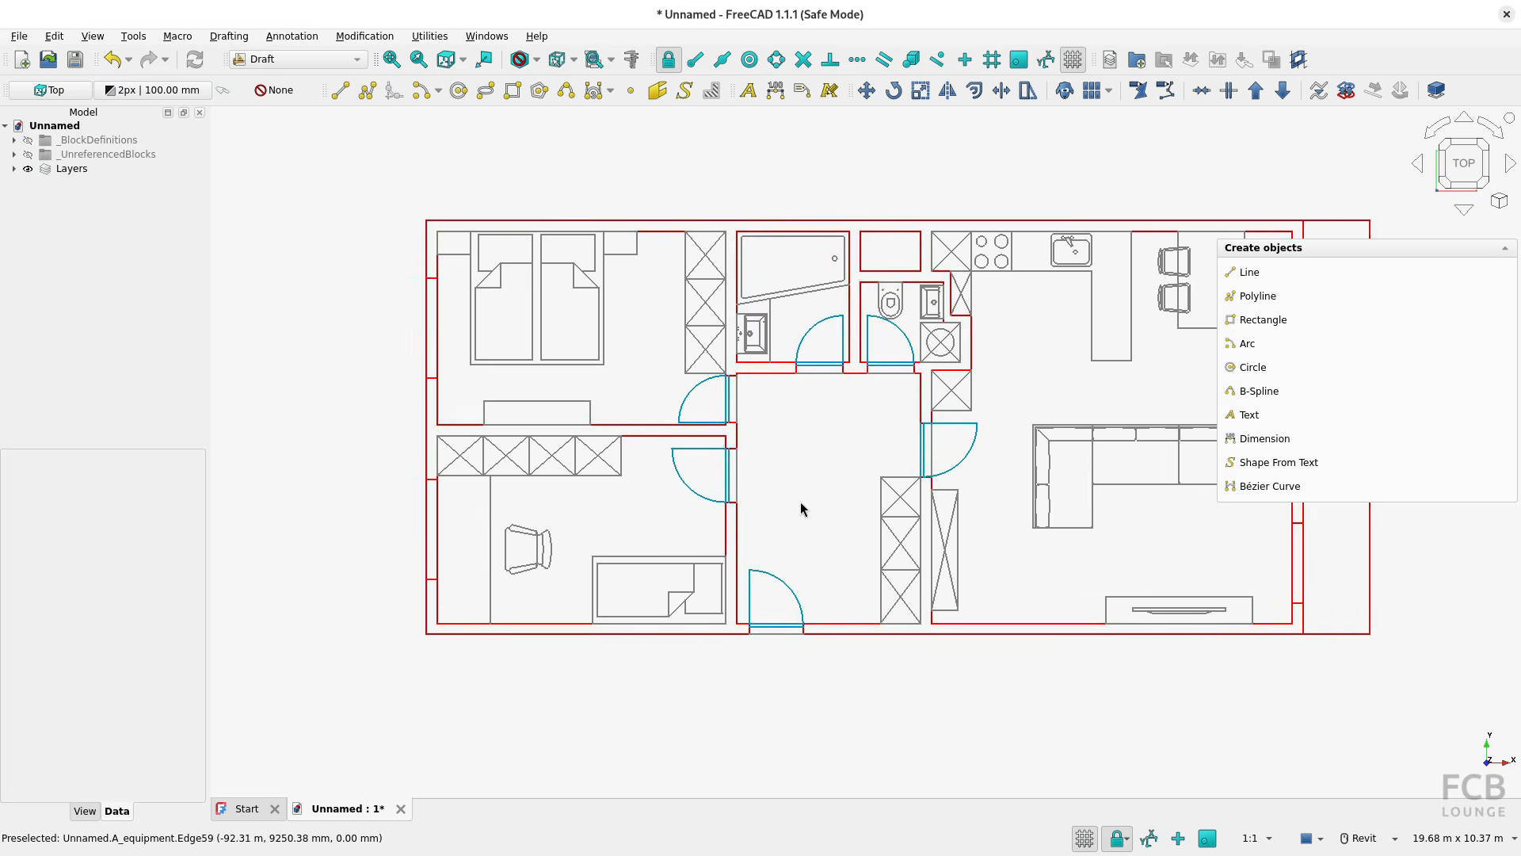
pyautogui.scroll(-2, 696, 509)
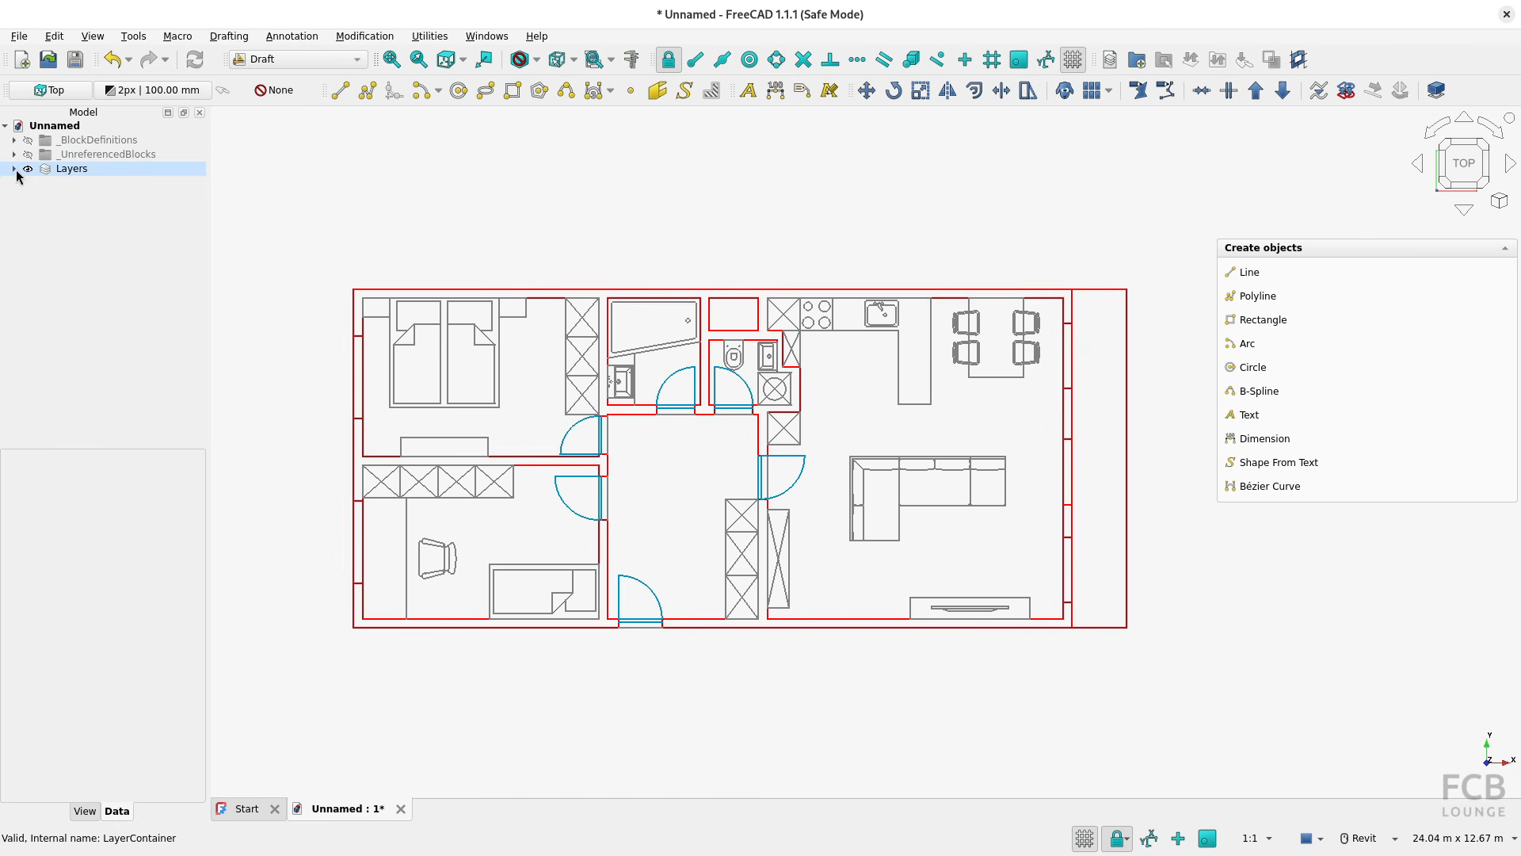
pyautogui.click(14, 168)
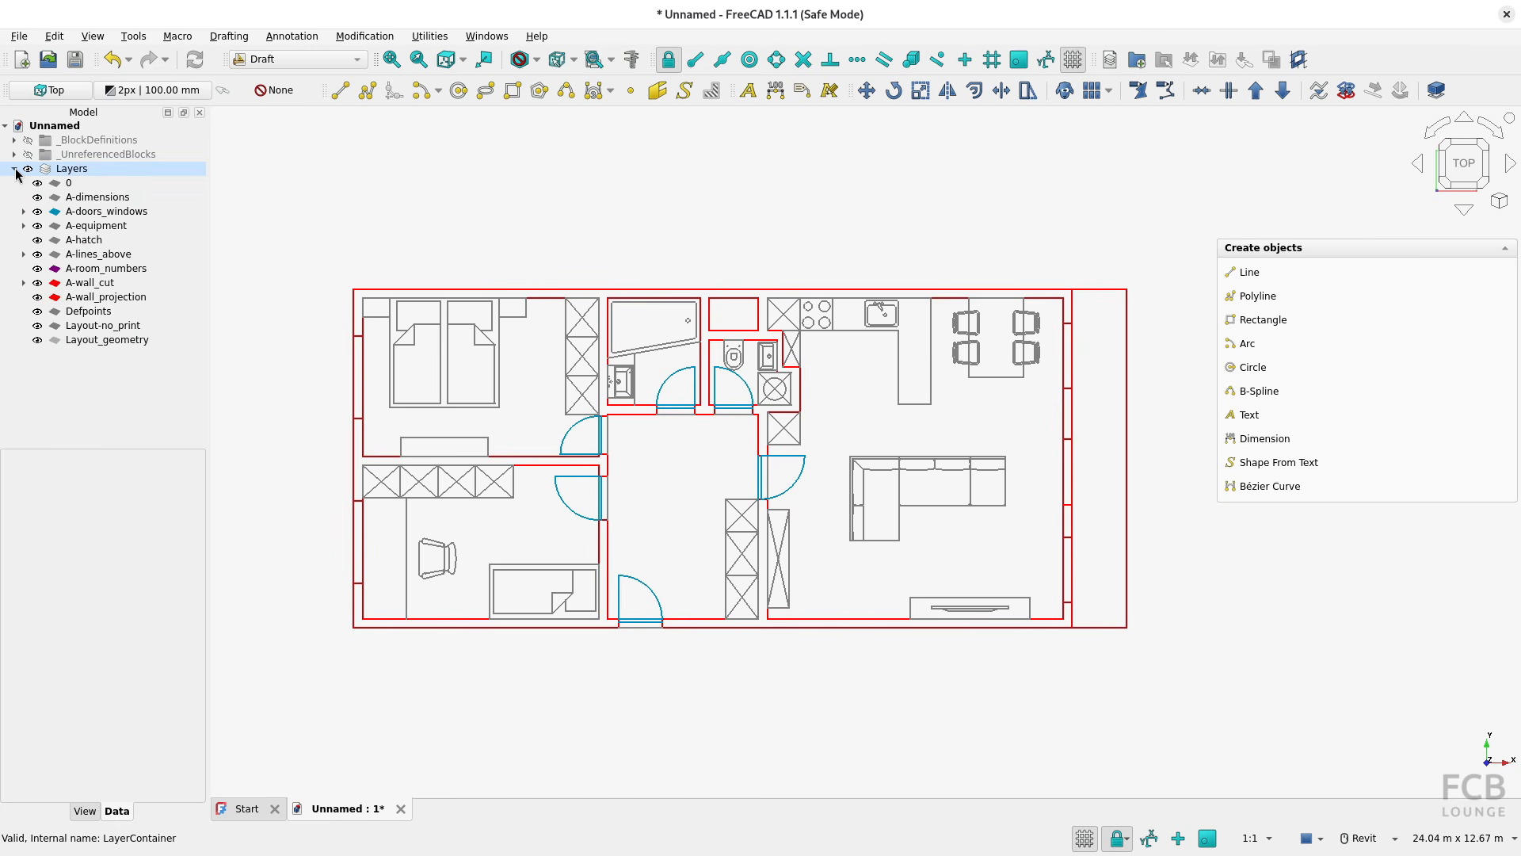
pyautogui.click(648, 590)
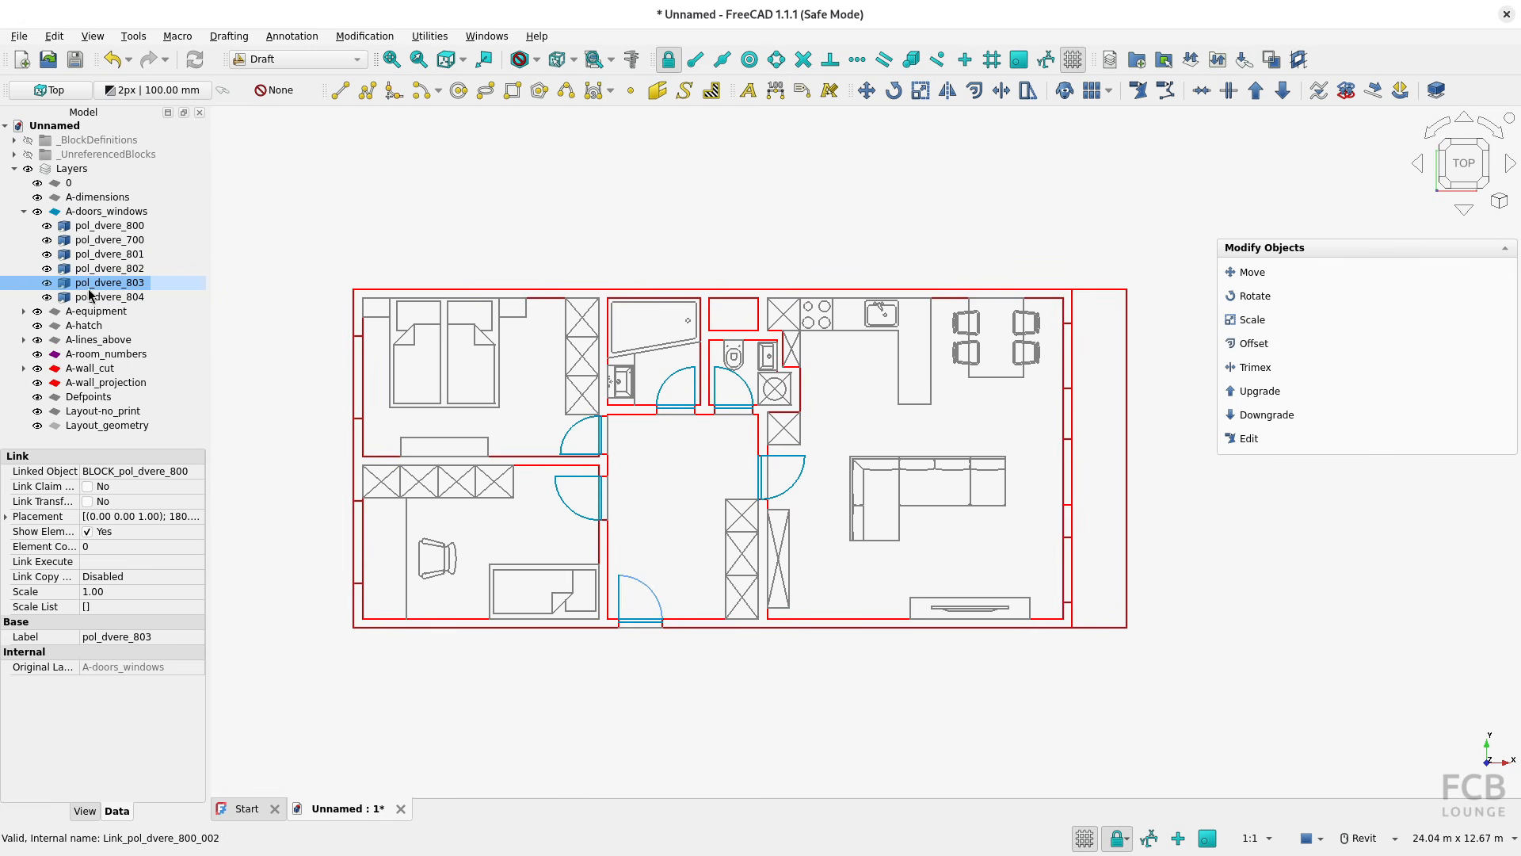
pyautogui.click(80, 140)
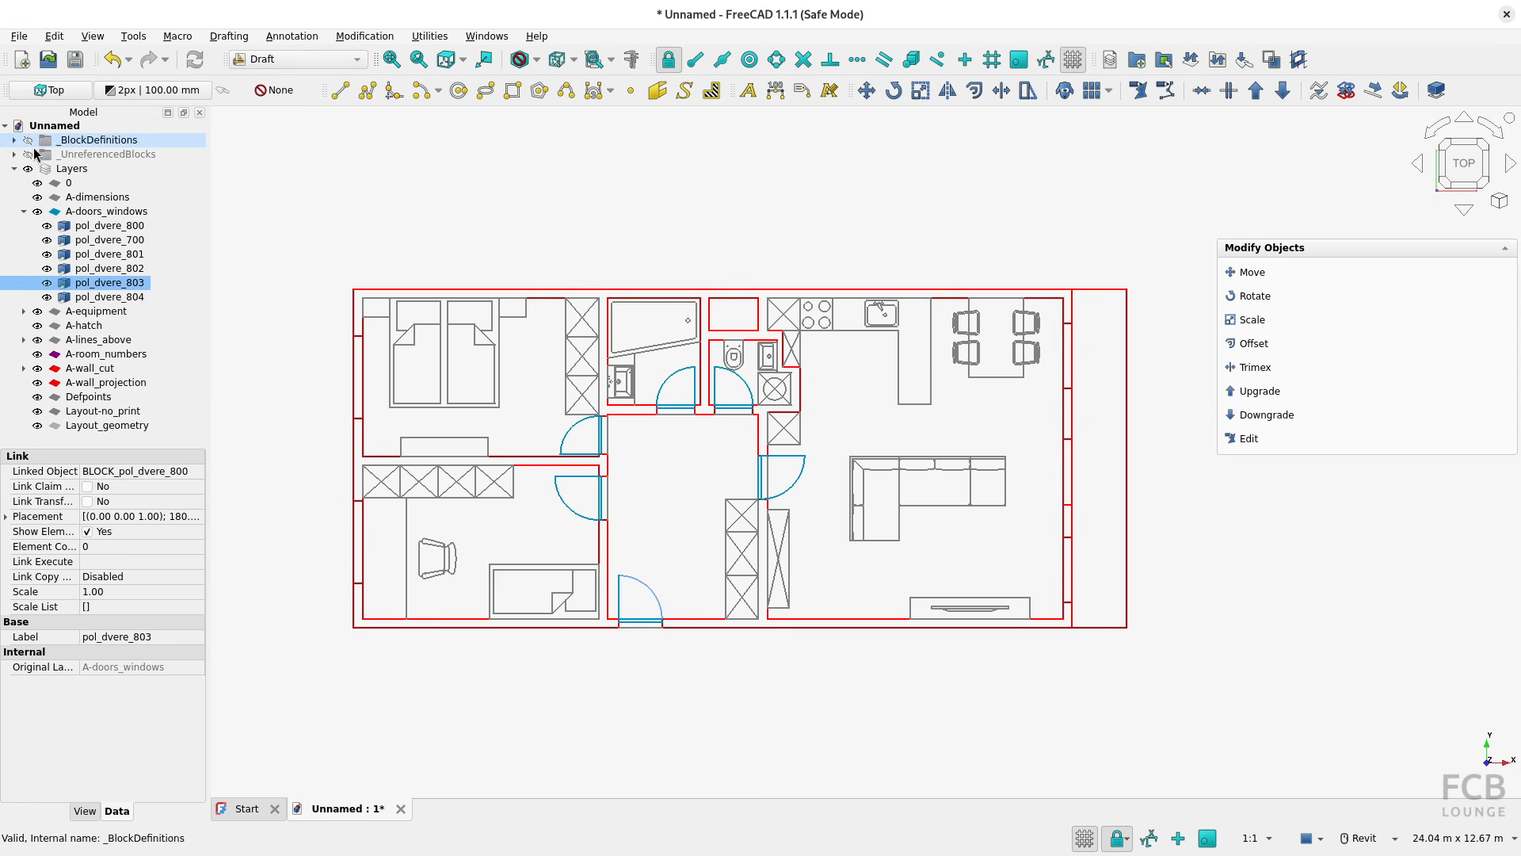
pyautogui.click(14, 141)
pyautogui.click(14, 140)
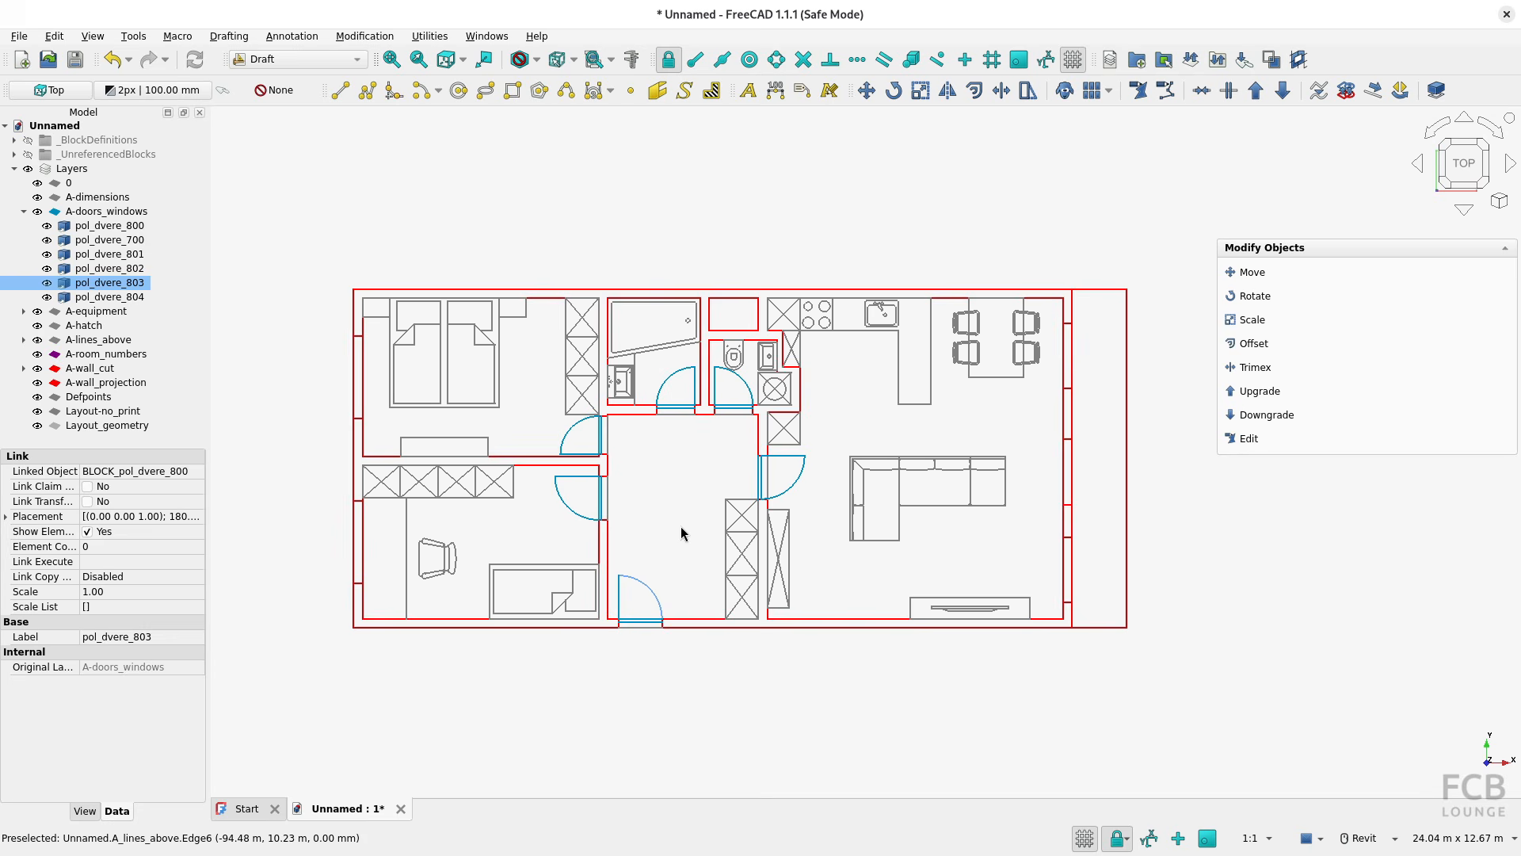
# Examine how geometry is grouped per layer by selecting several wall edges and the living-room sofa in the plan
pyautogui.click(611, 545)
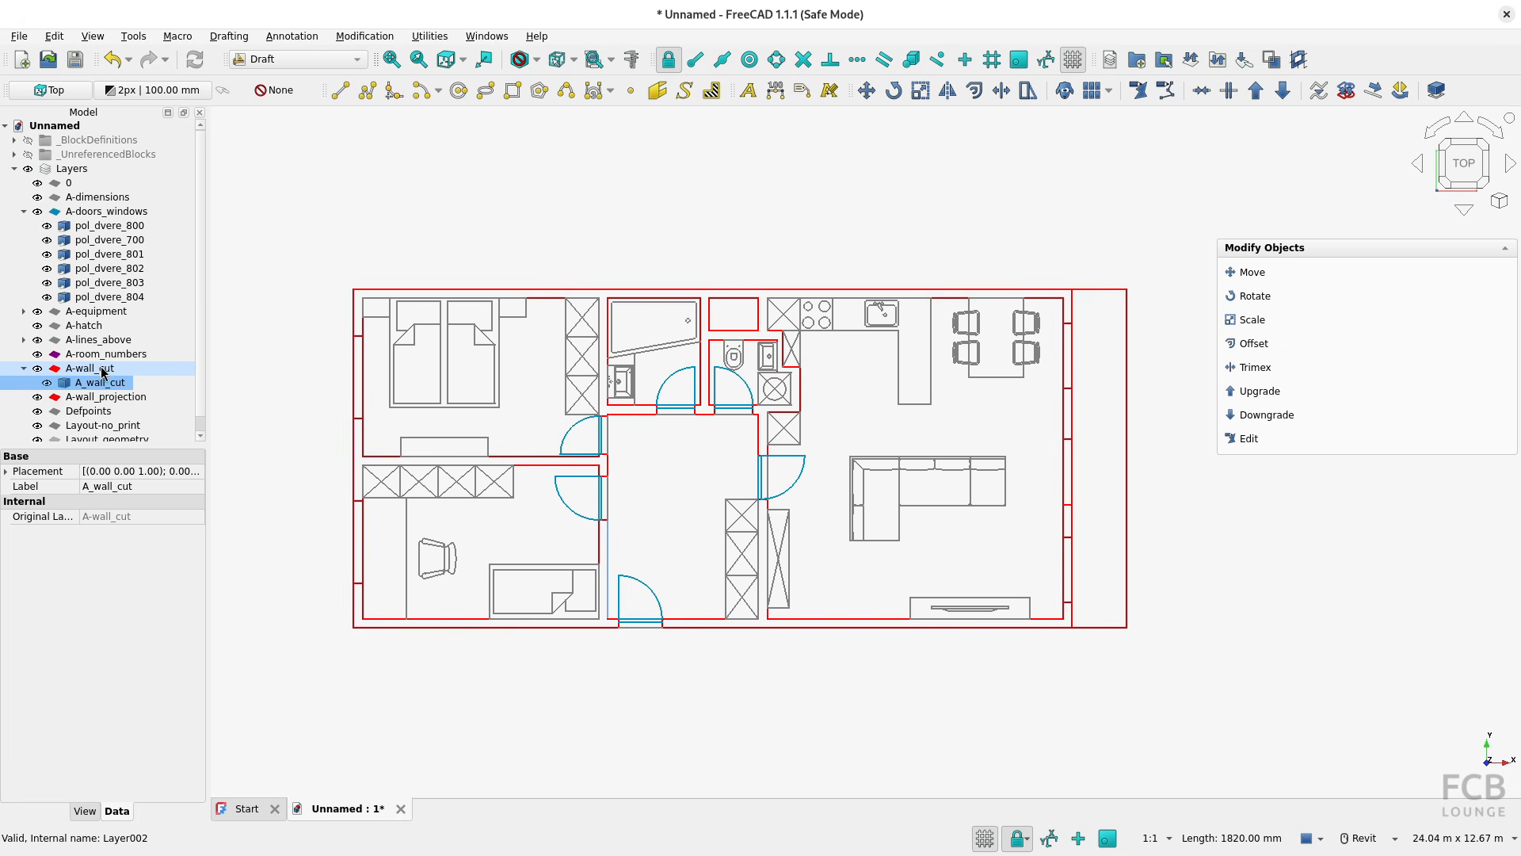
pyautogui.click(440, 619)
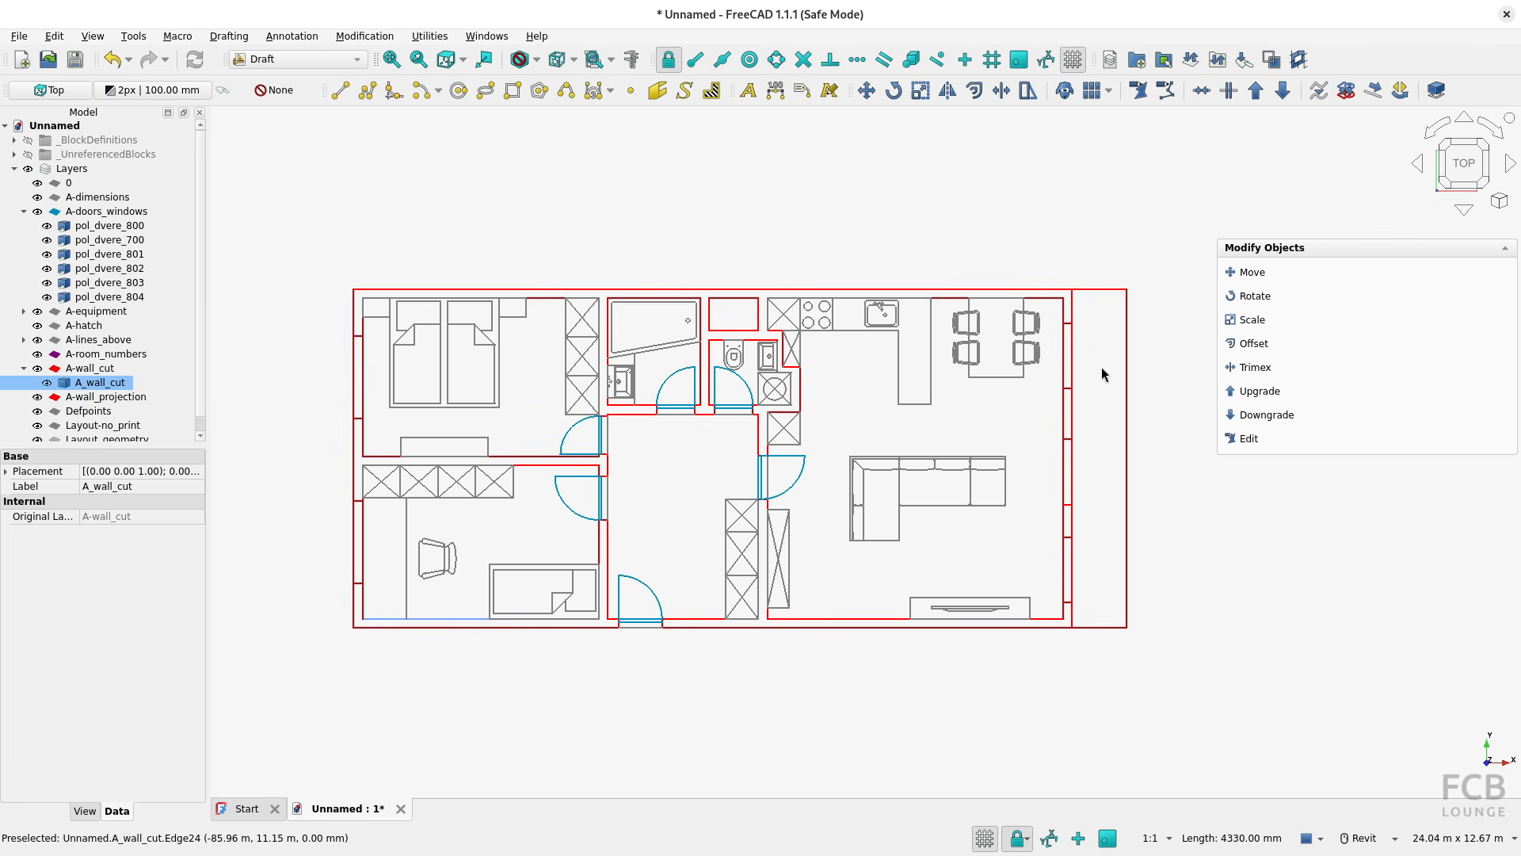
pyautogui.click(900, 497)
pyautogui.click(856, 424)
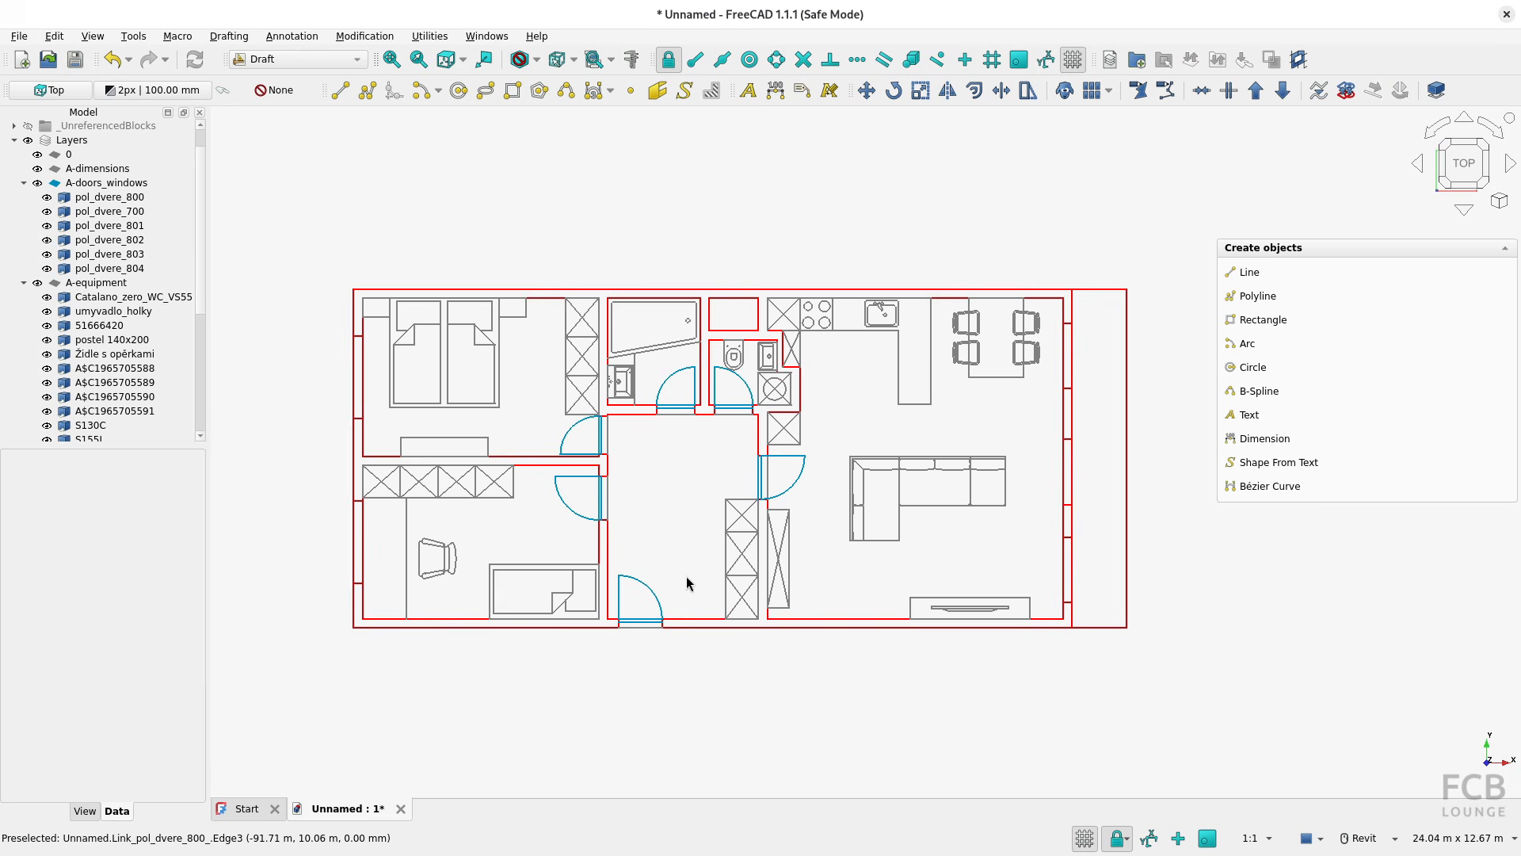
pyautogui.click(686, 620)
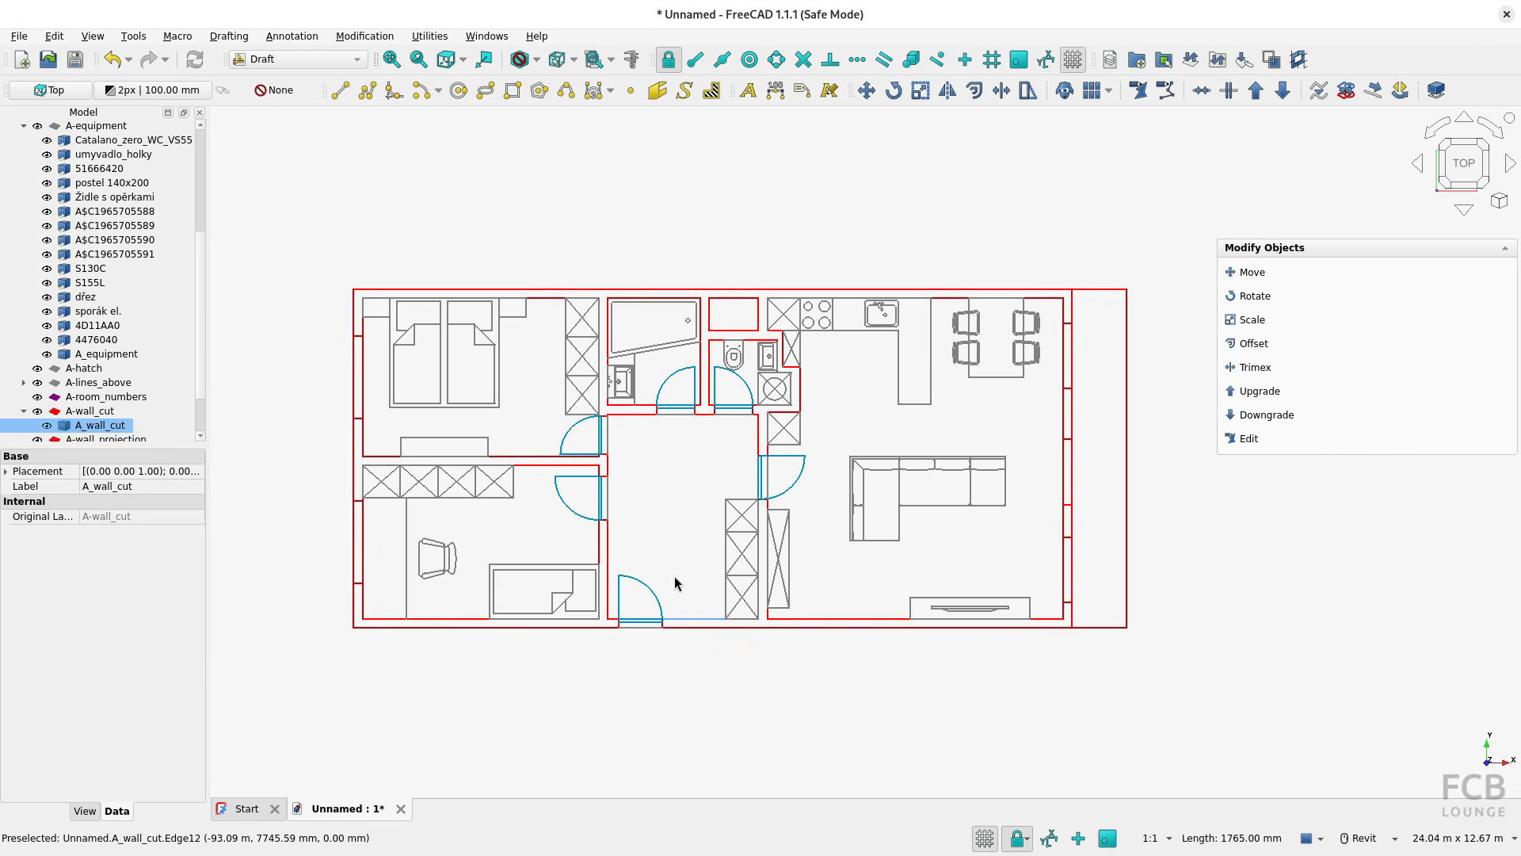
pyautogui.click(1284, 102)
# Discard the fused-shapes import by closing its document unsaved, and start another new document
pyautogui.click(400, 809)
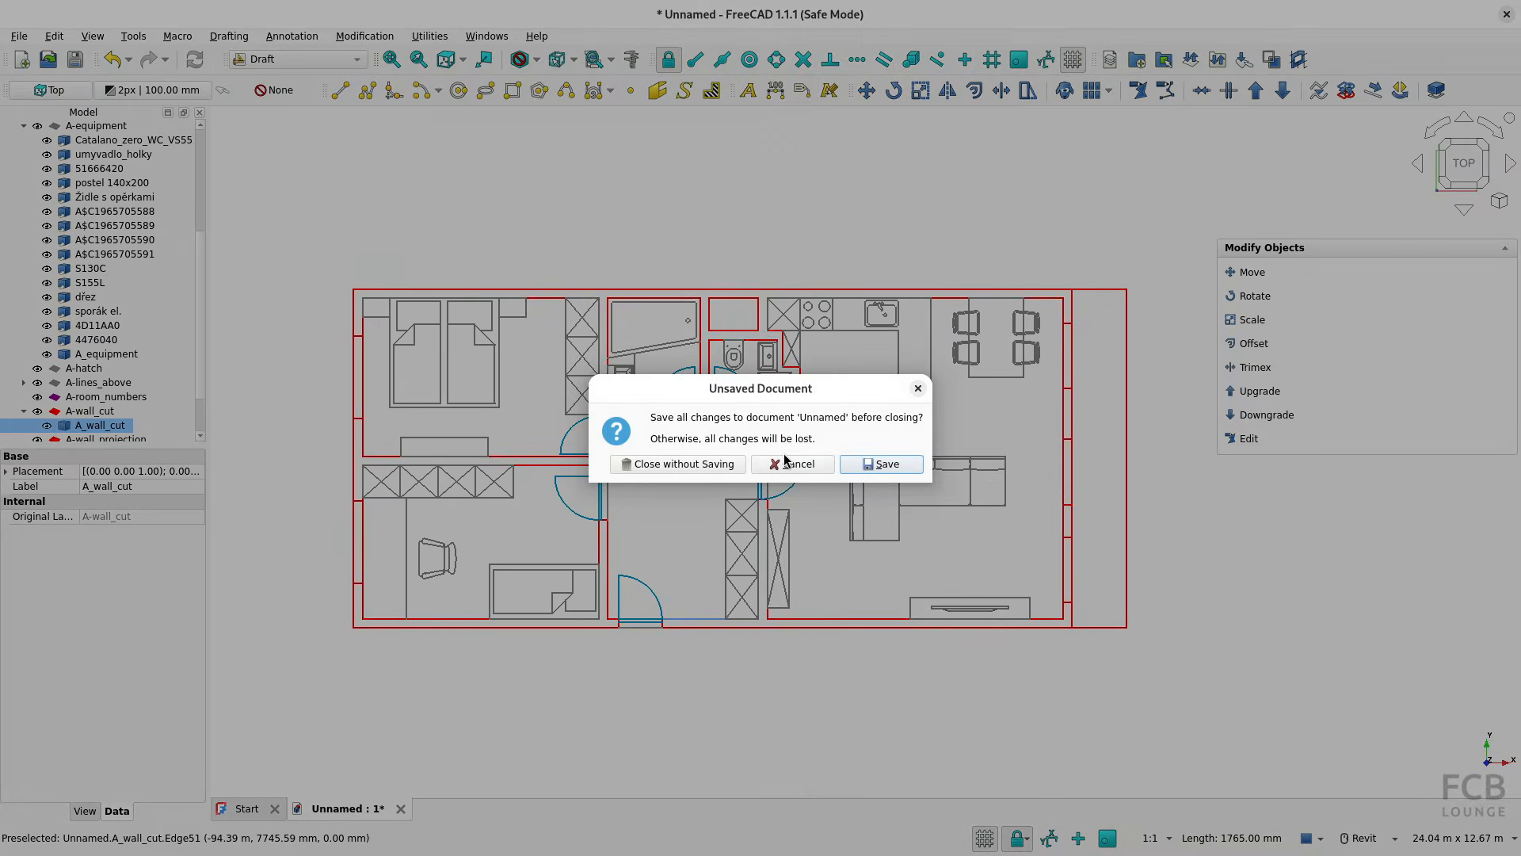
pyautogui.click(682, 464)
pyautogui.hotkey('ctrl', 'n')
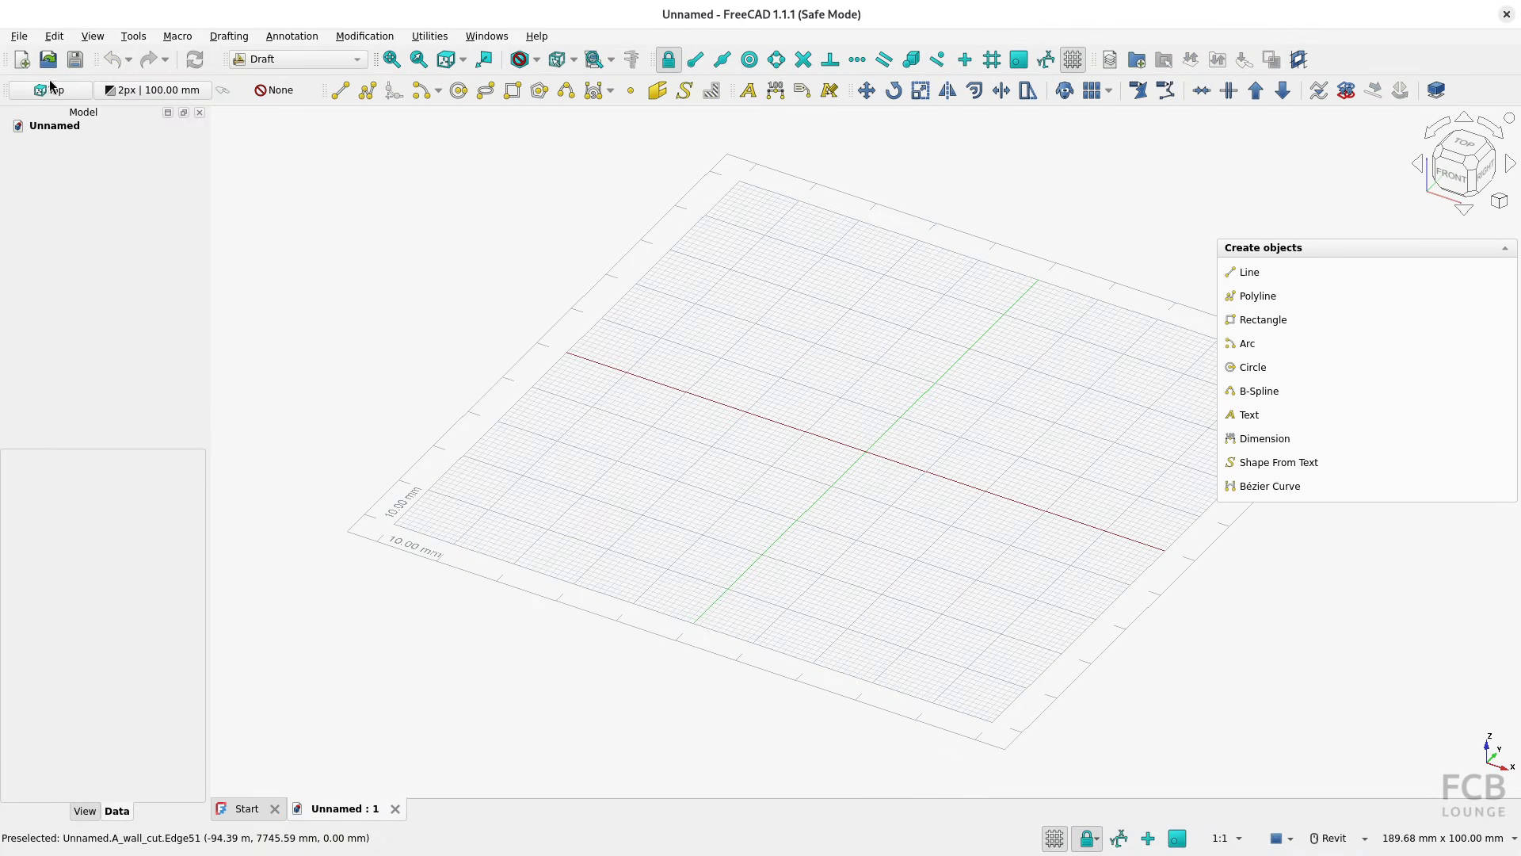
# Import plan_view_unit_308.dxf with the Editable Part primitives option
pyautogui.click(19, 36)
pyautogui.click(98, 248)
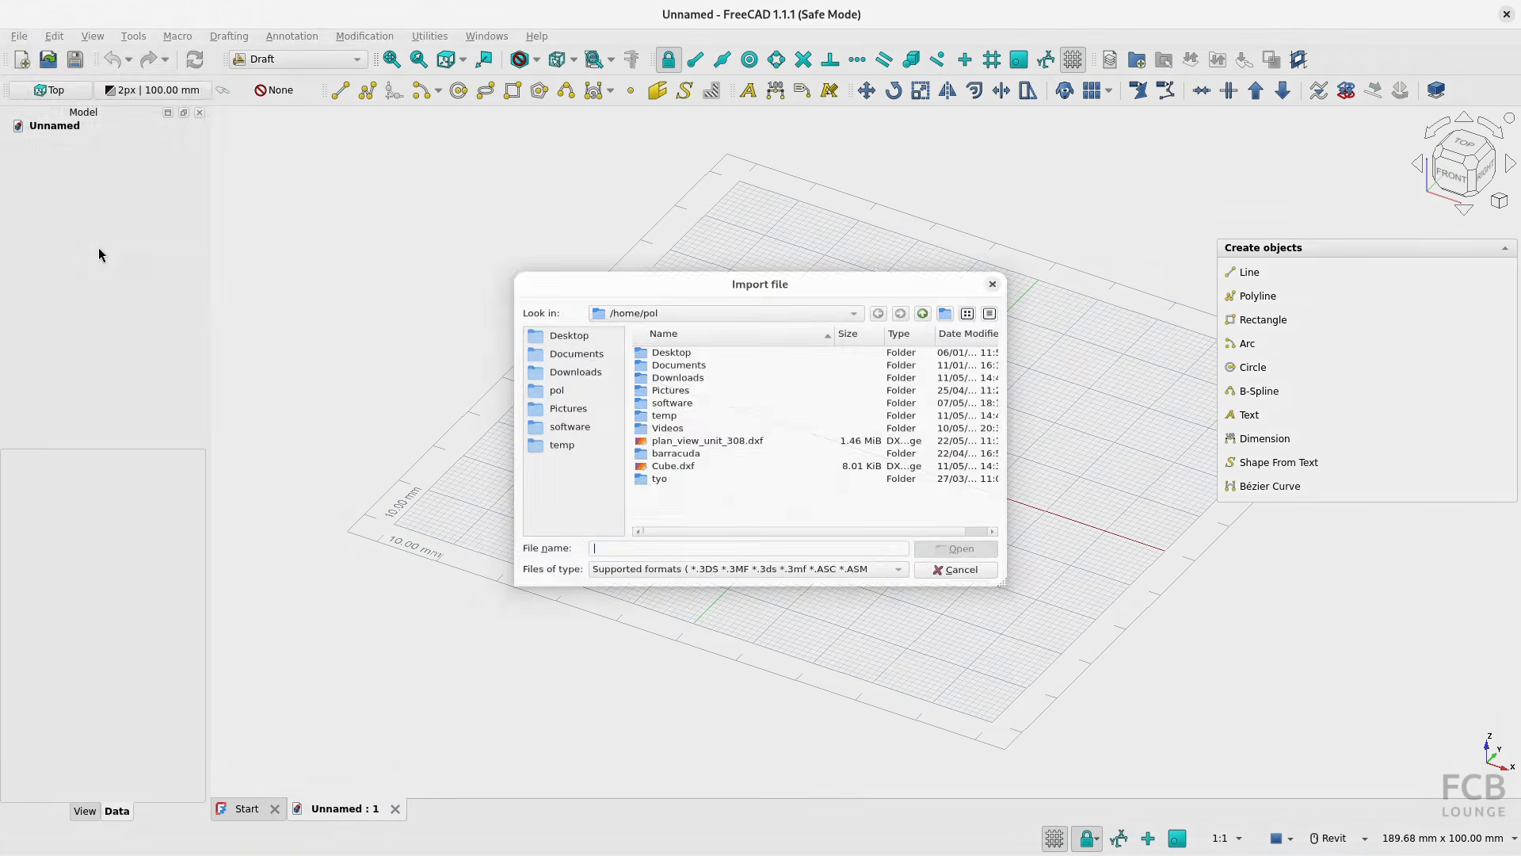
pyautogui.click(697, 485)
pyautogui.click(956, 563)
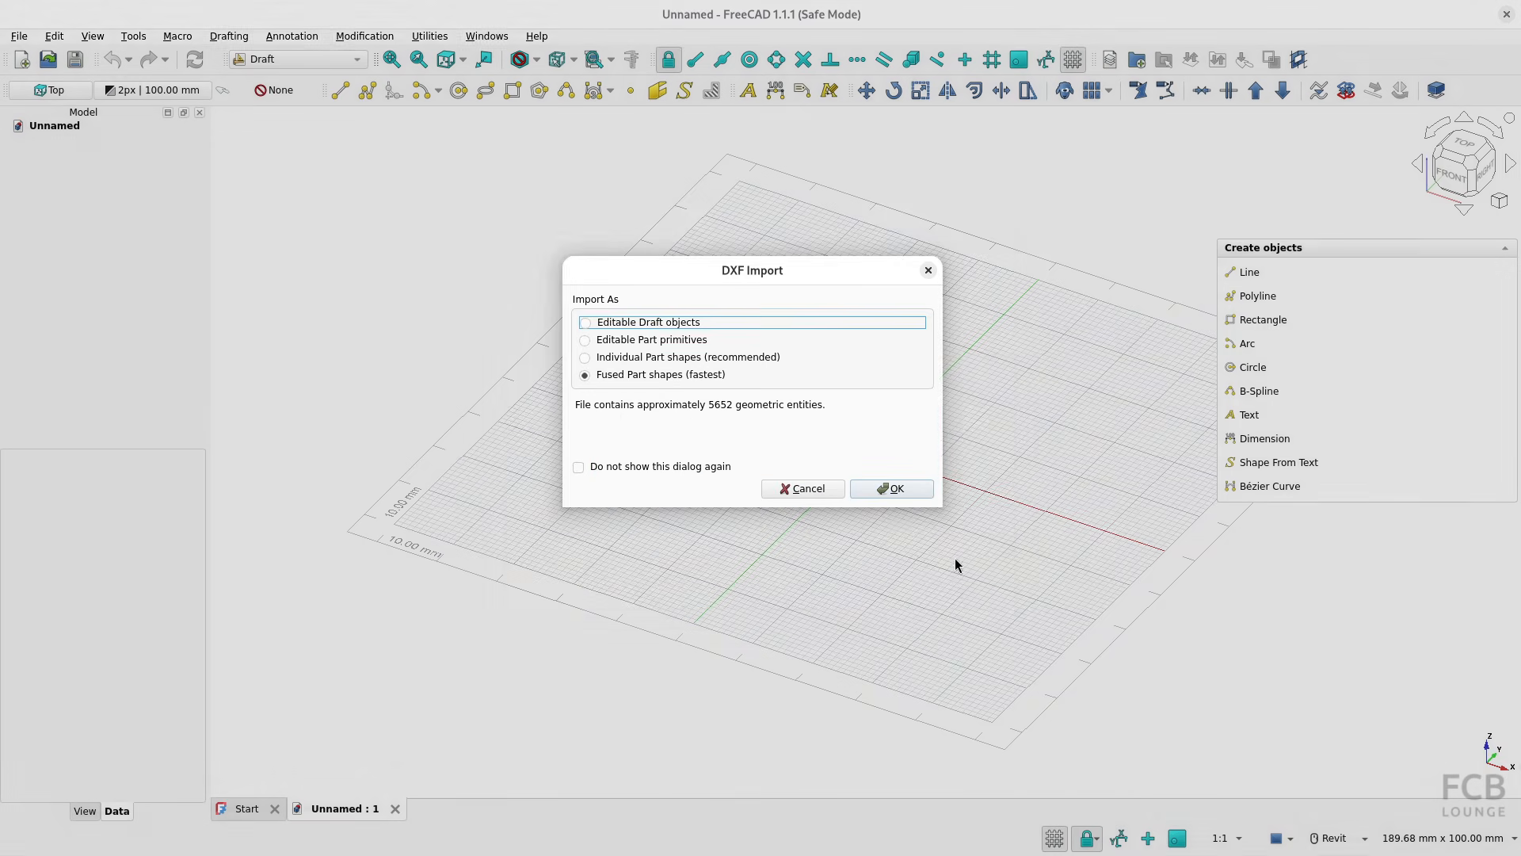
pyautogui.click(612, 343)
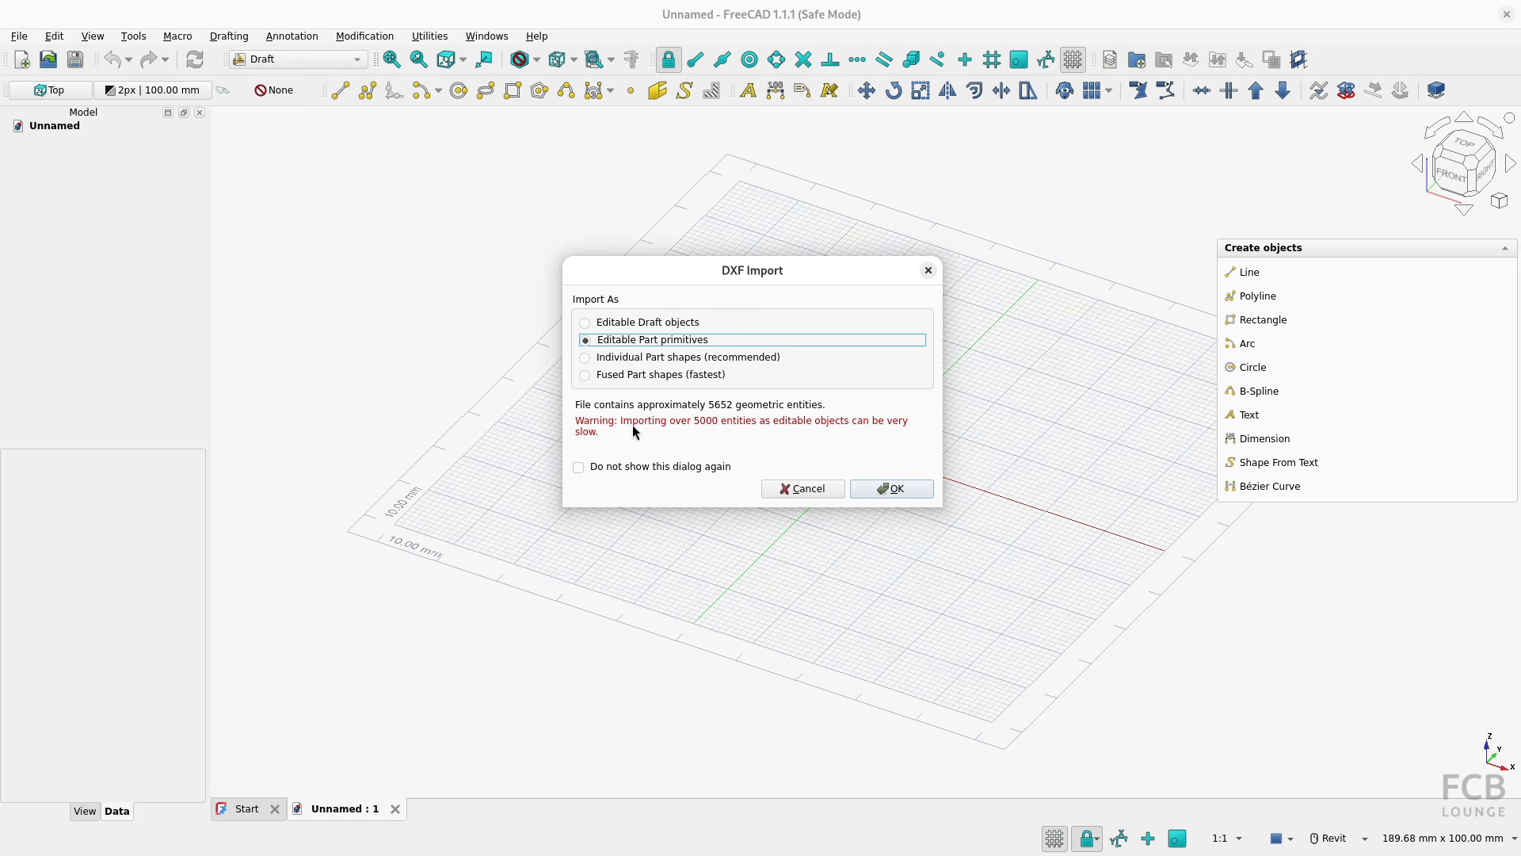
pyautogui.click(895, 489)
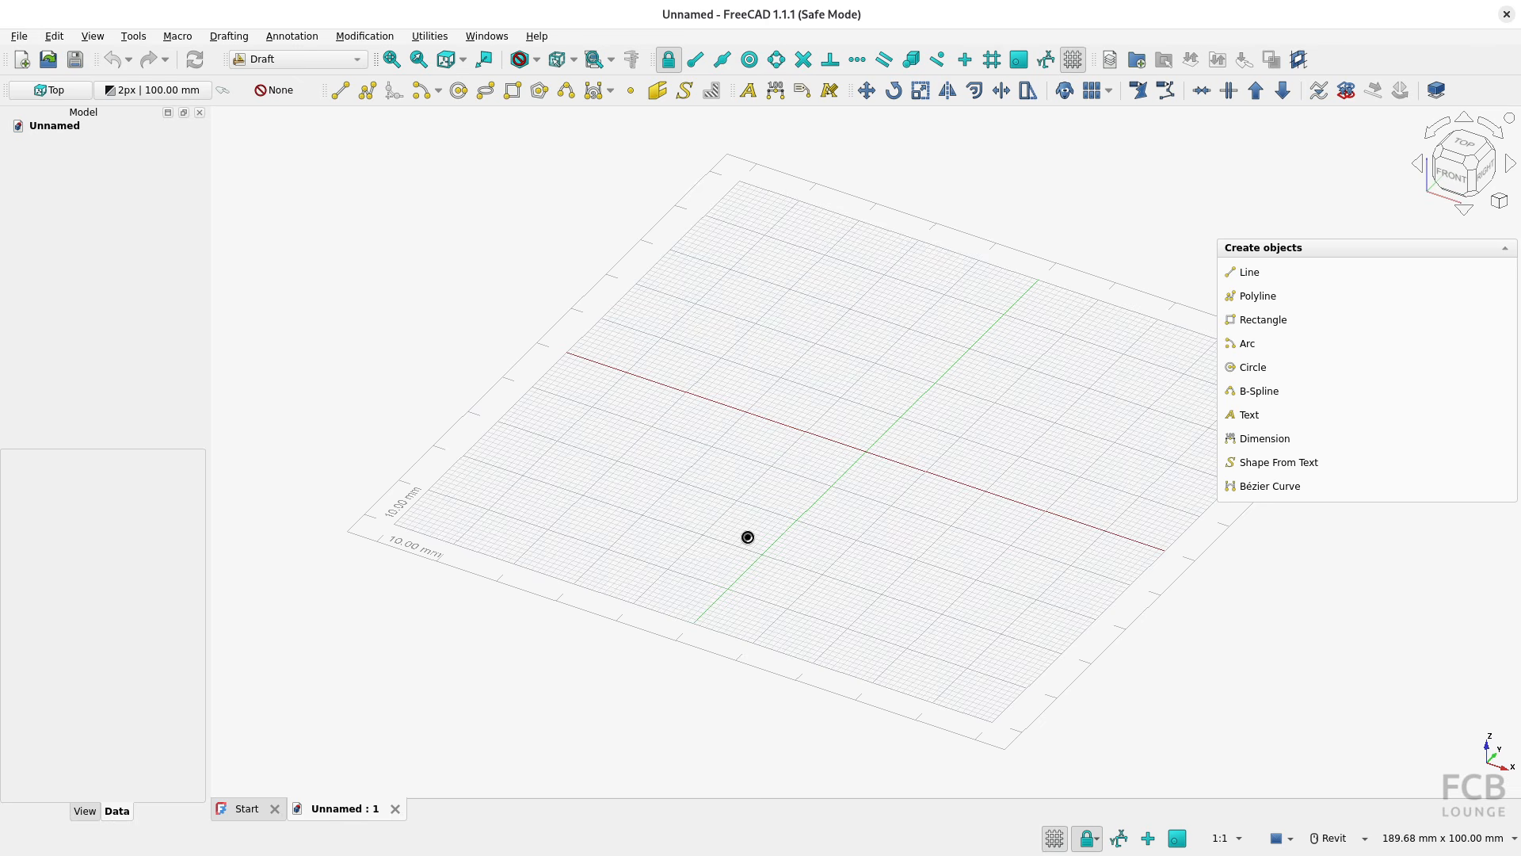
# View the plan from the top and inspect the properties of the hallway wall line beside the entrance door
pyautogui.press('2')
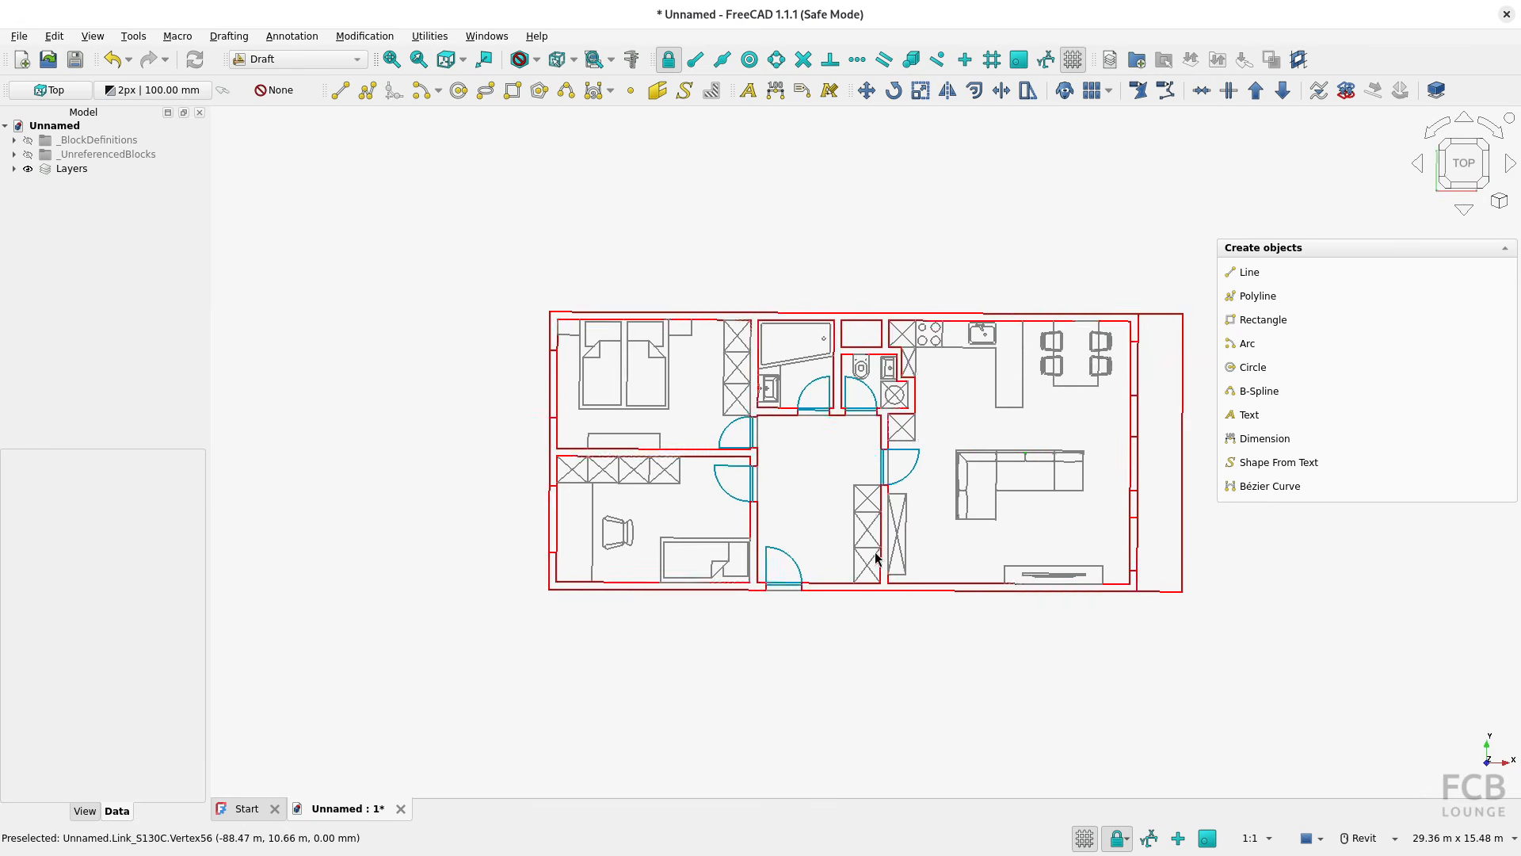
pyautogui.click(758, 531)
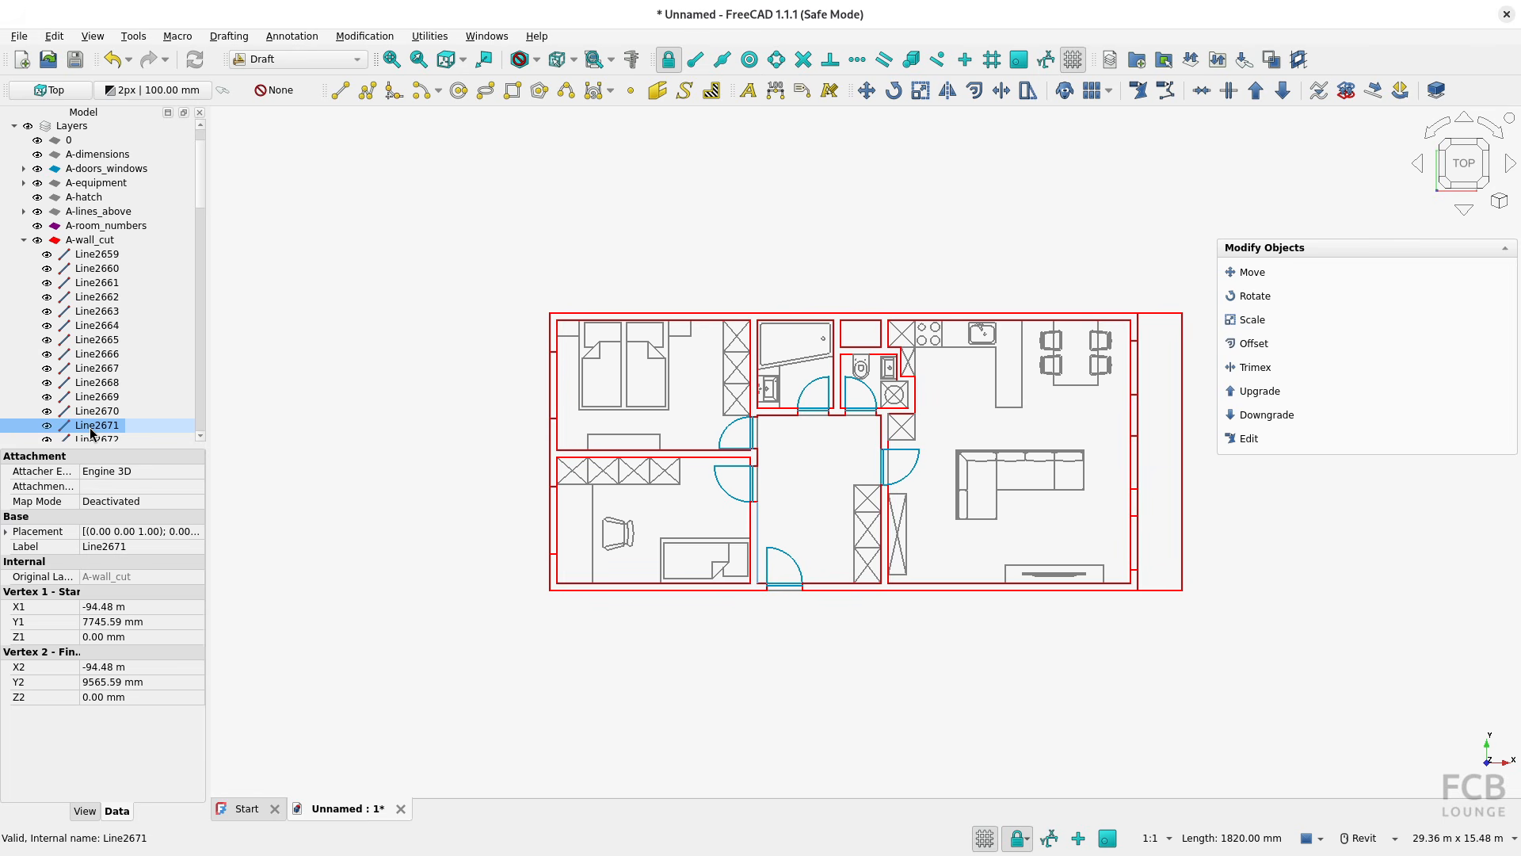
# Inspect the properties of the entrance door block in the hallway
pyautogui.click(795, 564)
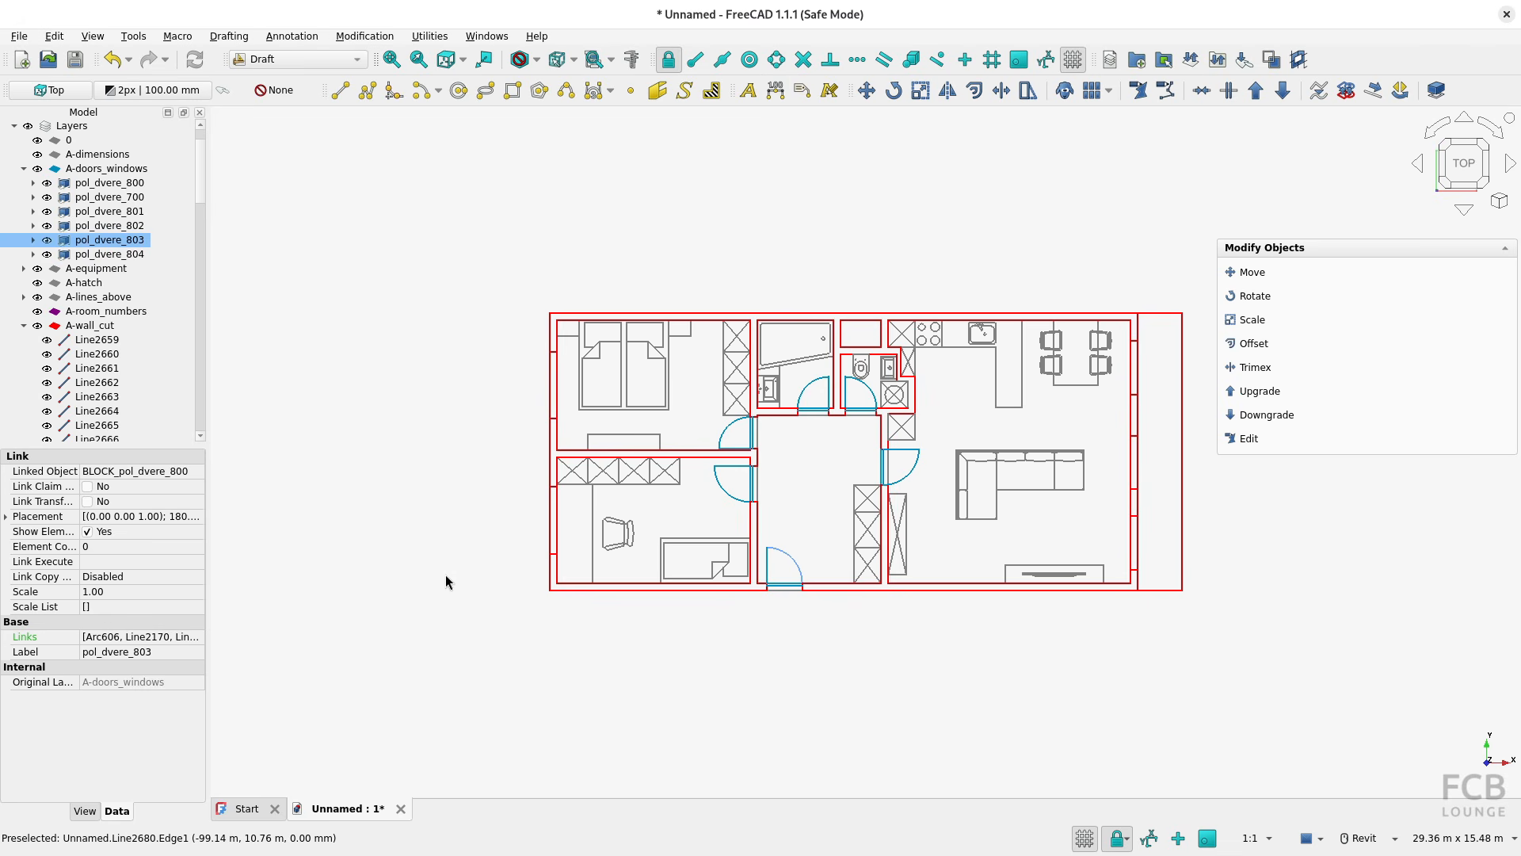
# Discard the Part primitives import by closing its document unsaved, and start another new document
pyautogui.click(400, 816)
pyautogui.click(661, 467)
pyautogui.hotkey('ctrl', 'n')
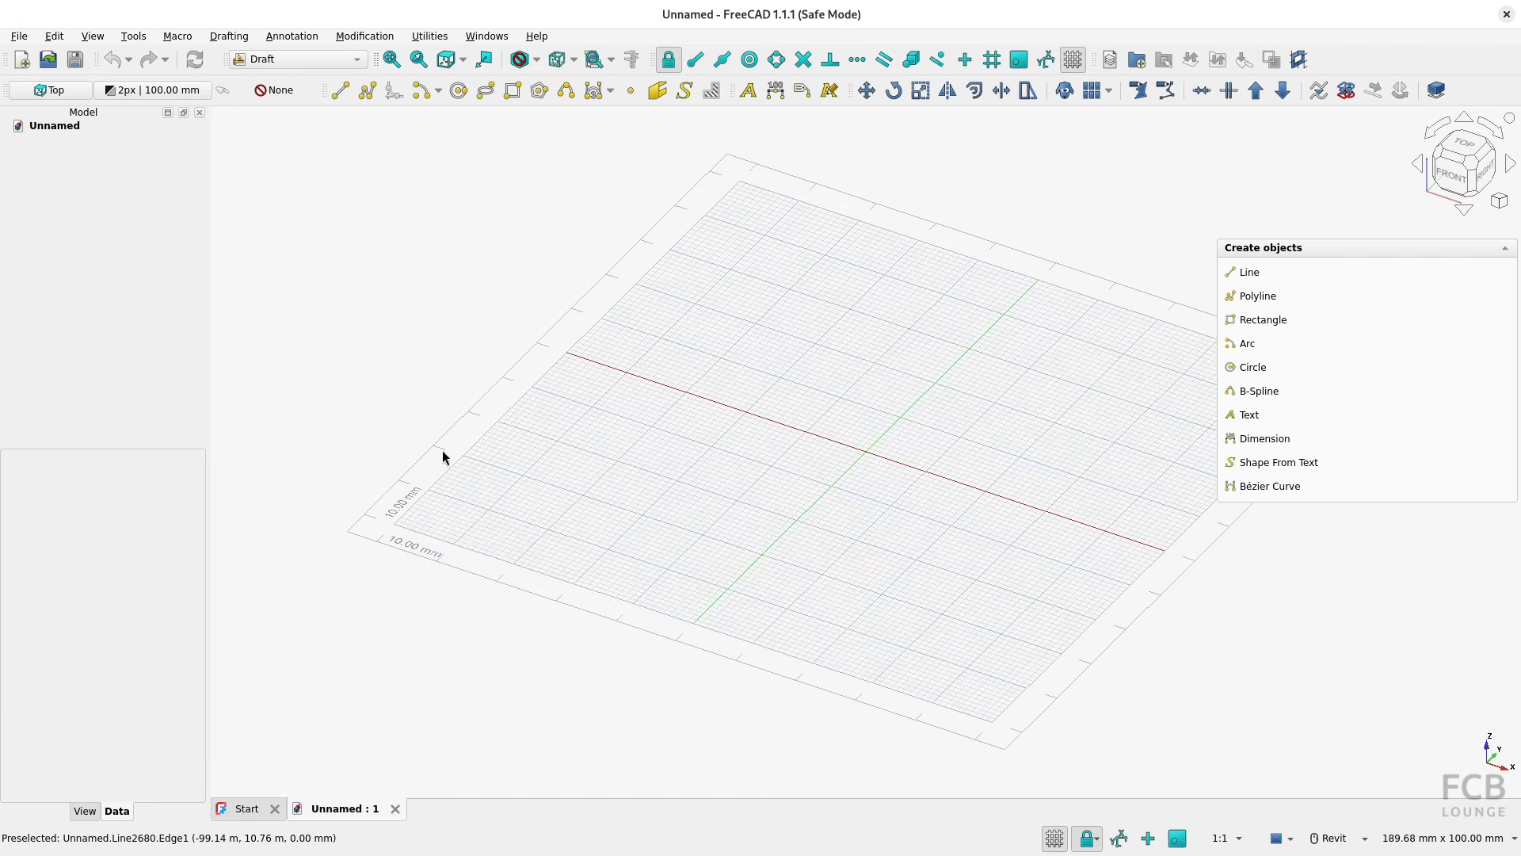
# Import plan_view_unit_308.dxf with the Editable Draft objects option
pyautogui.click(19, 35)
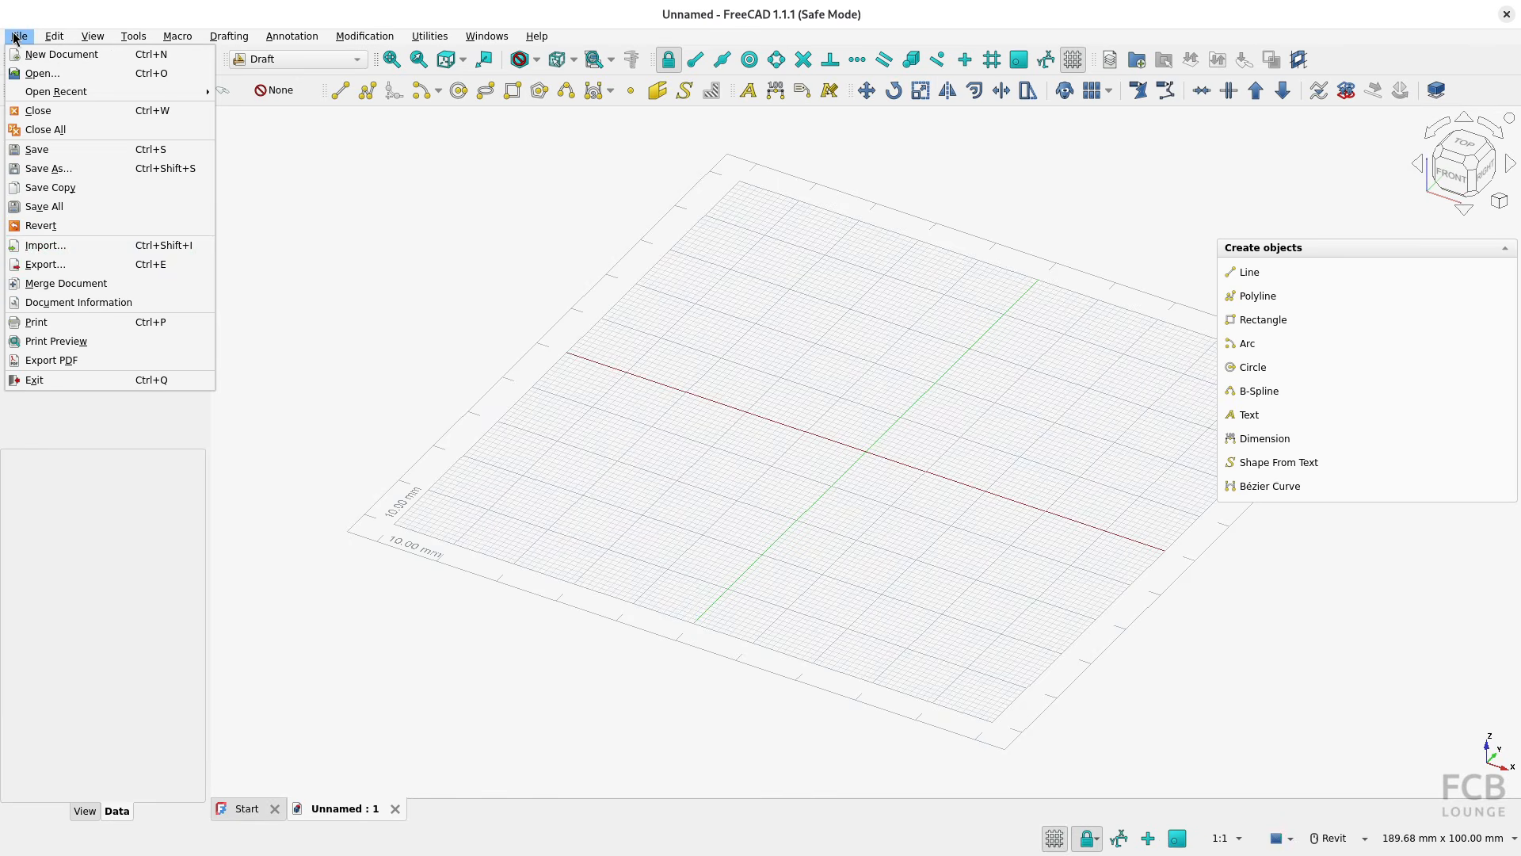
pyautogui.click(59, 248)
pyautogui.click(706, 485)
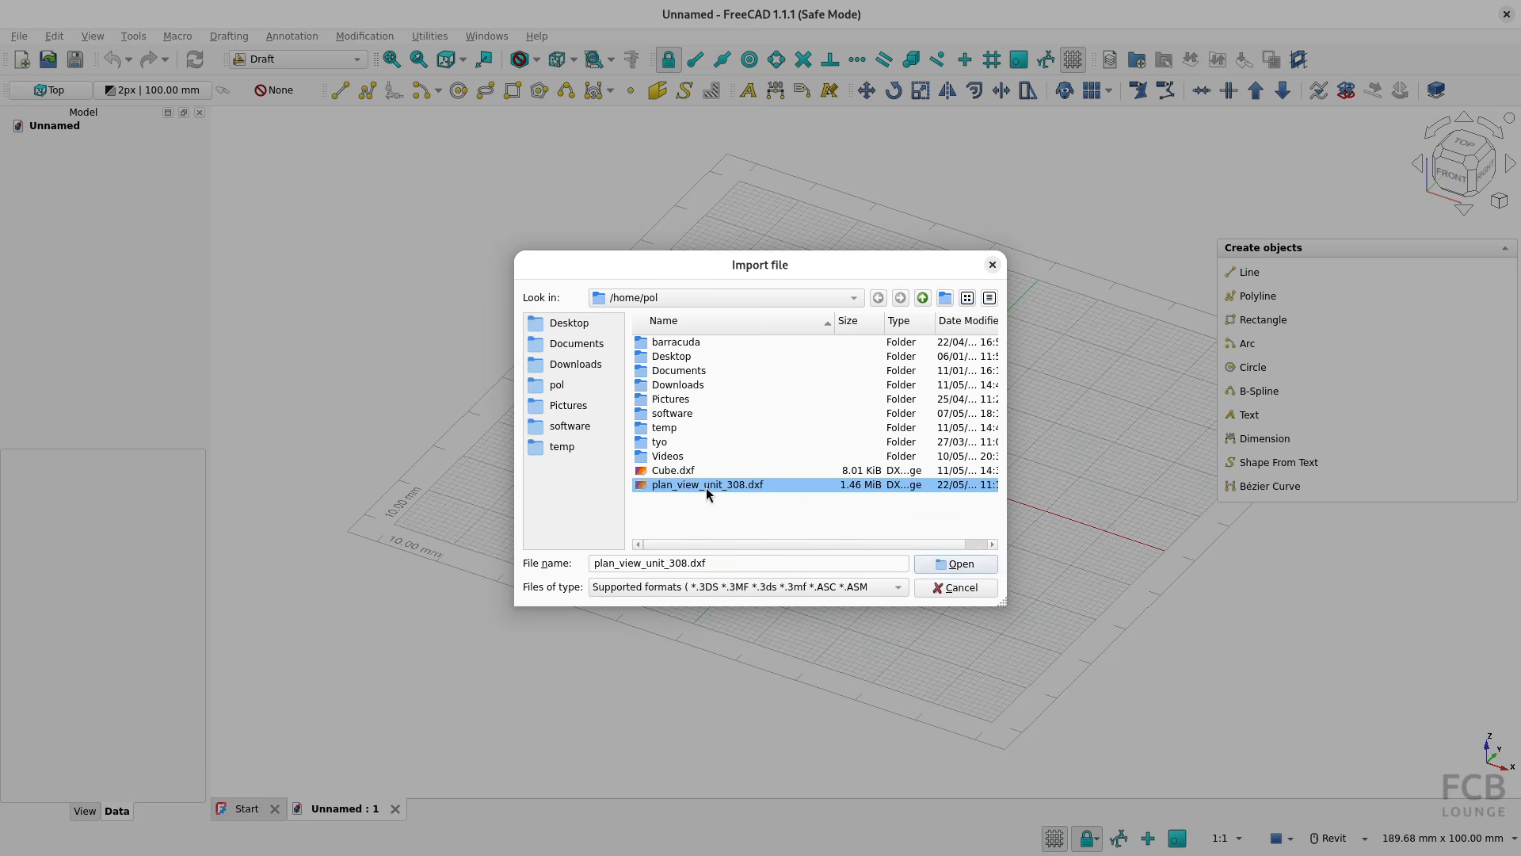
pyautogui.click(944, 563)
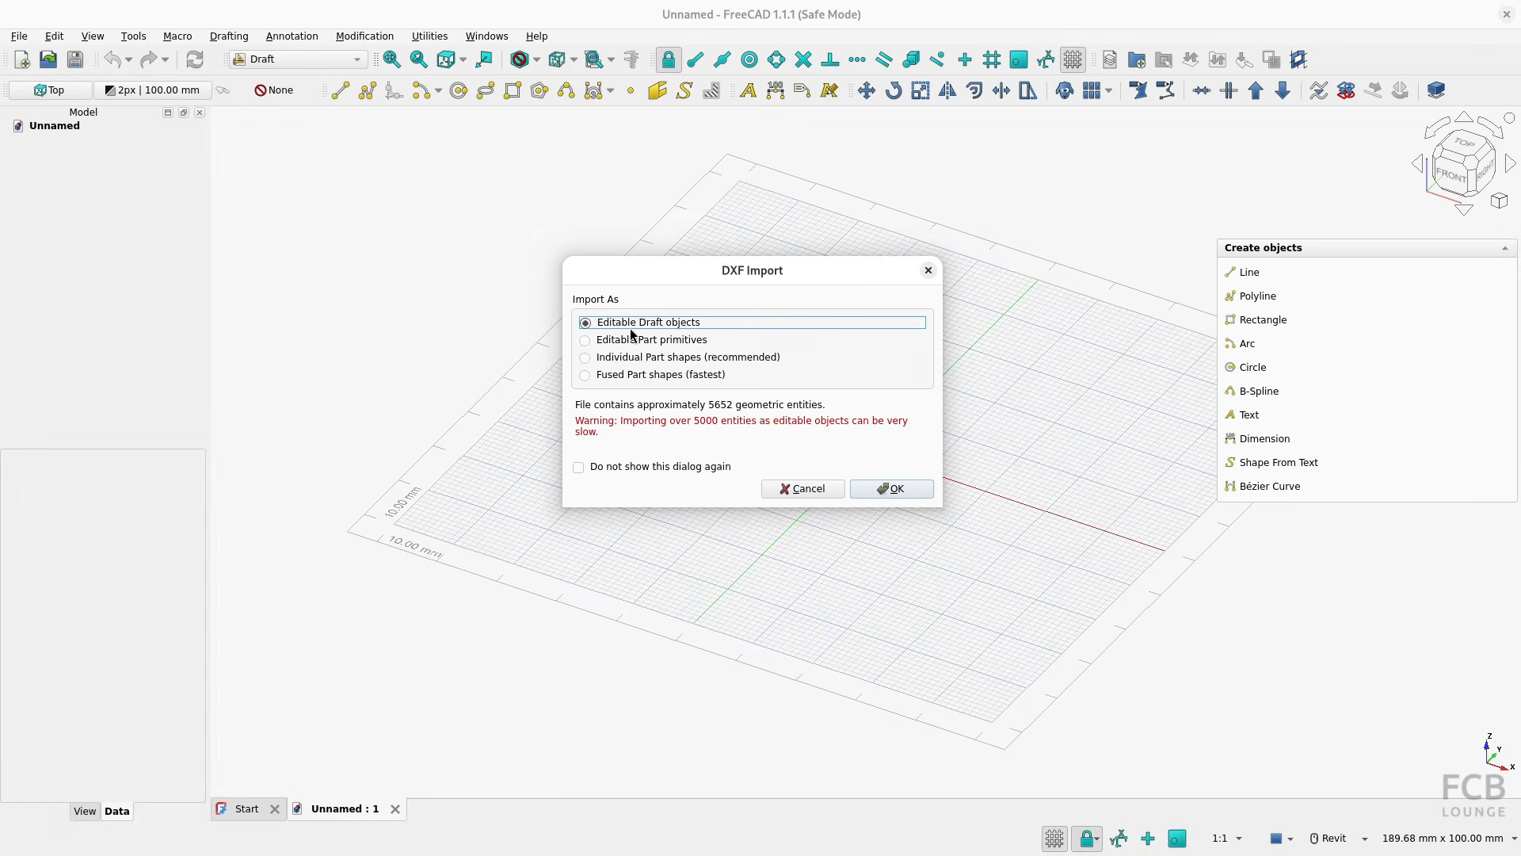
pyautogui.click(889, 488)
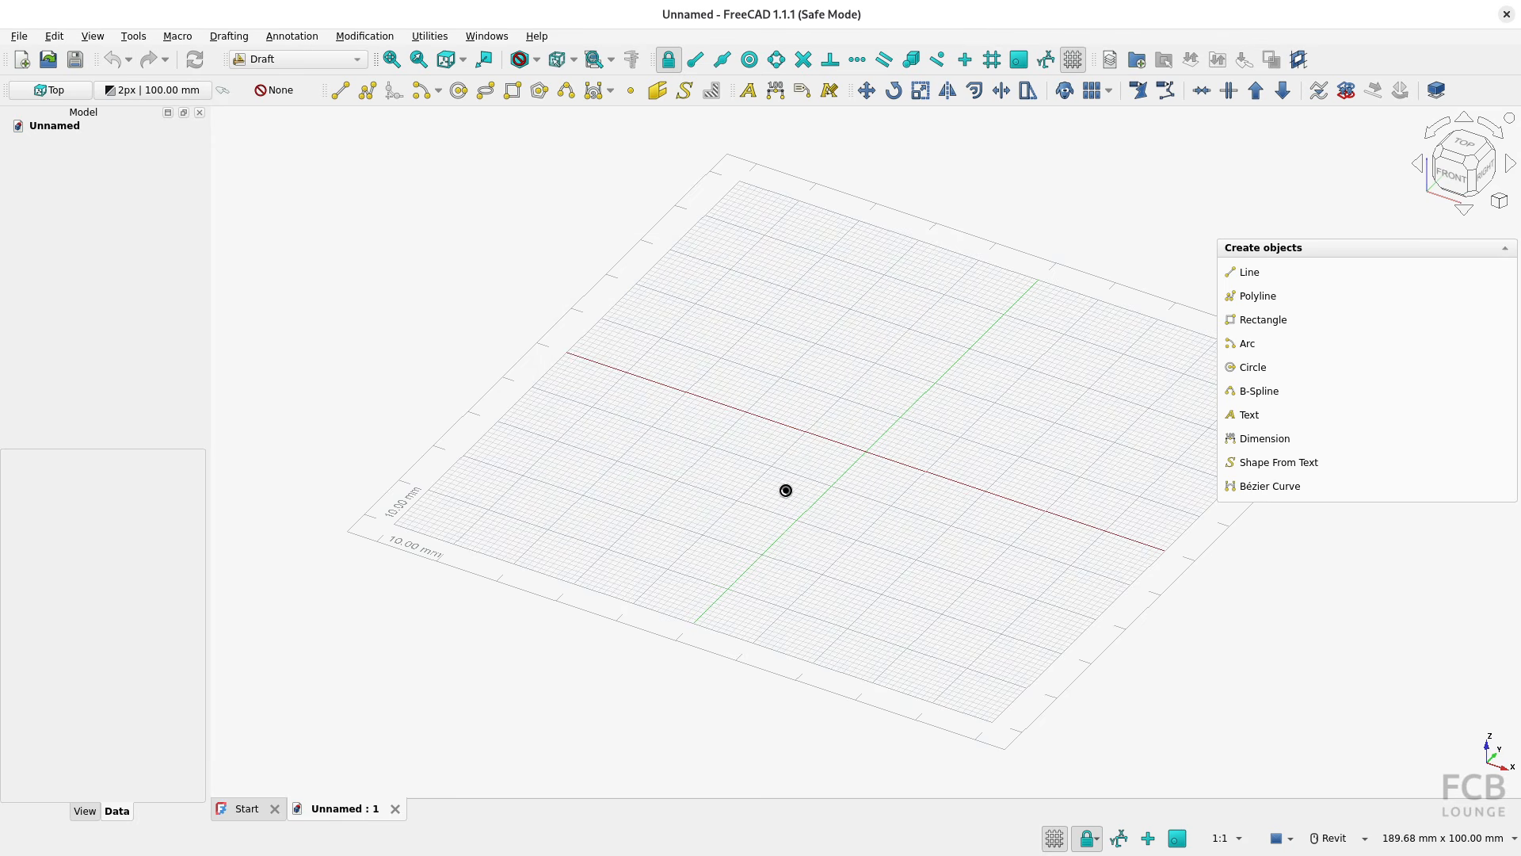
# View the plan from the top and inspect the Draft properties of the living room's lower inner wall line
pyautogui.click(1464, 145)
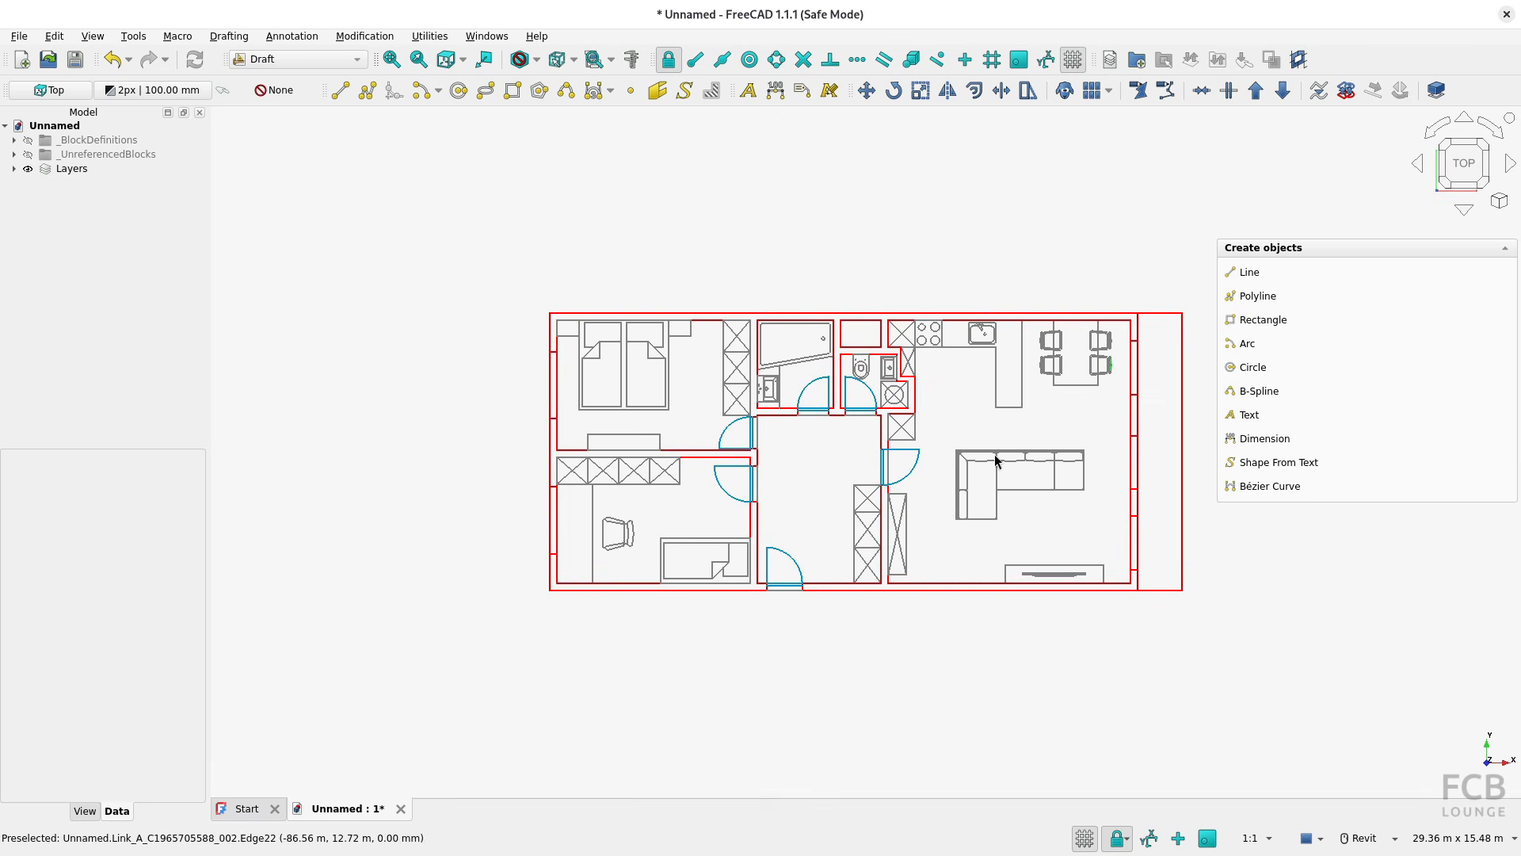
pyautogui.click(941, 585)
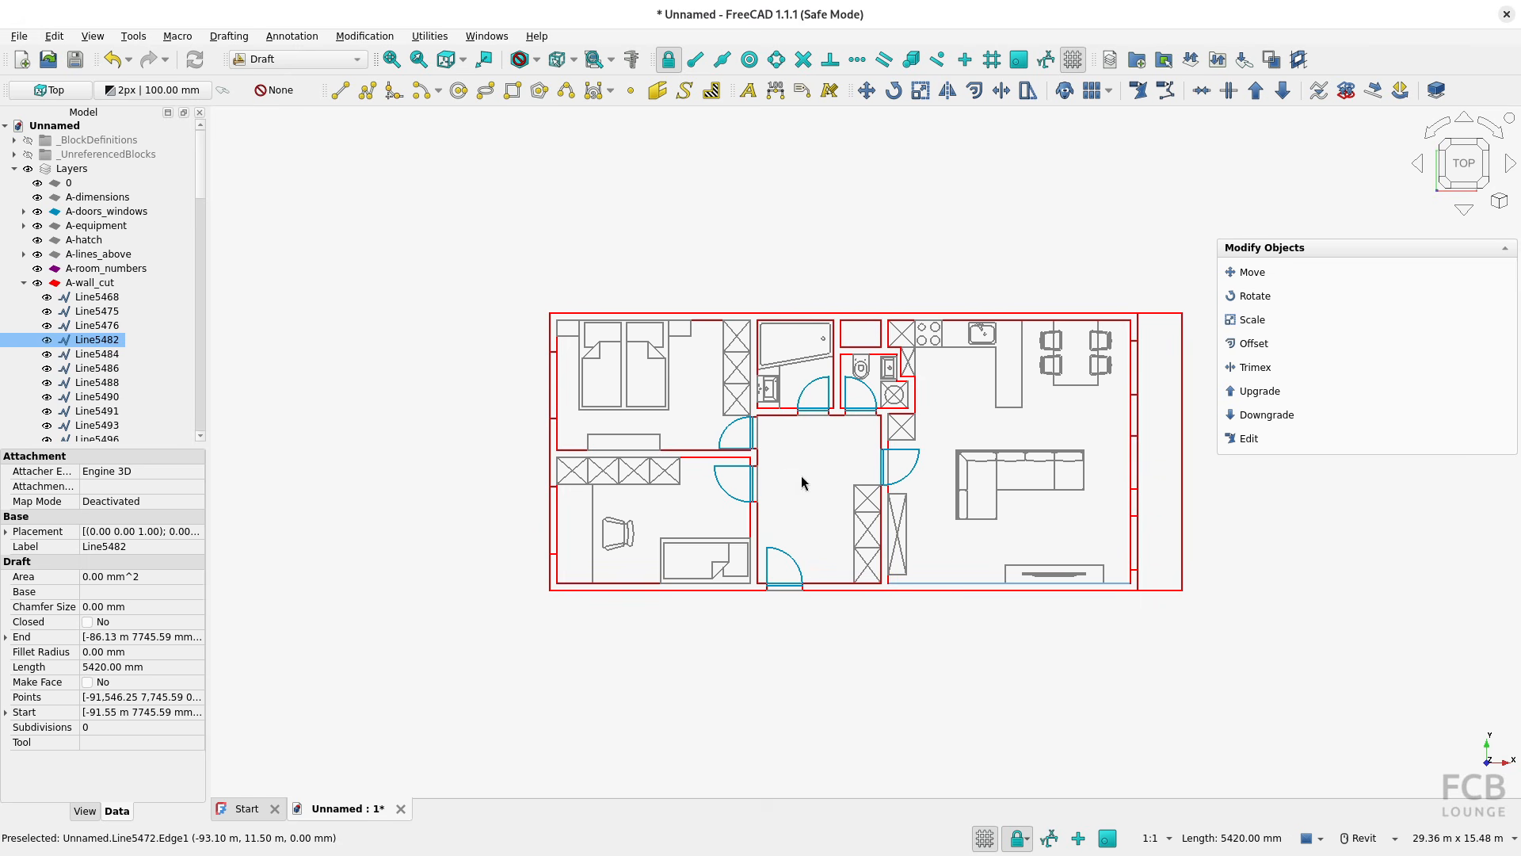
pyautogui.moveTo(802, 484); pyautogui.dragTo(730, 486, button='middle')
pyautogui.click(732, 485)
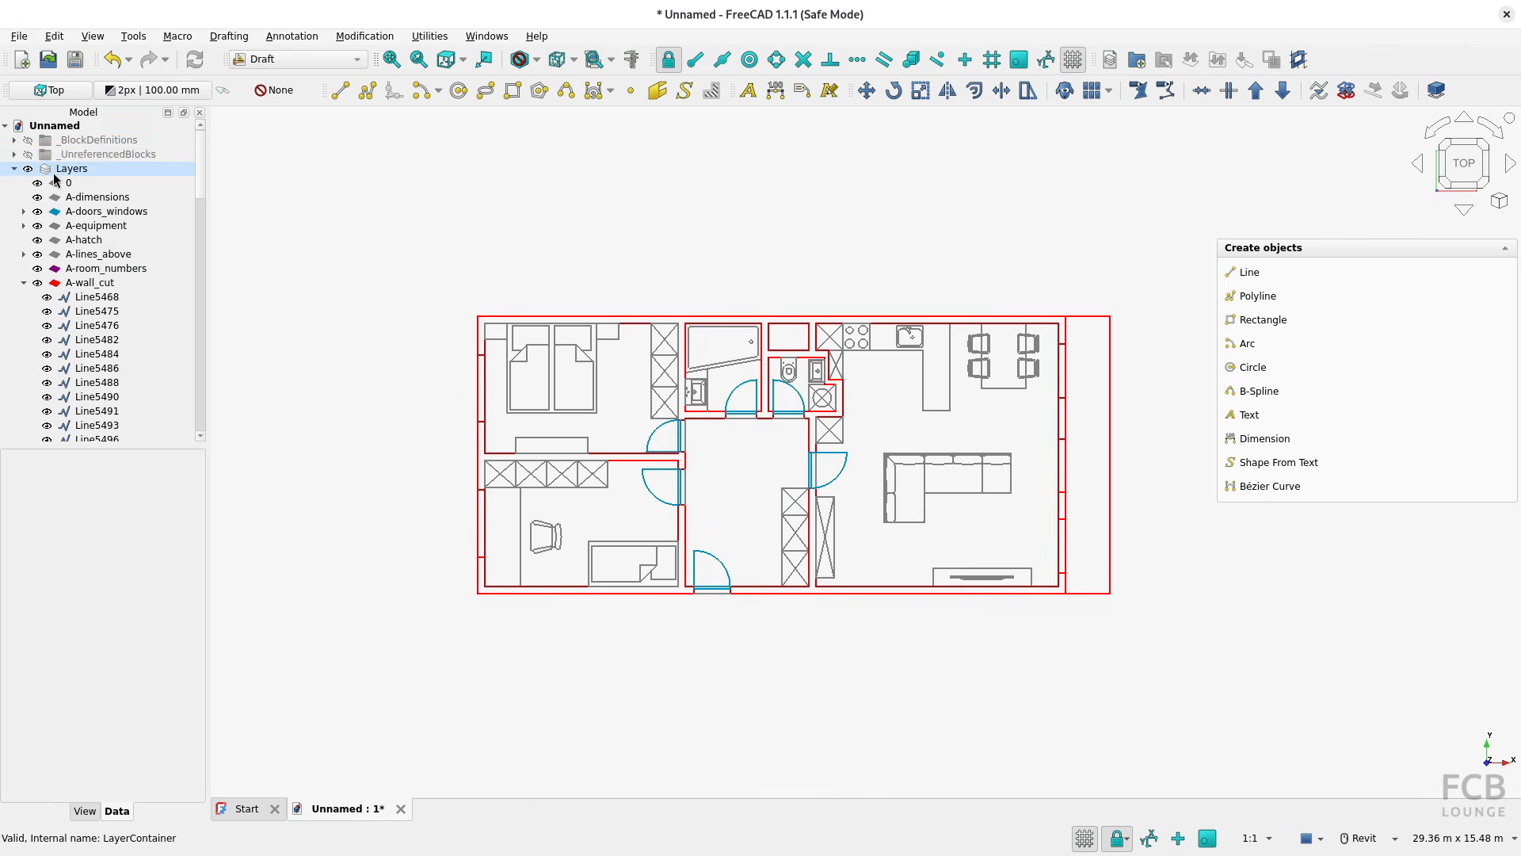
# Show BLOCK_1C4CD3B0 from the _UnreferencedBlocks group and examine its geometry outside the unit plan
pyautogui.click(15, 155)
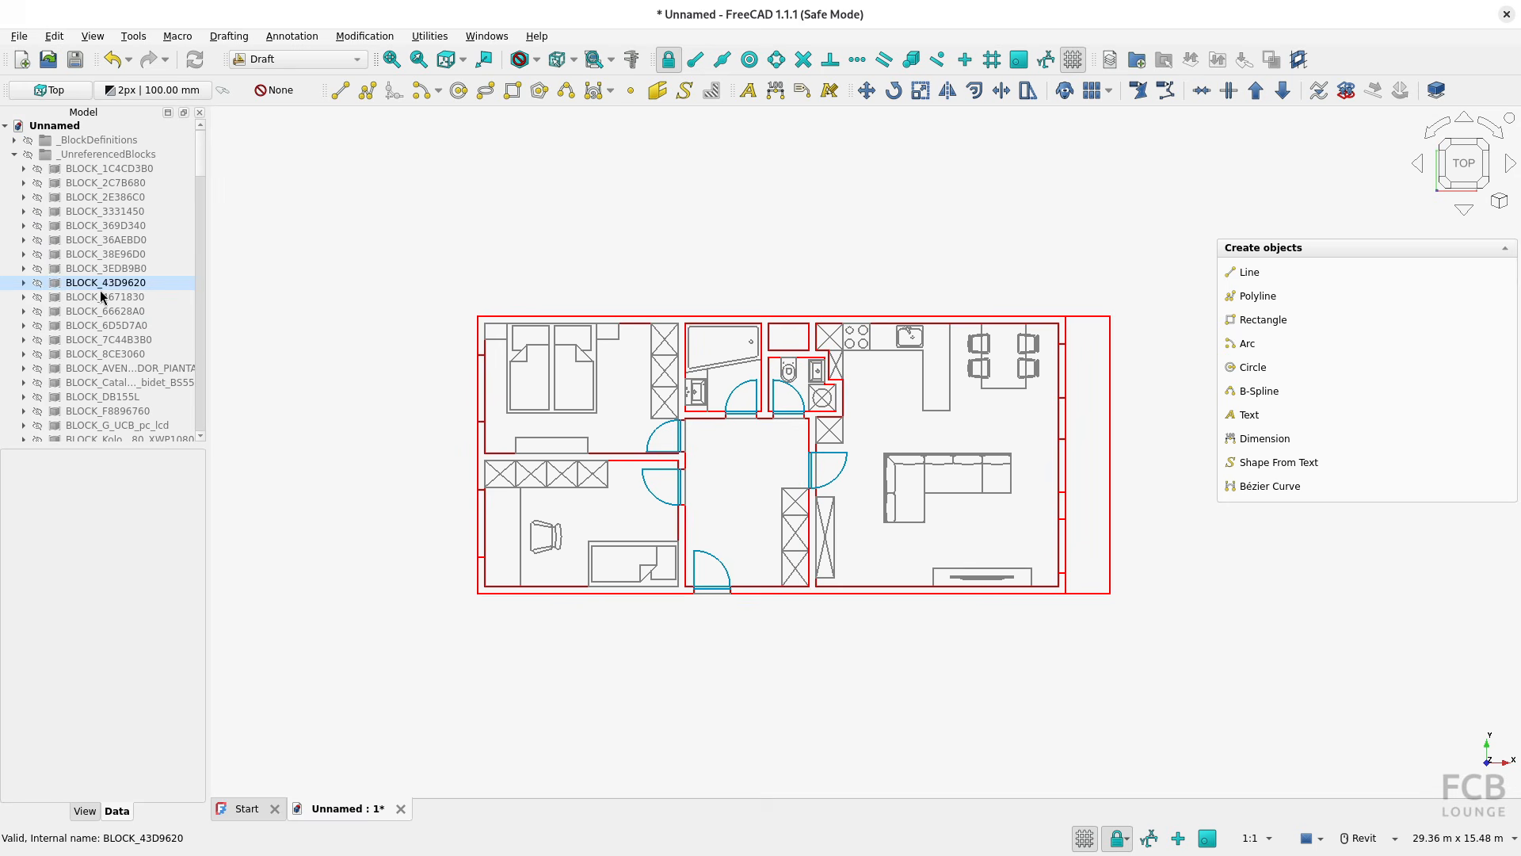
pyautogui.click(37, 169)
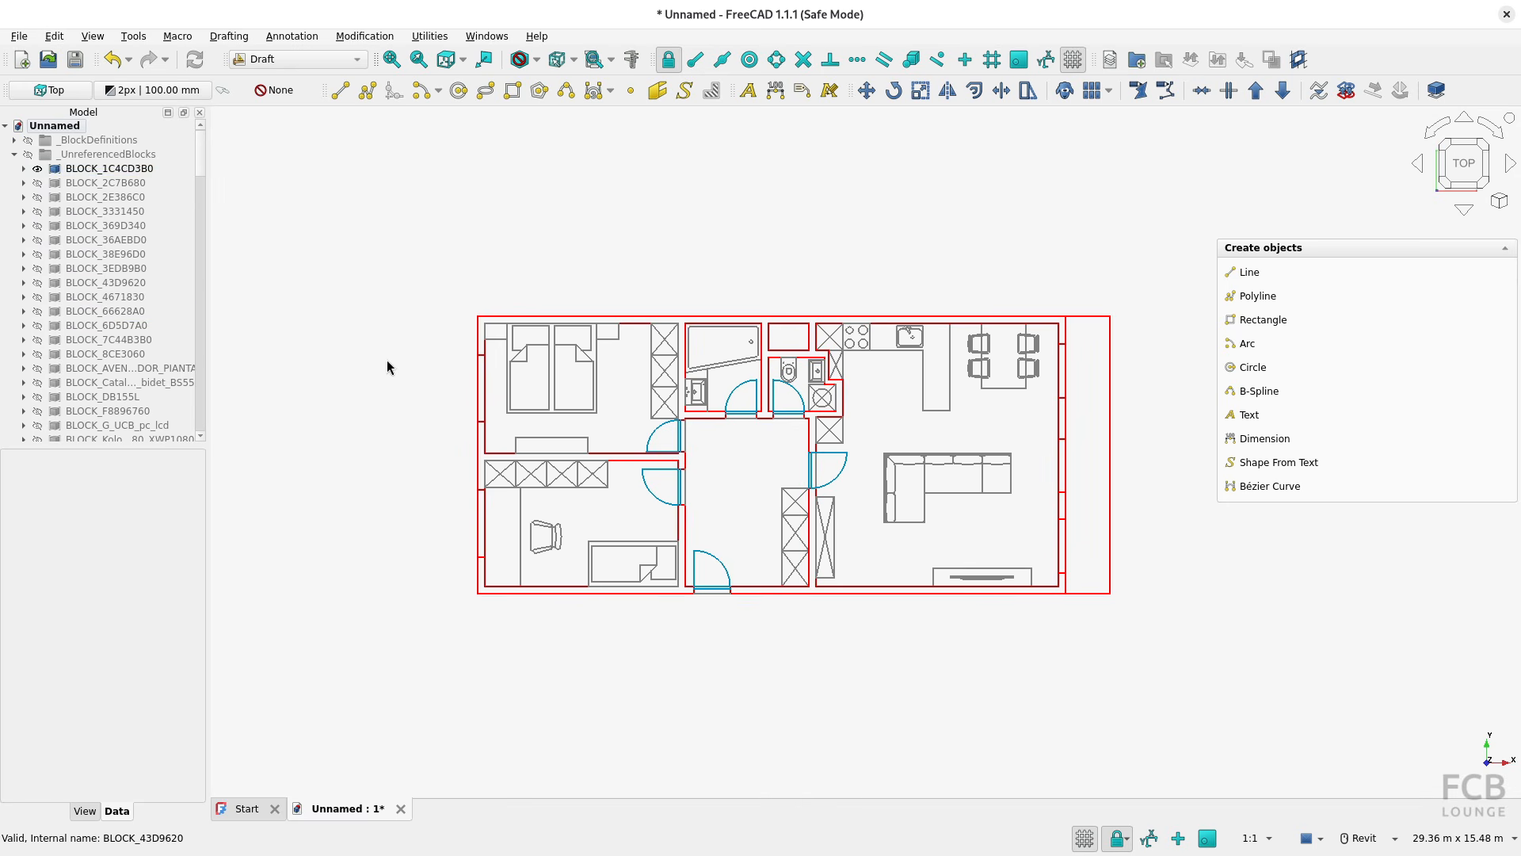
pyautogui.scroll(-5, 387, 363)
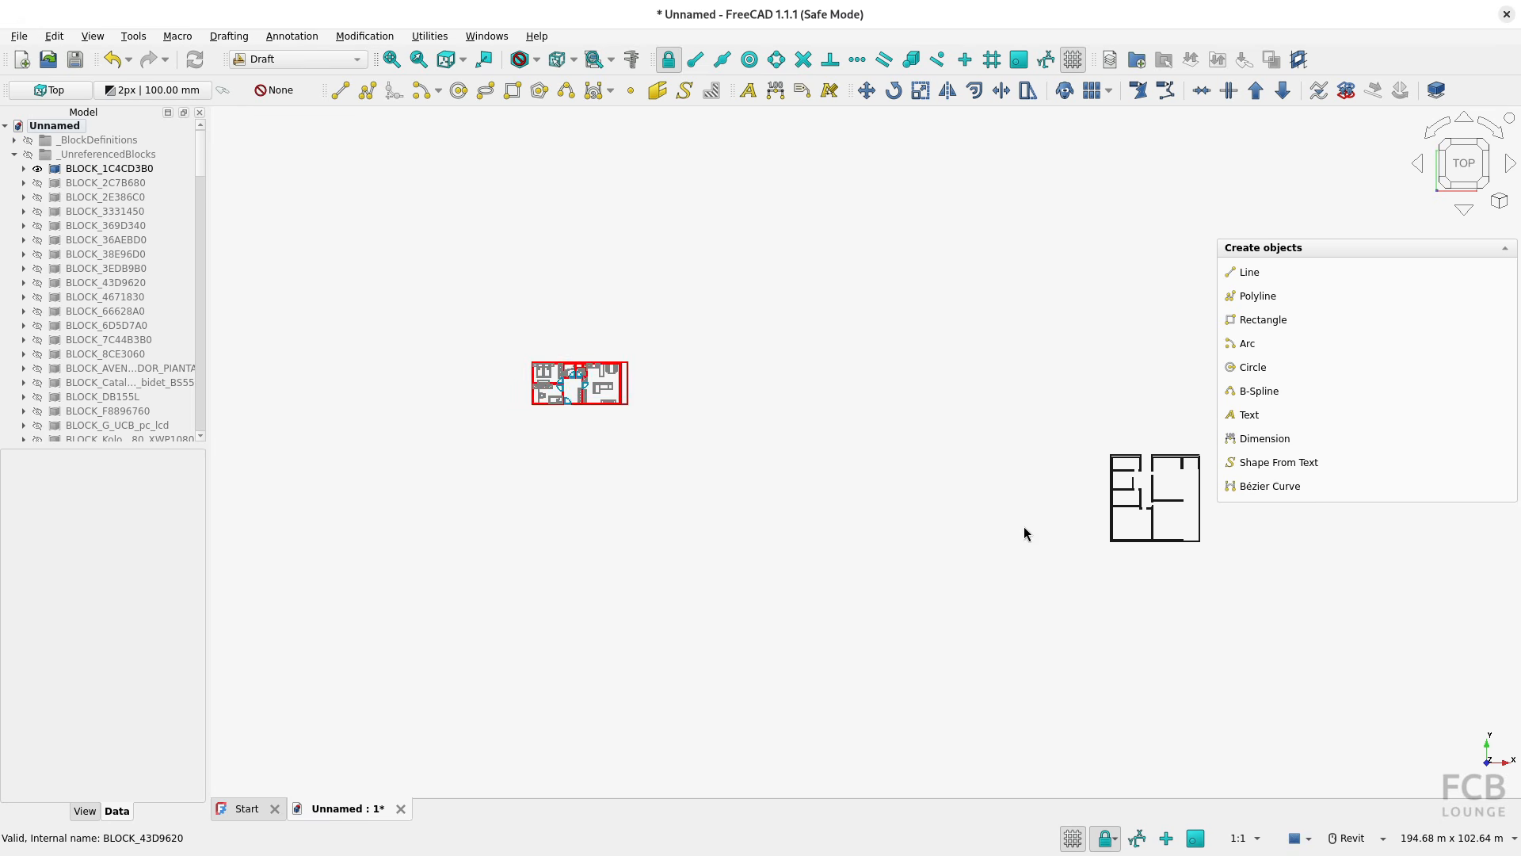
pyautogui.moveTo(1024, 526); pyautogui.dragTo(900, 524, button='middle')
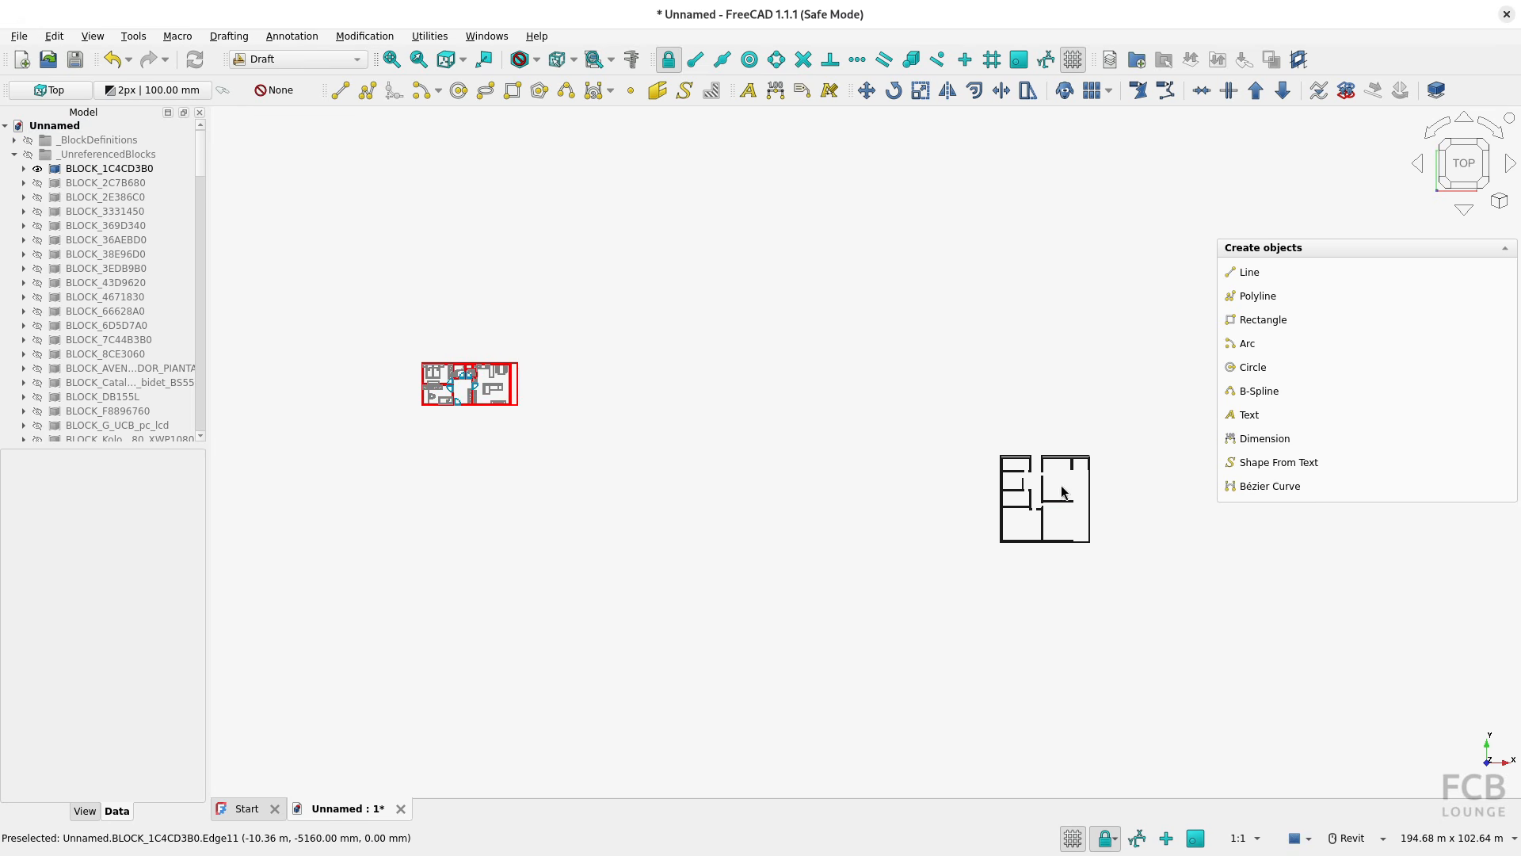
pyautogui.scroll(5, 1050, 519)
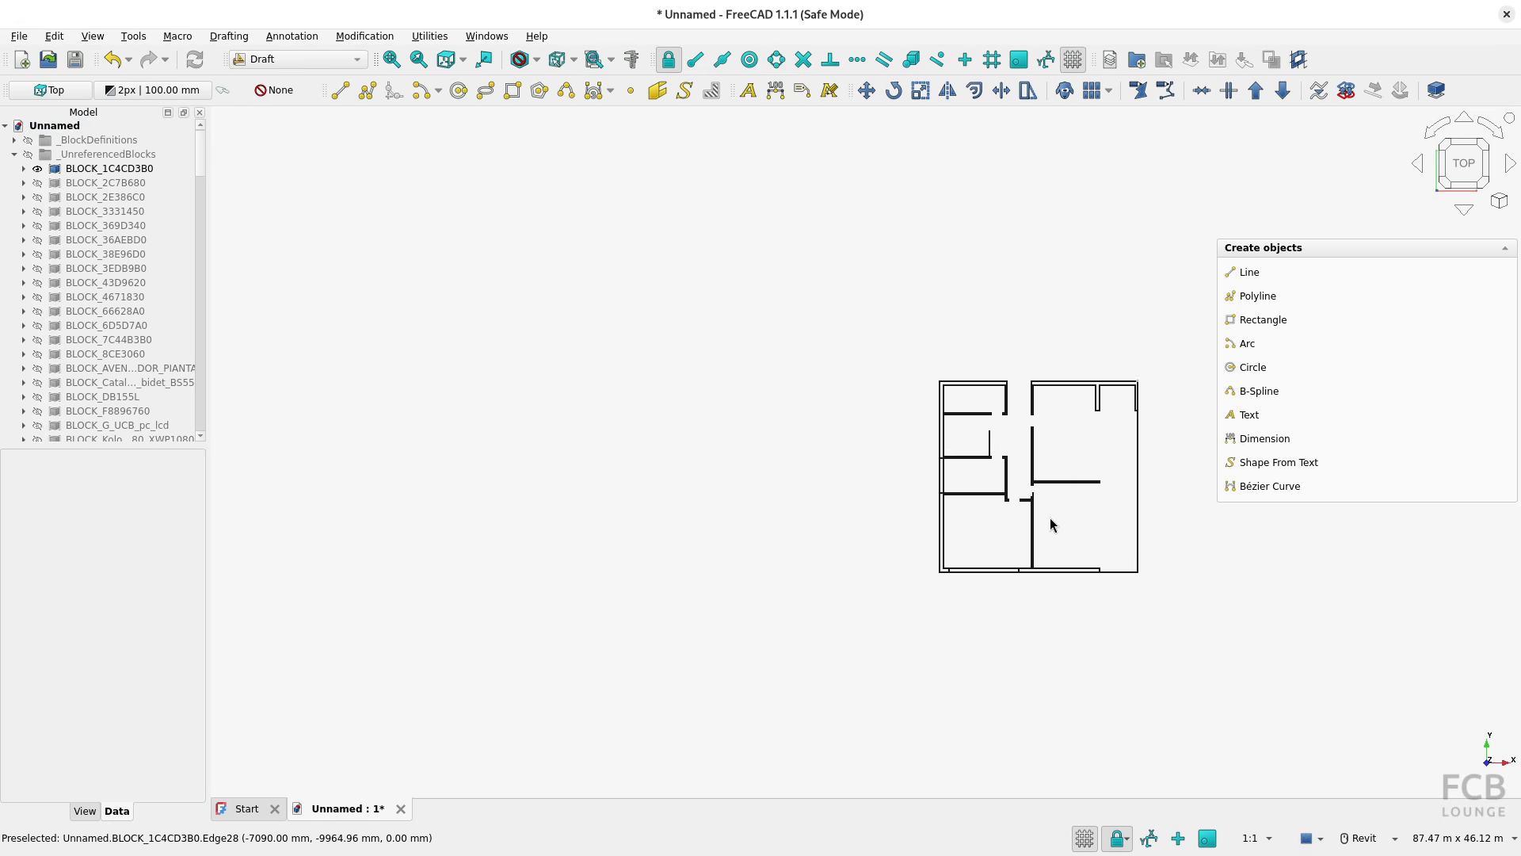
pyautogui.scroll(-2, 1049, 516)
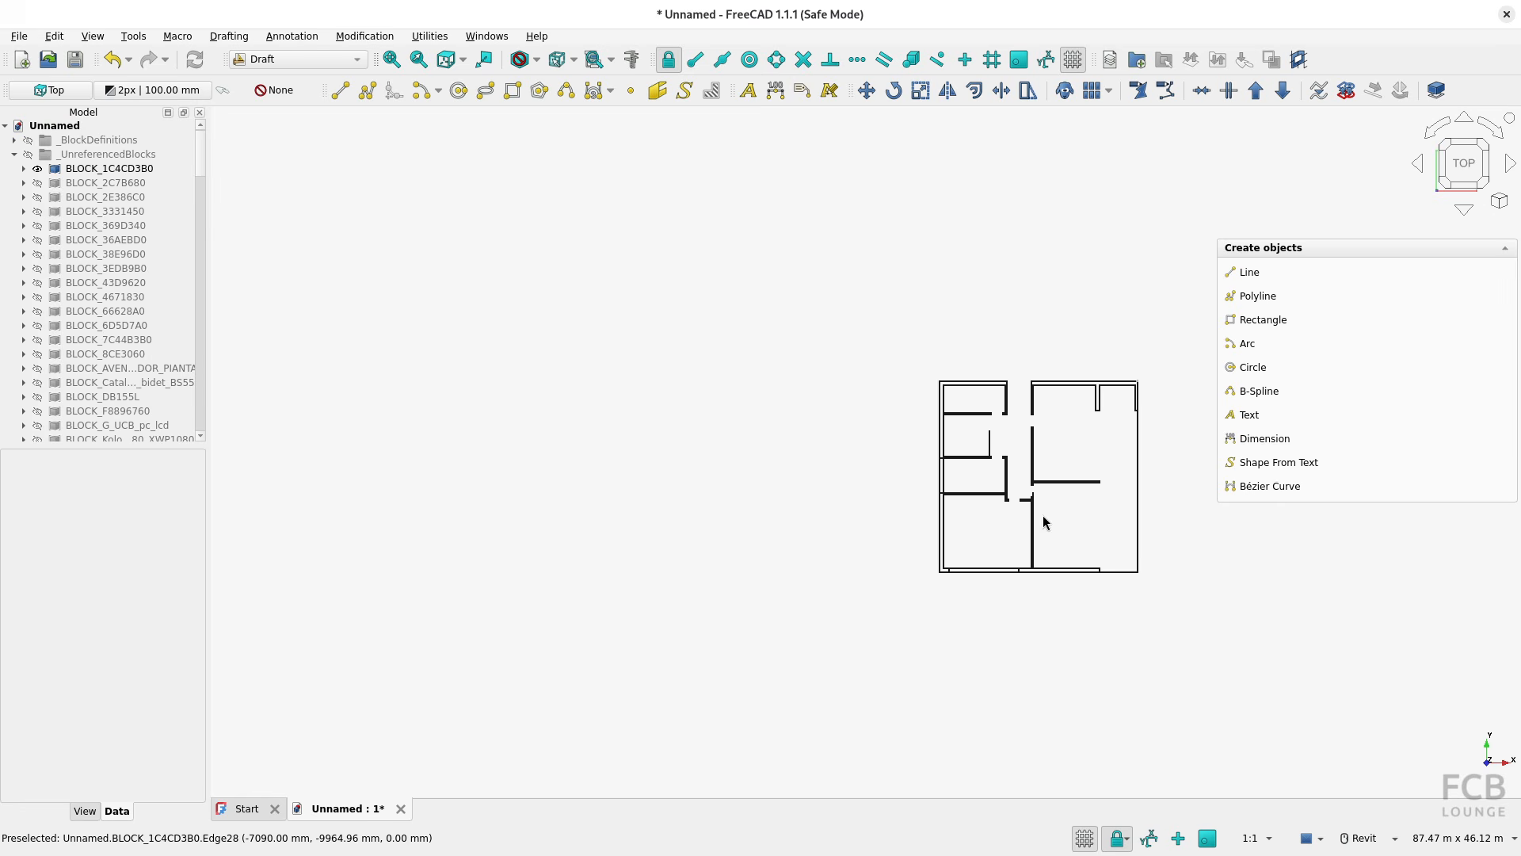
# Delete the unreferenced blocks BLOCK_1C4CD3B0, BLOCK_2C7B680 and BLOCK_2E386C0
pyautogui.click(101, 168)
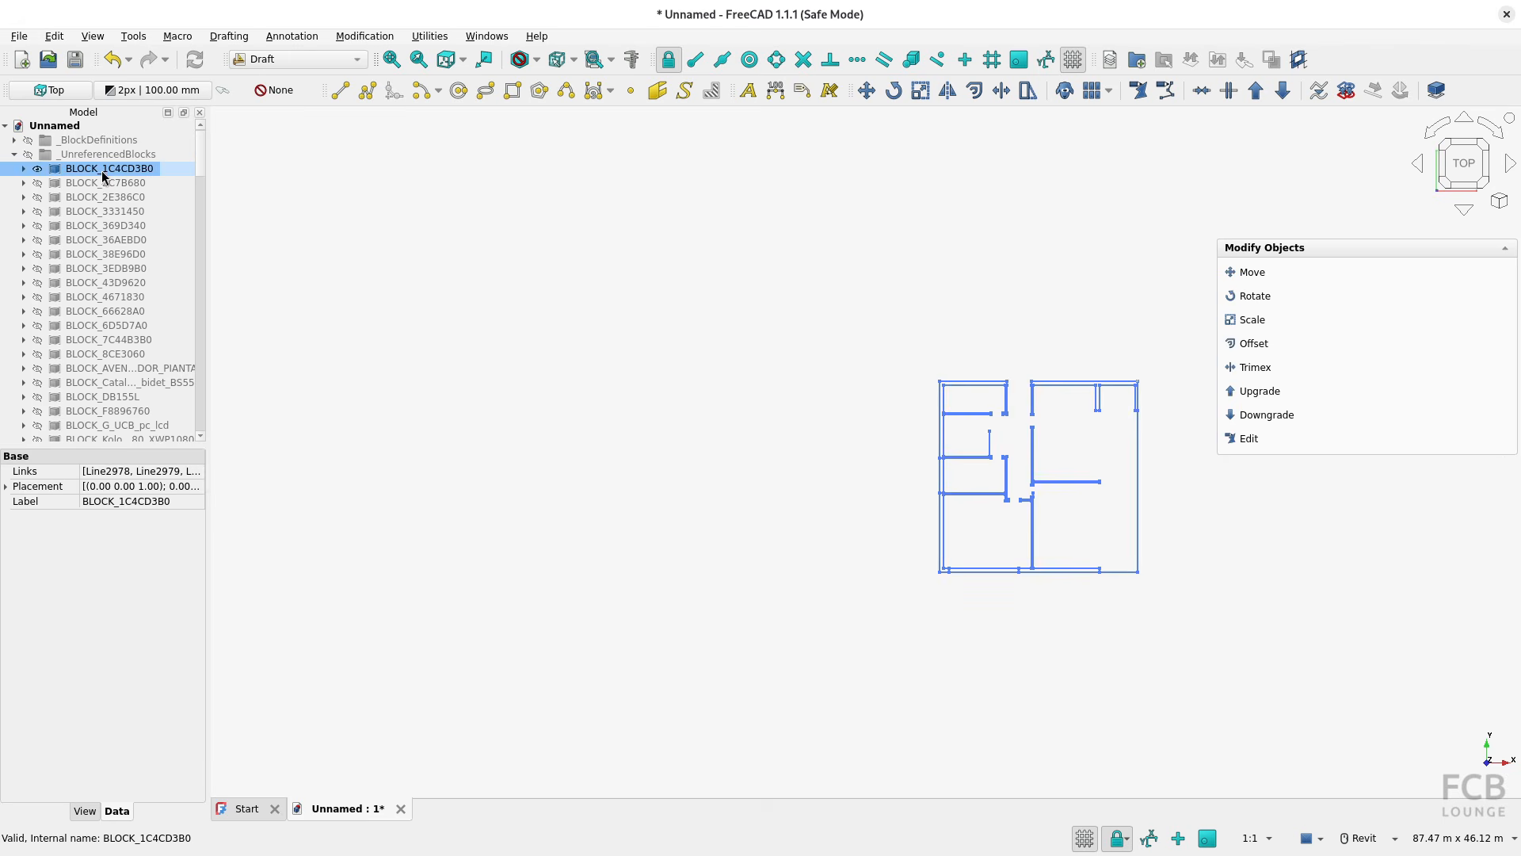
pyautogui.press('Delete')
pyautogui.click(914, 463)
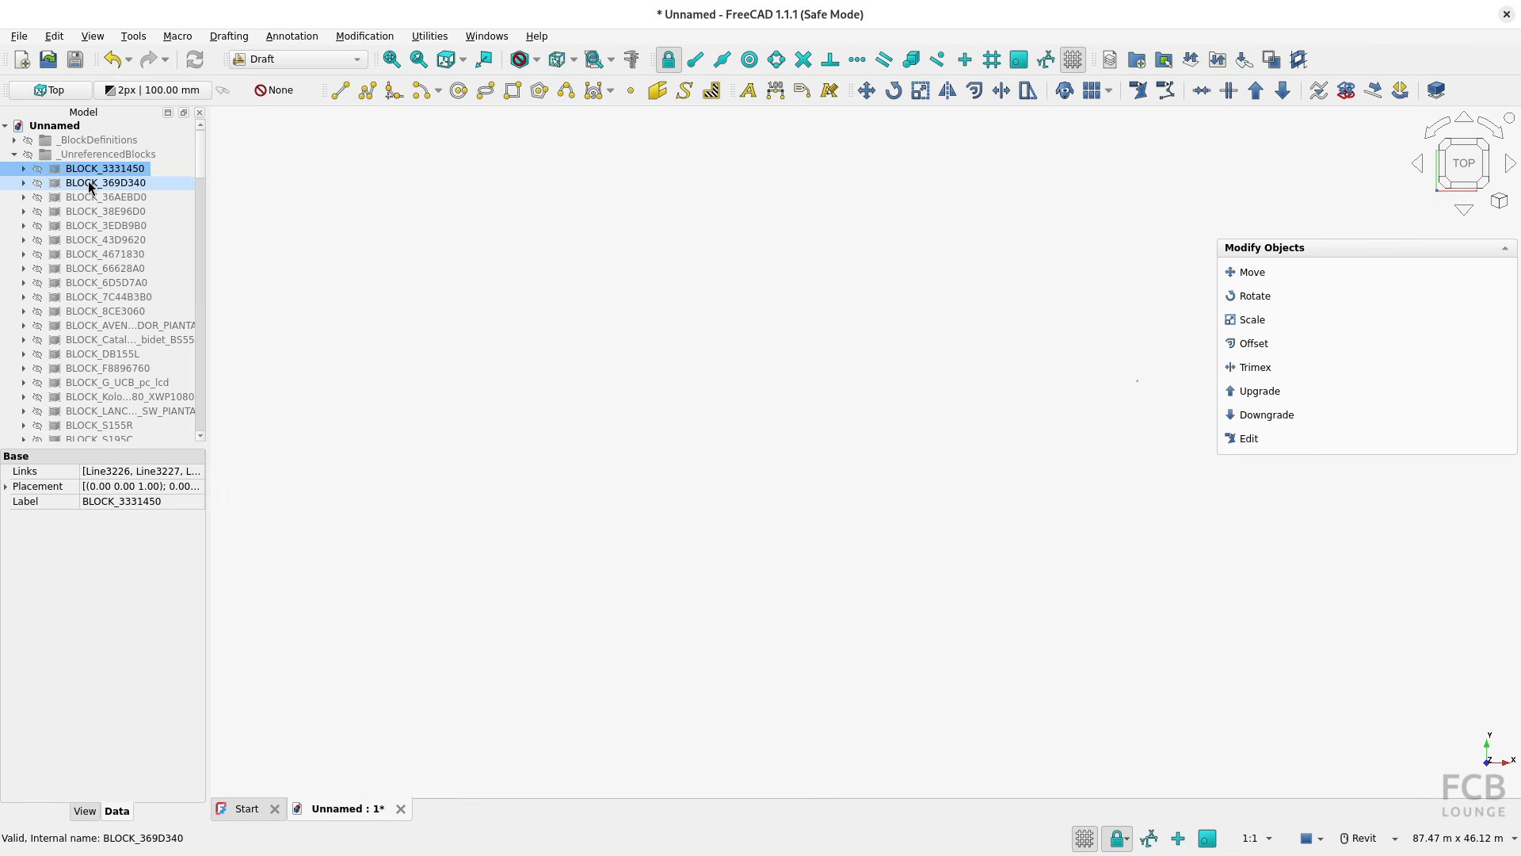
# Delete the whole _UnreferencedBlocks group together with all the blocks it contains
pyautogui.click(89, 155)
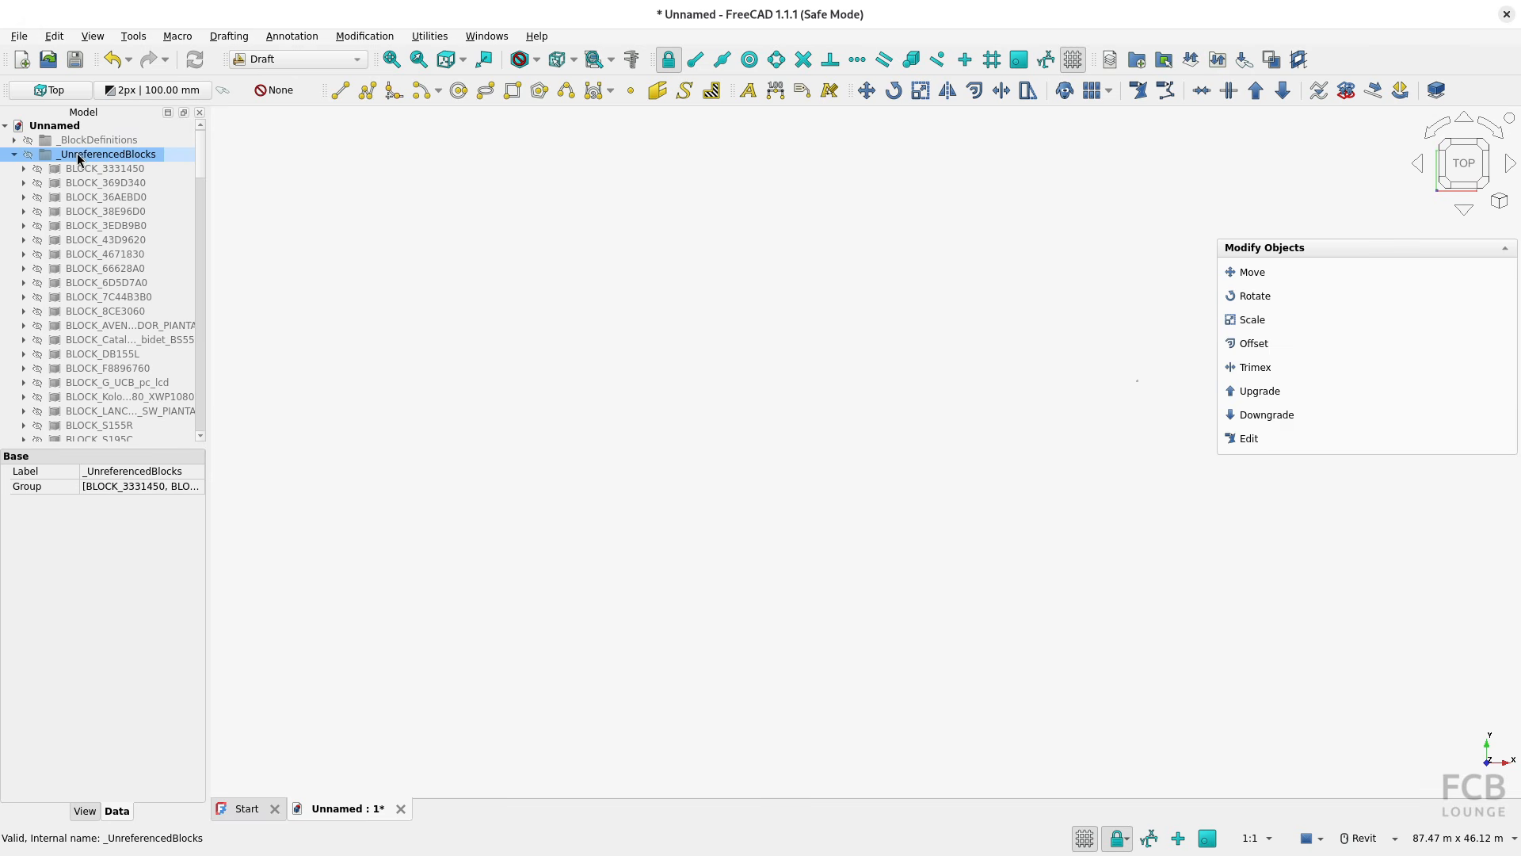
pyautogui.press('Delete')
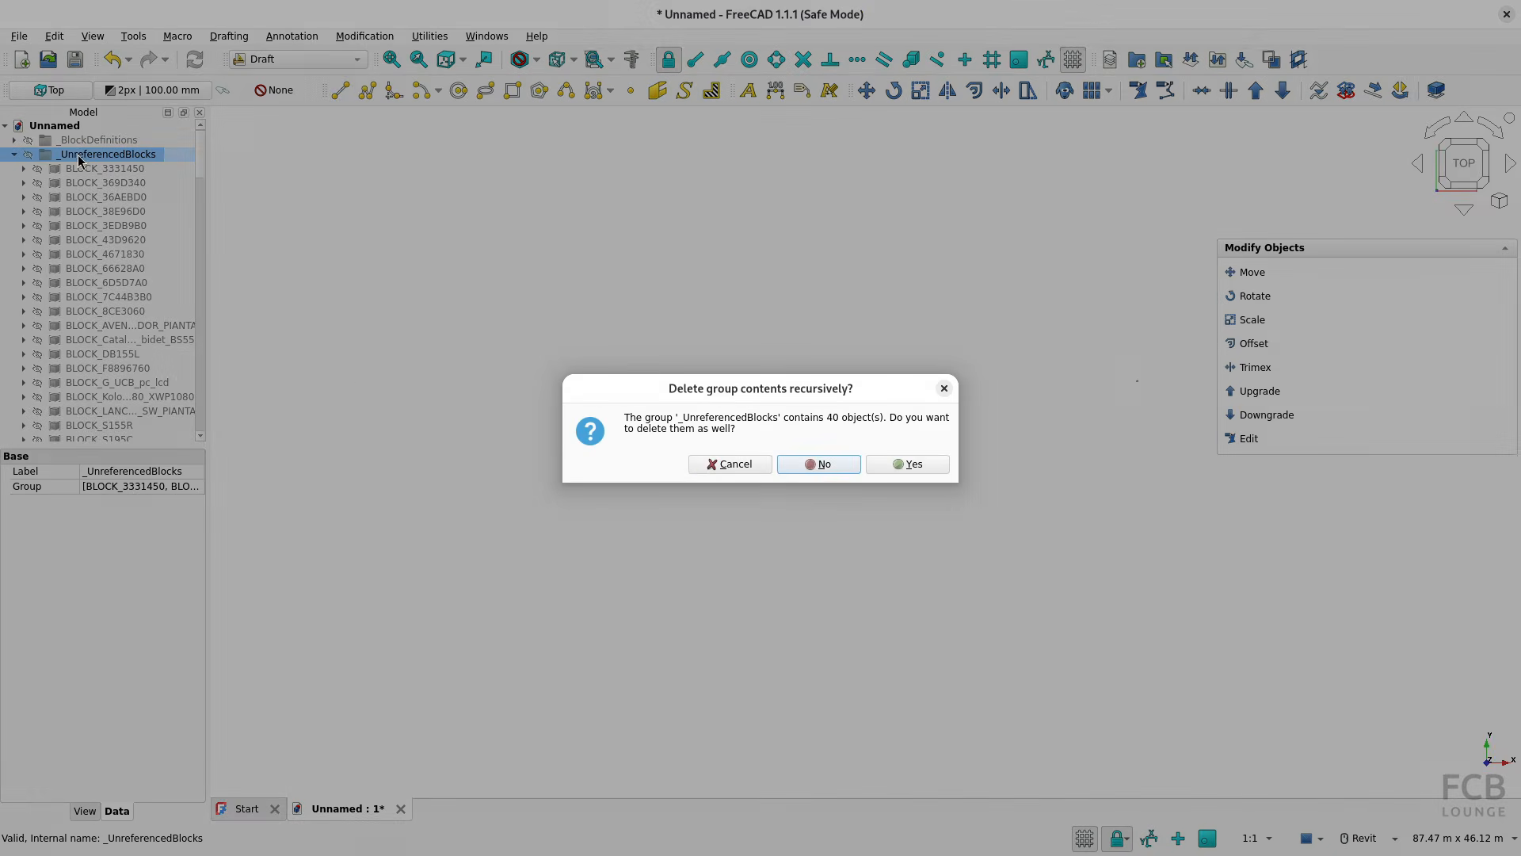
pyautogui.click(911, 465)
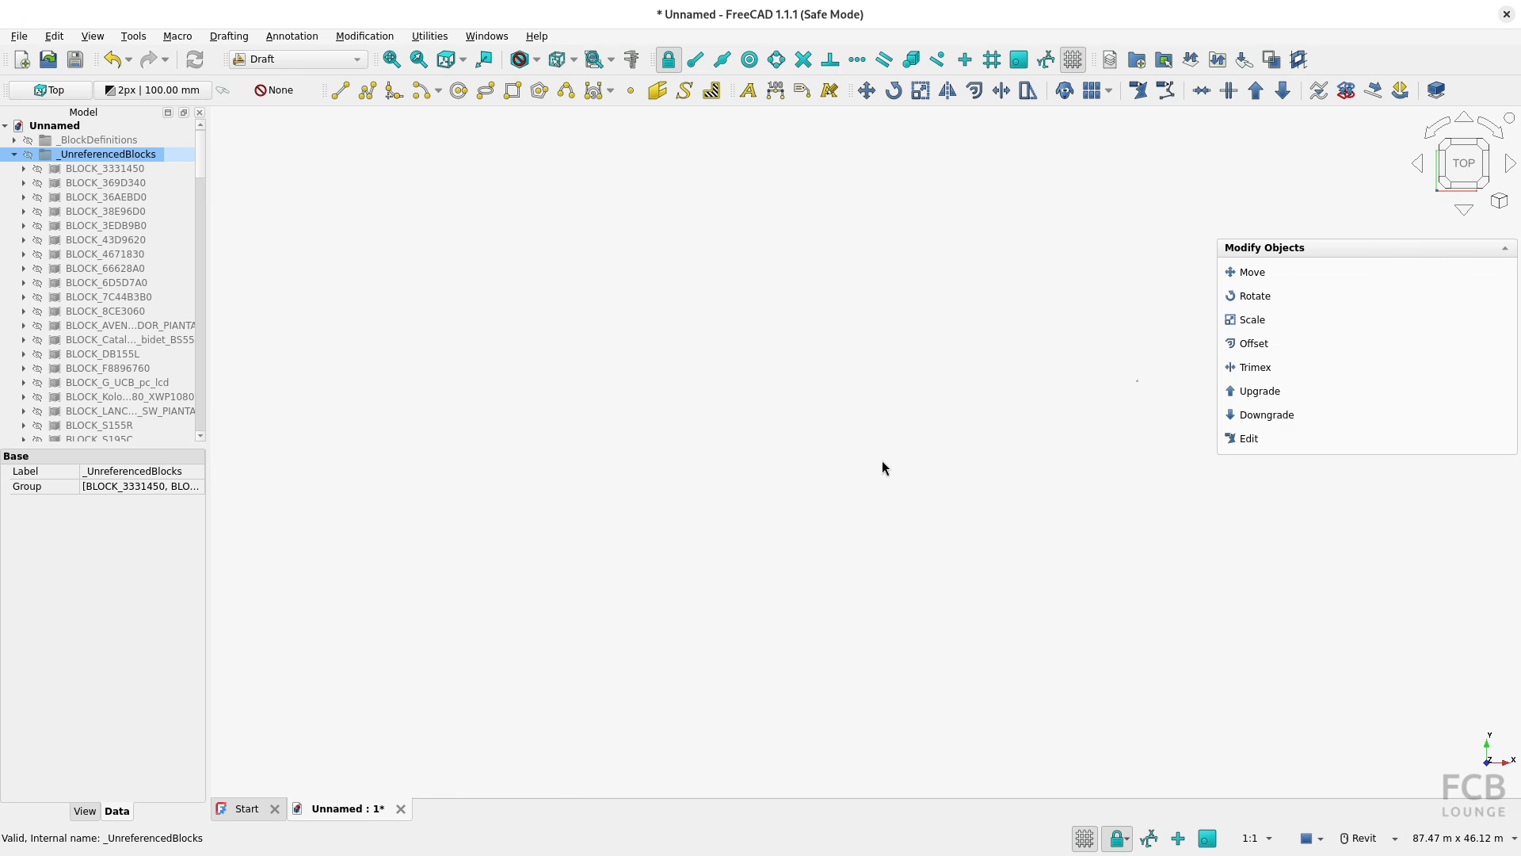
pyautogui.click(49, 159)
pyautogui.press('Delete')
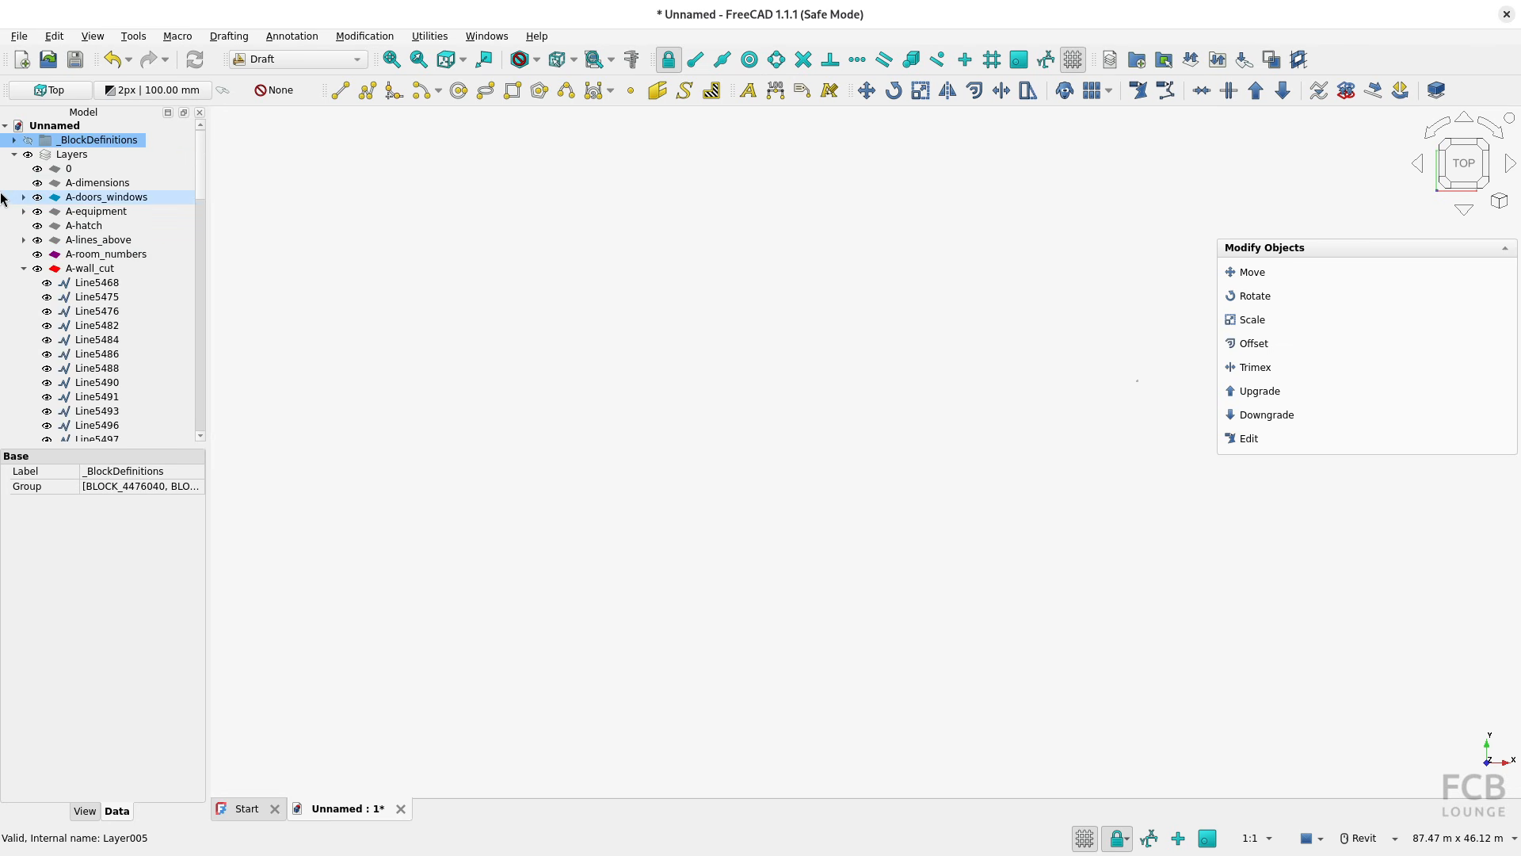
# Collapse the A-wall_cut layer to review the list of imported layers, and fit the whole plan in the view
pyautogui.click(14, 155)
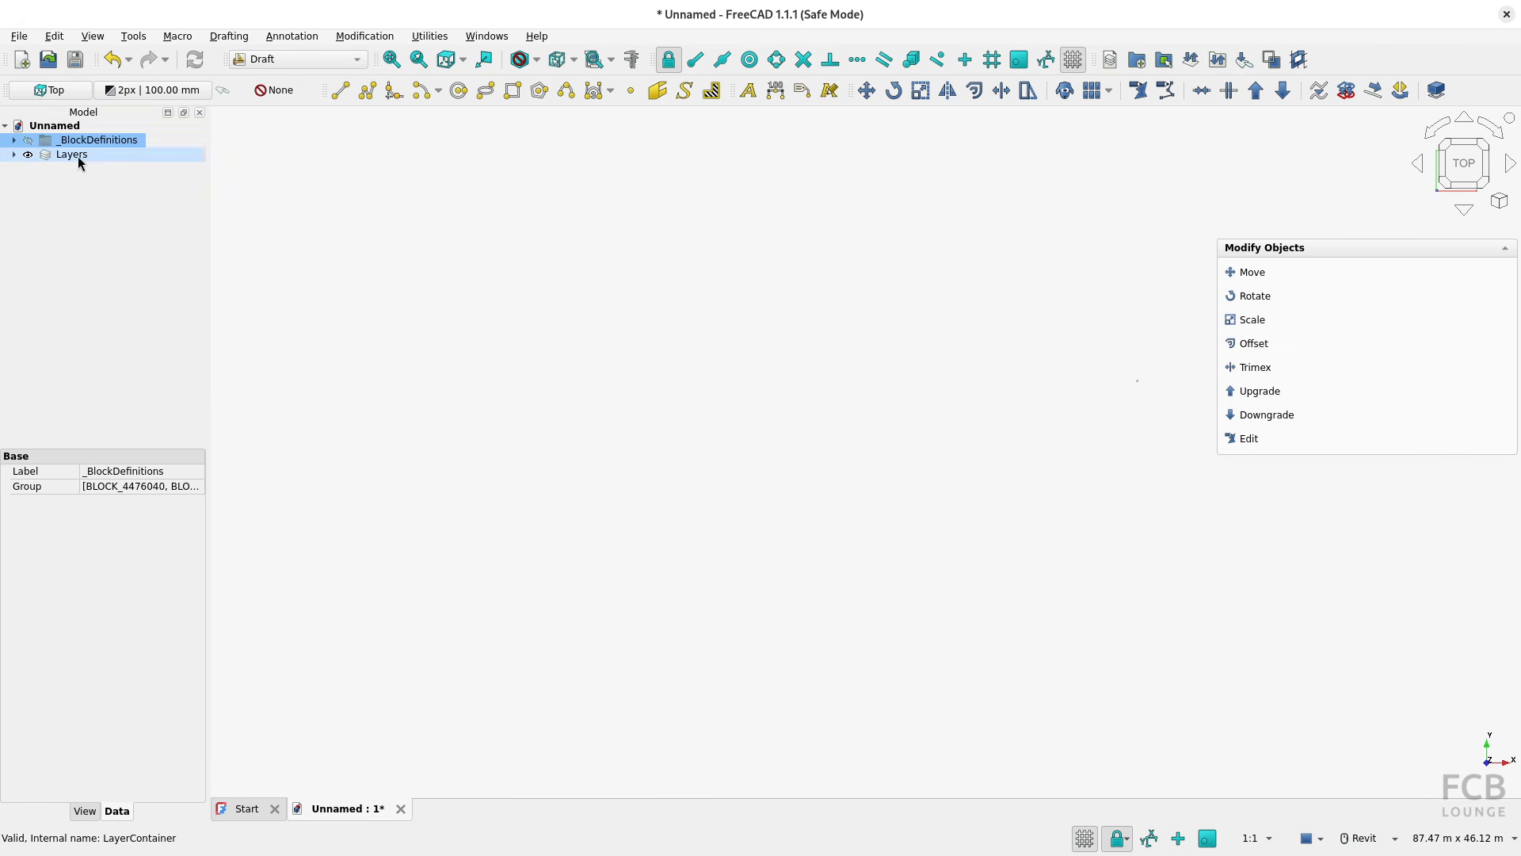
pyautogui.click(14, 154)
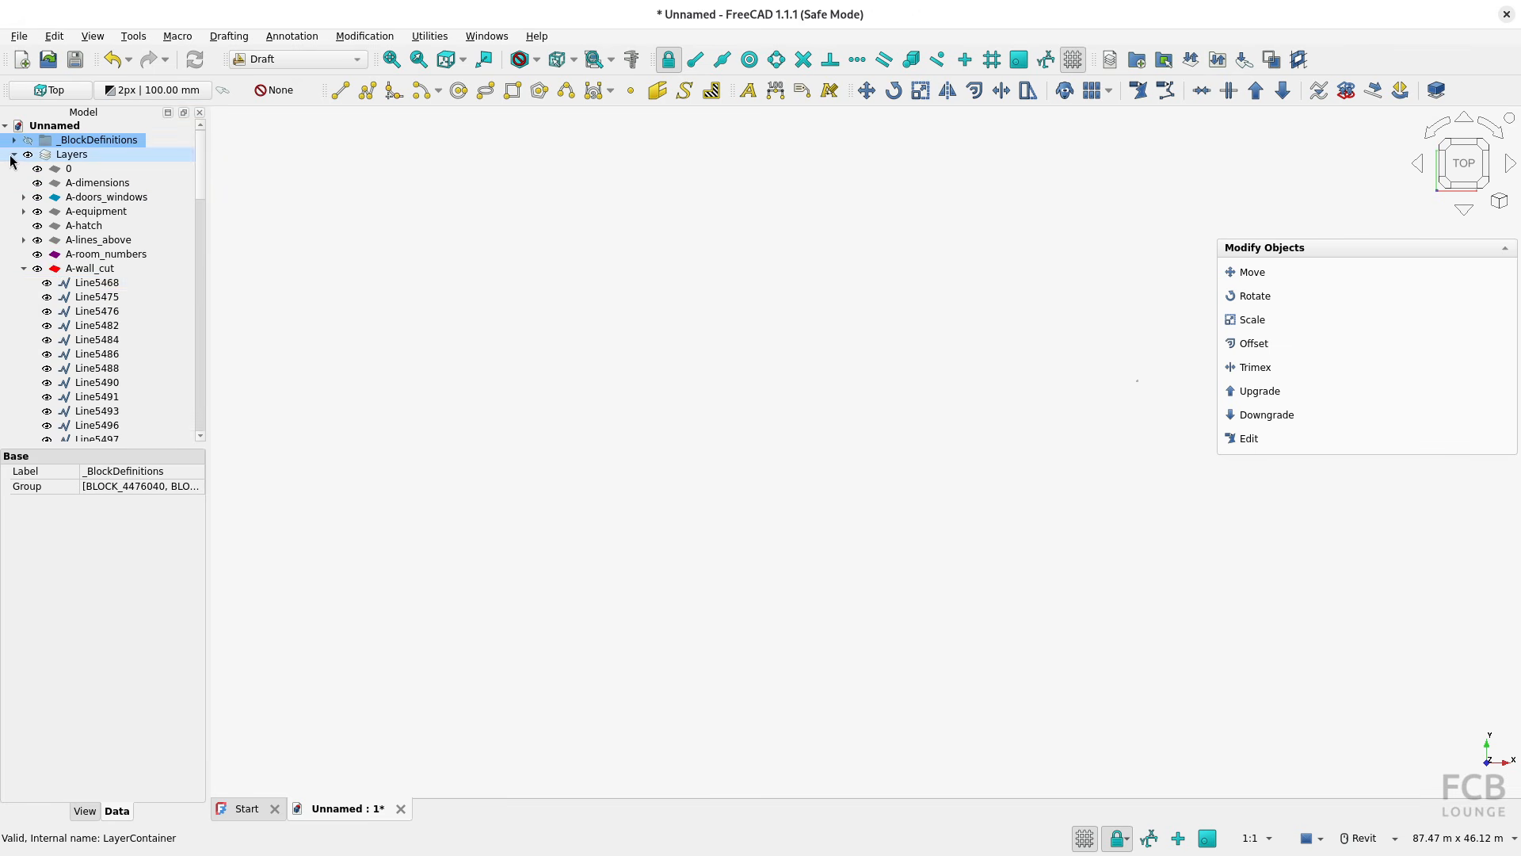
pyautogui.click(23, 269)
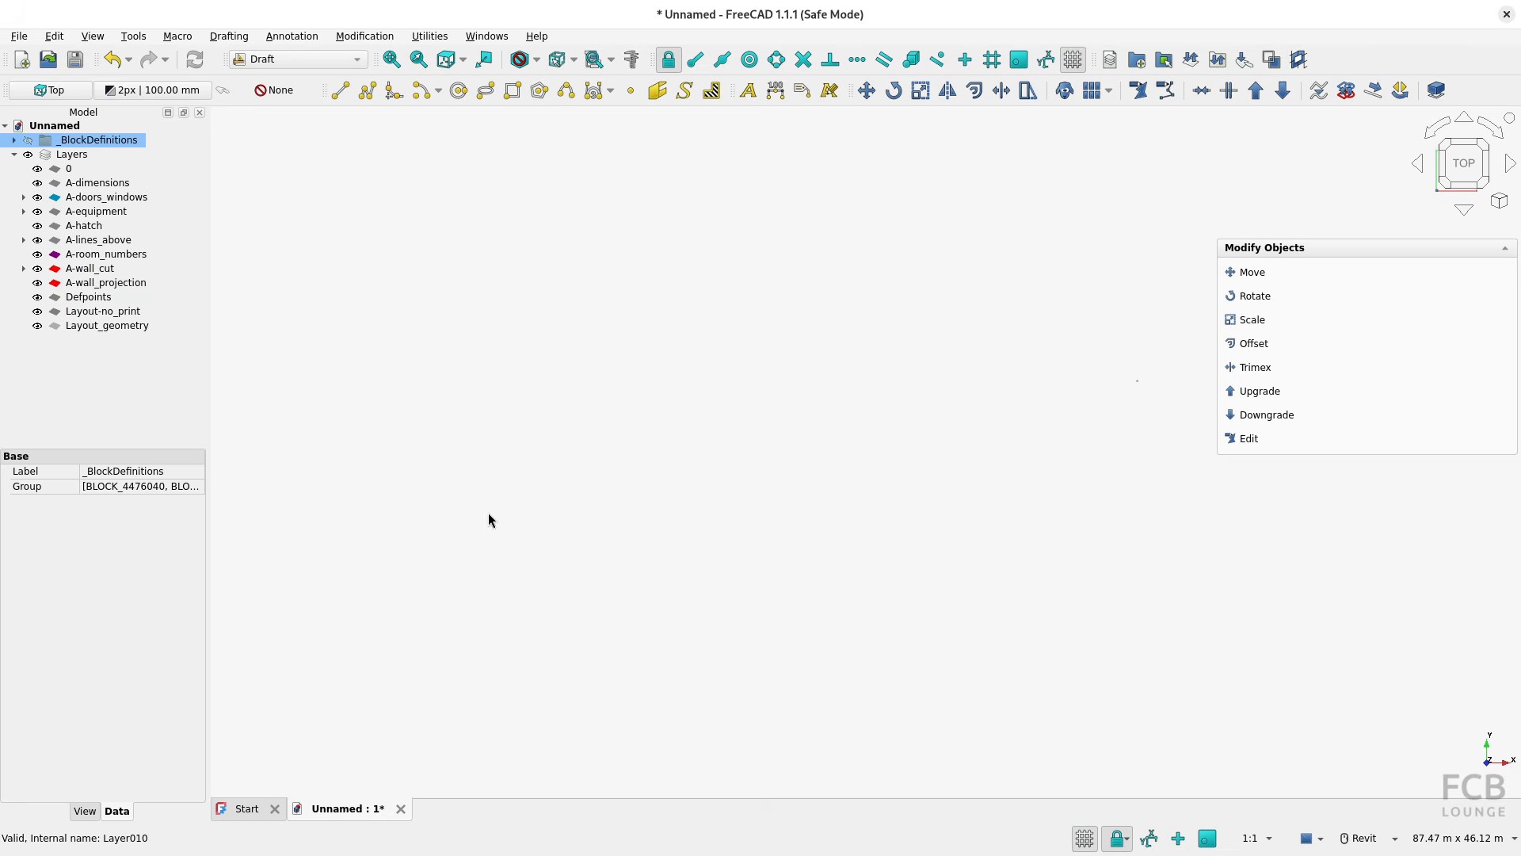
pyautogui.press('v')
pyautogui.press('f')
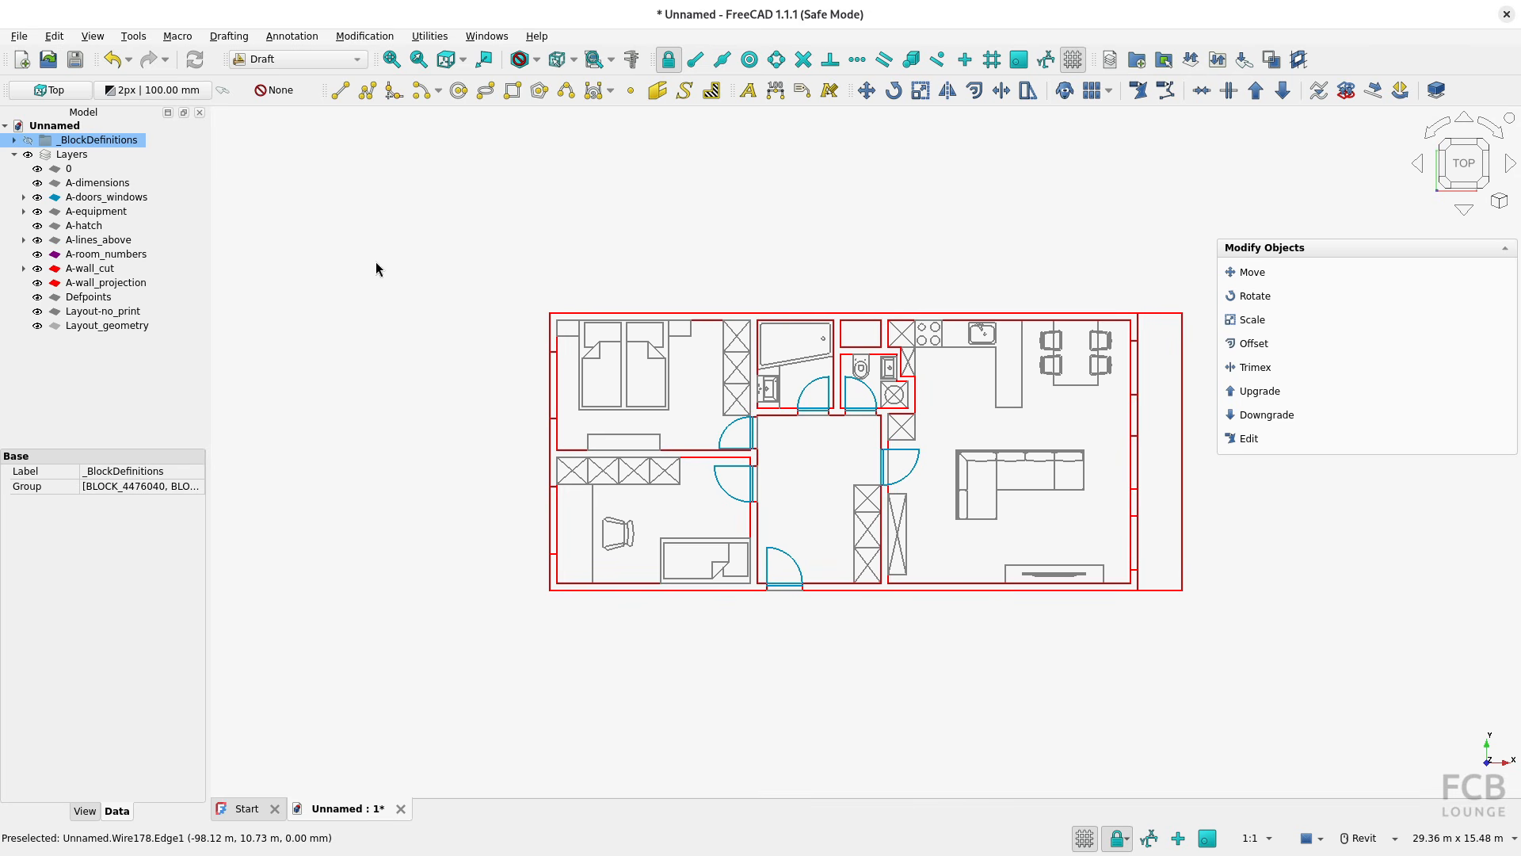
# Measure the length of the living room's lower inner wall line and check which unit systems are available
pyautogui.click(961, 584)
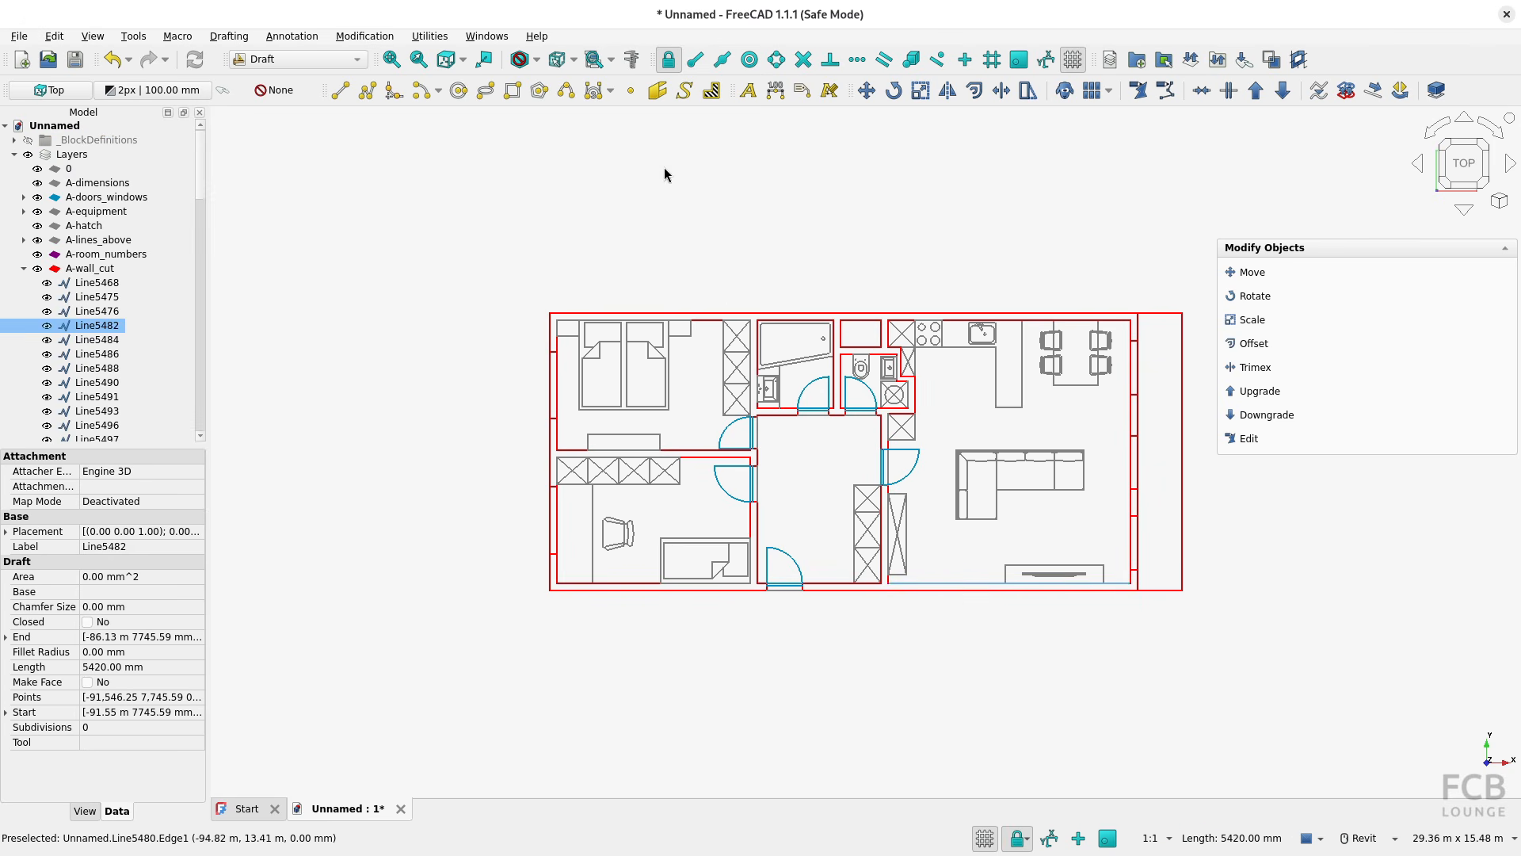
pyautogui.click(631, 59)
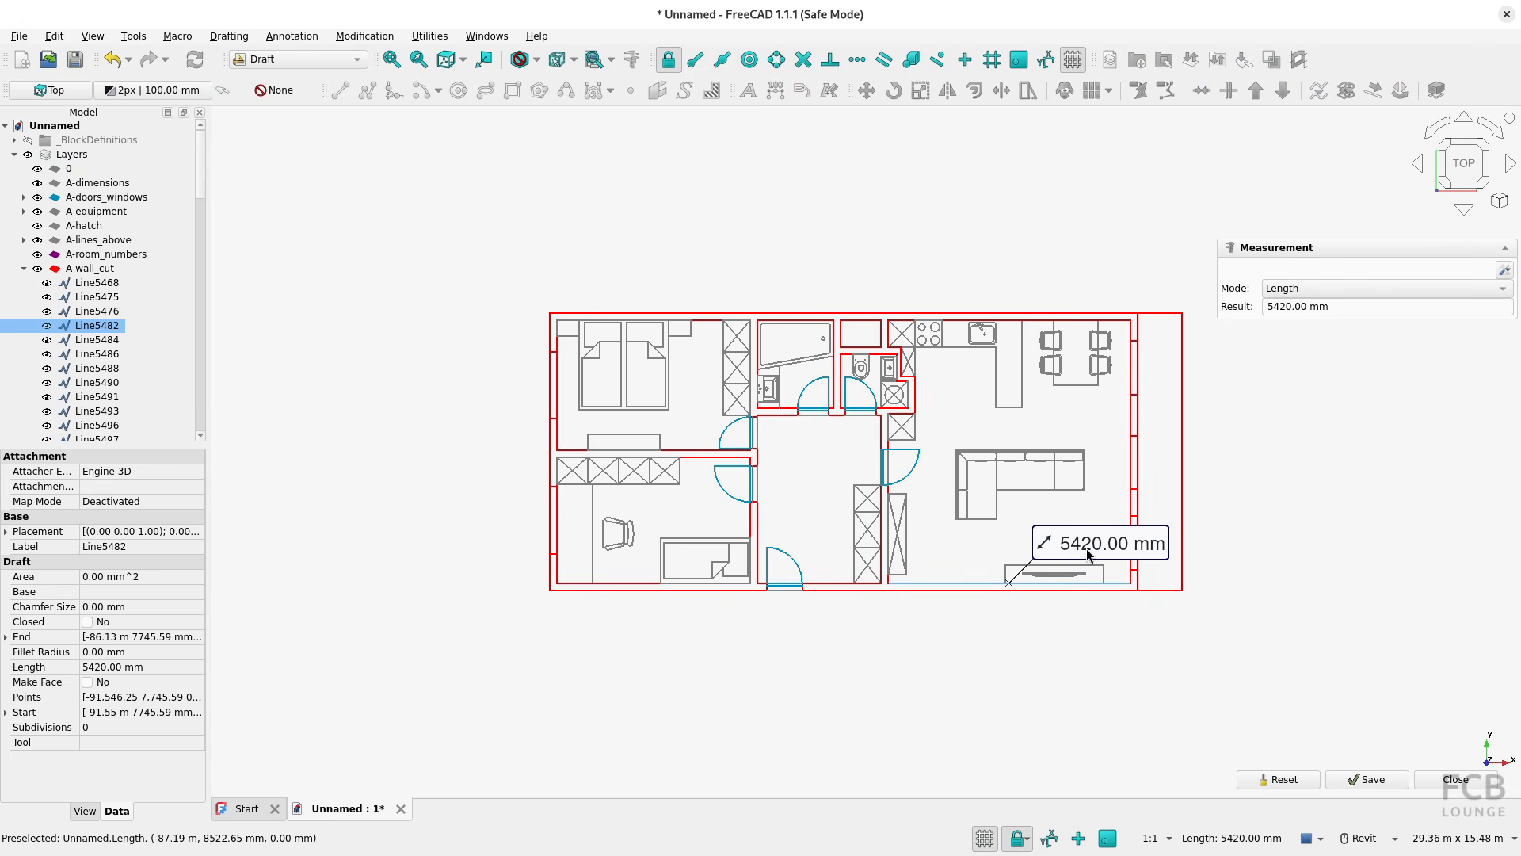
pyautogui.click(1441, 840)
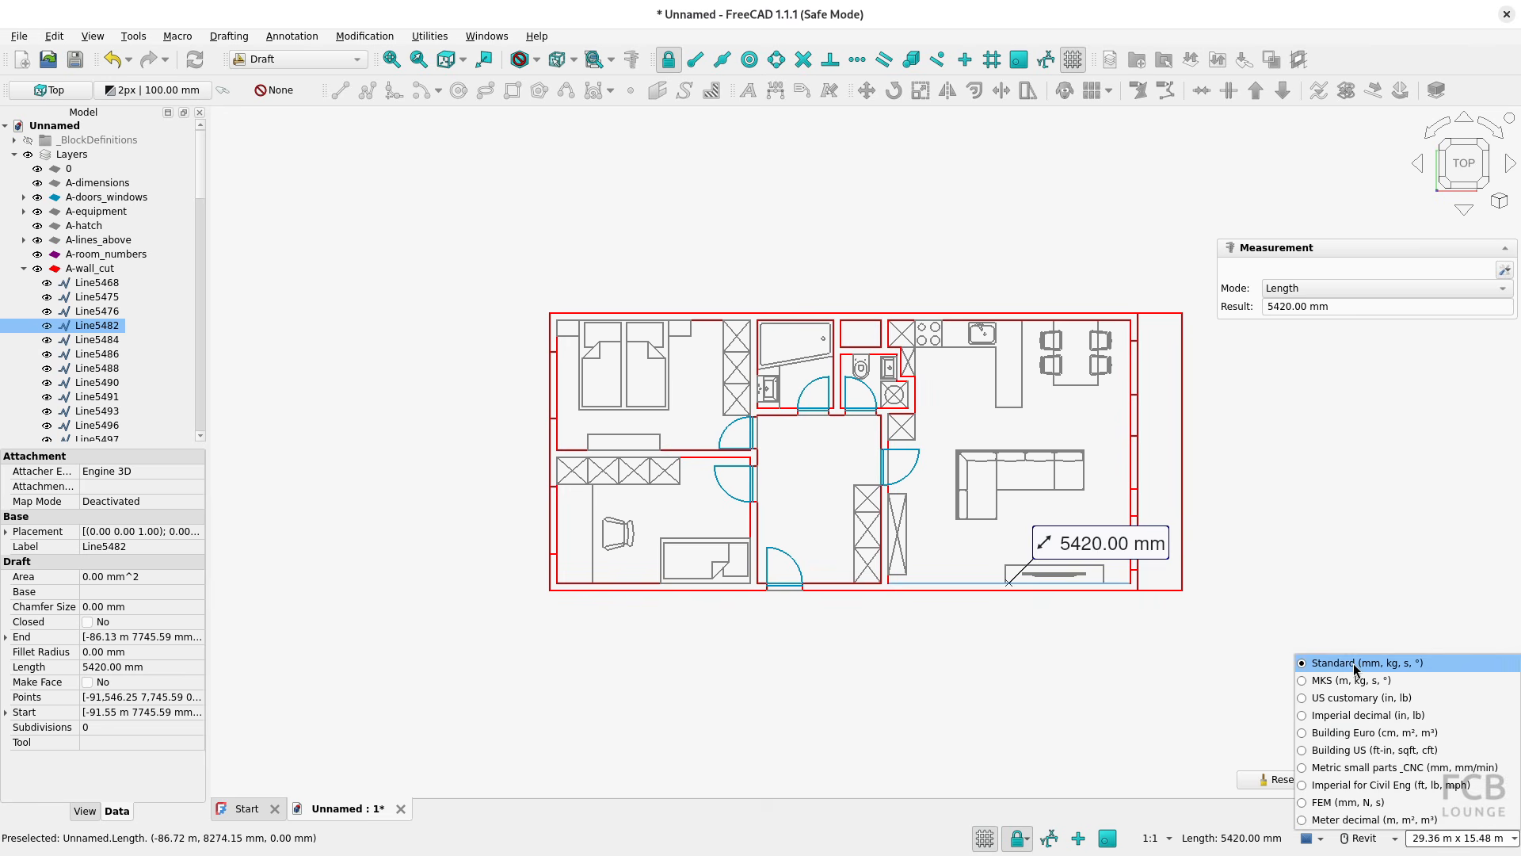
pyautogui.click(1089, 651)
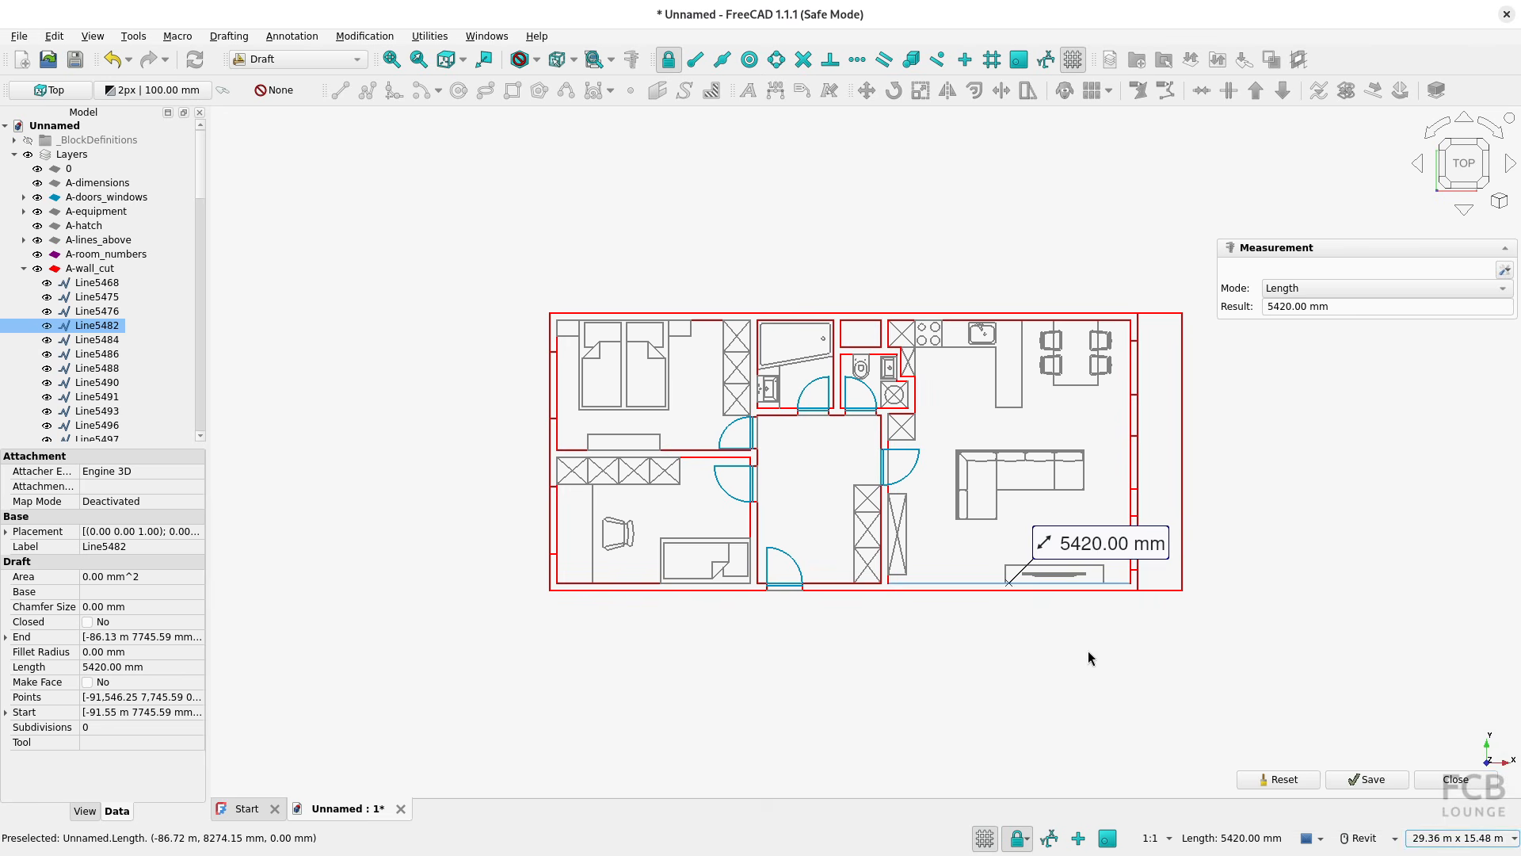
pyautogui.press('Escape')
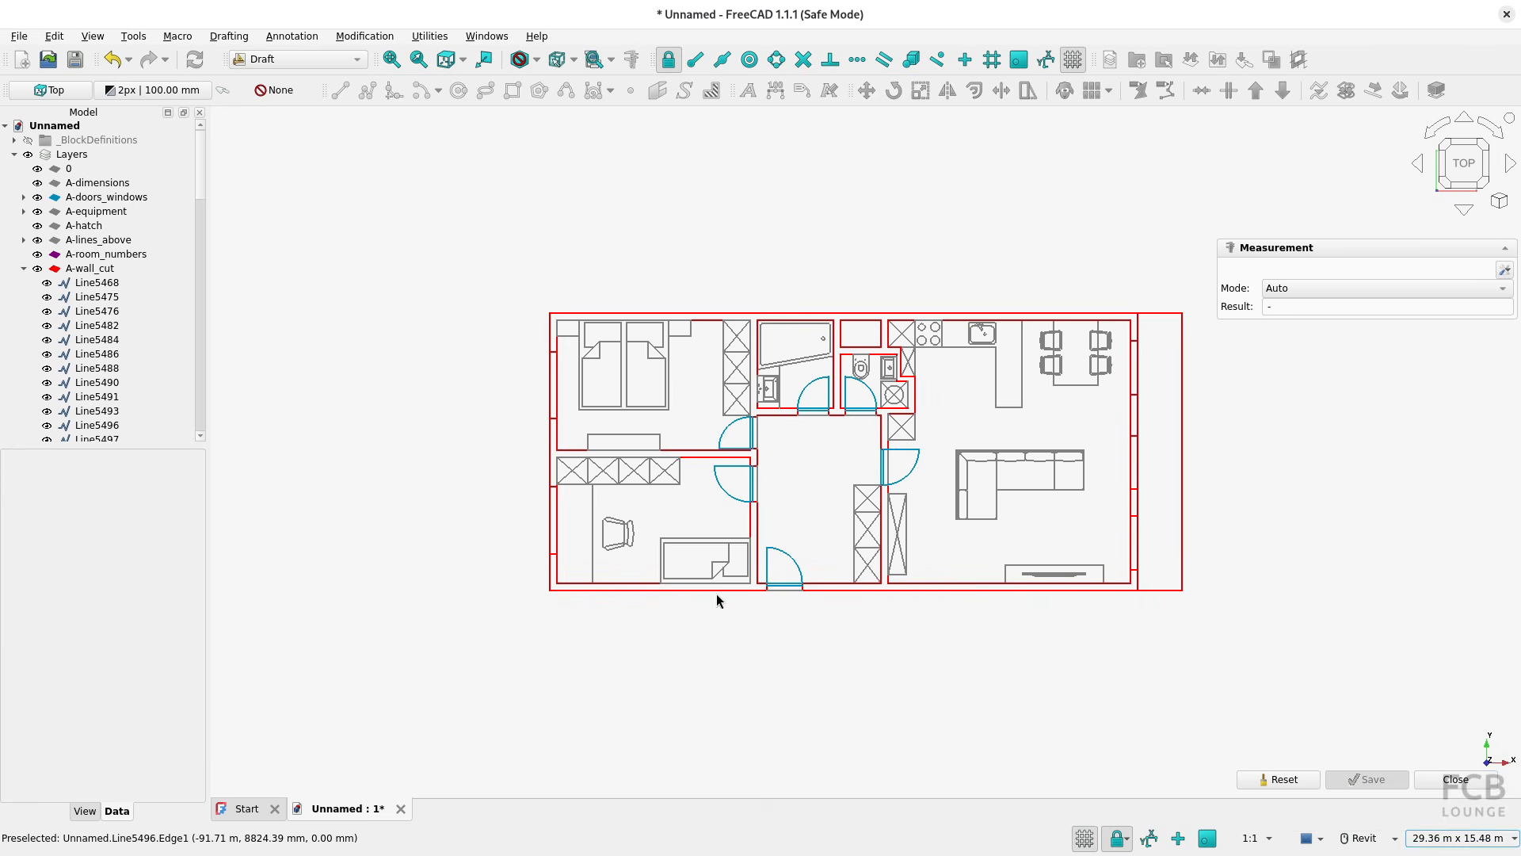
# Replace the current document, unsaved, with a new empty one and set the unit system to Meter decimal (m, m², m³)
pyautogui.click(400, 808)
pyautogui.click(648, 465)
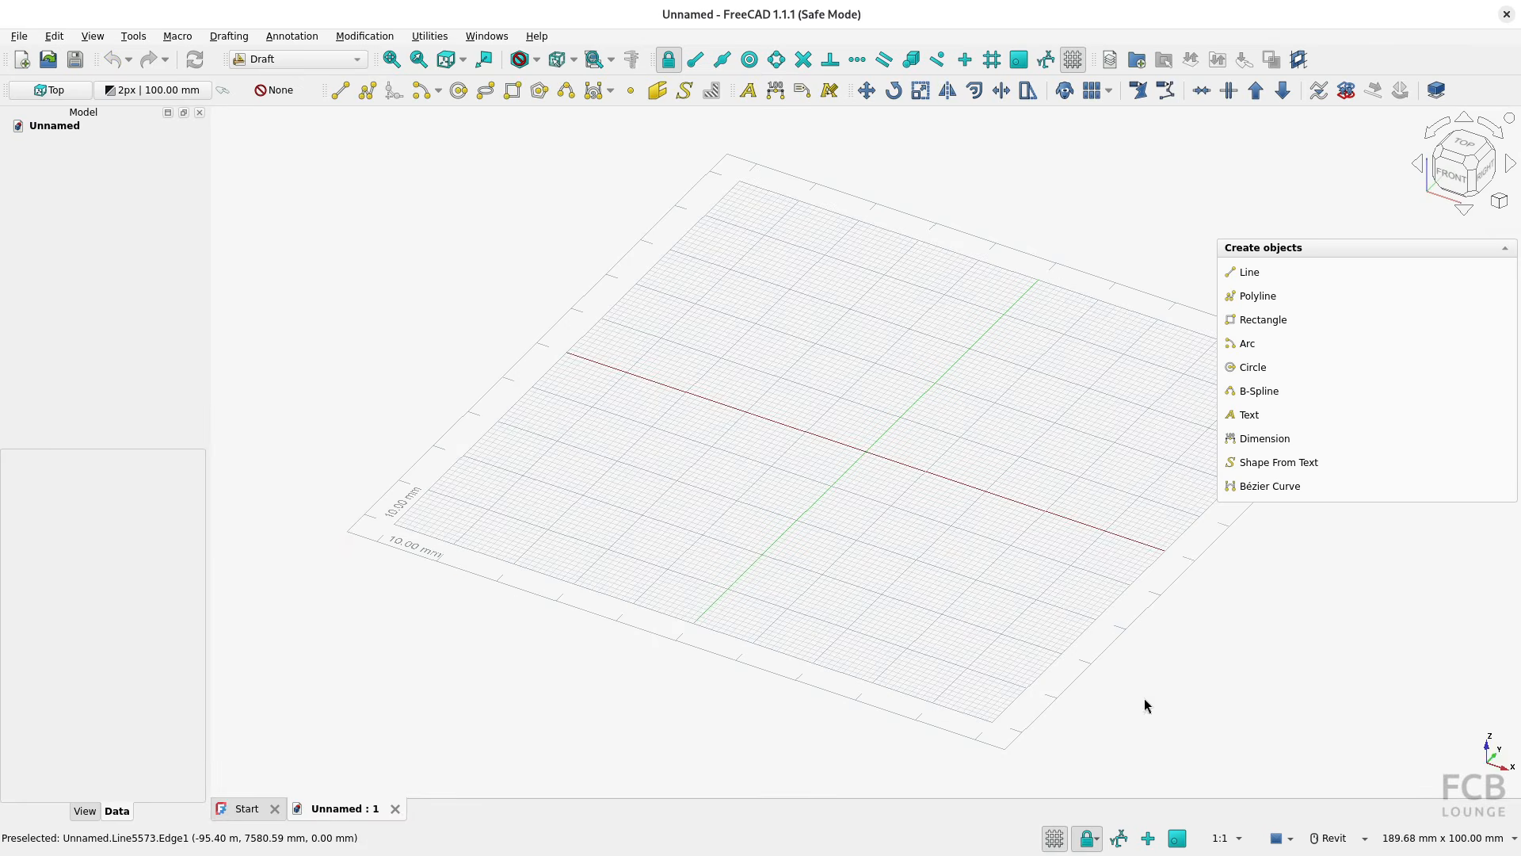
pyautogui.click(1465, 840)
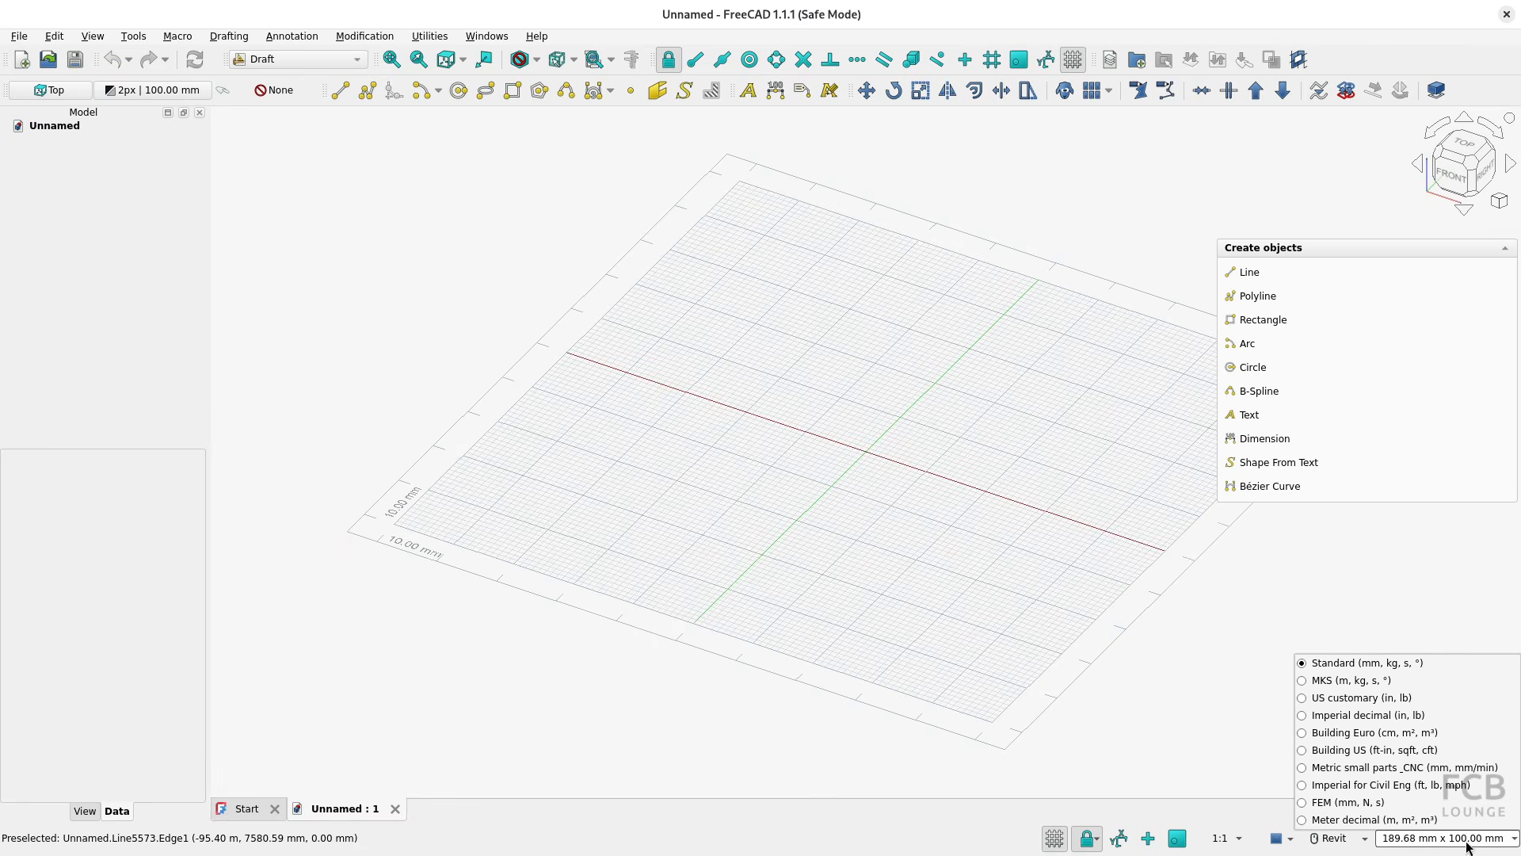
pyautogui.click(1339, 821)
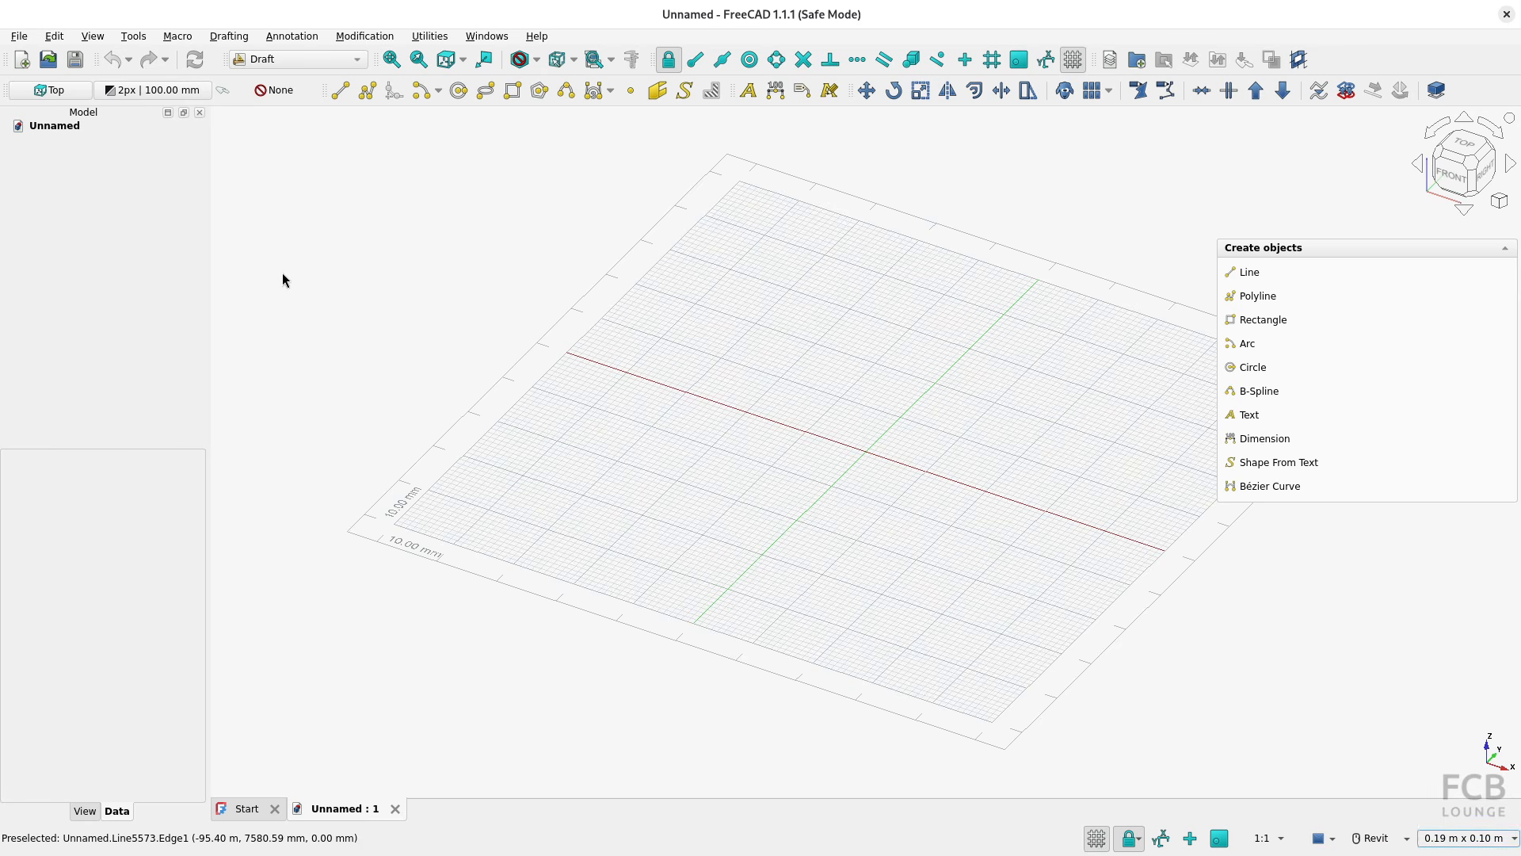
# Import plan_view_unit_308.dxf into the empty document as individual Part shapes
pyautogui.click(31, 42)
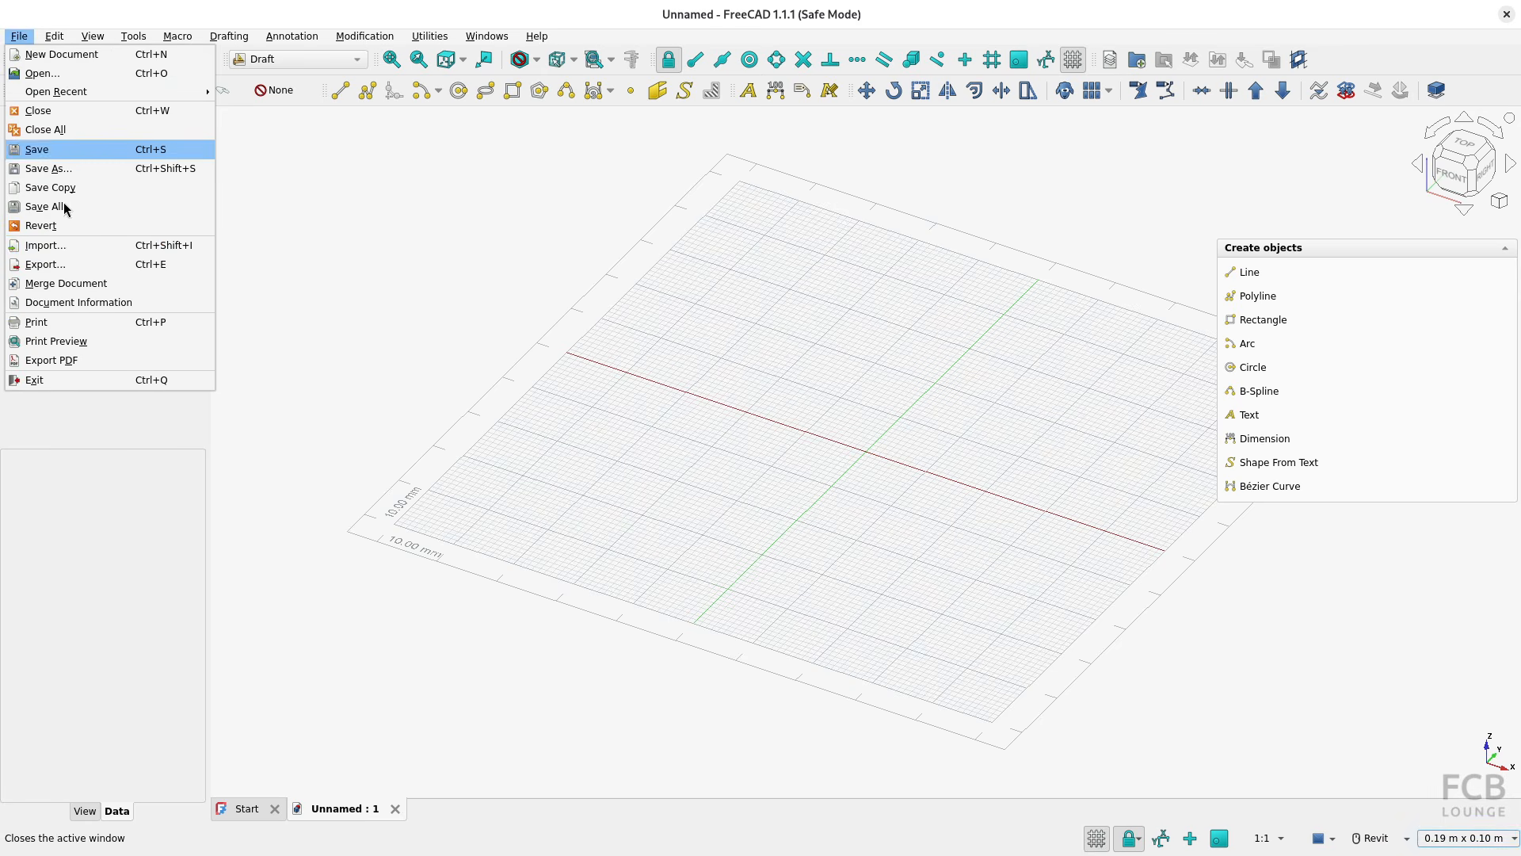
pyautogui.click(60, 252)
pyautogui.click(744, 485)
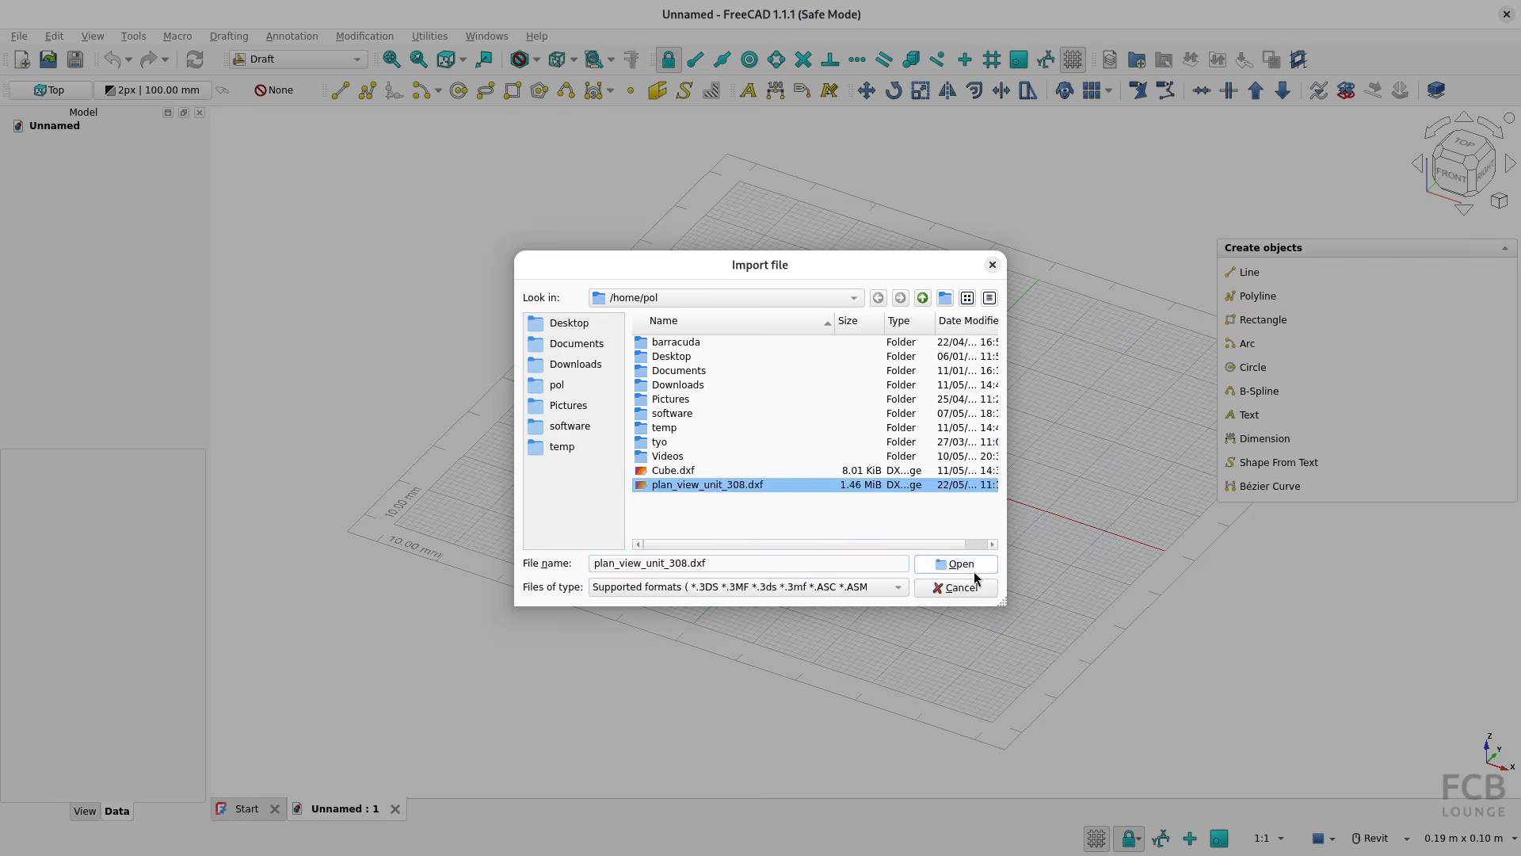
pyautogui.click(961, 564)
pyautogui.click(612, 359)
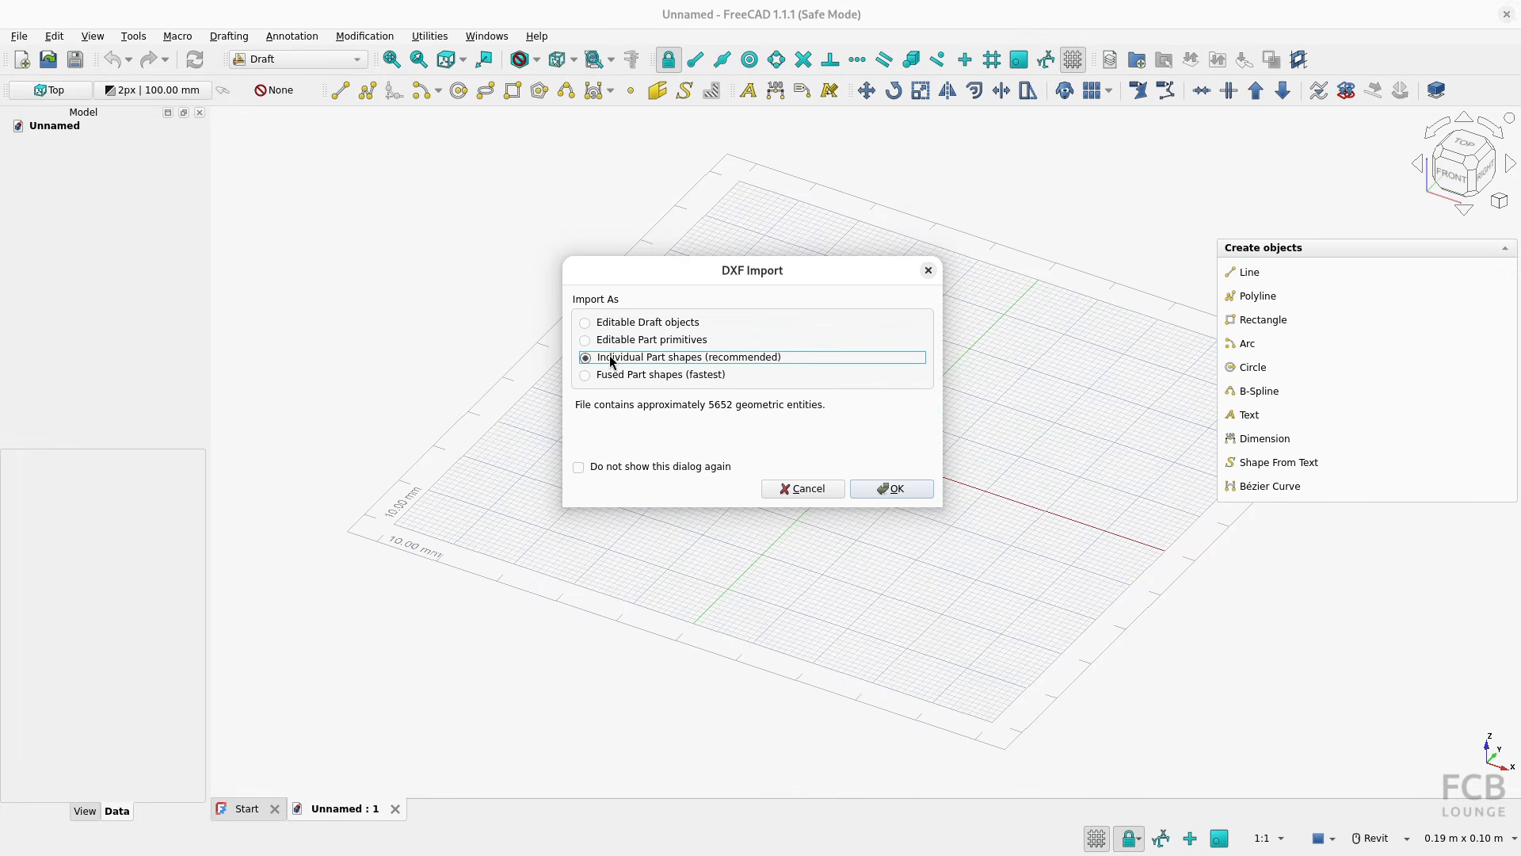
pyautogui.click(896, 489)
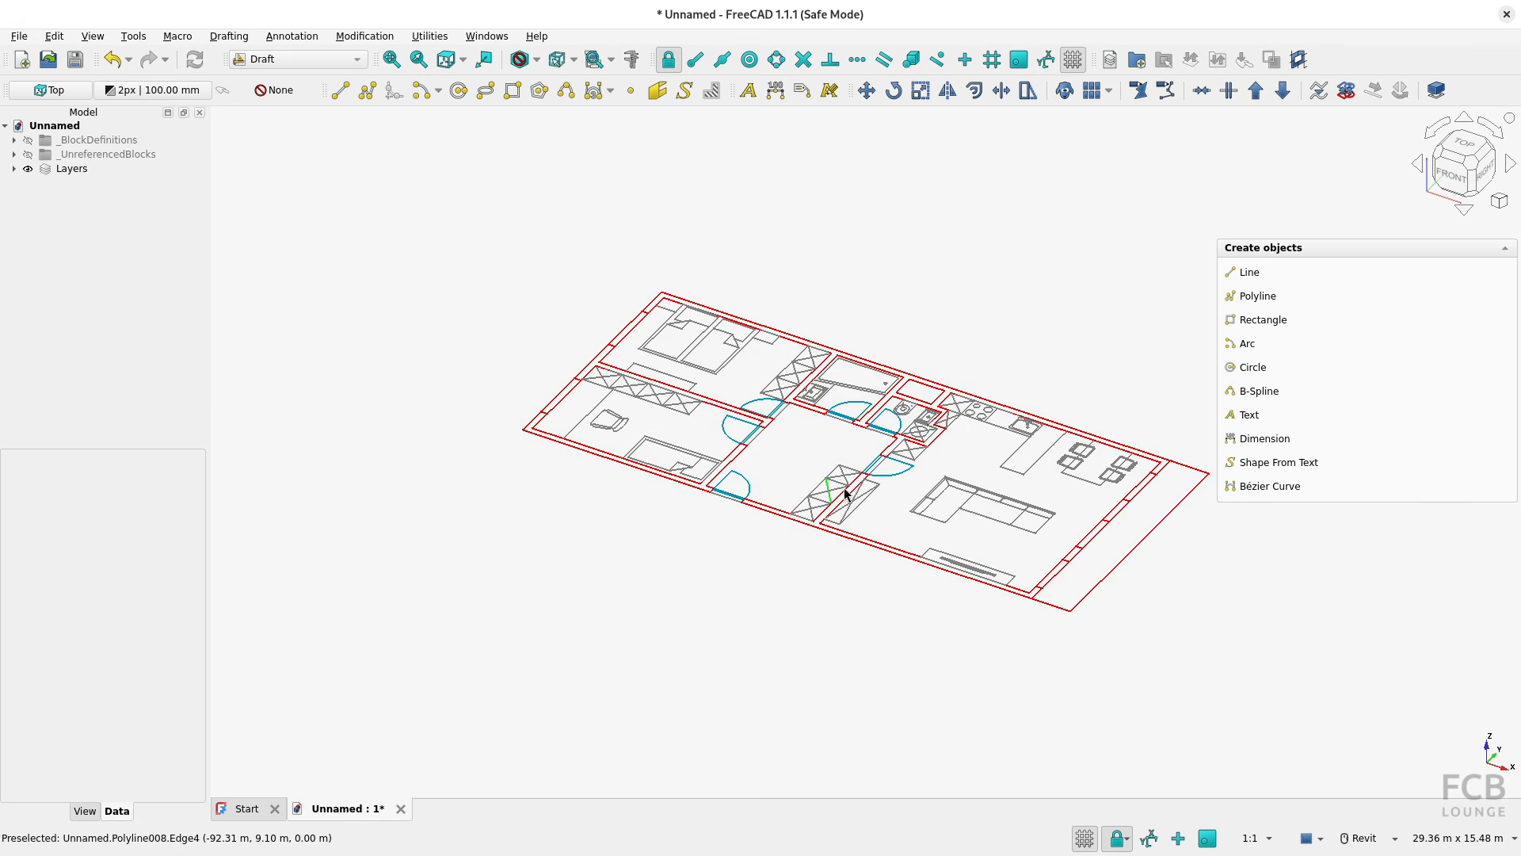
# Measure the length of the living room's lower inner wall line in top view without saving the measurement
pyautogui.click(1466, 144)
pyautogui.click(1004, 582)
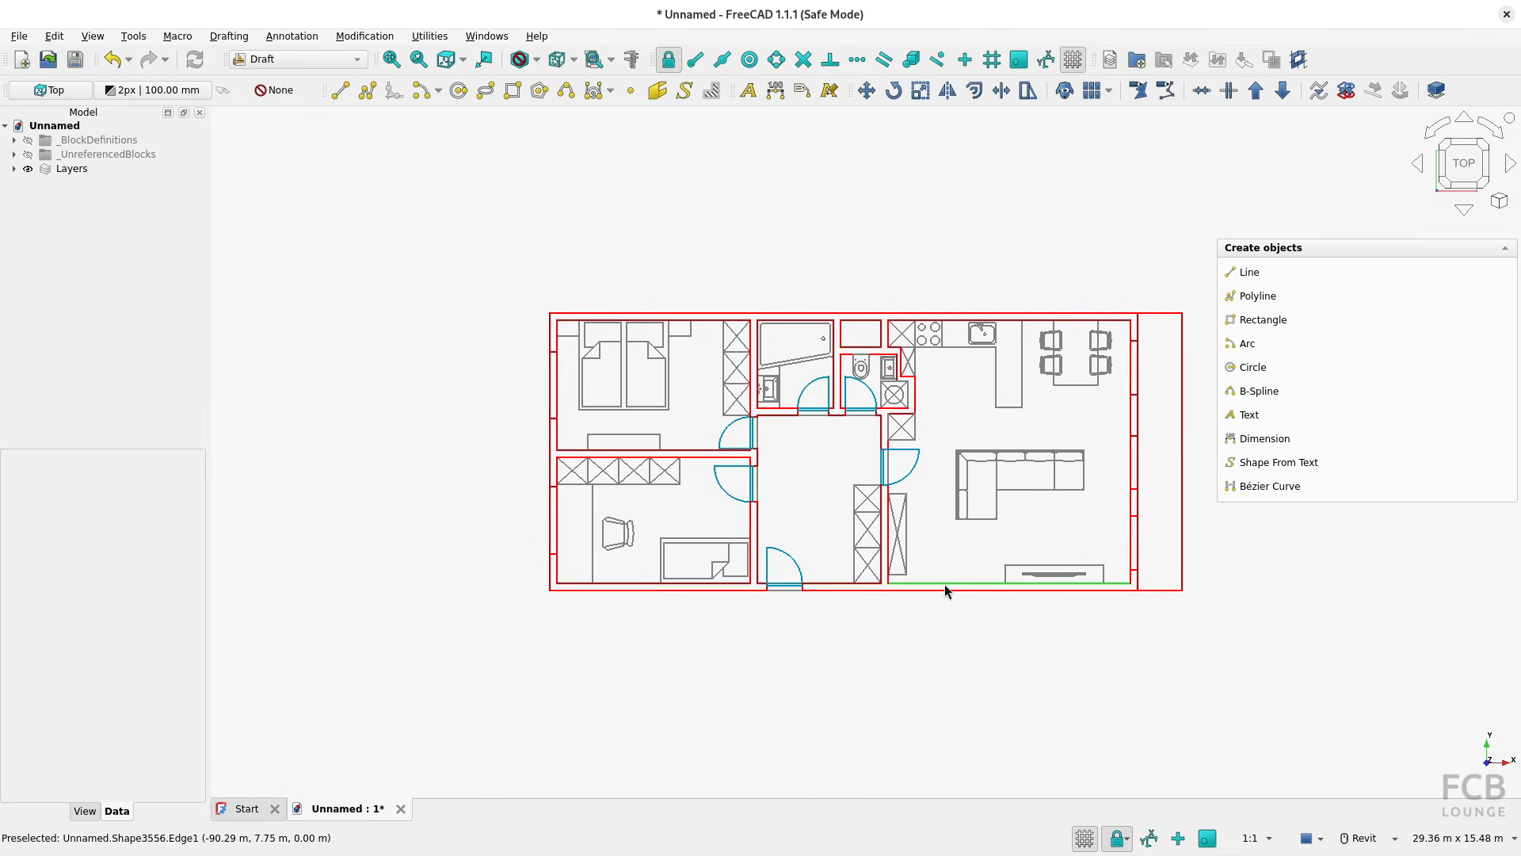
pyautogui.click(632, 59)
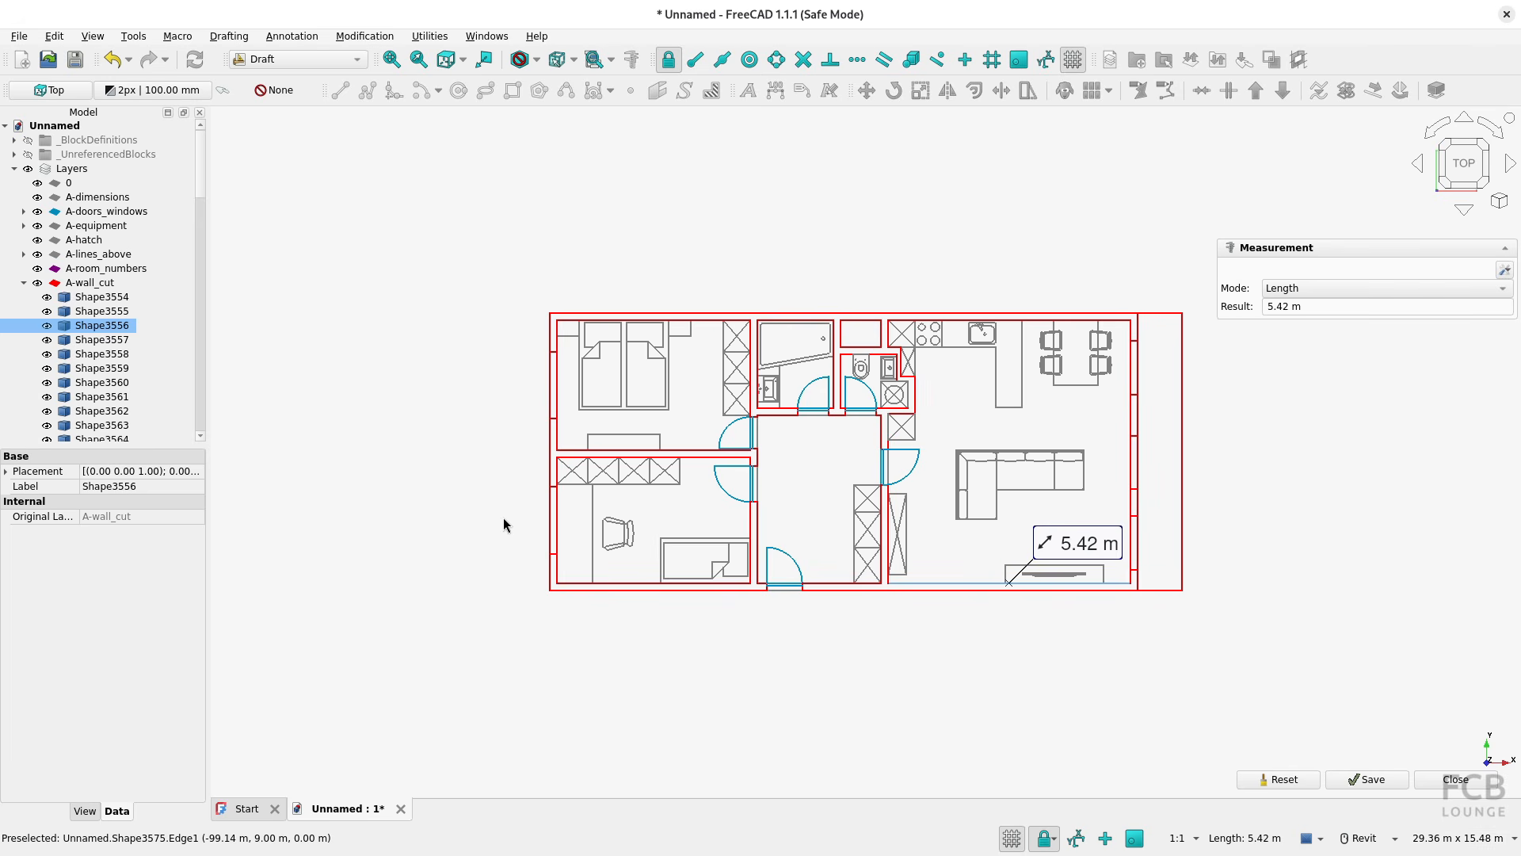
pyautogui.click(1427, 776)
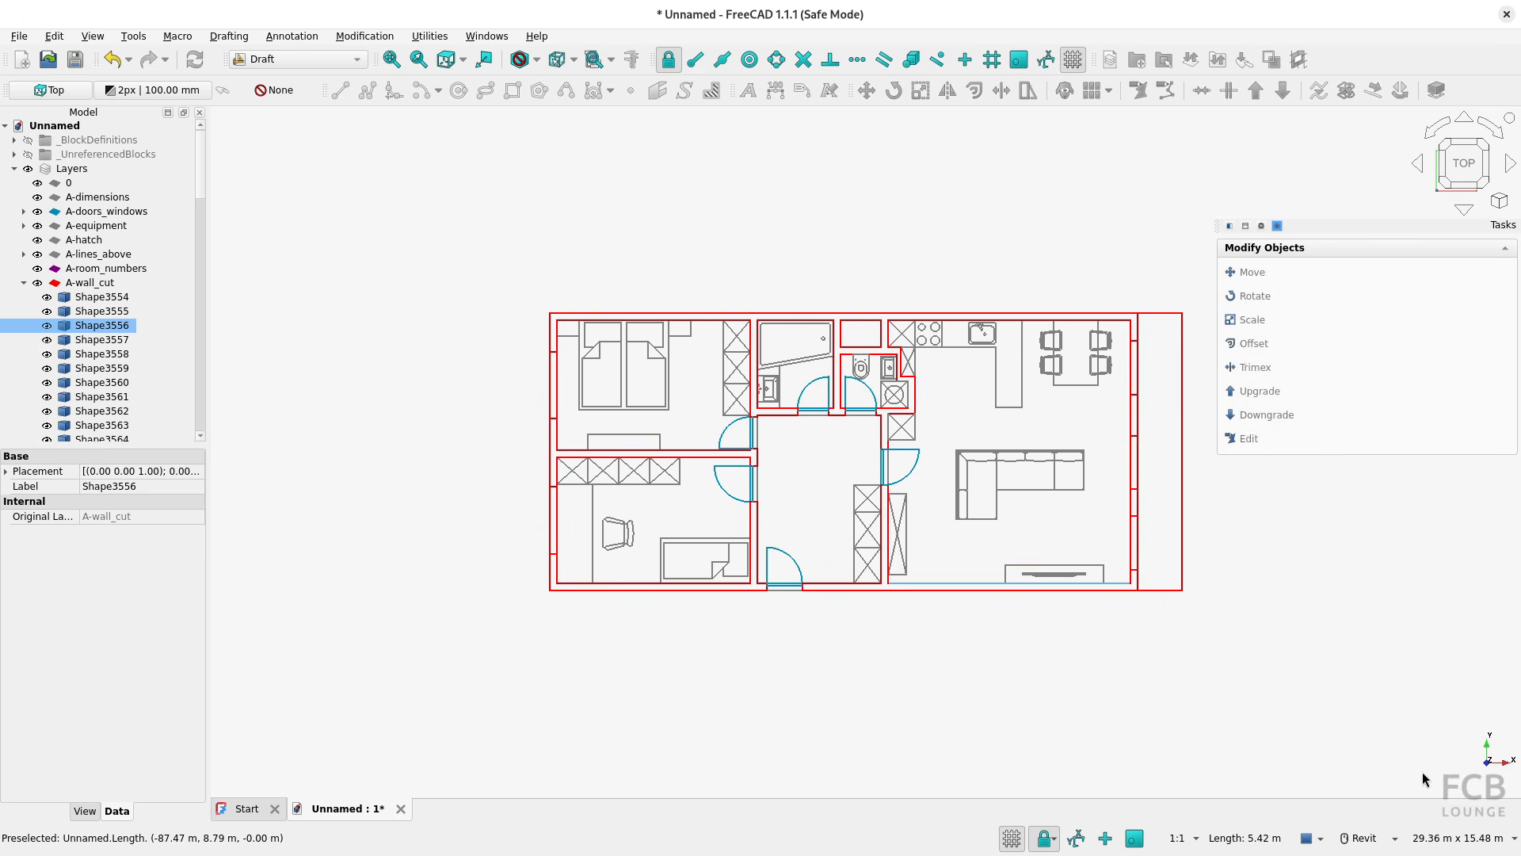
pyautogui.click(935, 522)
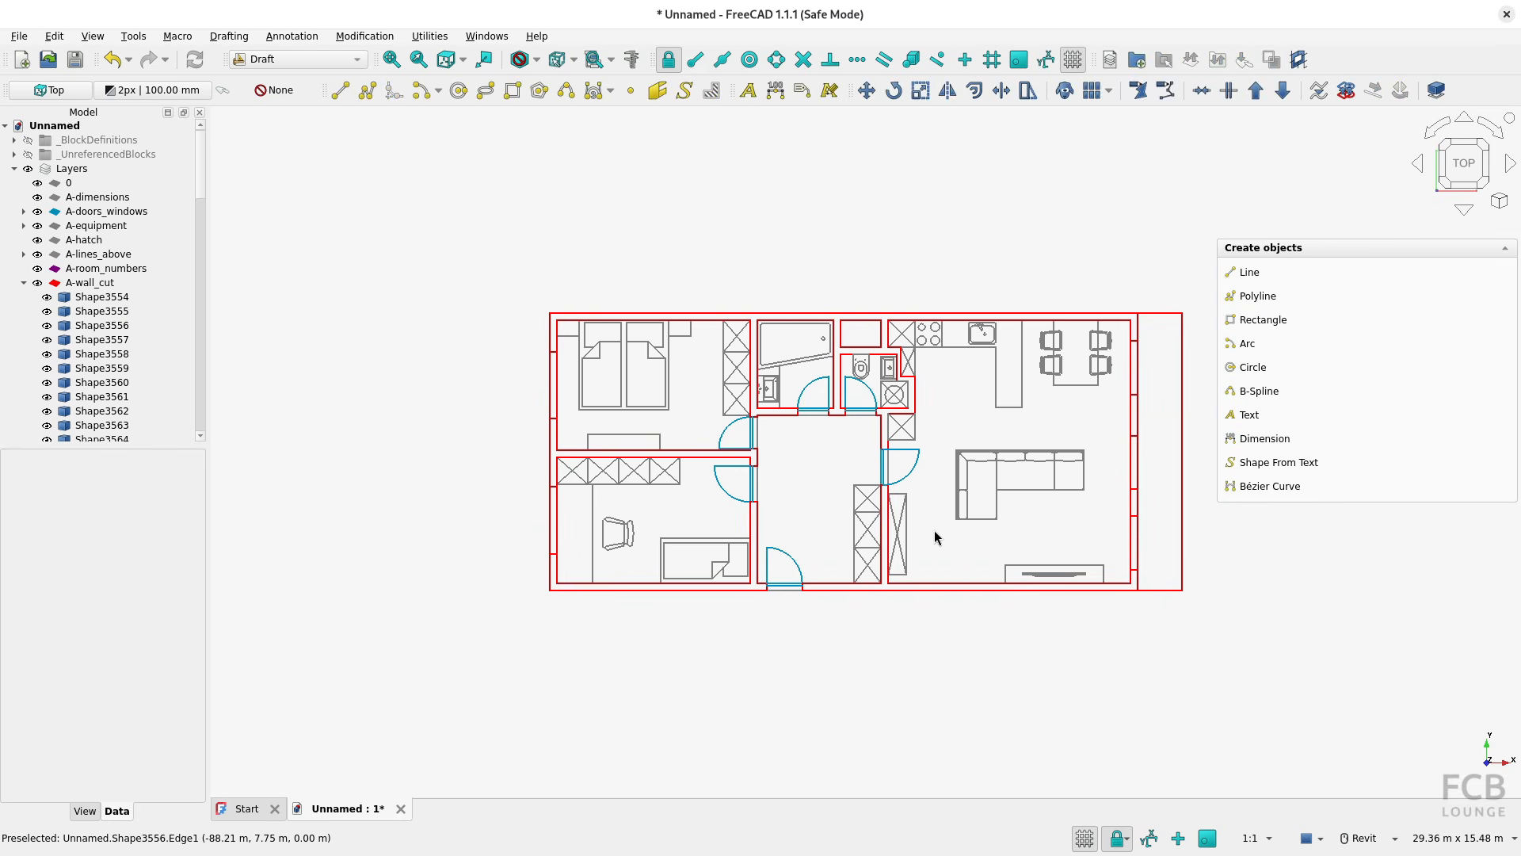
# Compare the imported plan with the original in ODA Drawings Explorer, checking room numbers and dimensions, and switch back to FreeCAD
pyautogui.moveTo(819, 502); pyautogui.dragTo(782, 493, button='middle')
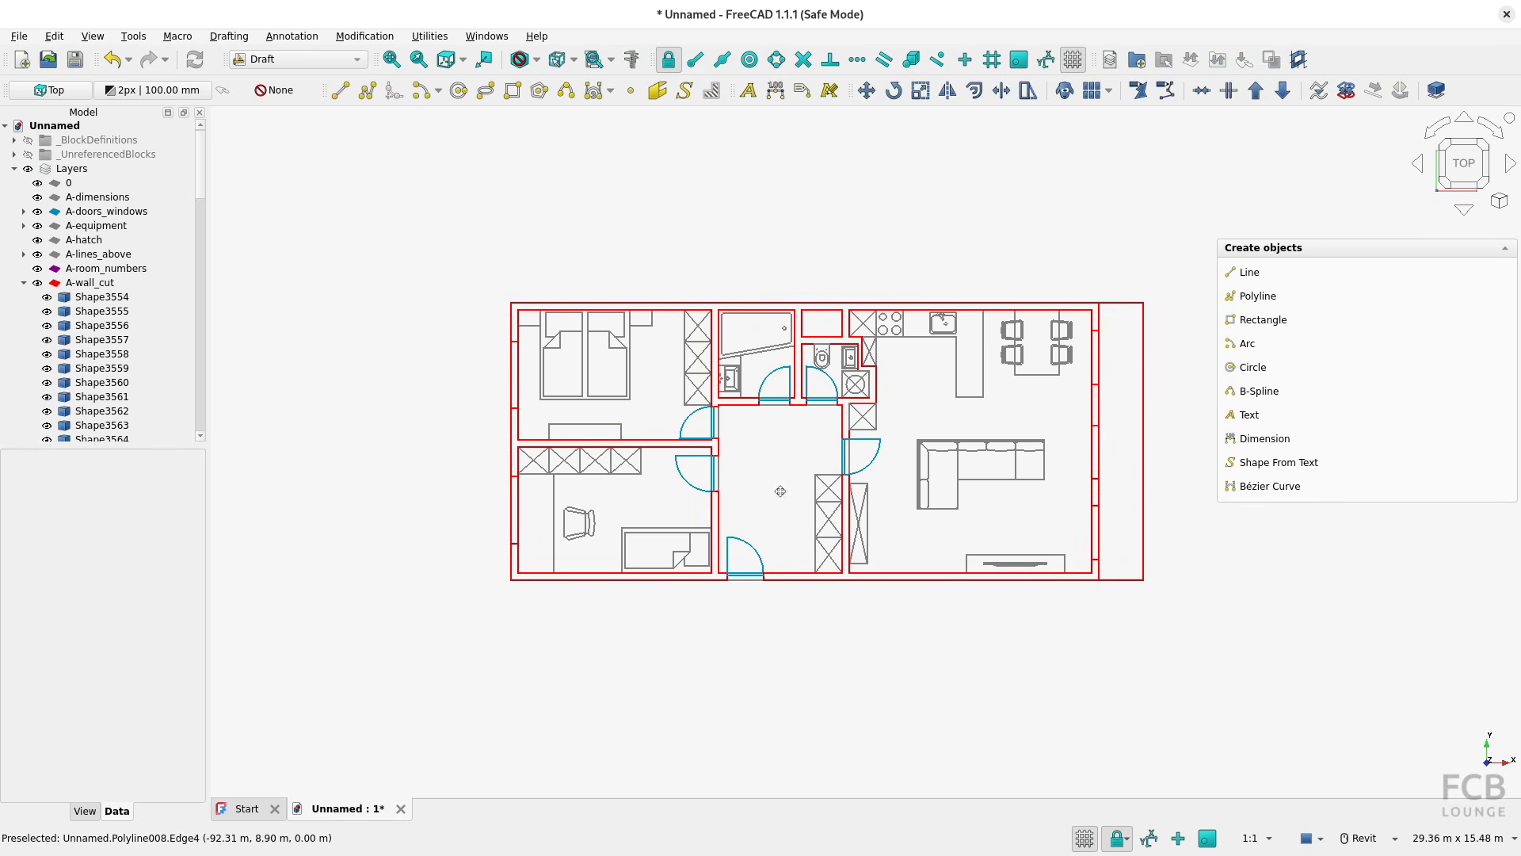
pyautogui.scroll(1, 781, 499)
pyautogui.scroll(1, 713, 510)
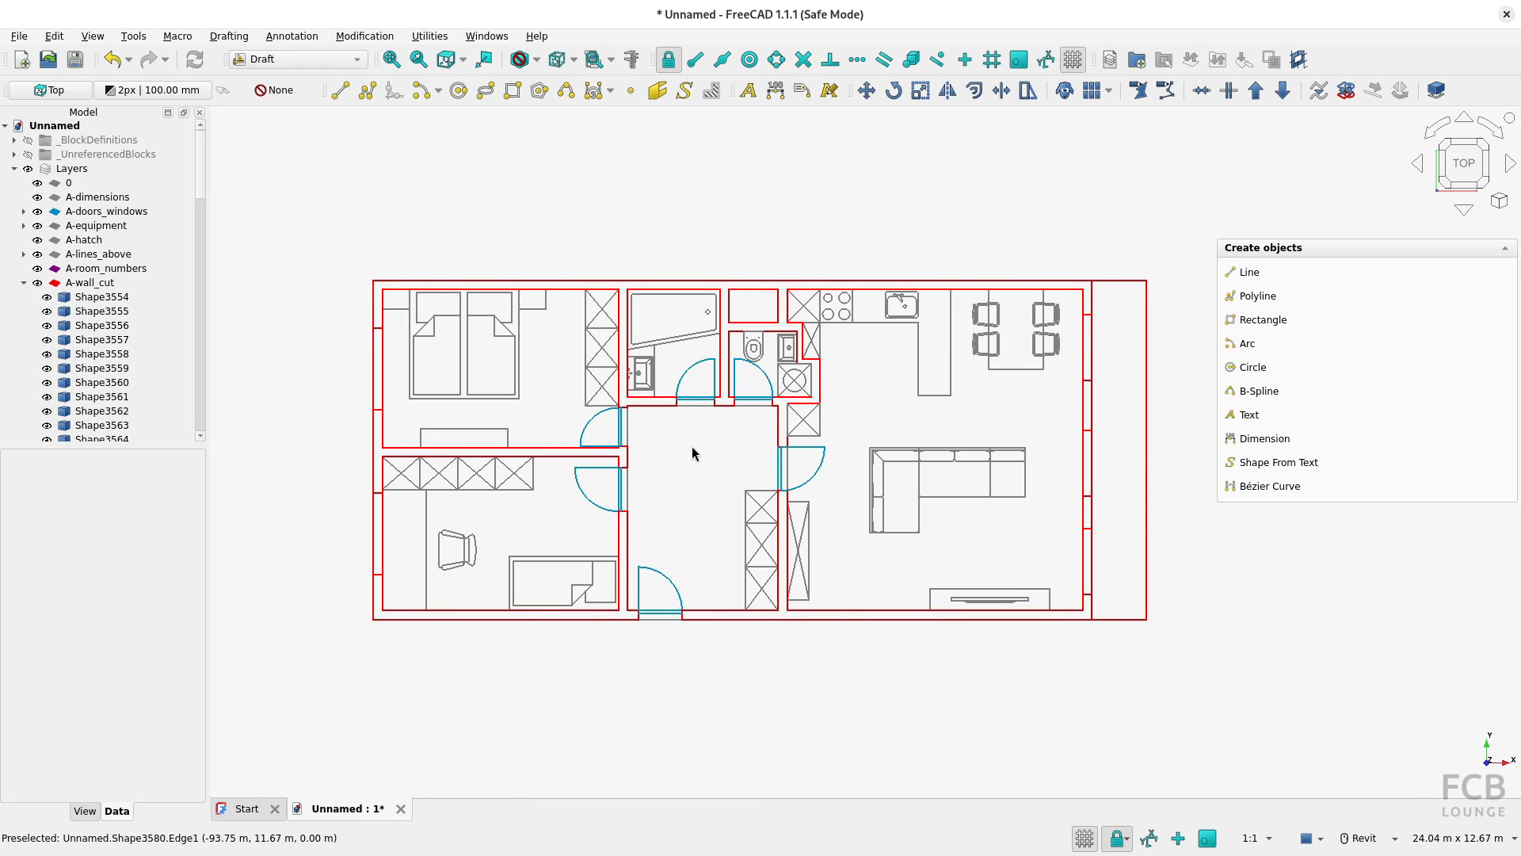
pyautogui.hotkey('alt', 'Tab')
pyautogui.click(724, 441)
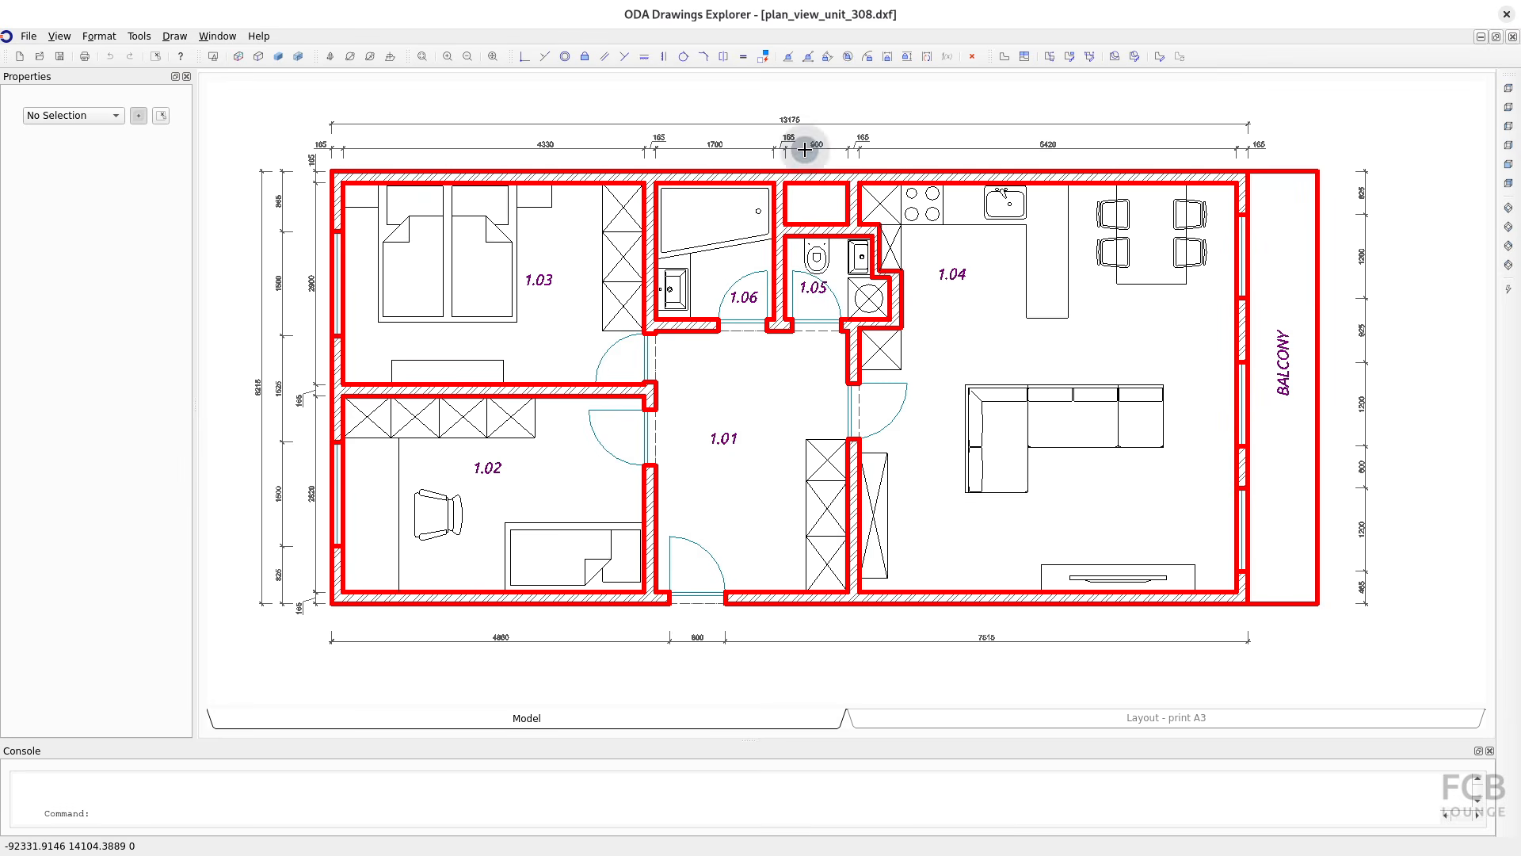
pyautogui.hotkey('alt', 'Tab')
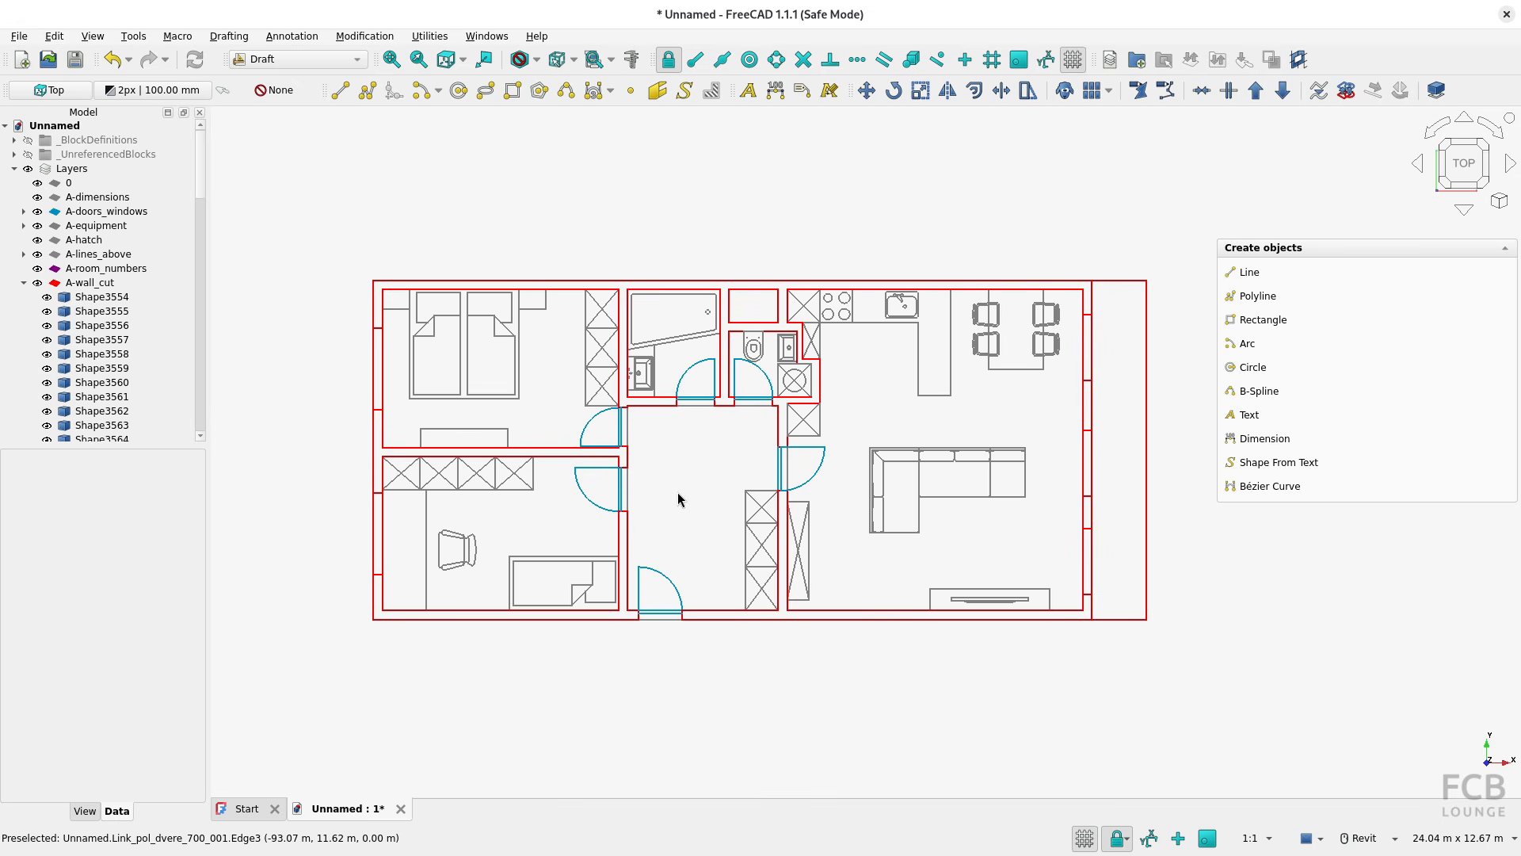
# Enable the import of texts and dimensions in the DXF import preferences
pyautogui.click(54, 37)
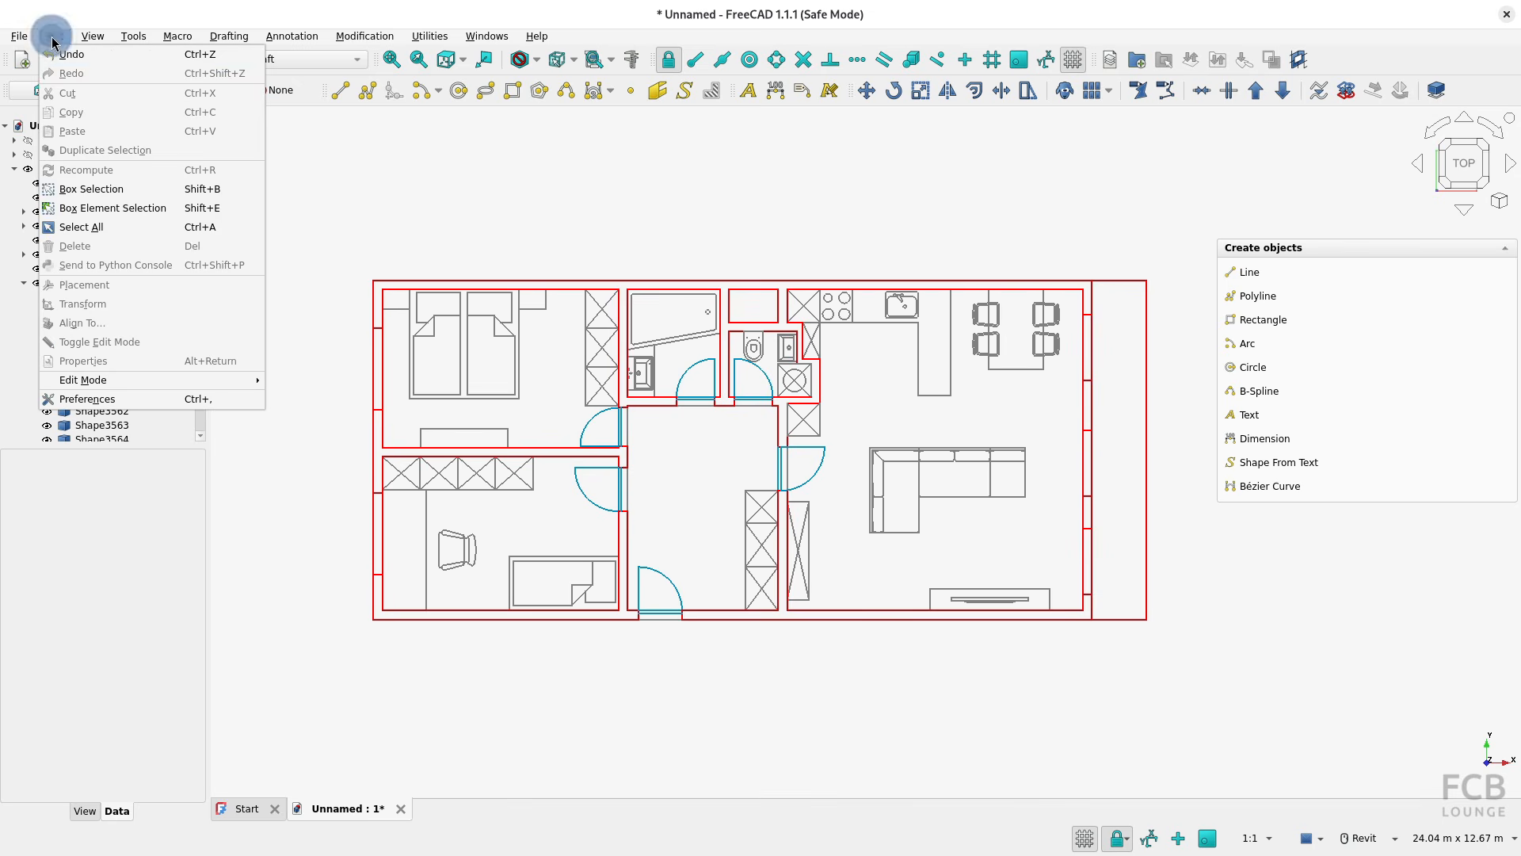
pyautogui.click(138, 400)
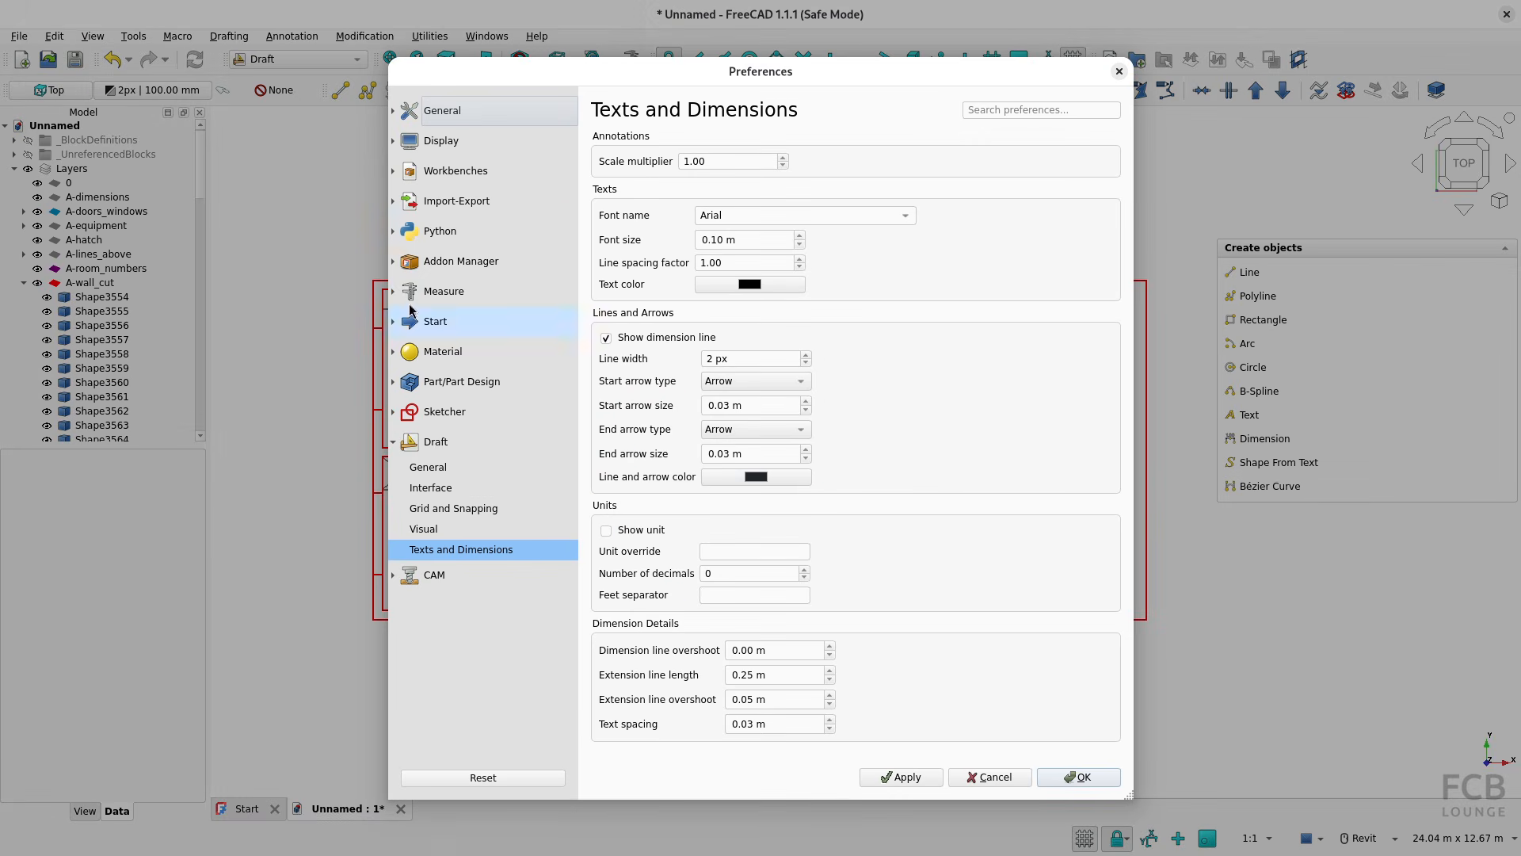
pyautogui.click(455, 201)
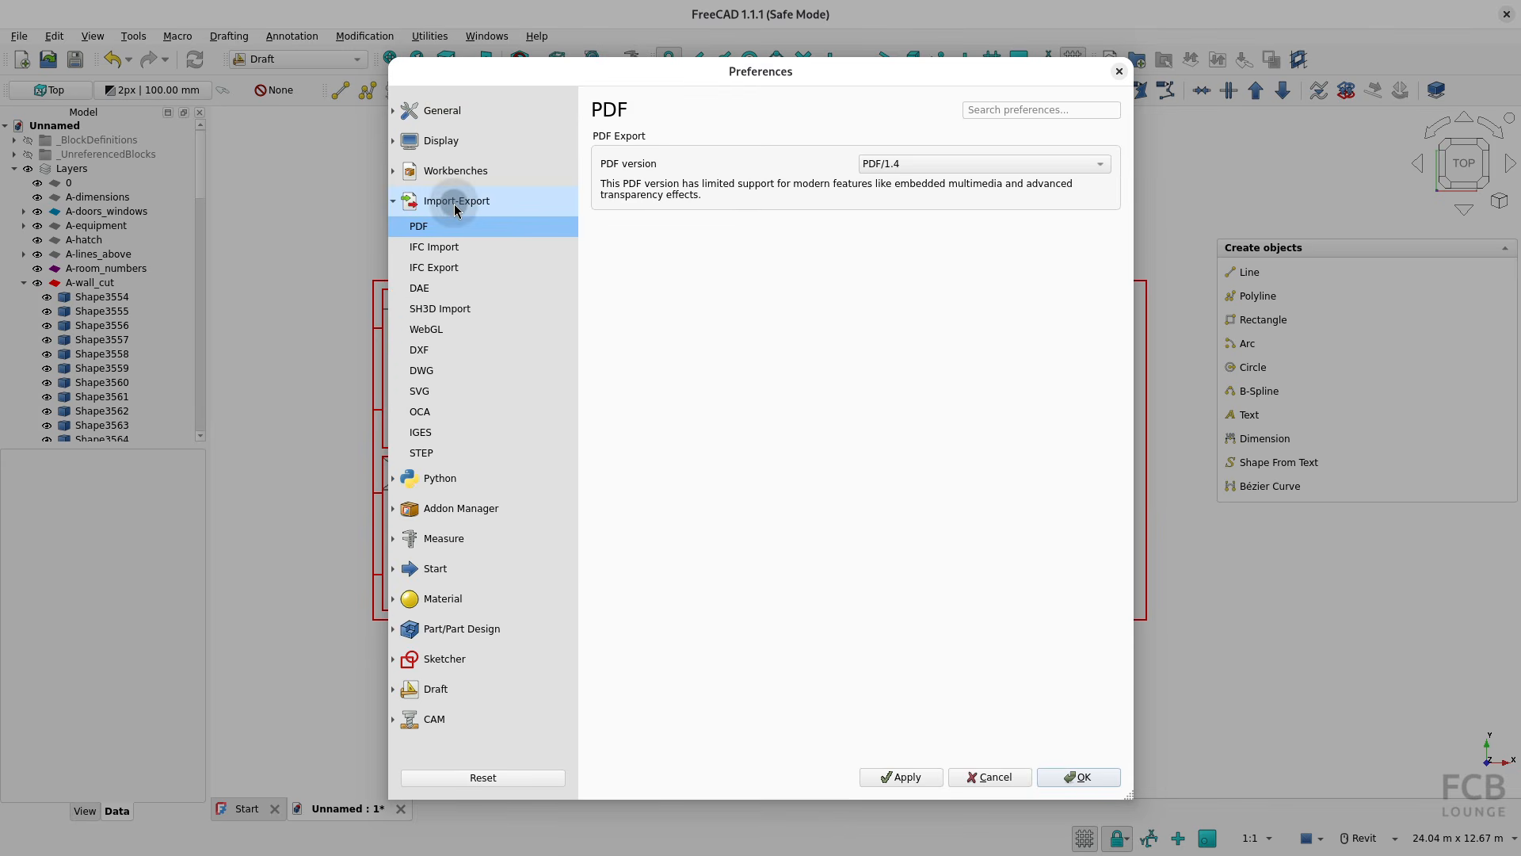
pyautogui.click(438, 351)
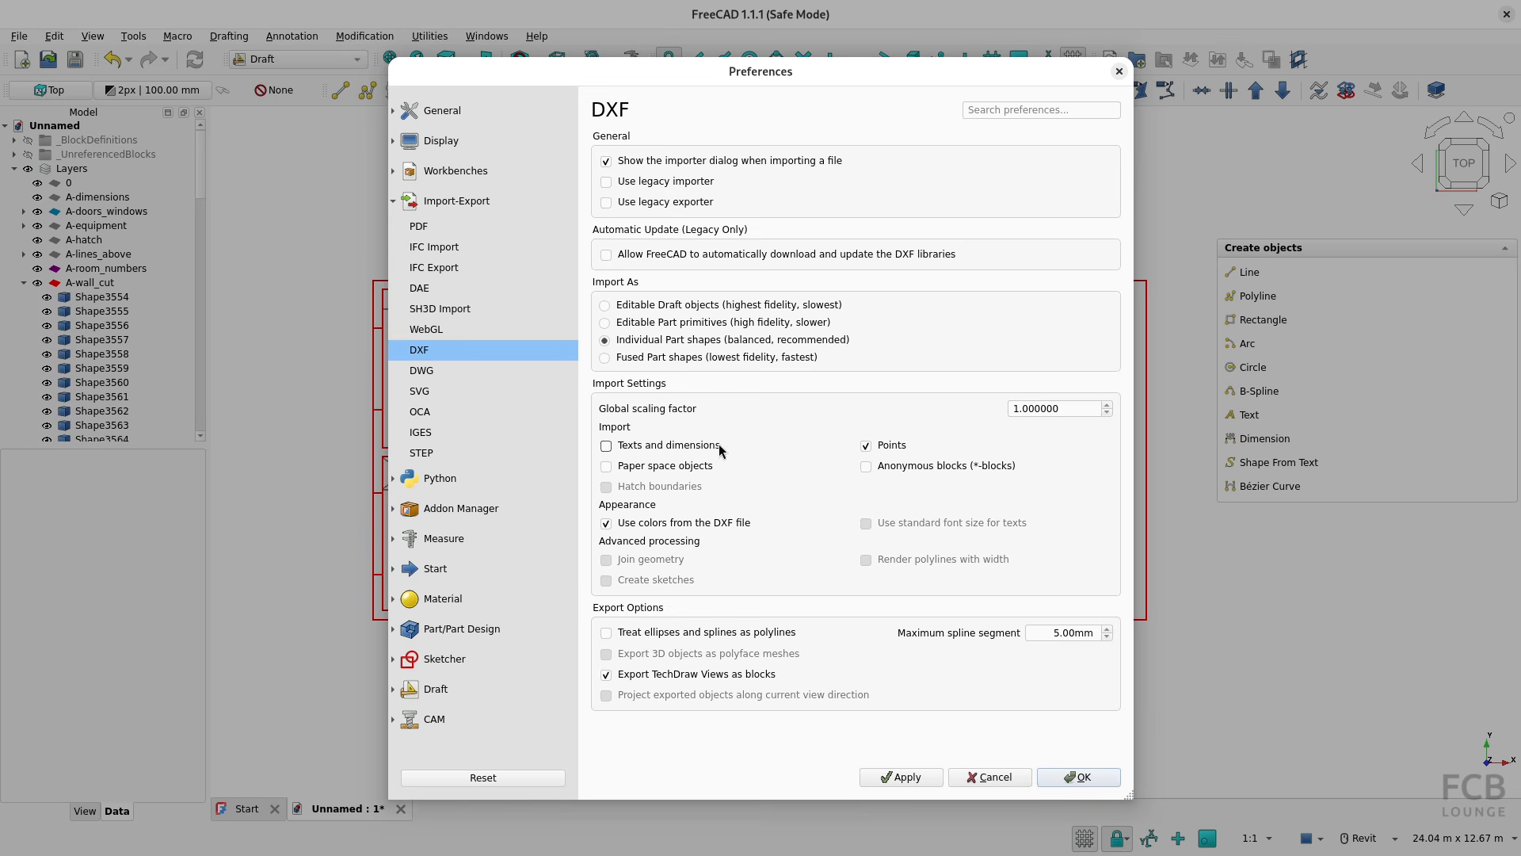
pyautogui.click(606, 448)
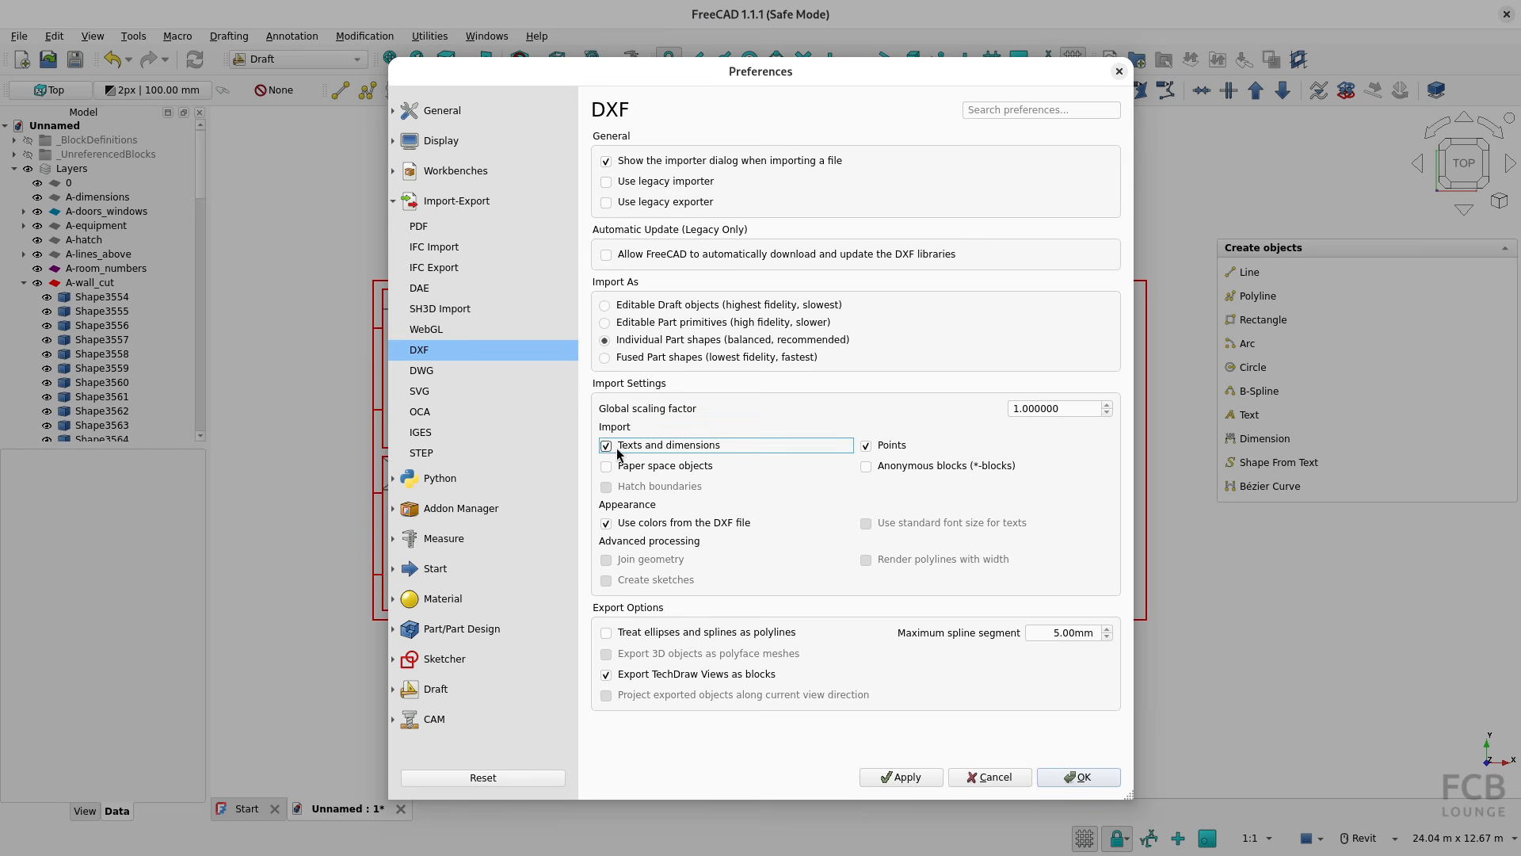
pyautogui.click(1084, 776)
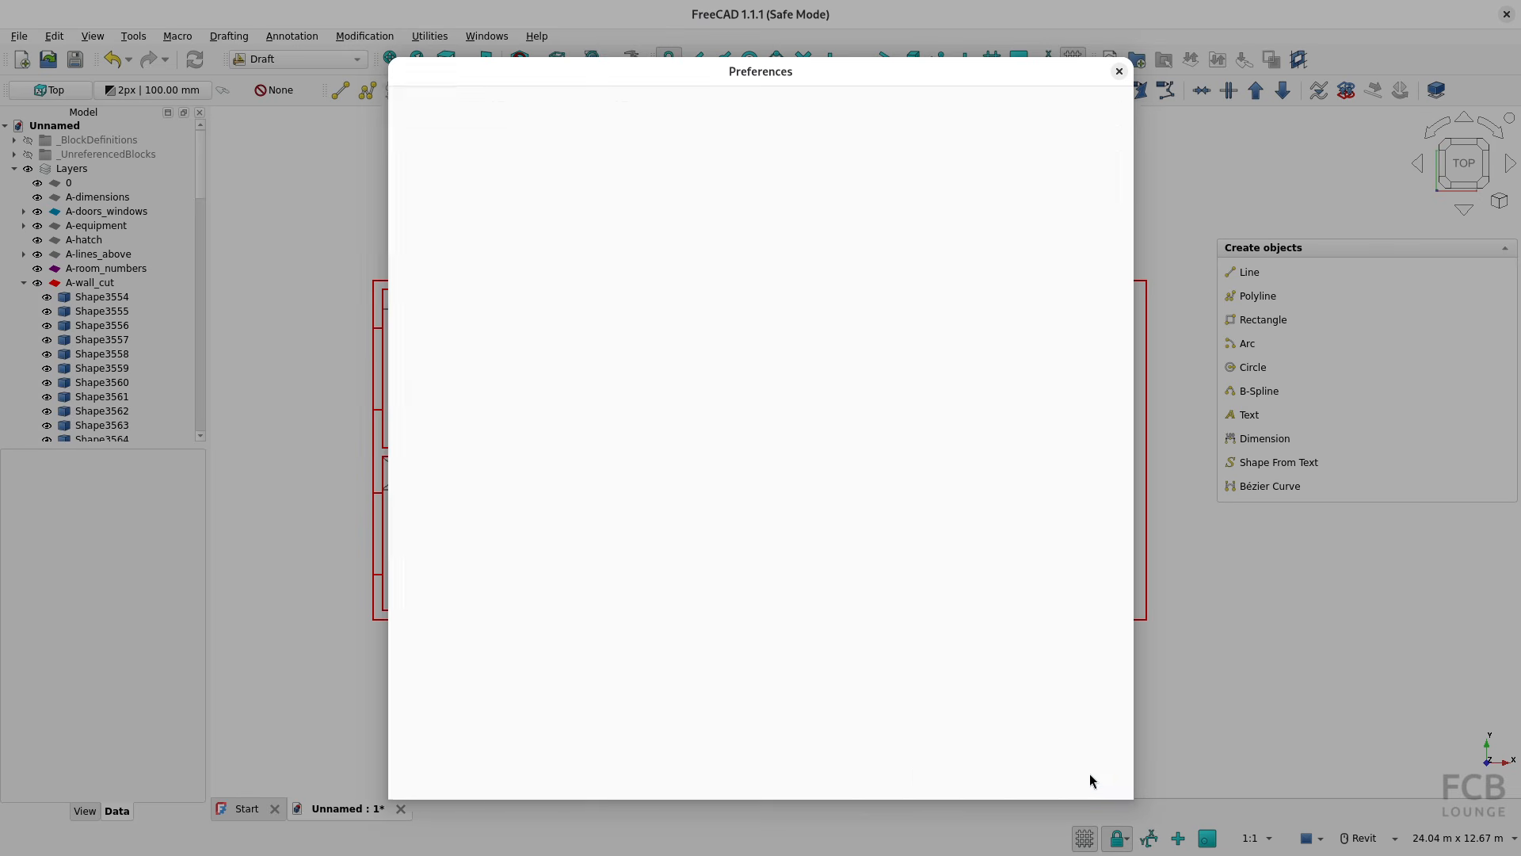
# Close the current document without saving and create a new empty one
pyautogui.click(401, 809)
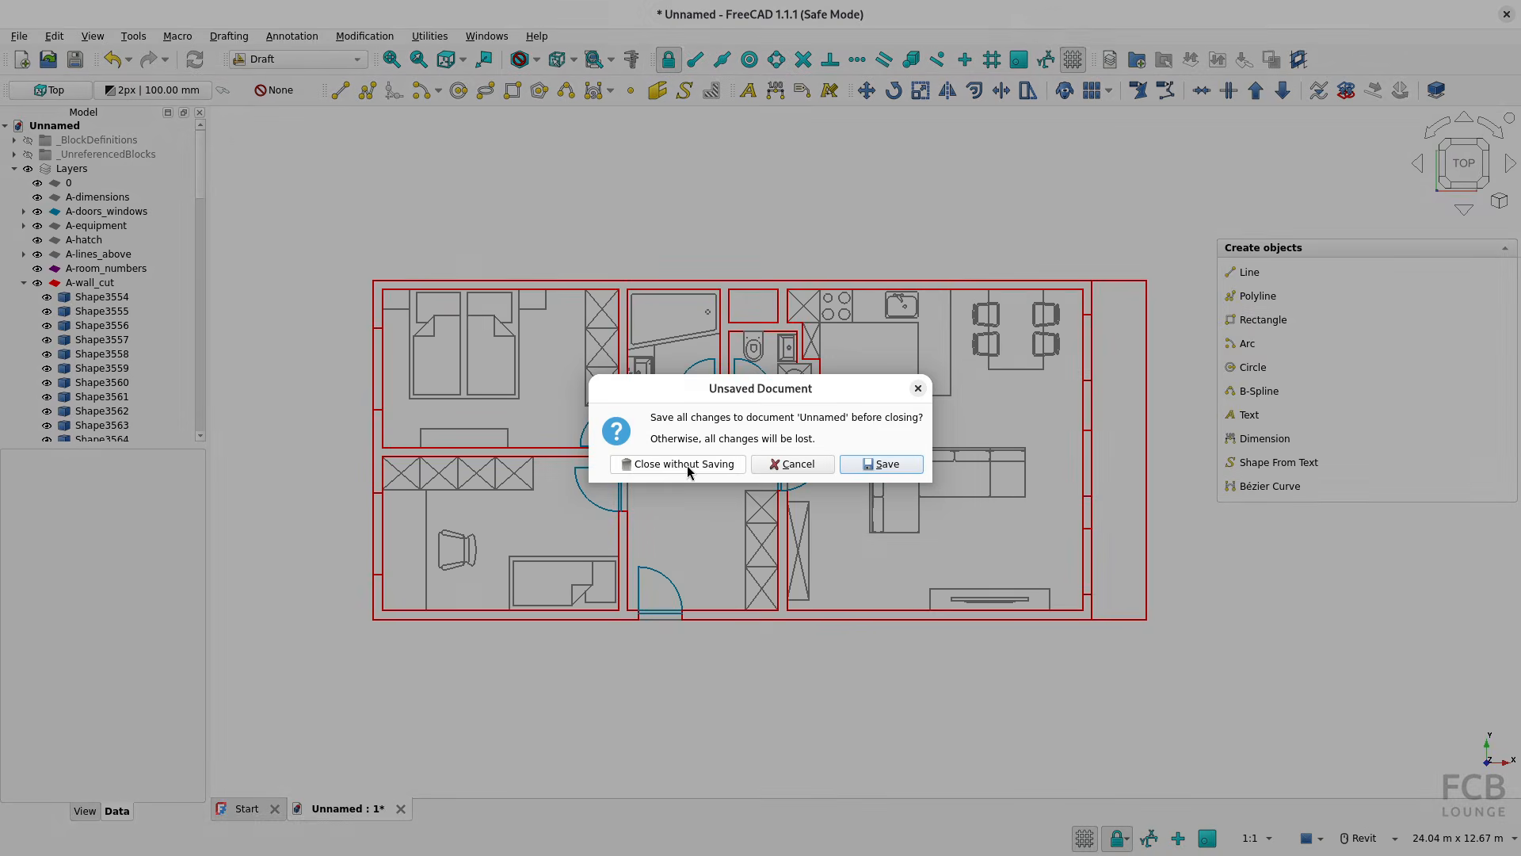
pyautogui.click(689, 465)
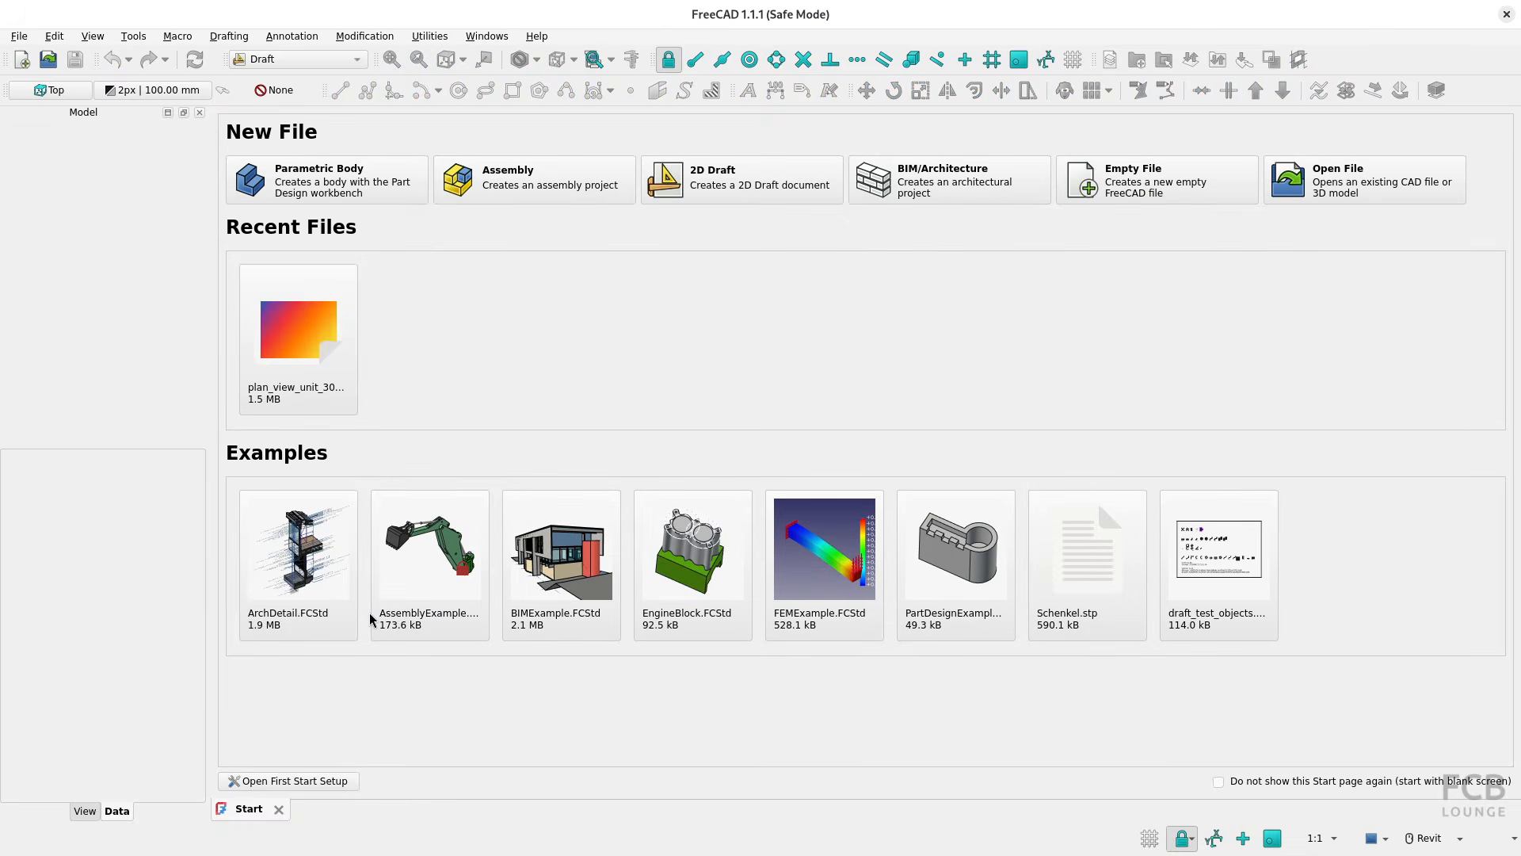
pyautogui.hotkey('ctrl', 'n')
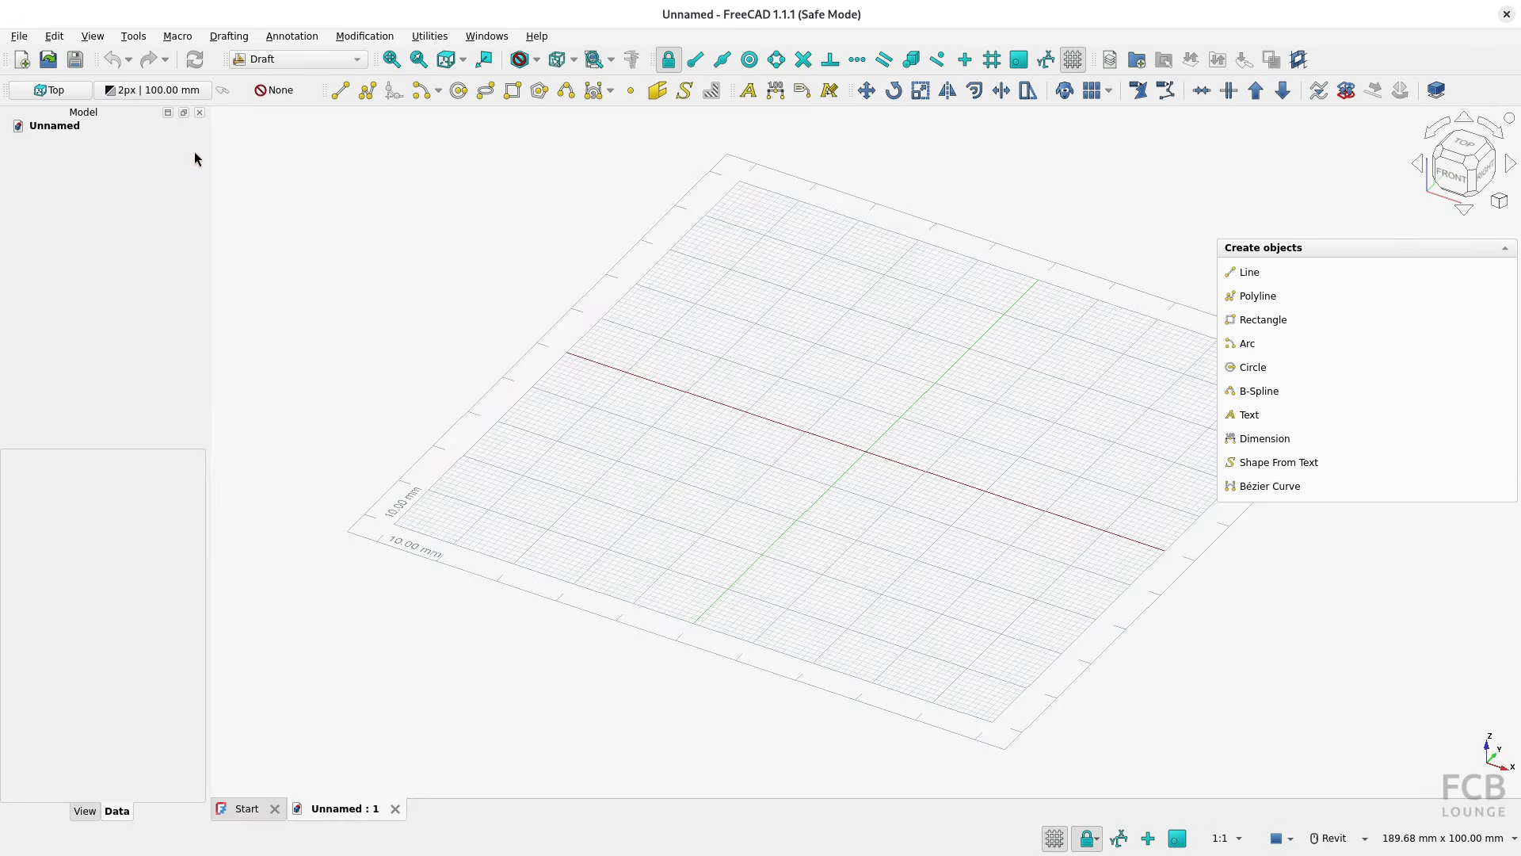
# Import plan_view_unit_308.dxf again as individual Part shapes, including its texts and dimensions
pyautogui.click(19, 36)
pyautogui.click(89, 247)
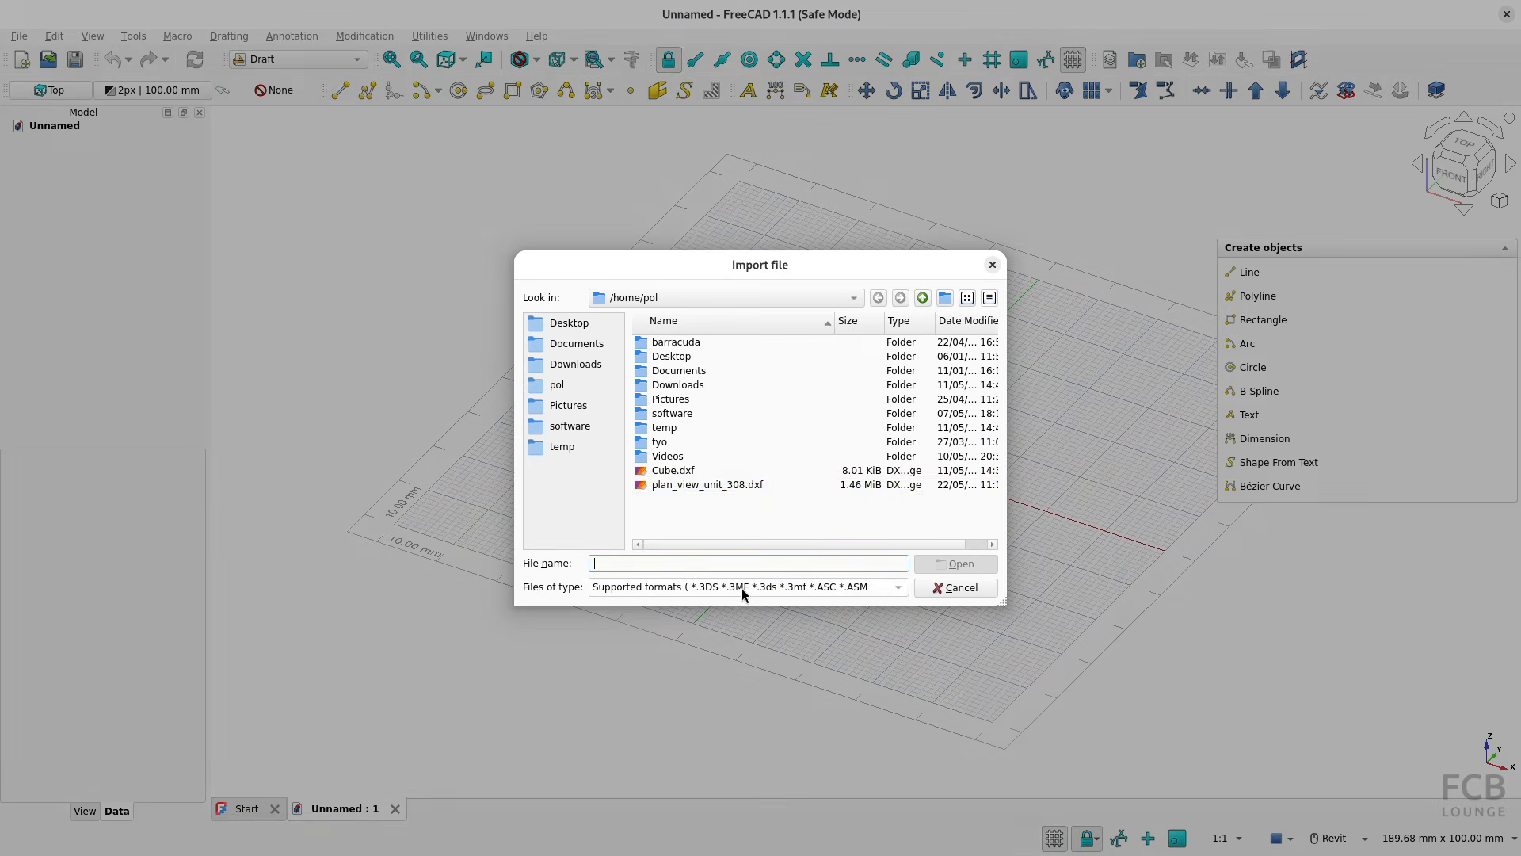
pyautogui.click(761, 485)
pyautogui.click(964, 564)
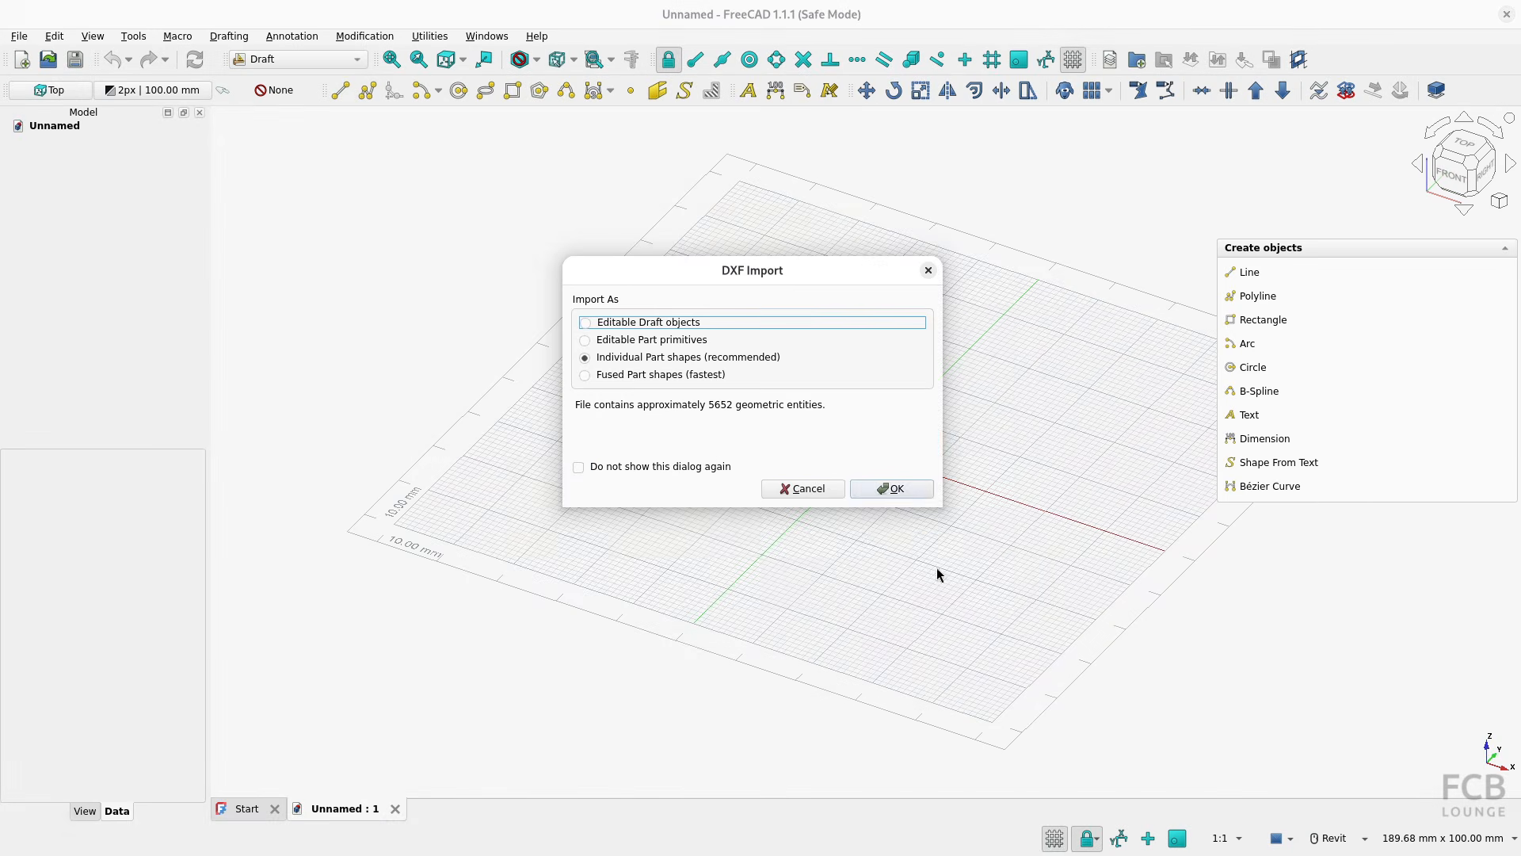
pyautogui.click(886, 496)
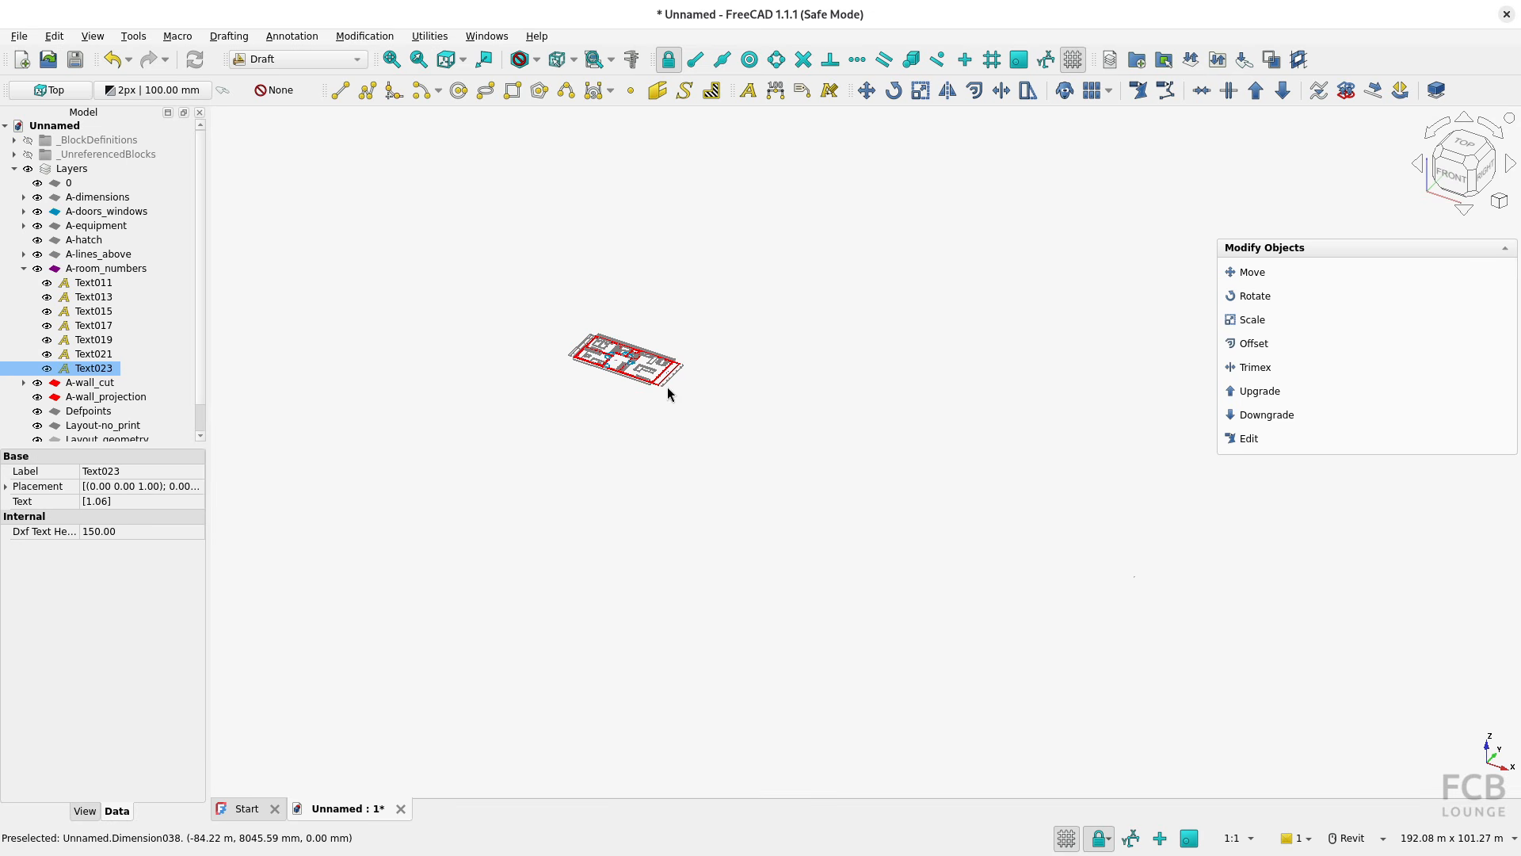
# Show the plan from the top and select the room number text 1.06 to inspect its properties
pyautogui.click(1463, 144)
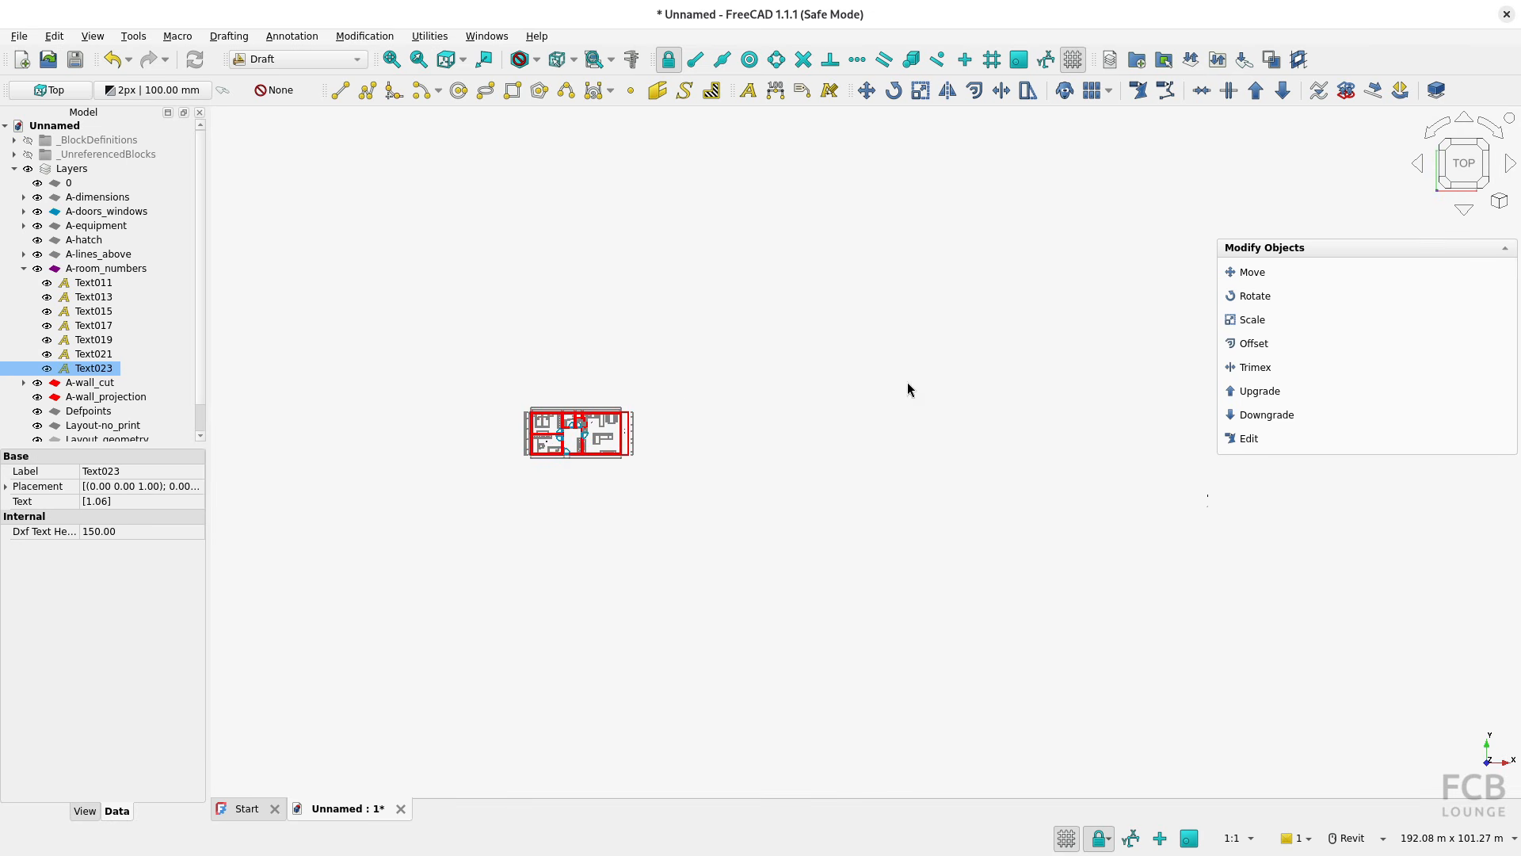
pyautogui.scroll(10, 579, 440)
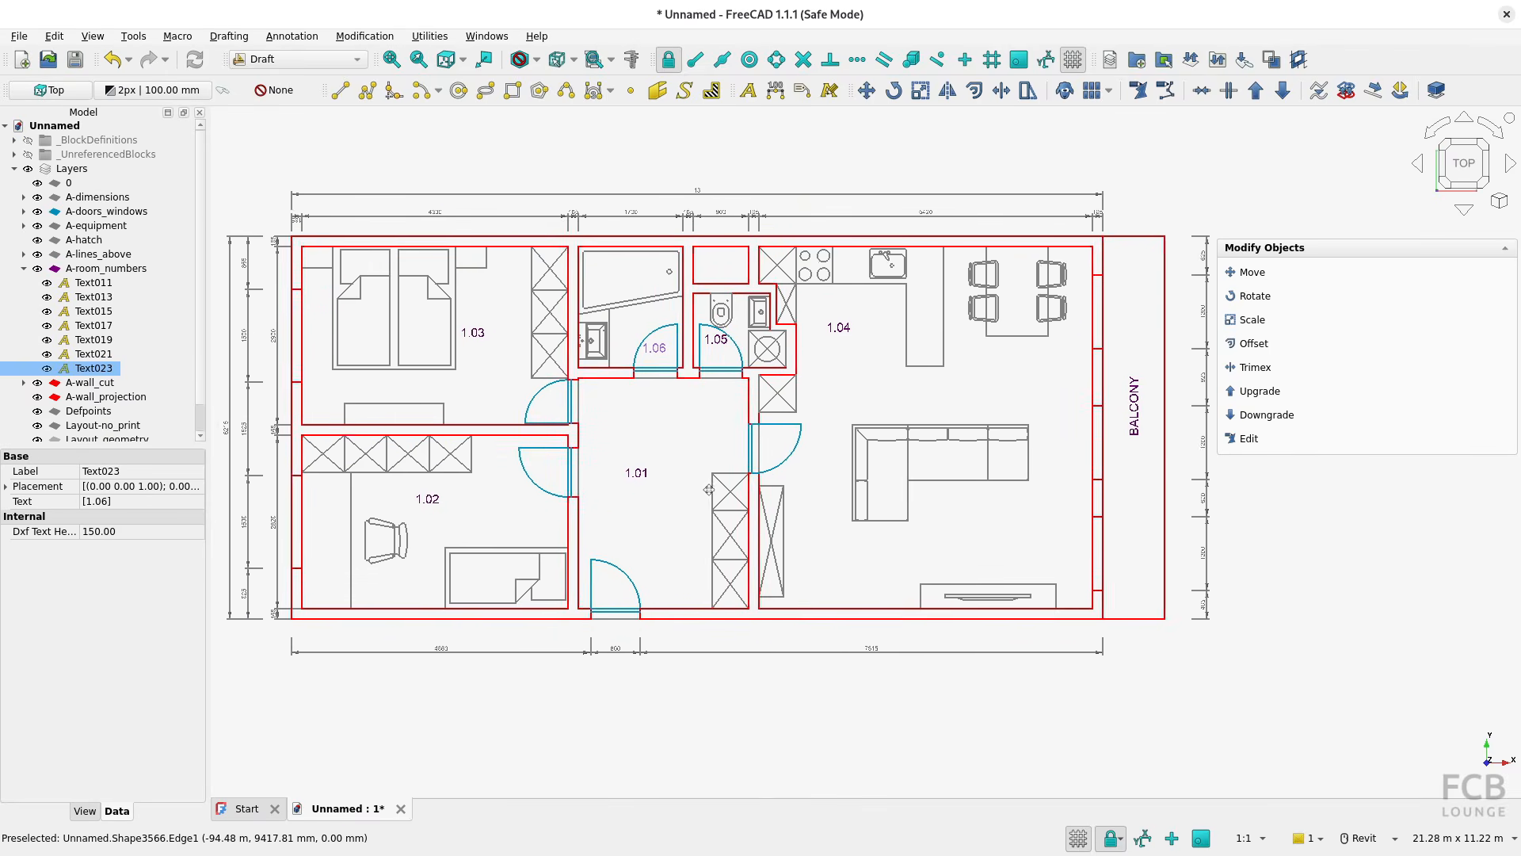
pyautogui.moveTo(709, 490); pyautogui.dragTo(720, 508, button='middle')
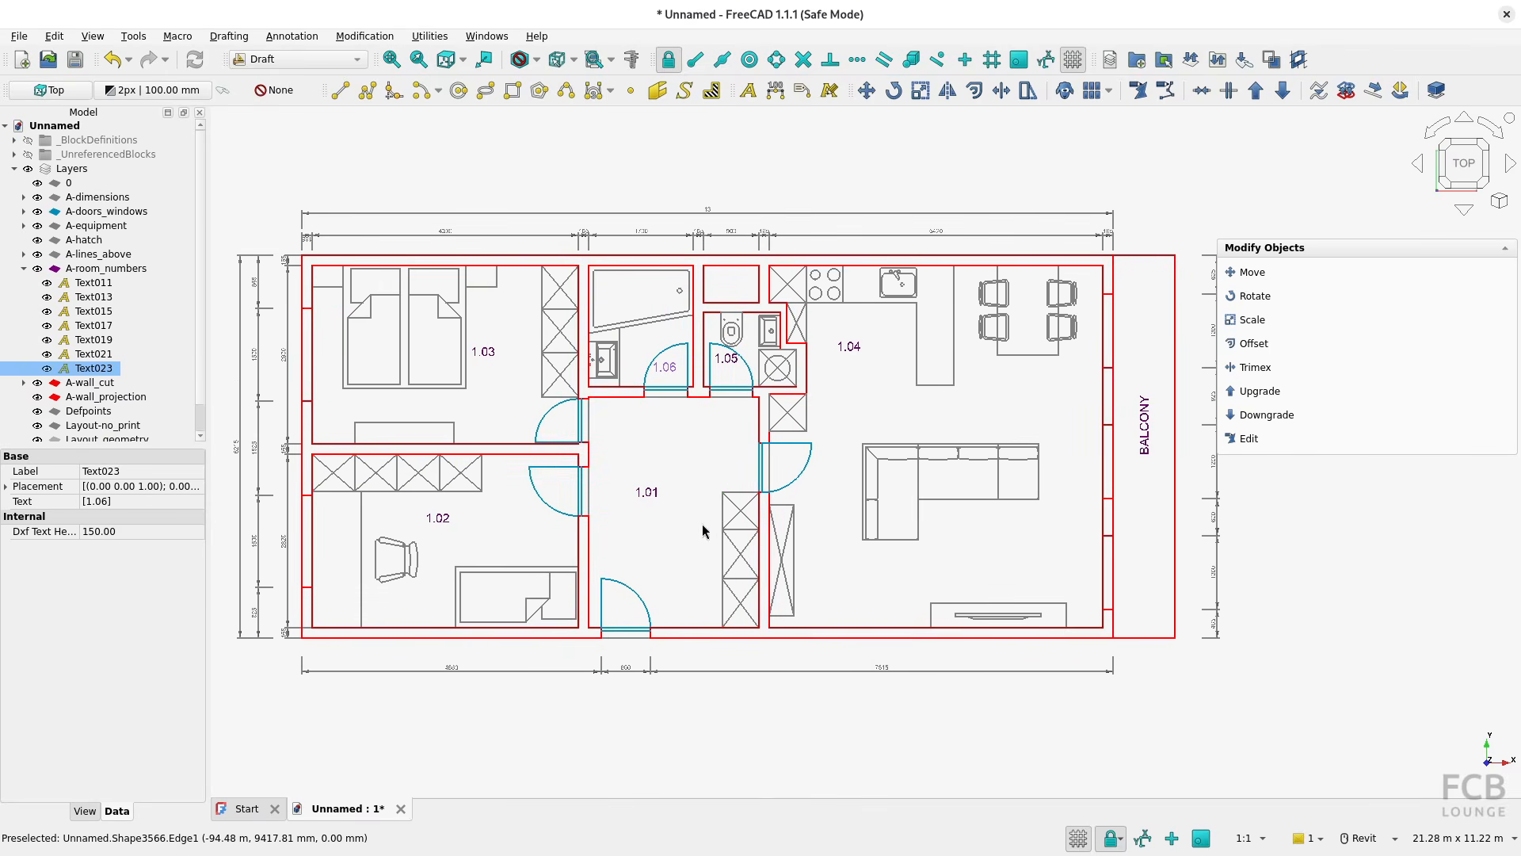
pyautogui.click(671, 375)
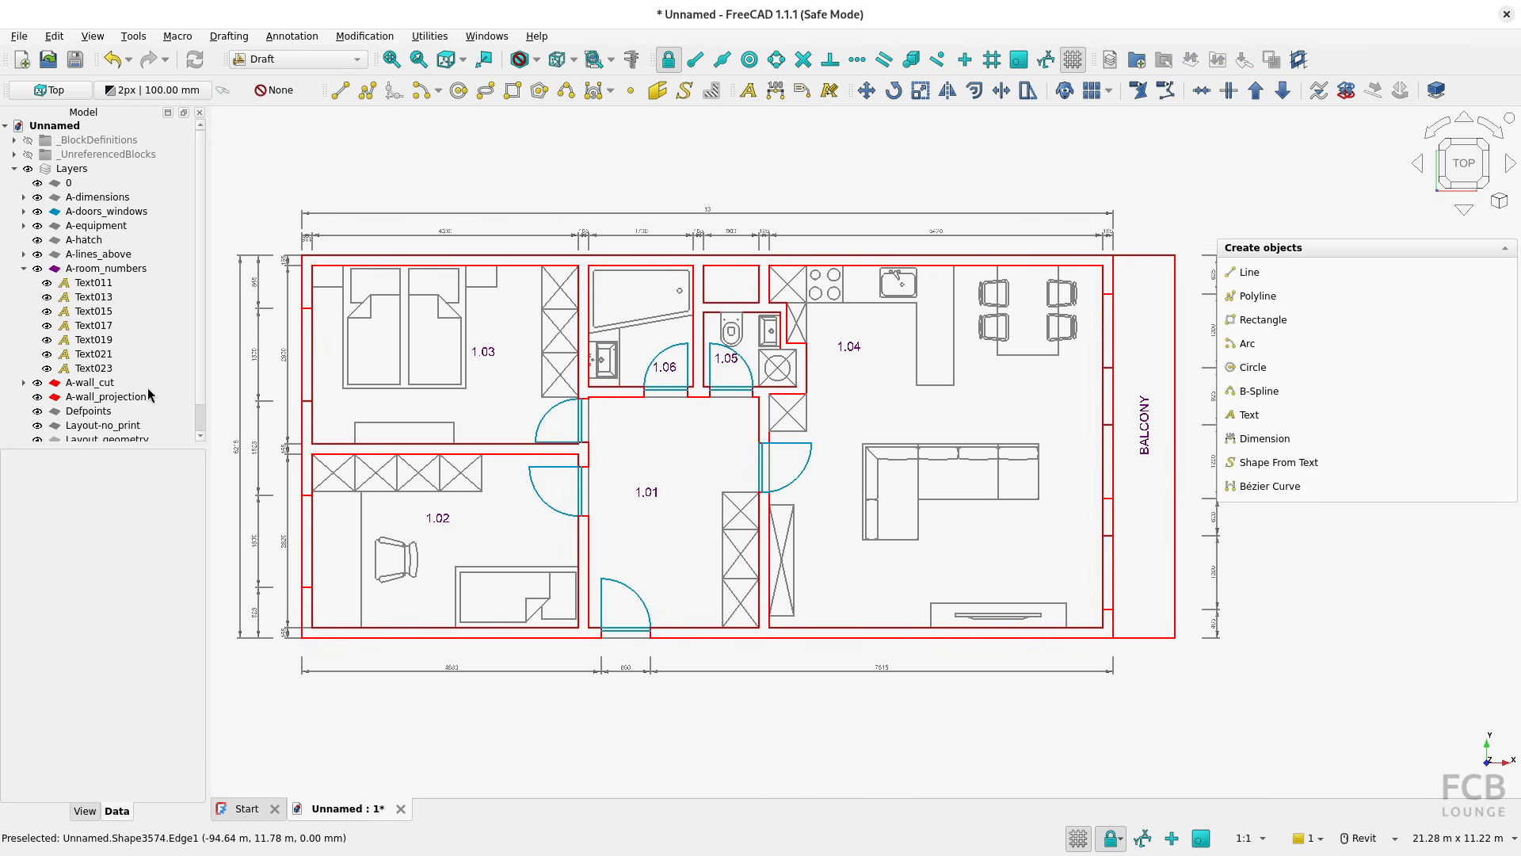
pyautogui.click(675, 371)
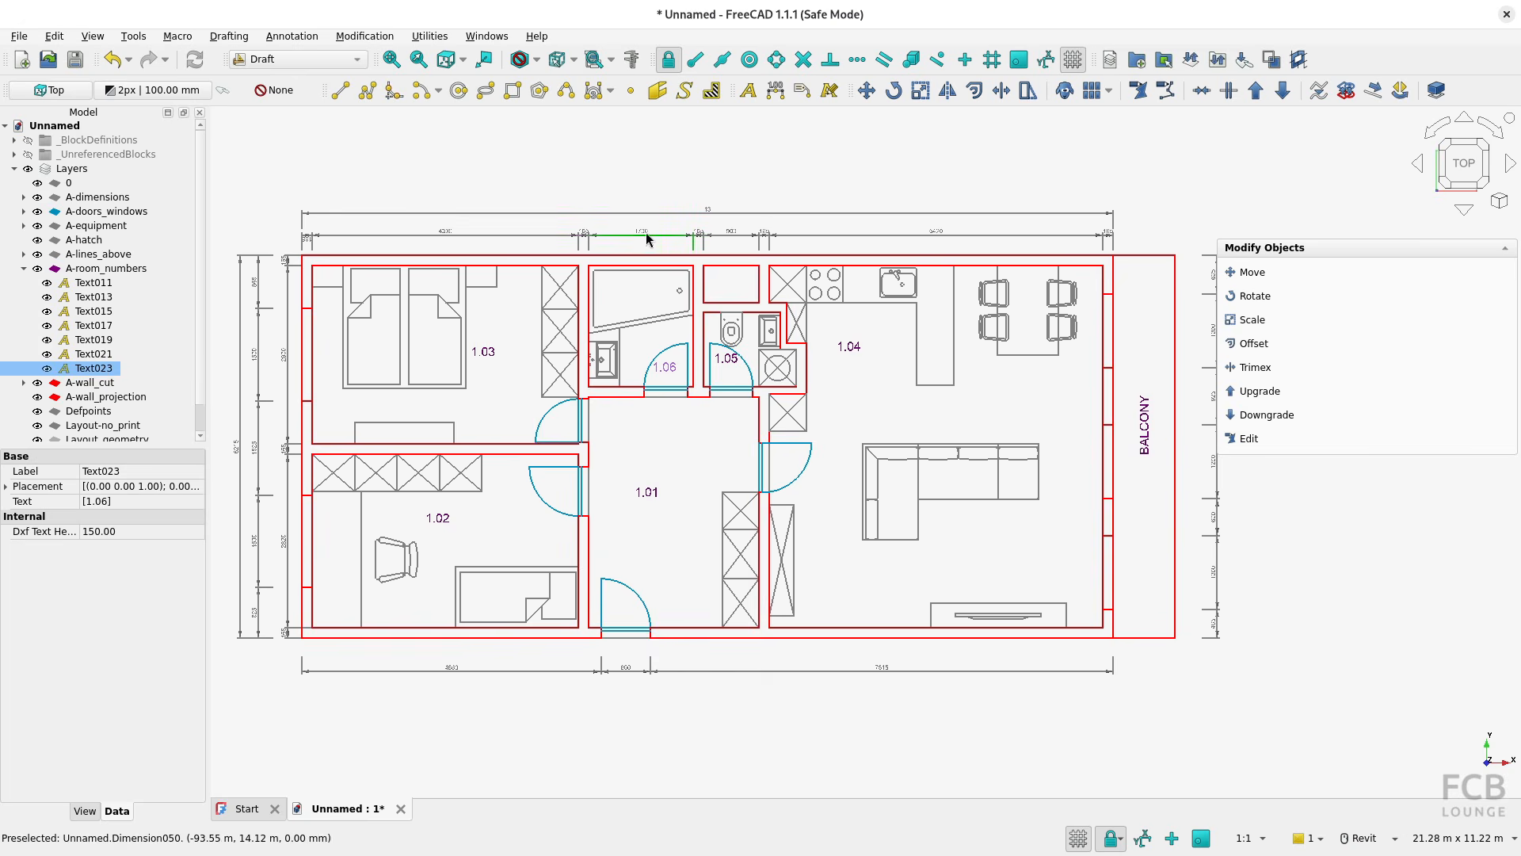
# Examine the data and view properties of the 1700 dimension above the bathroom, and deselect it
pyautogui.scroll(8, 645, 231)
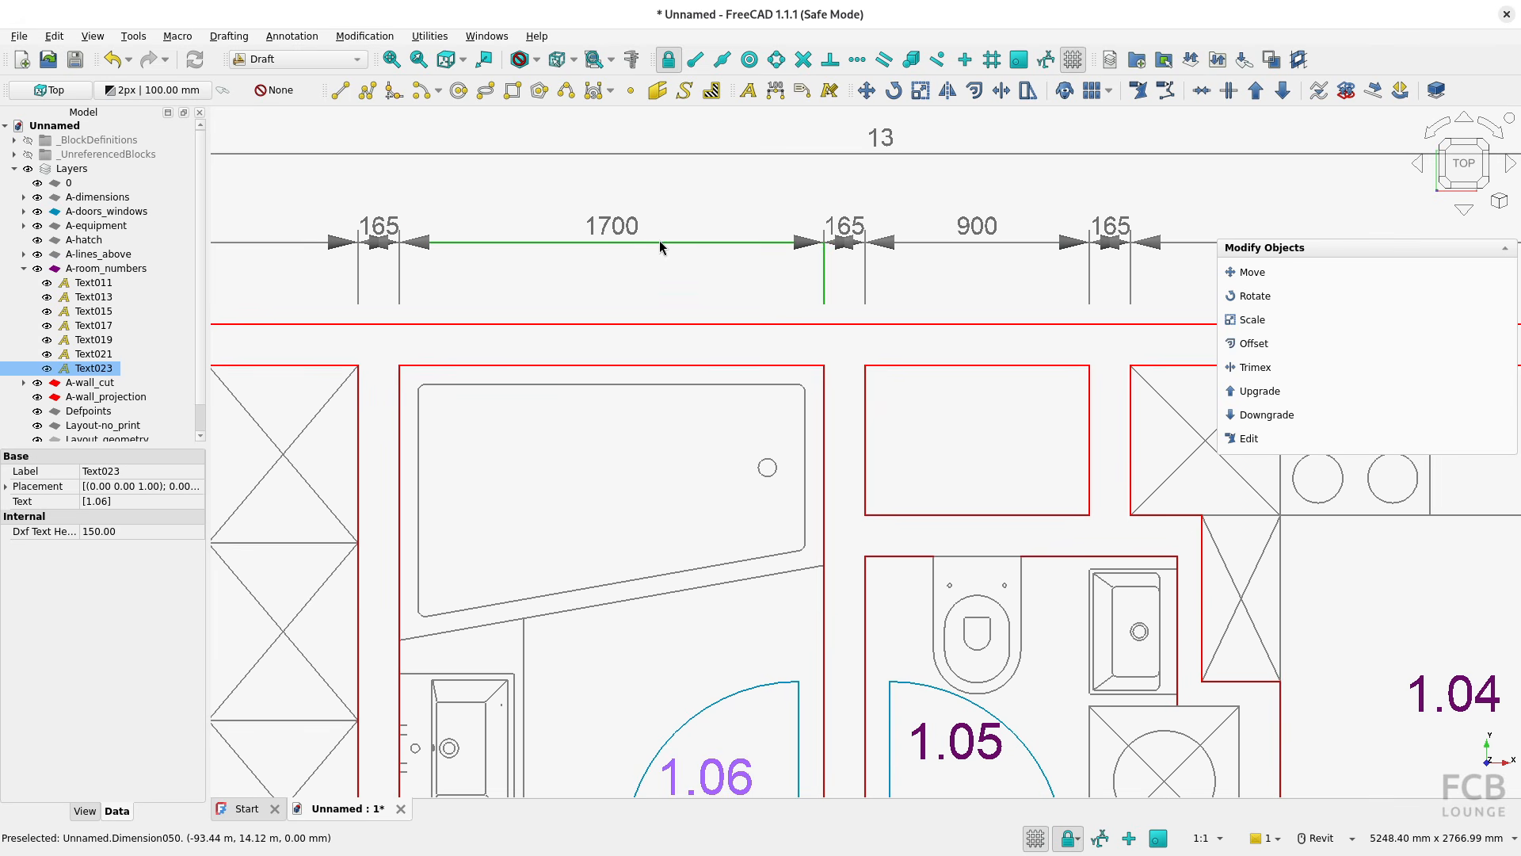
pyautogui.click(659, 242)
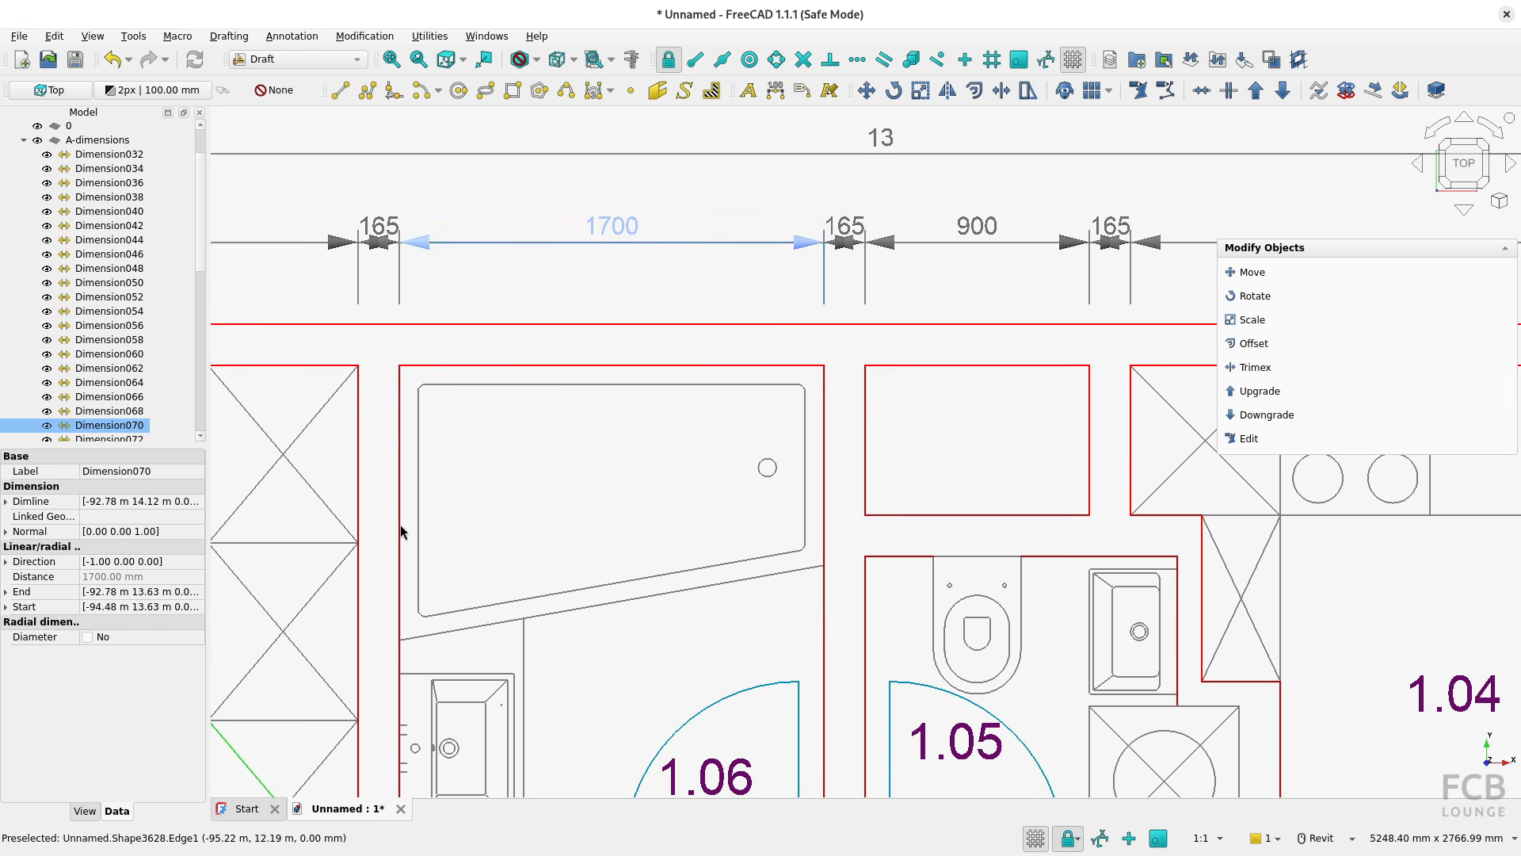
pyautogui.click(86, 811)
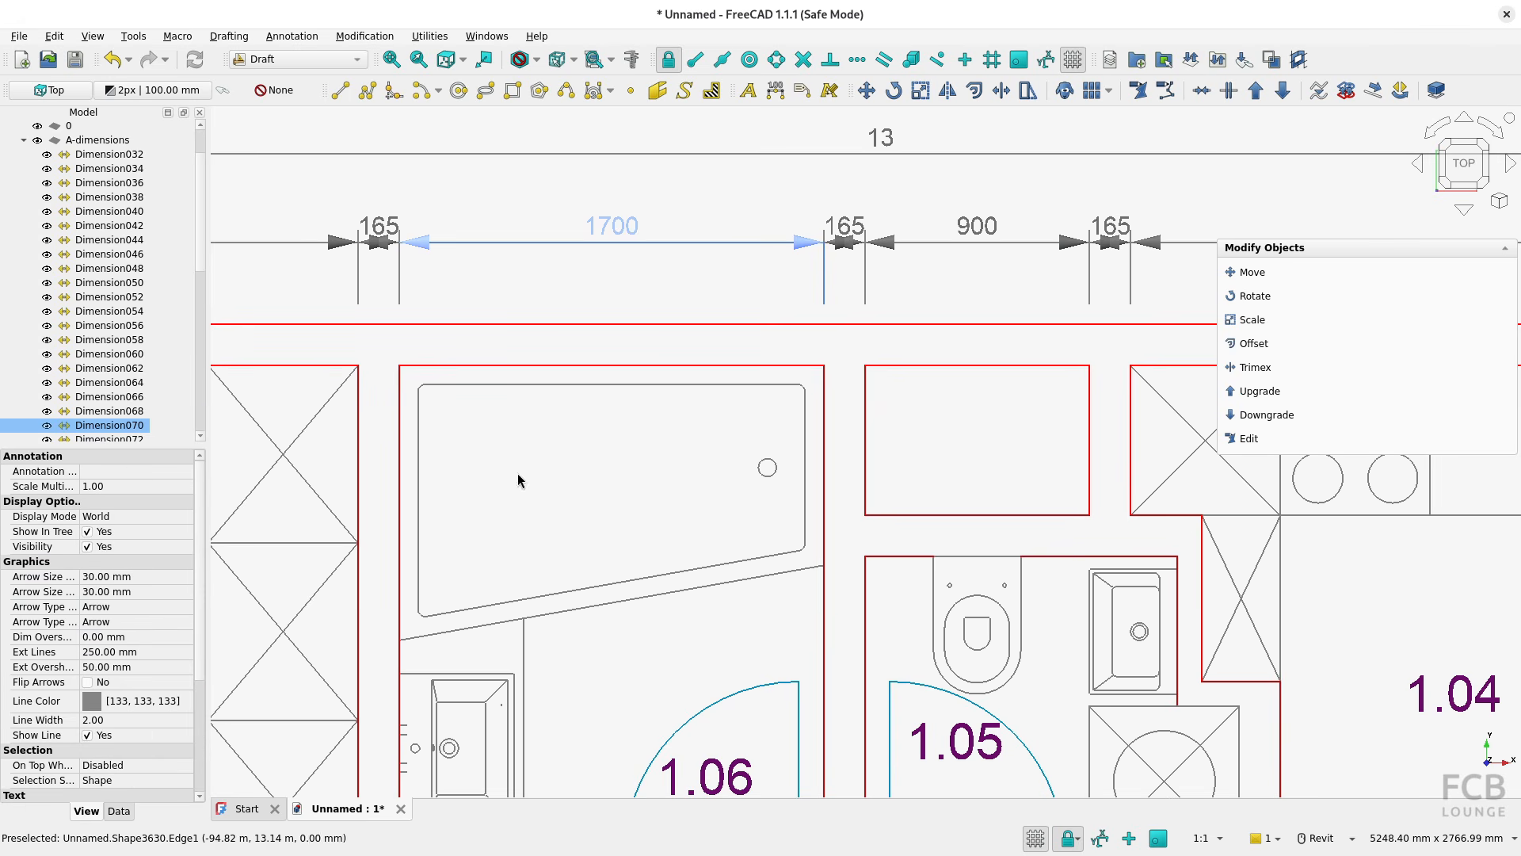
pyautogui.click(626, 290)
pyautogui.scroll(-5, 626, 290)
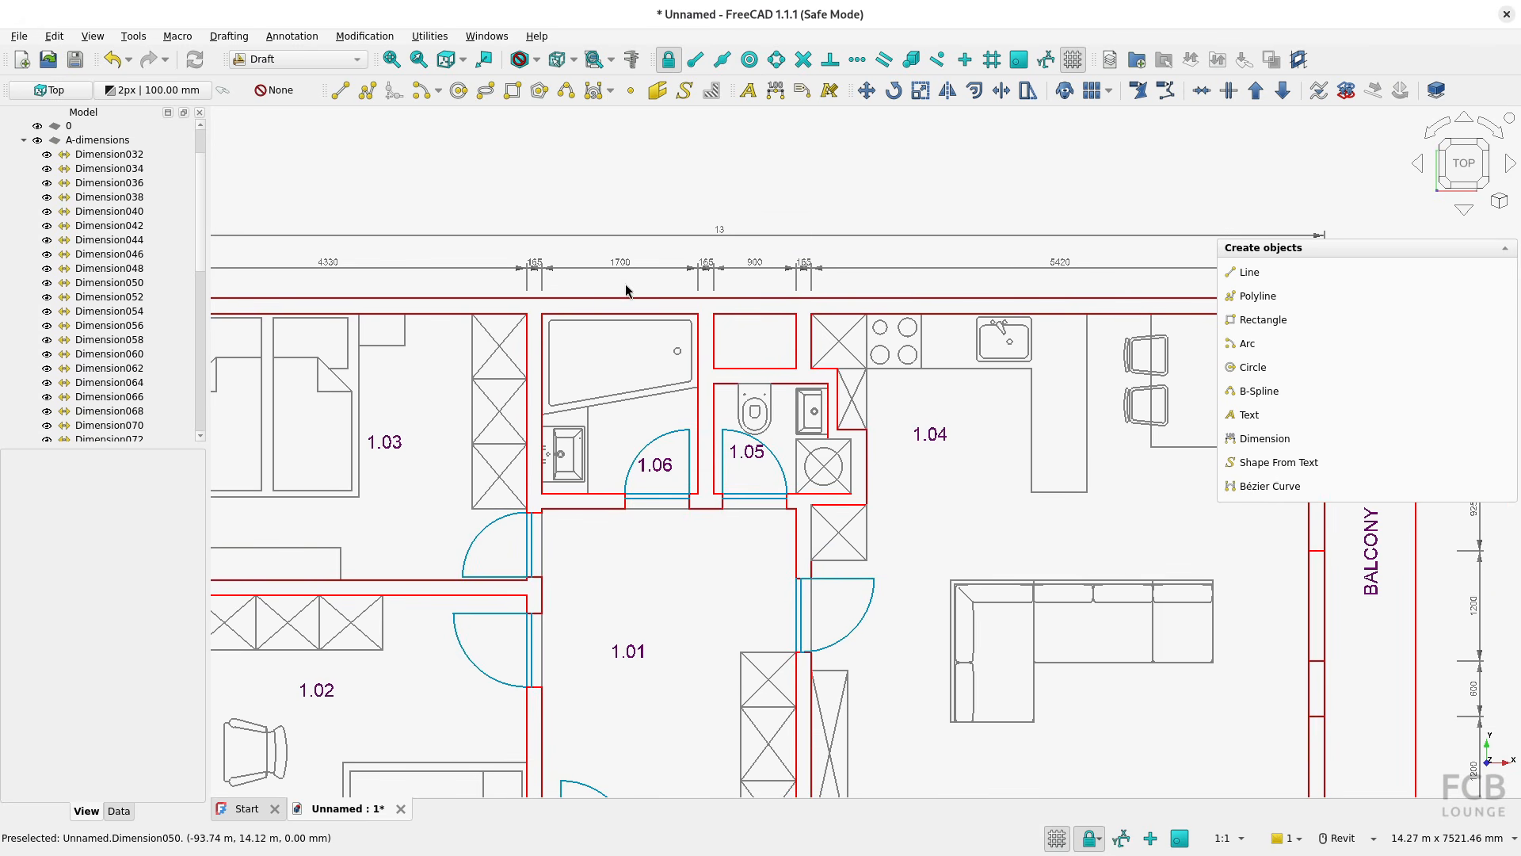
# Review the Draft preferences for texts and dimensions and close them without changes
pyautogui.click(54, 35)
pyautogui.click(135, 403)
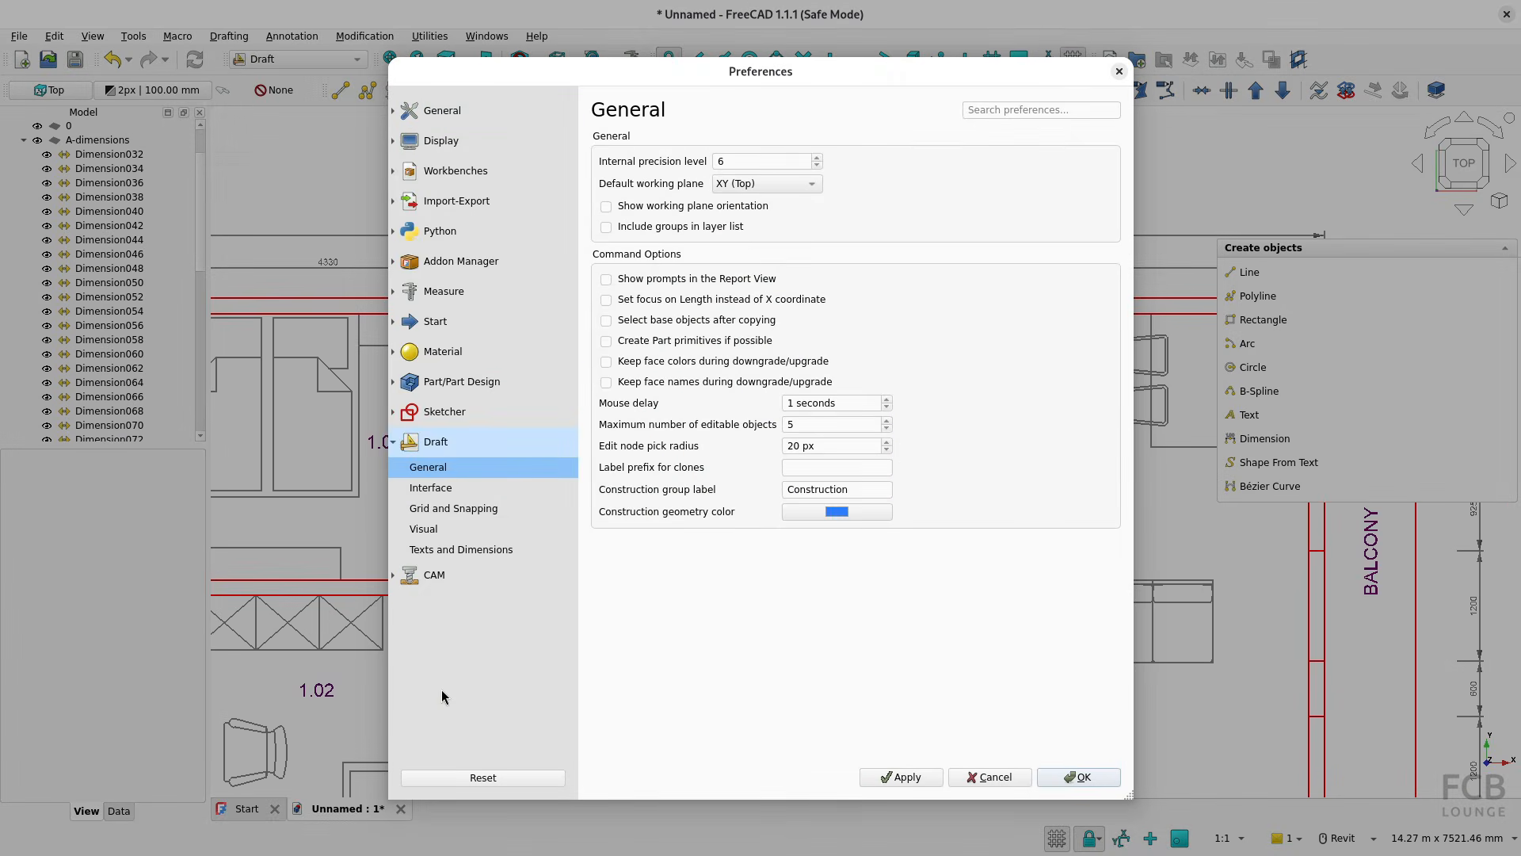
pyautogui.click(461, 549)
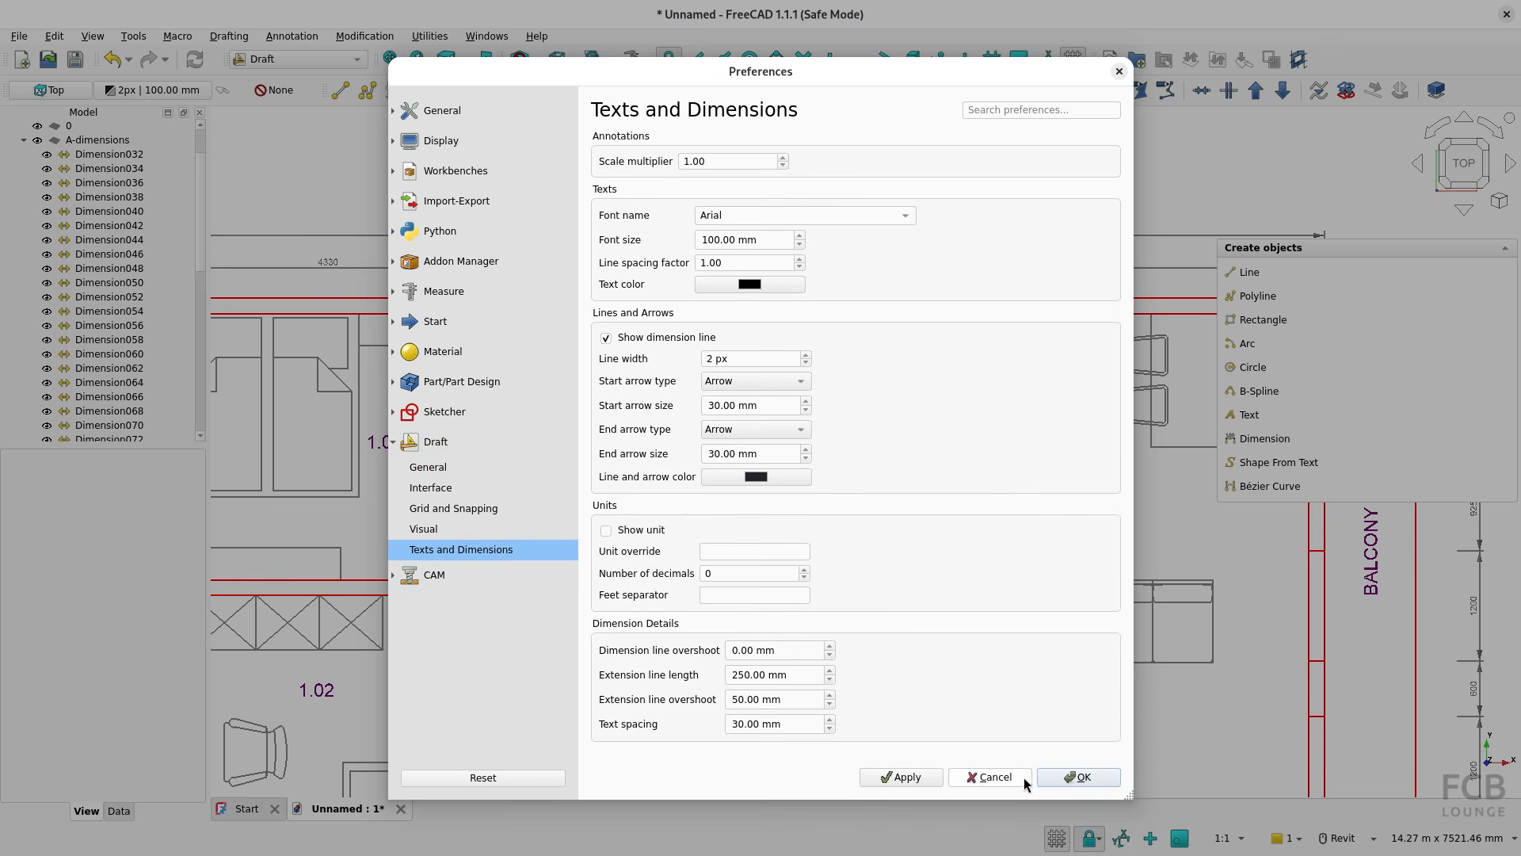
pyautogui.click(986, 777)
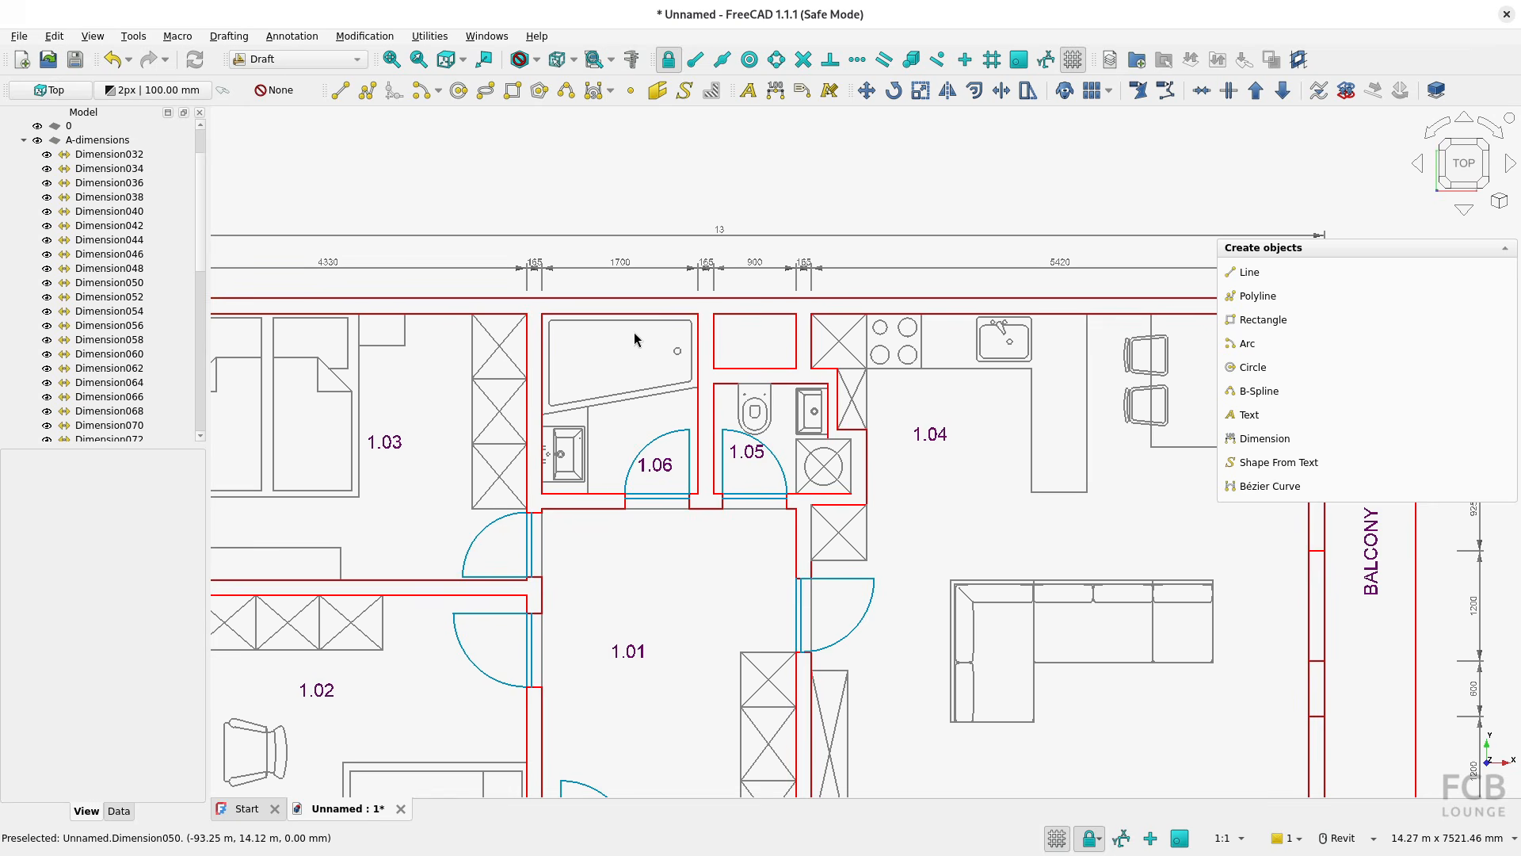
# Enable the import of paper space objects in the DXF preferences, keeping texts and dimensions on and anonymous blocks off
pyautogui.scroll(-2, 765, 473)
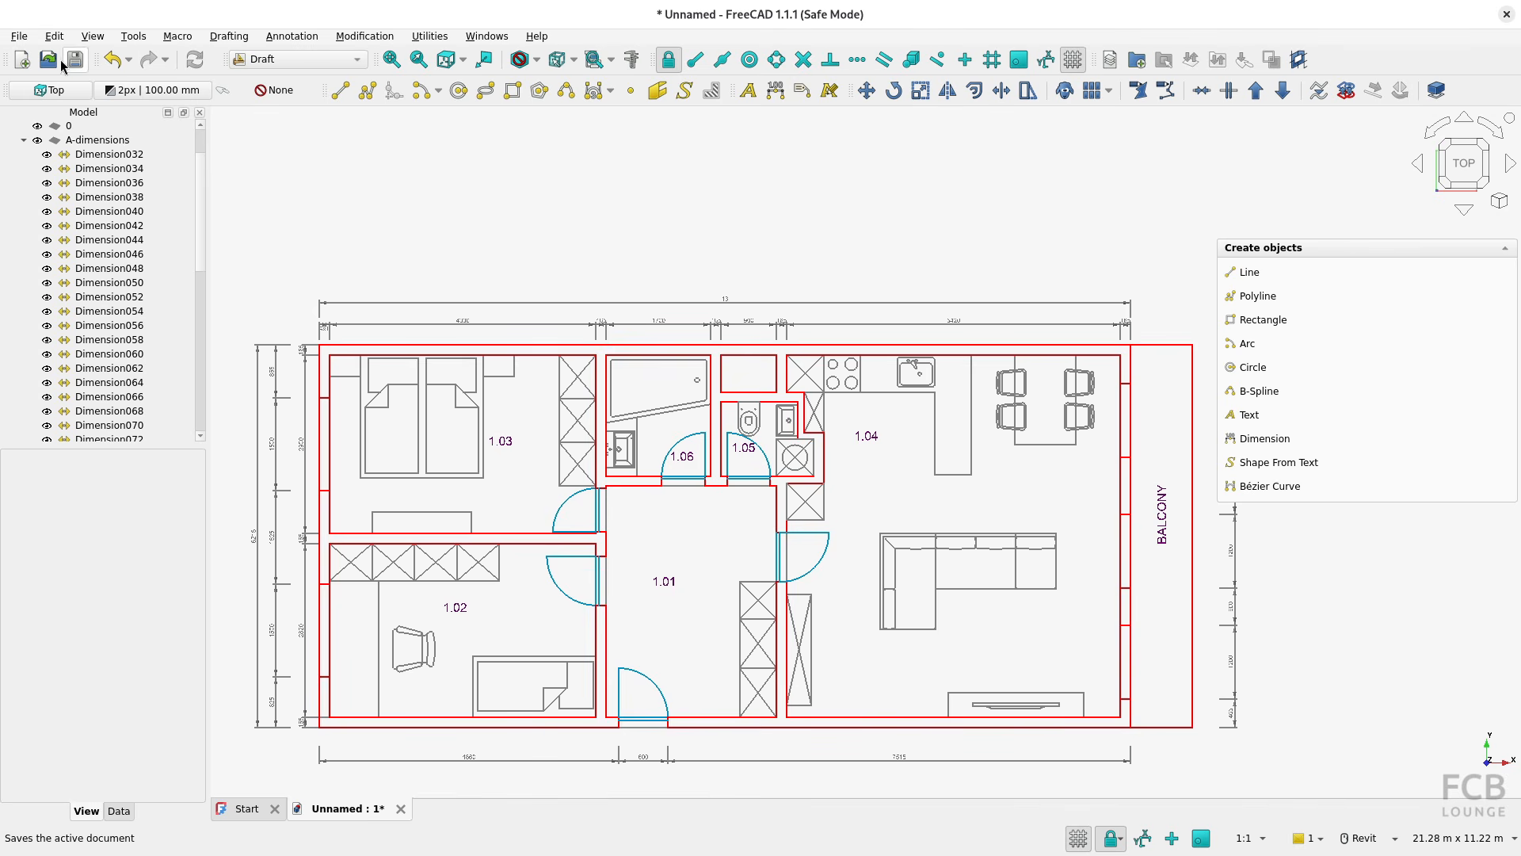
pyautogui.click(24, 37)
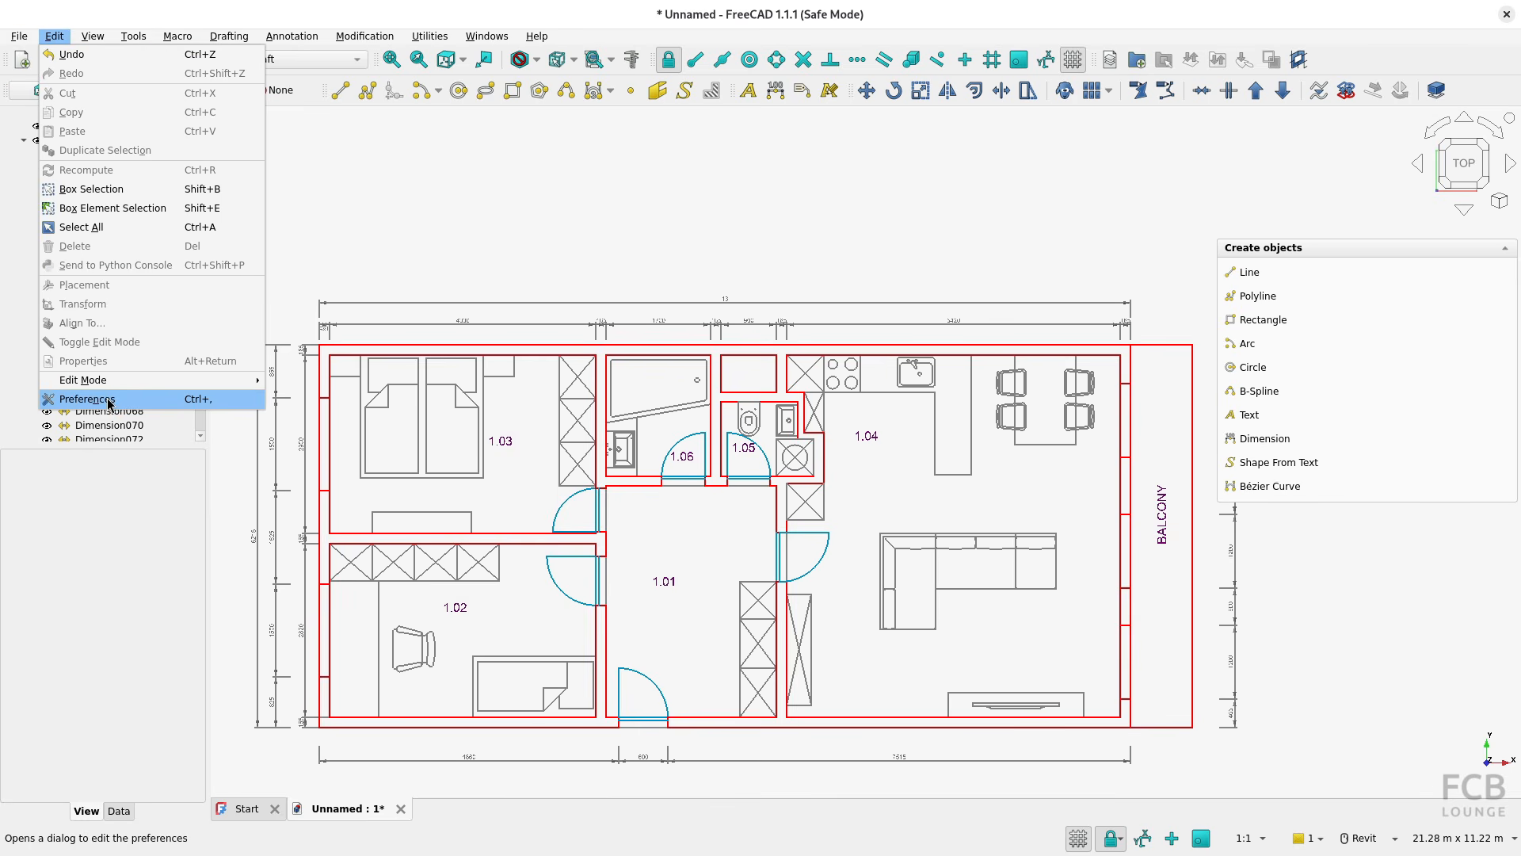
pyautogui.click(111, 408)
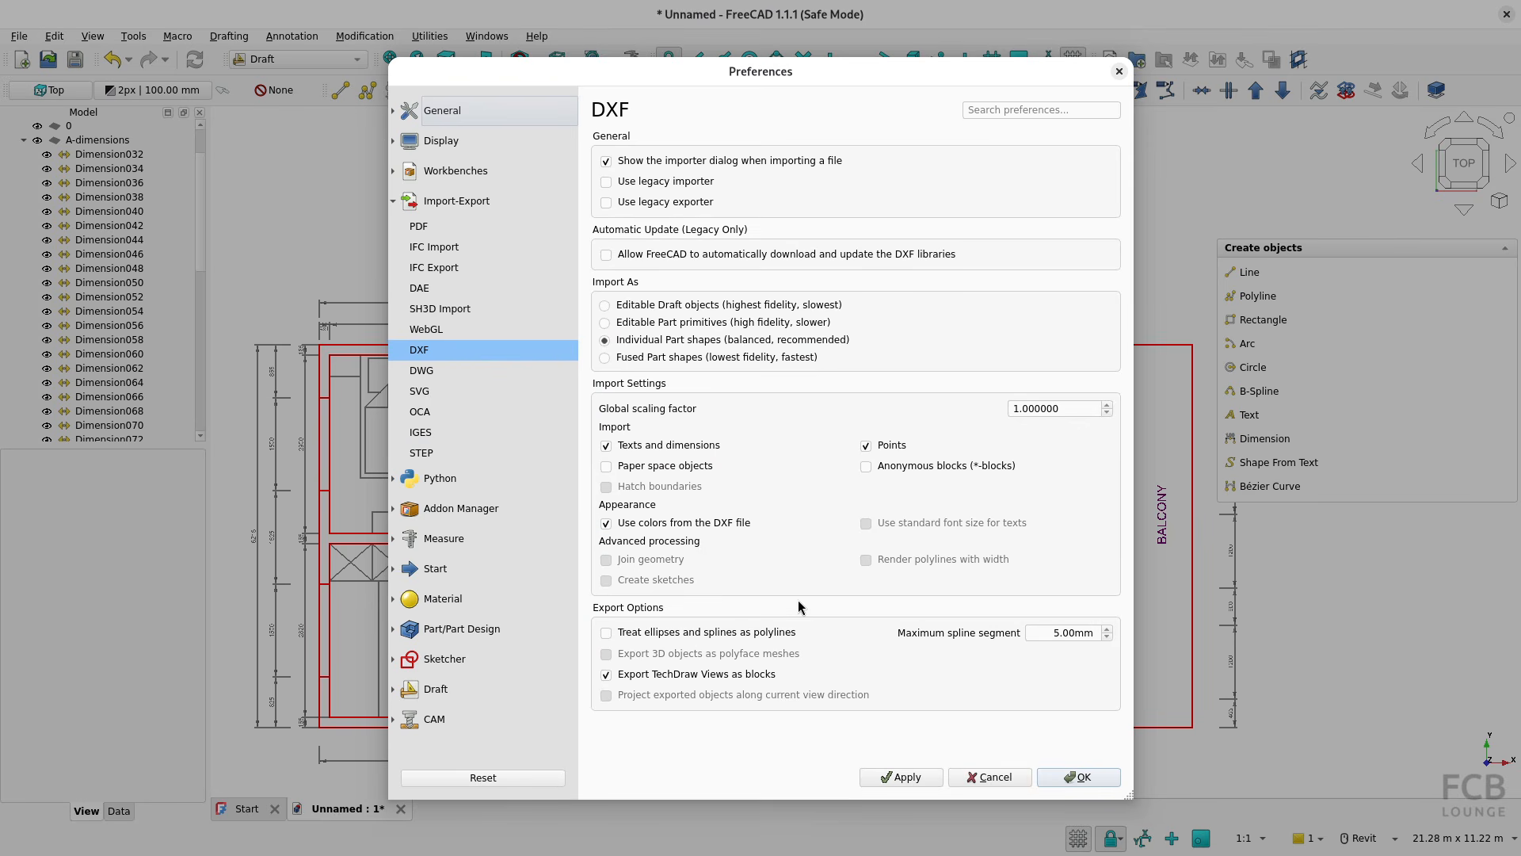
pyautogui.click(866, 466)
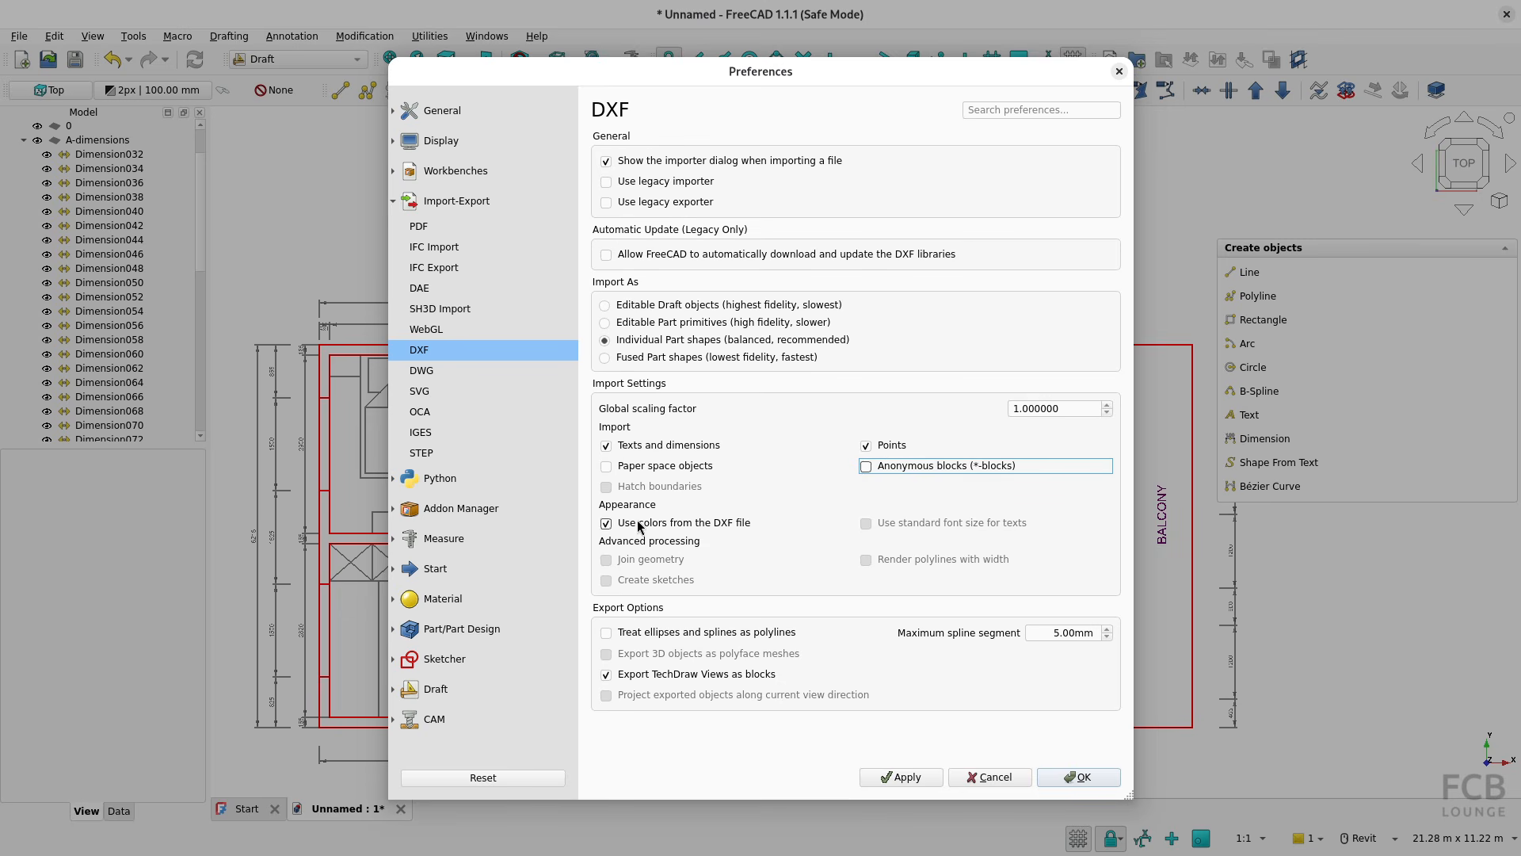
pyautogui.click(607, 468)
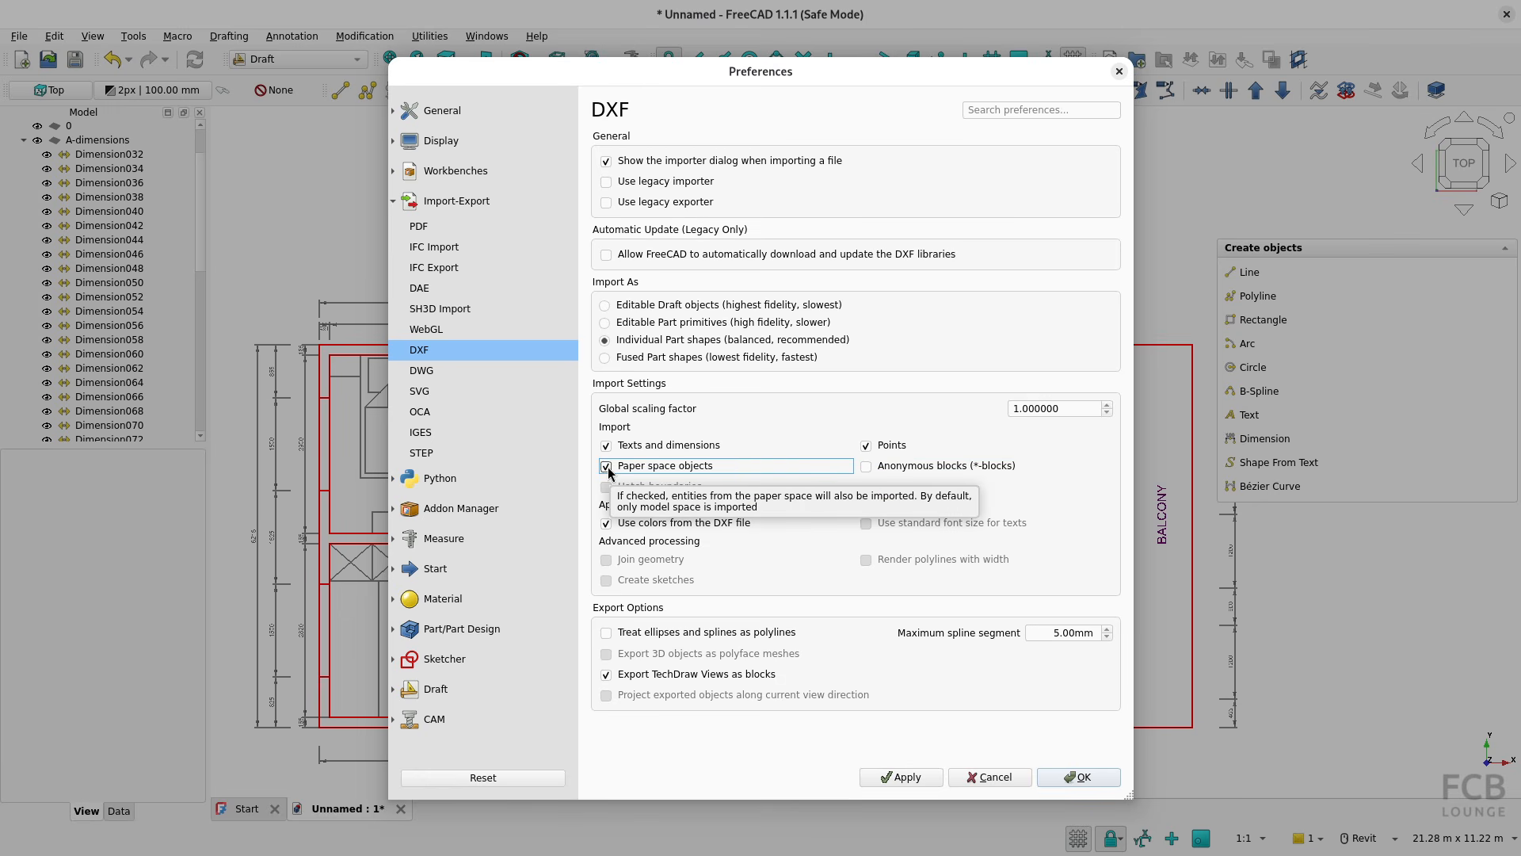
pyautogui.click(606, 445)
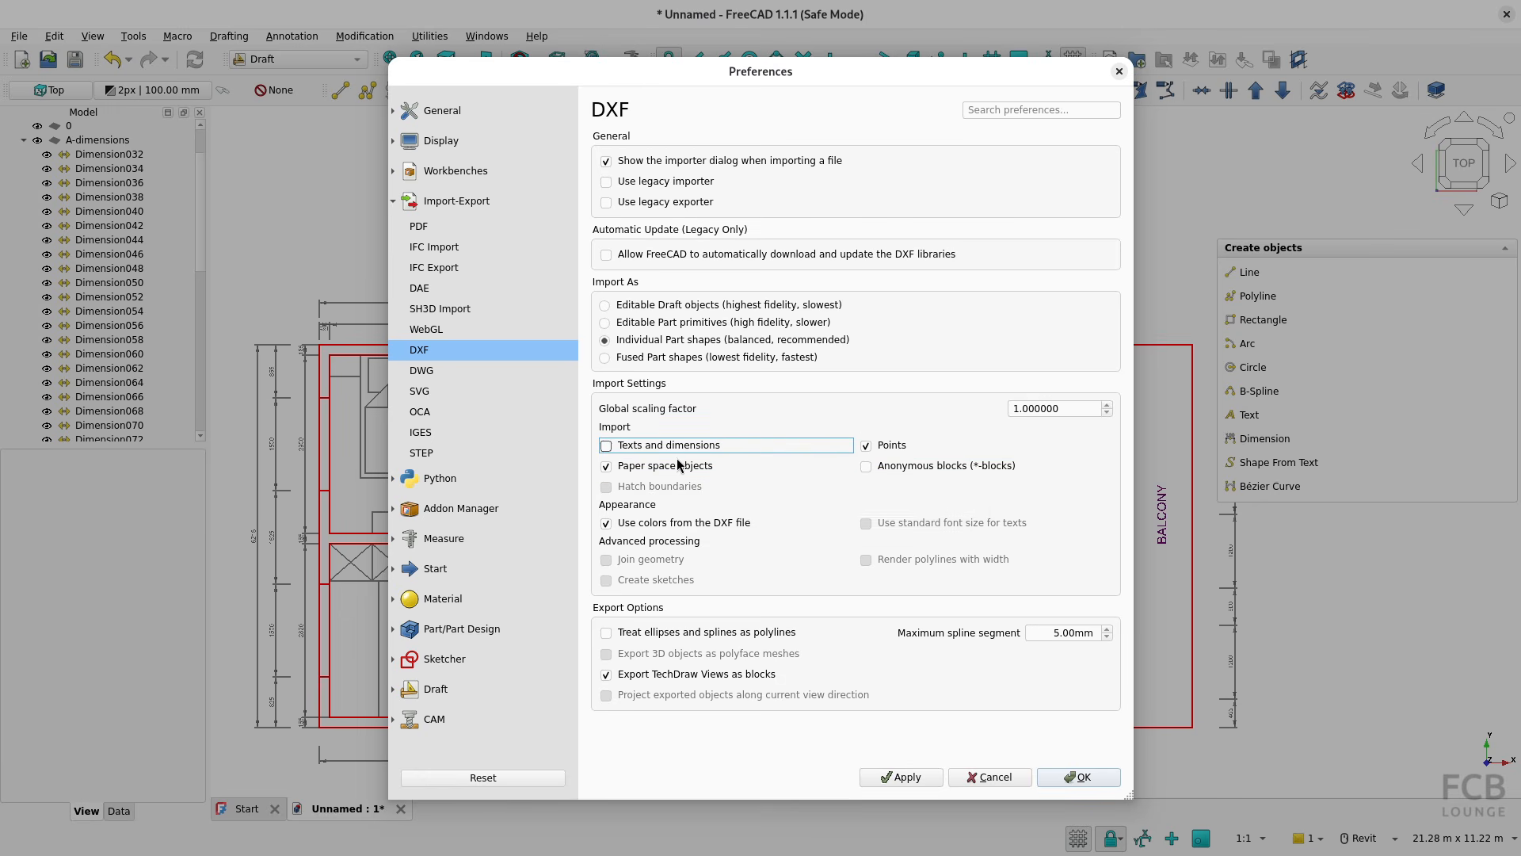
pyautogui.click(621, 445)
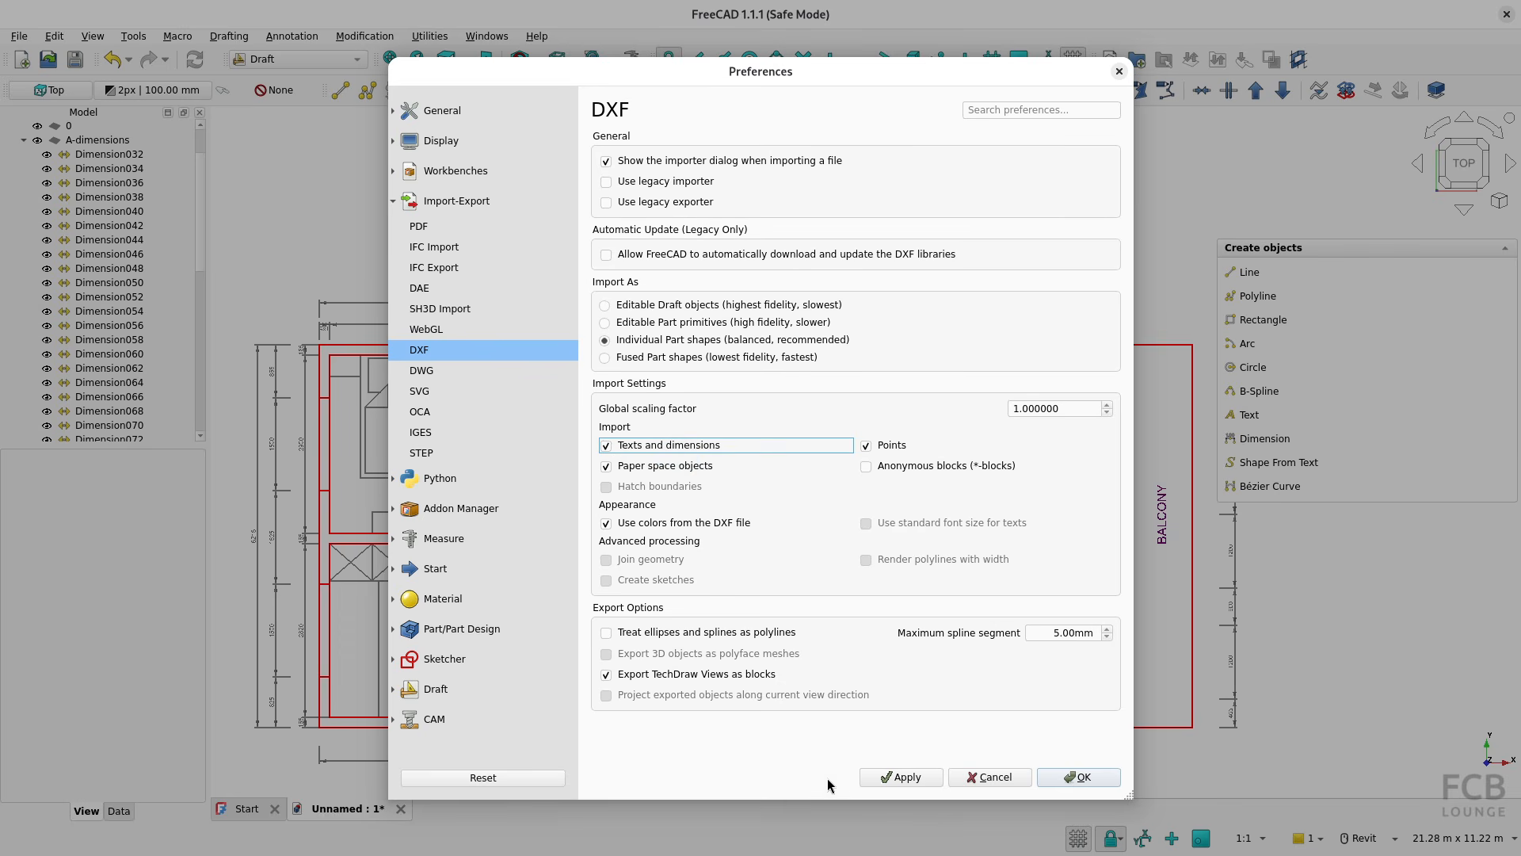
pyautogui.click(1079, 777)
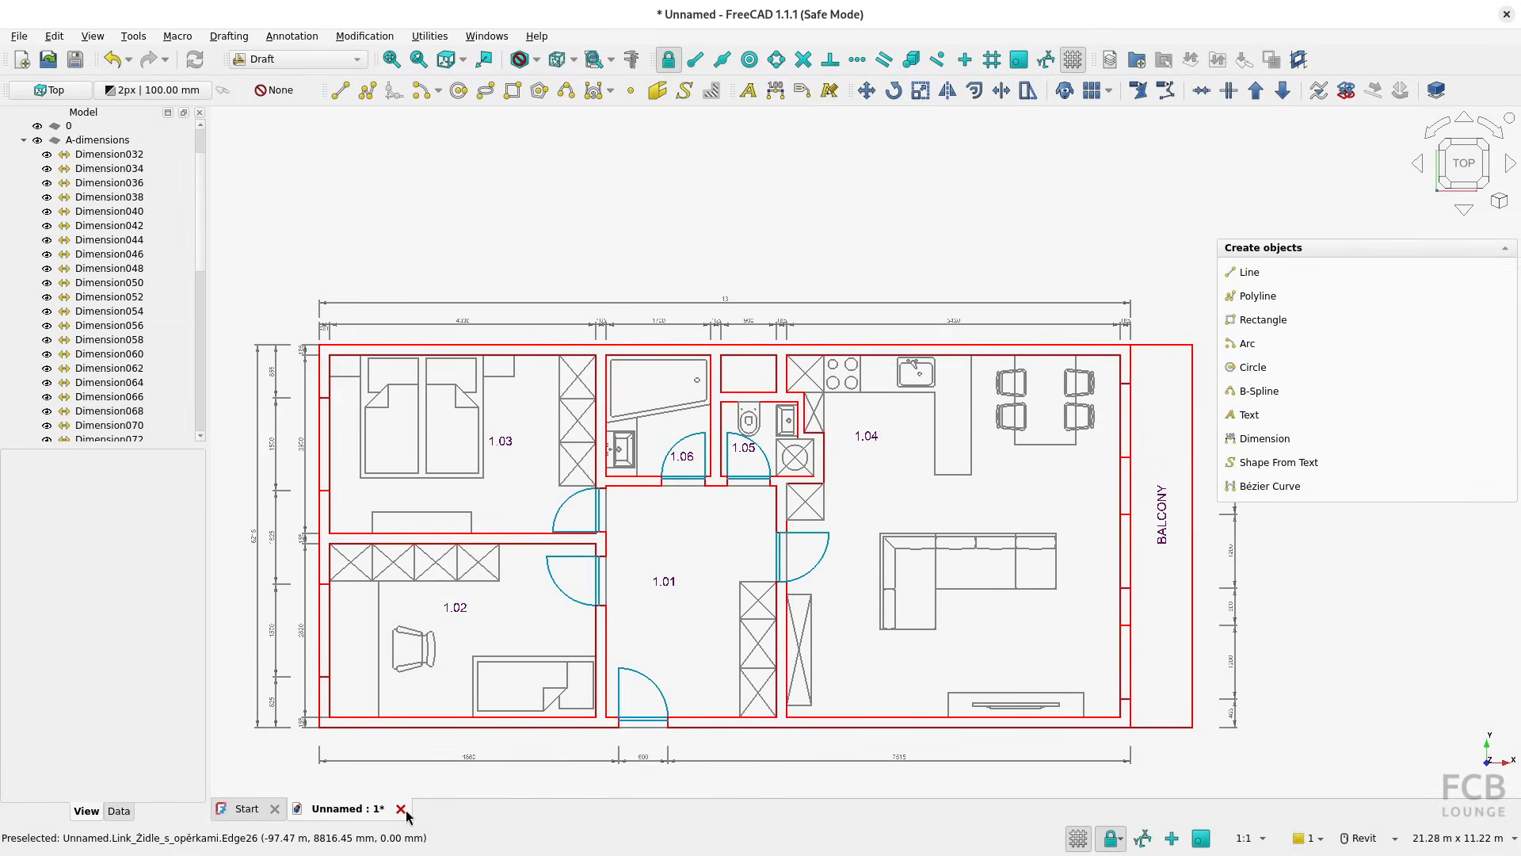
# Close the current document without saving and create a new empty one
pyautogui.click(404, 812)
pyautogui.press('Escape')
pyautogui.hotkey('ctrl', 'n')
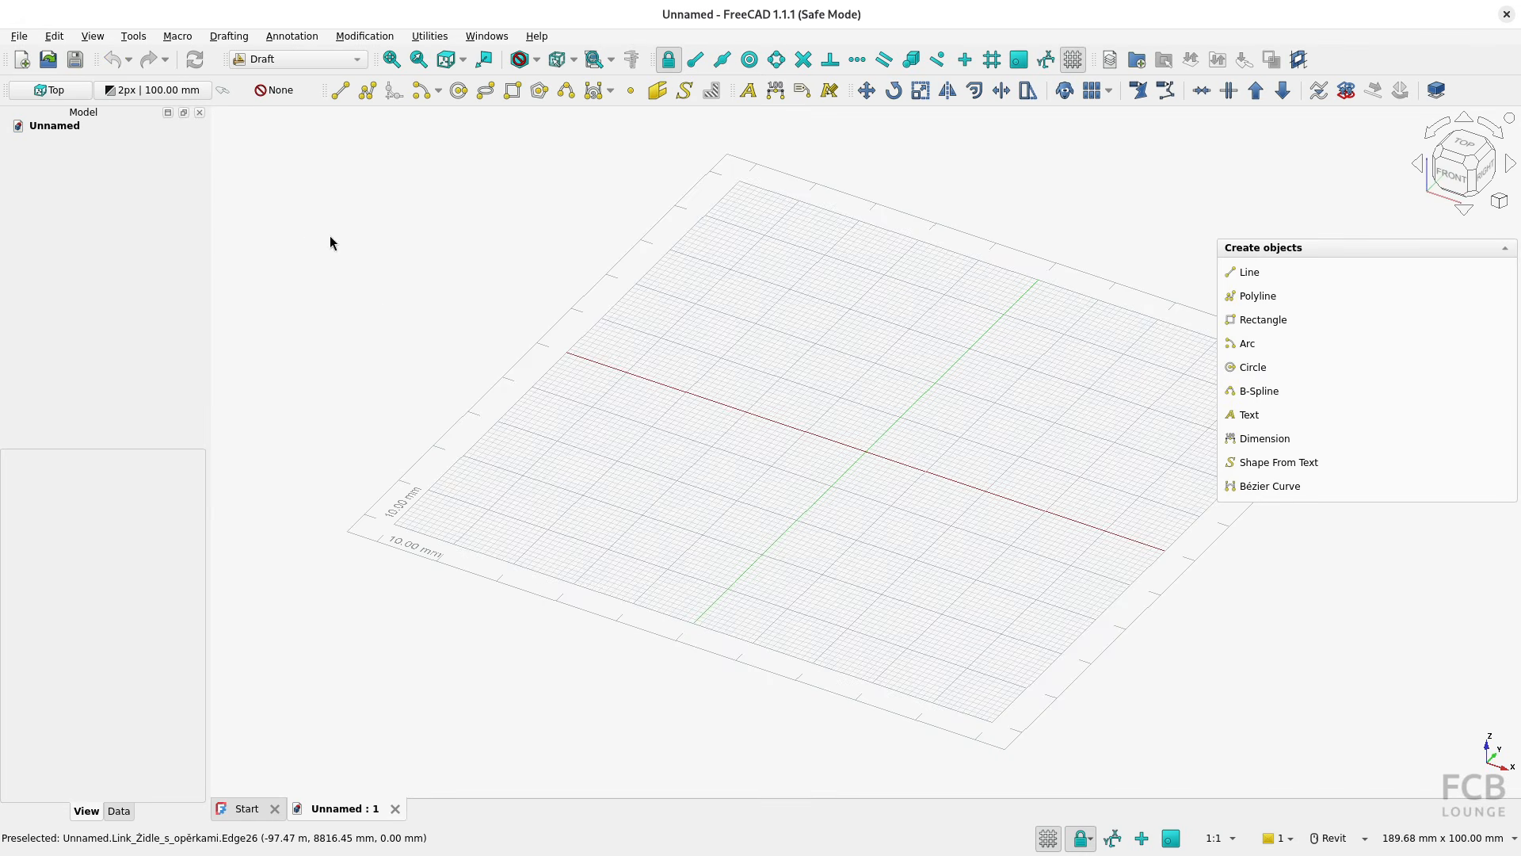
# Import plan_view_unit_308.dxf as individual Part shapes, including its paper space objects
pyautogui.click(19, 36)
pyautogui.click(71, 246)
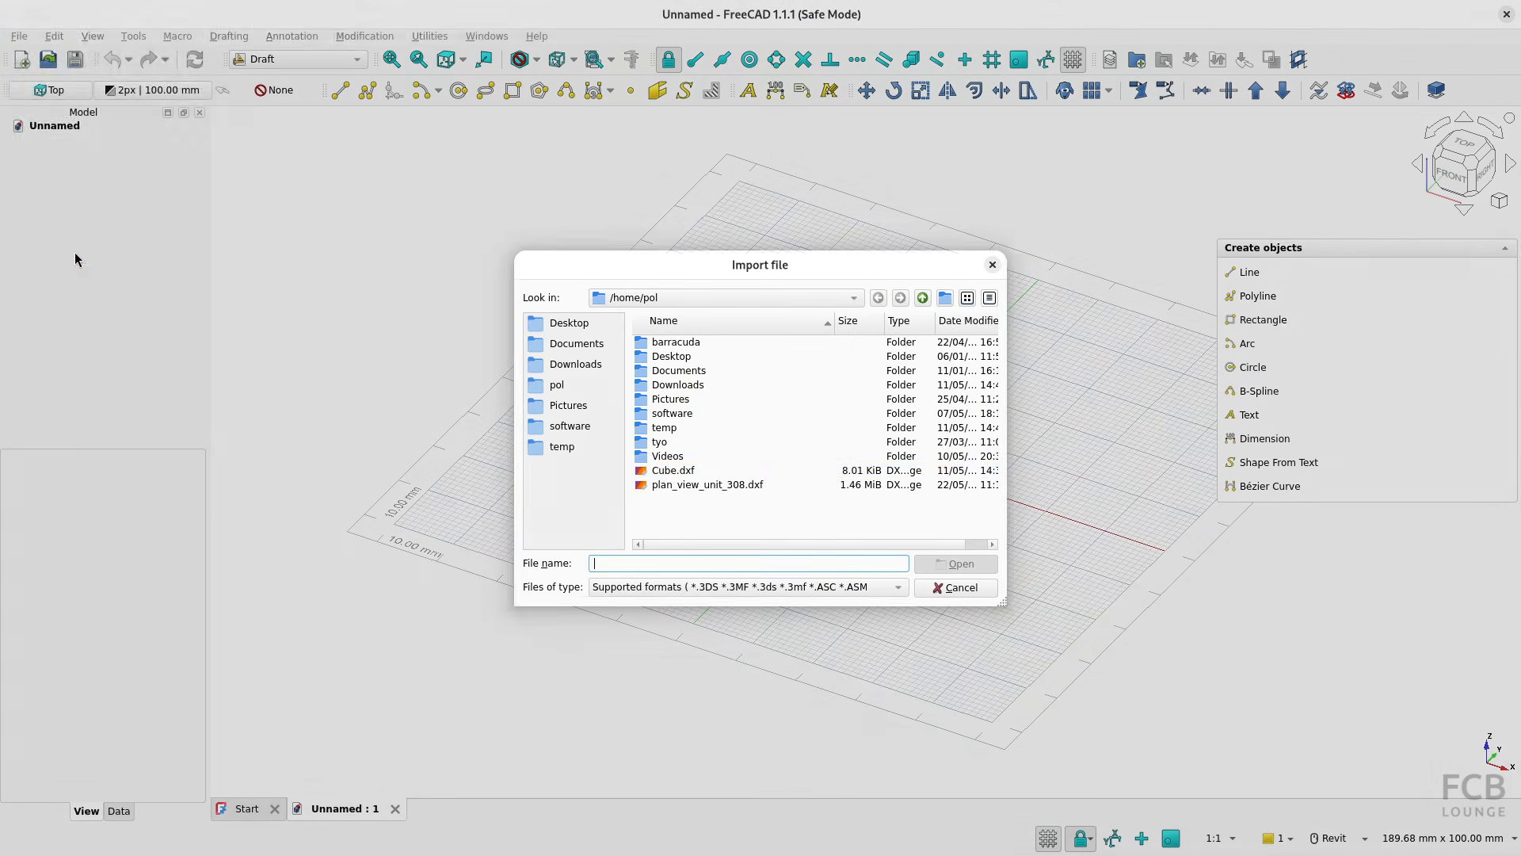
pyautogui.click(682, 484)
pyautogui.click(938, 566)
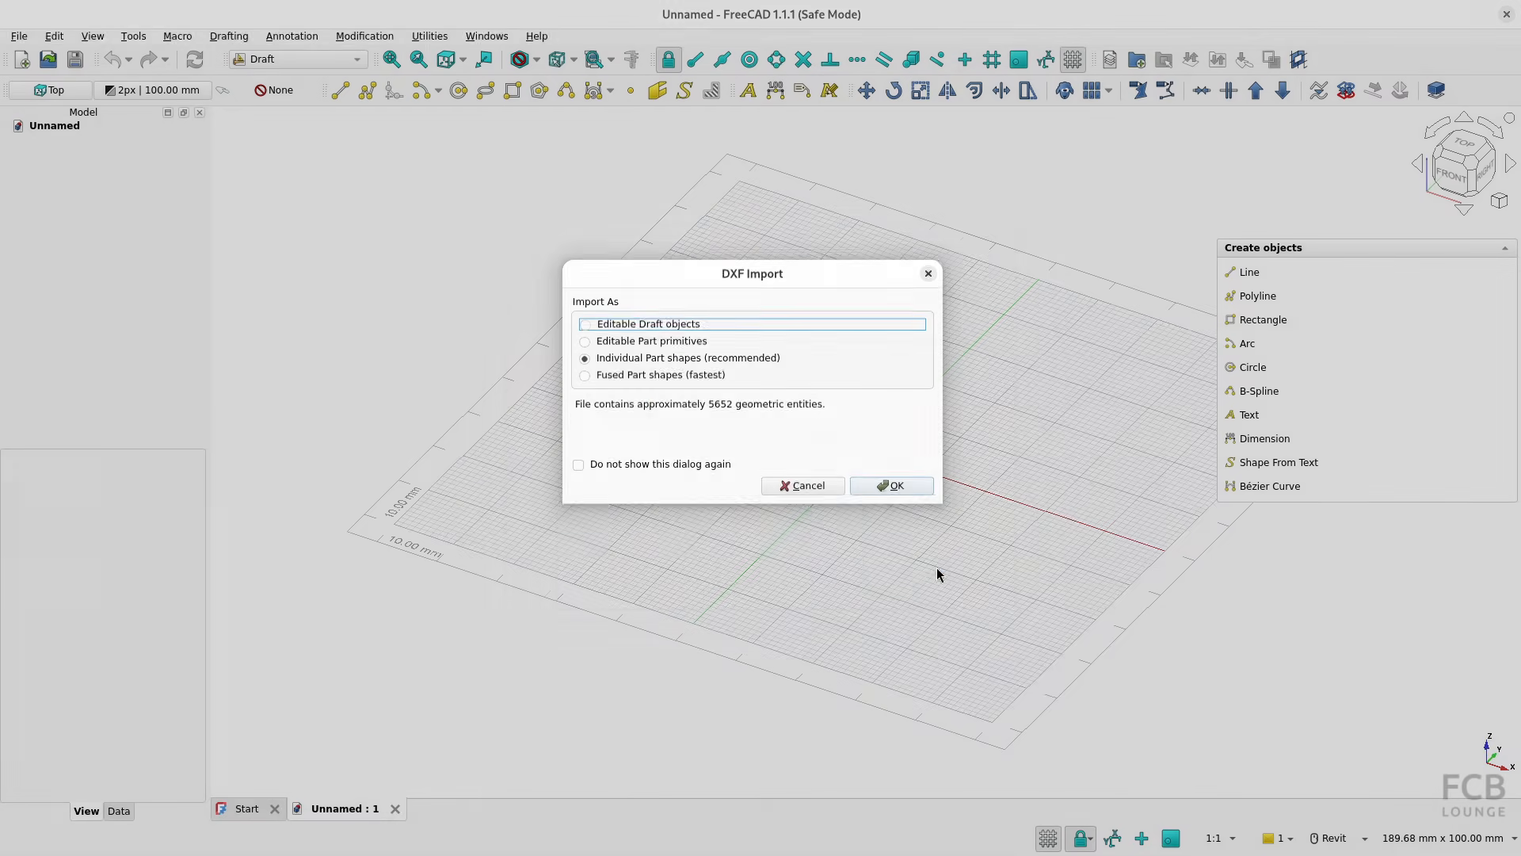
pyautogui.click(882, 486)
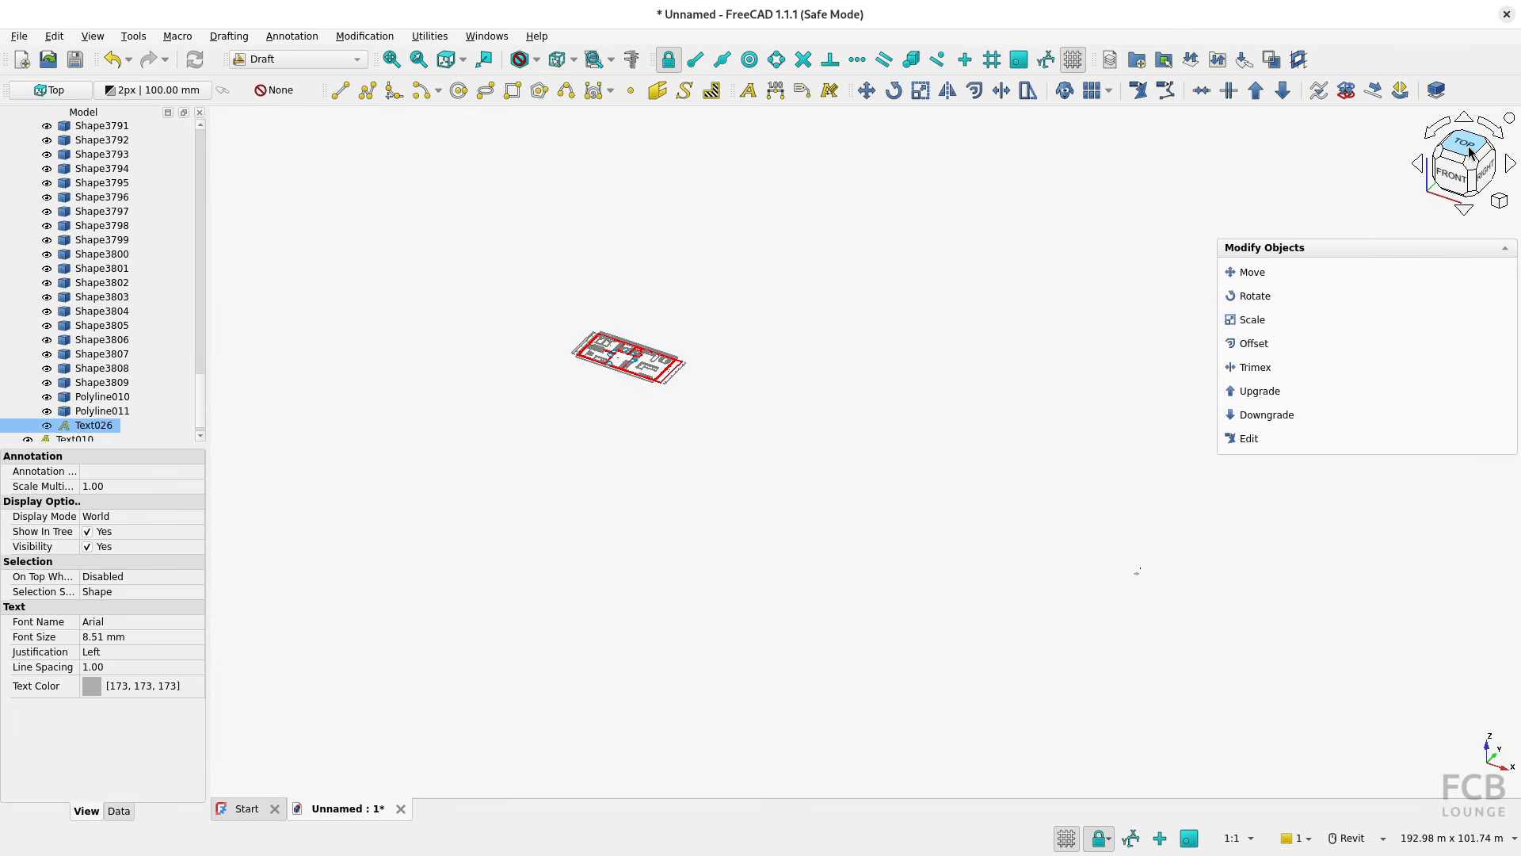
# View the import from the top and examine the floor plan and the paper space frame and title text near the origin
pyautogui.click(1469, 148)
pyautogui.scroll(6, 569, 436)
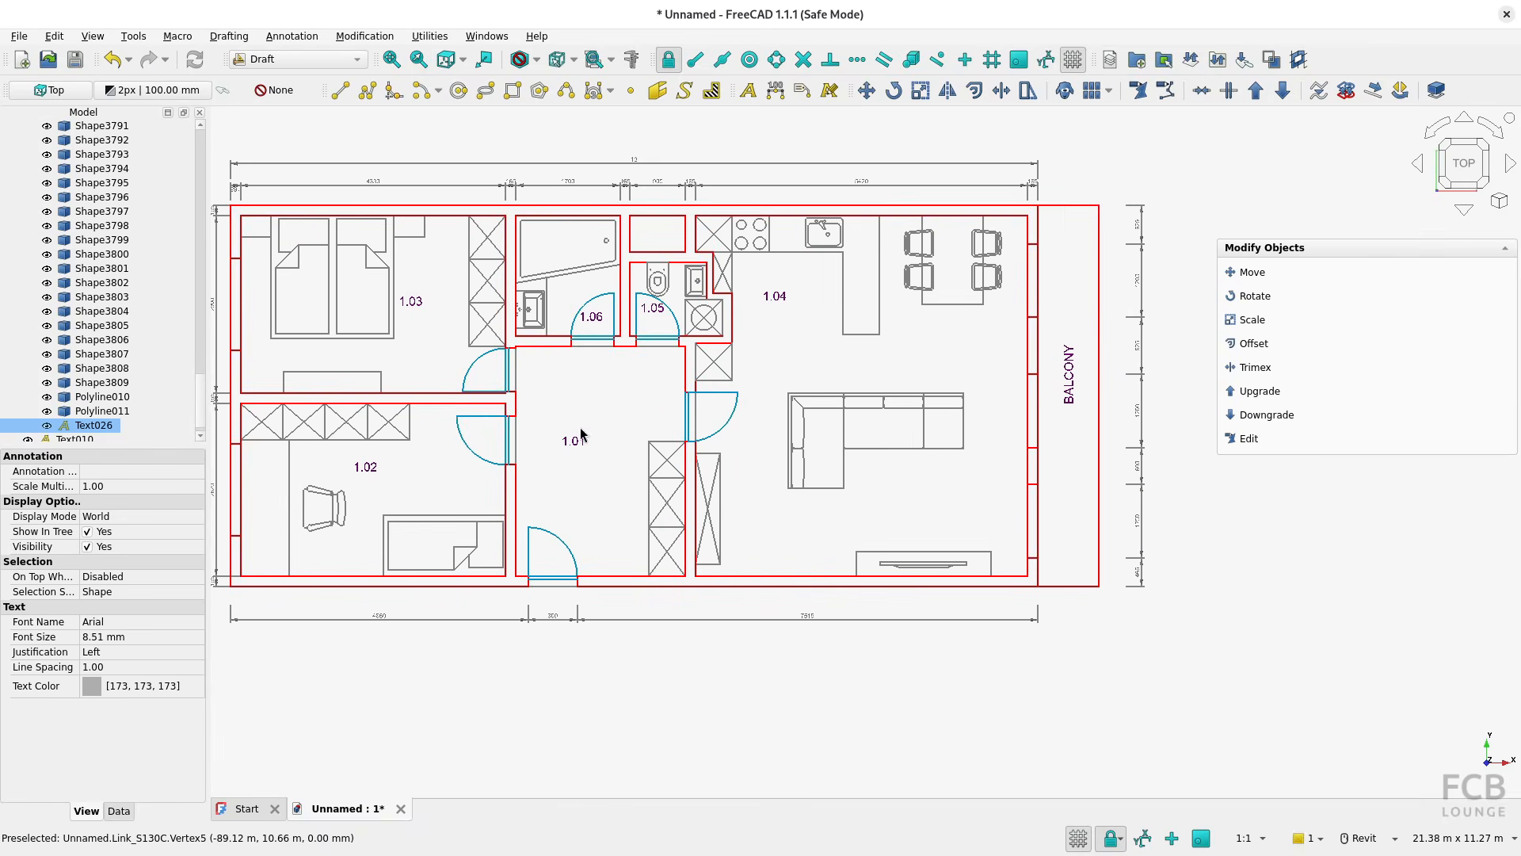
pyautogui.scroll(-11, 664, 454)
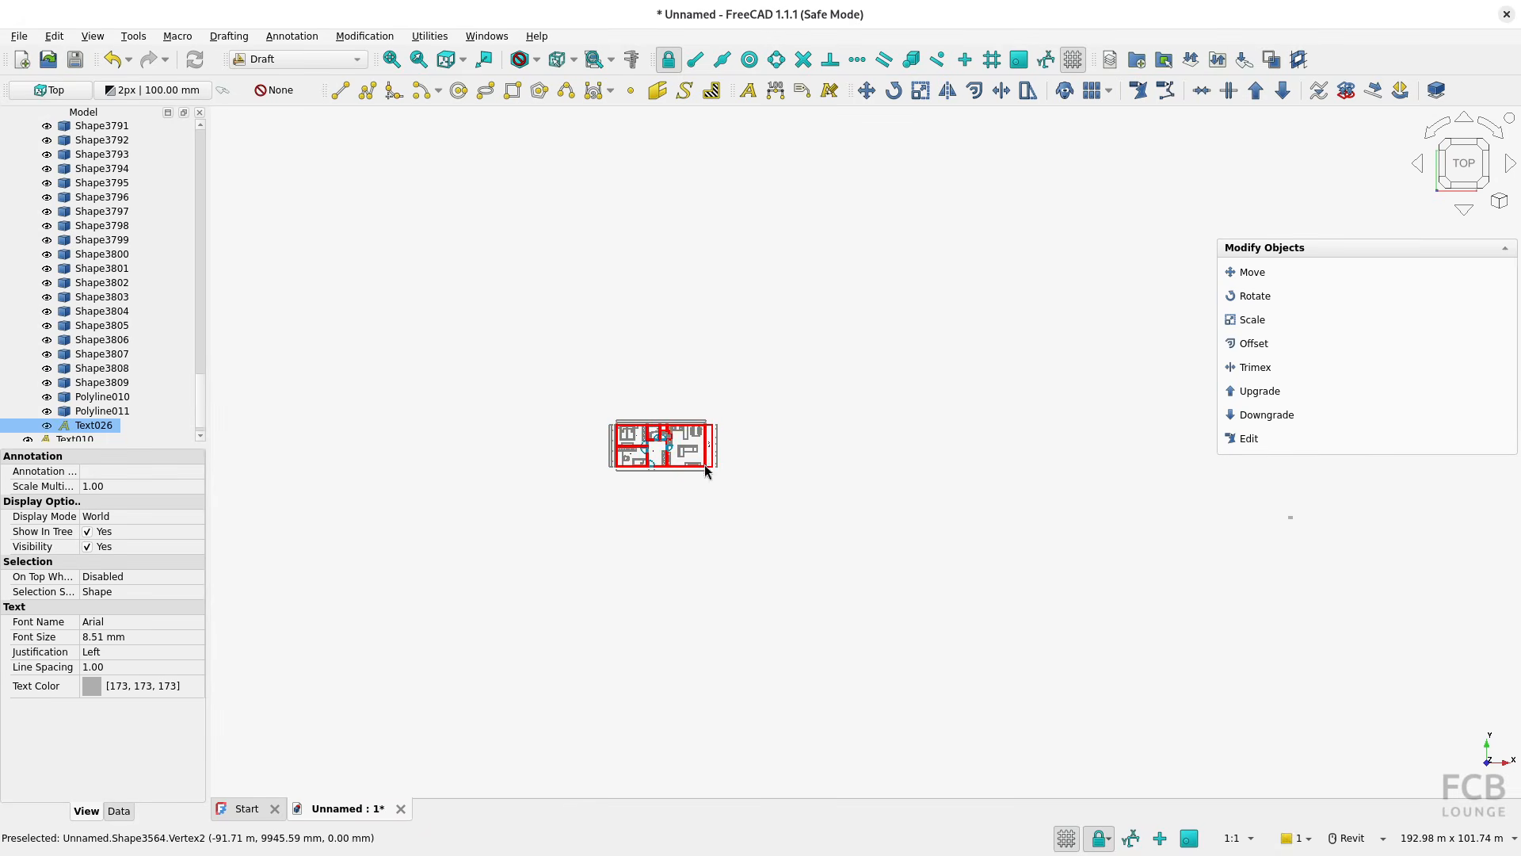
pyautogui.moveTo(958, 517); pyautogui.dragTo(766, 515, button='middle')
pyautogui.scroll(7, 957, 523)
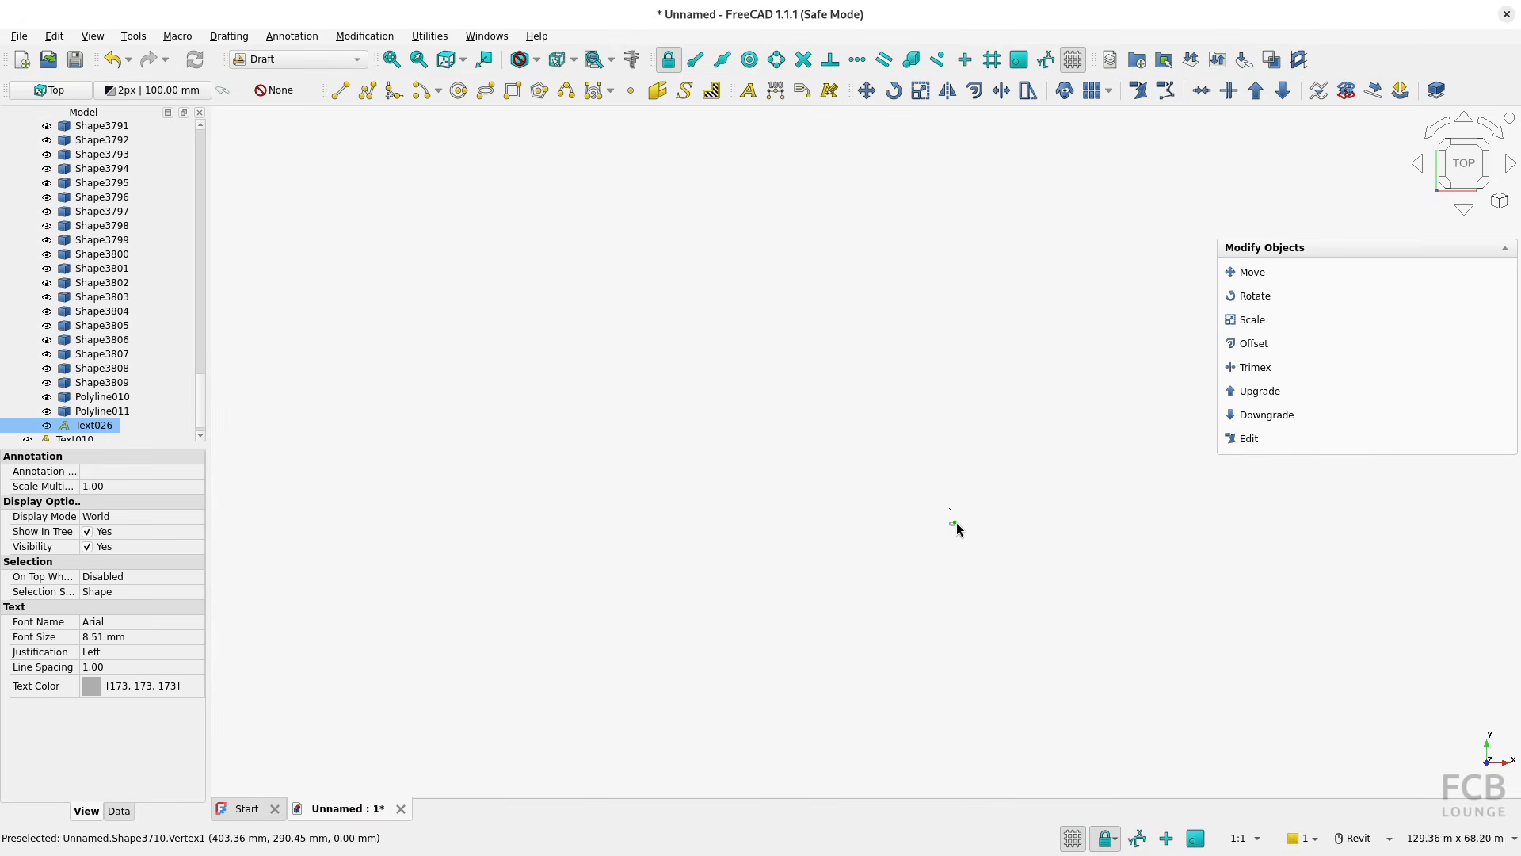
pyautogui.scroll(15, 957, 526)
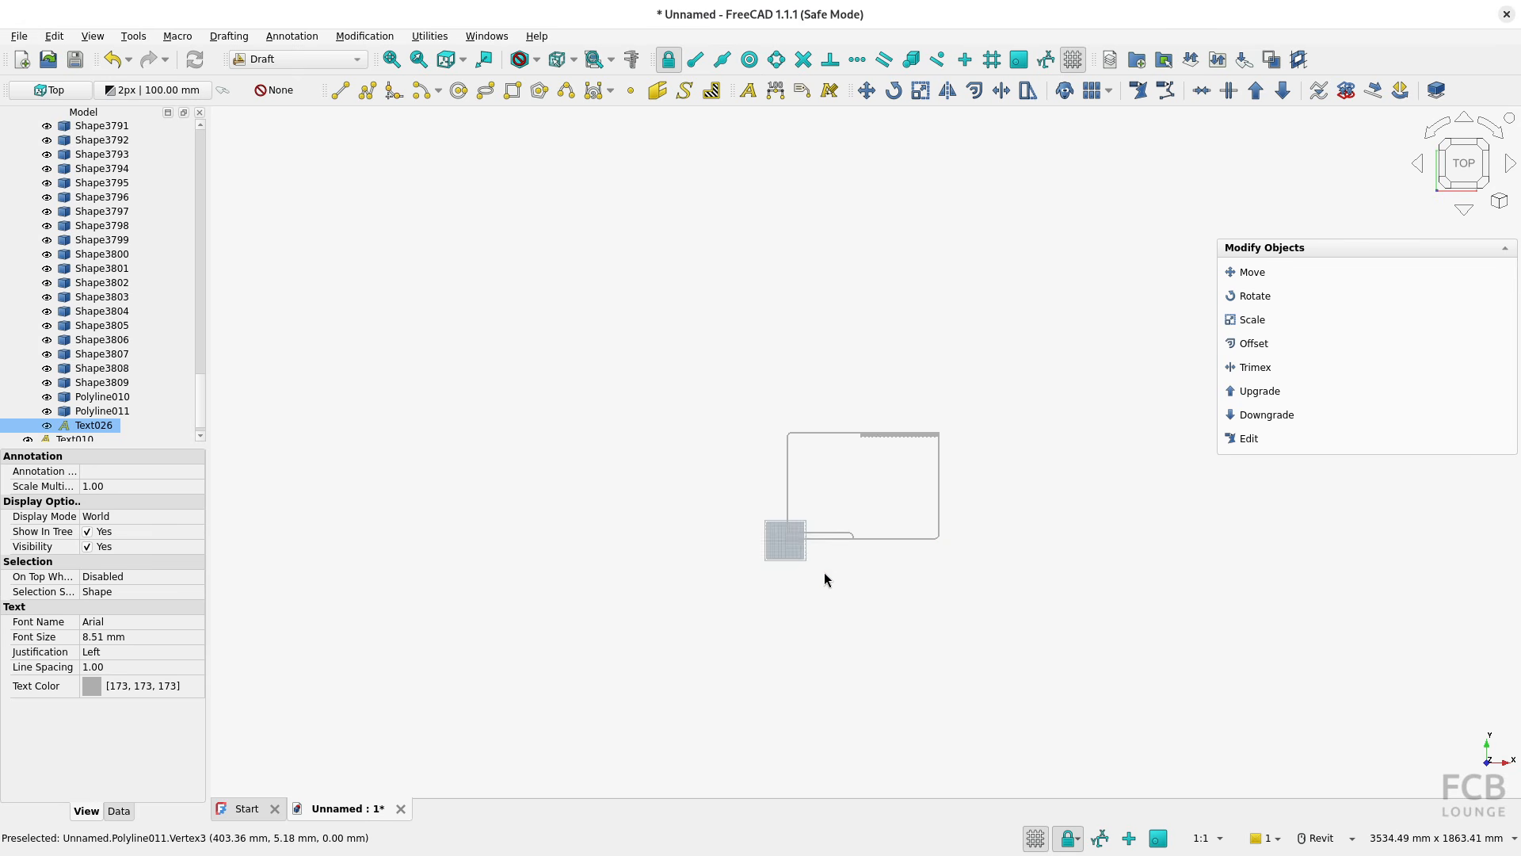
pyautogui.scroll(4, 783, 507)
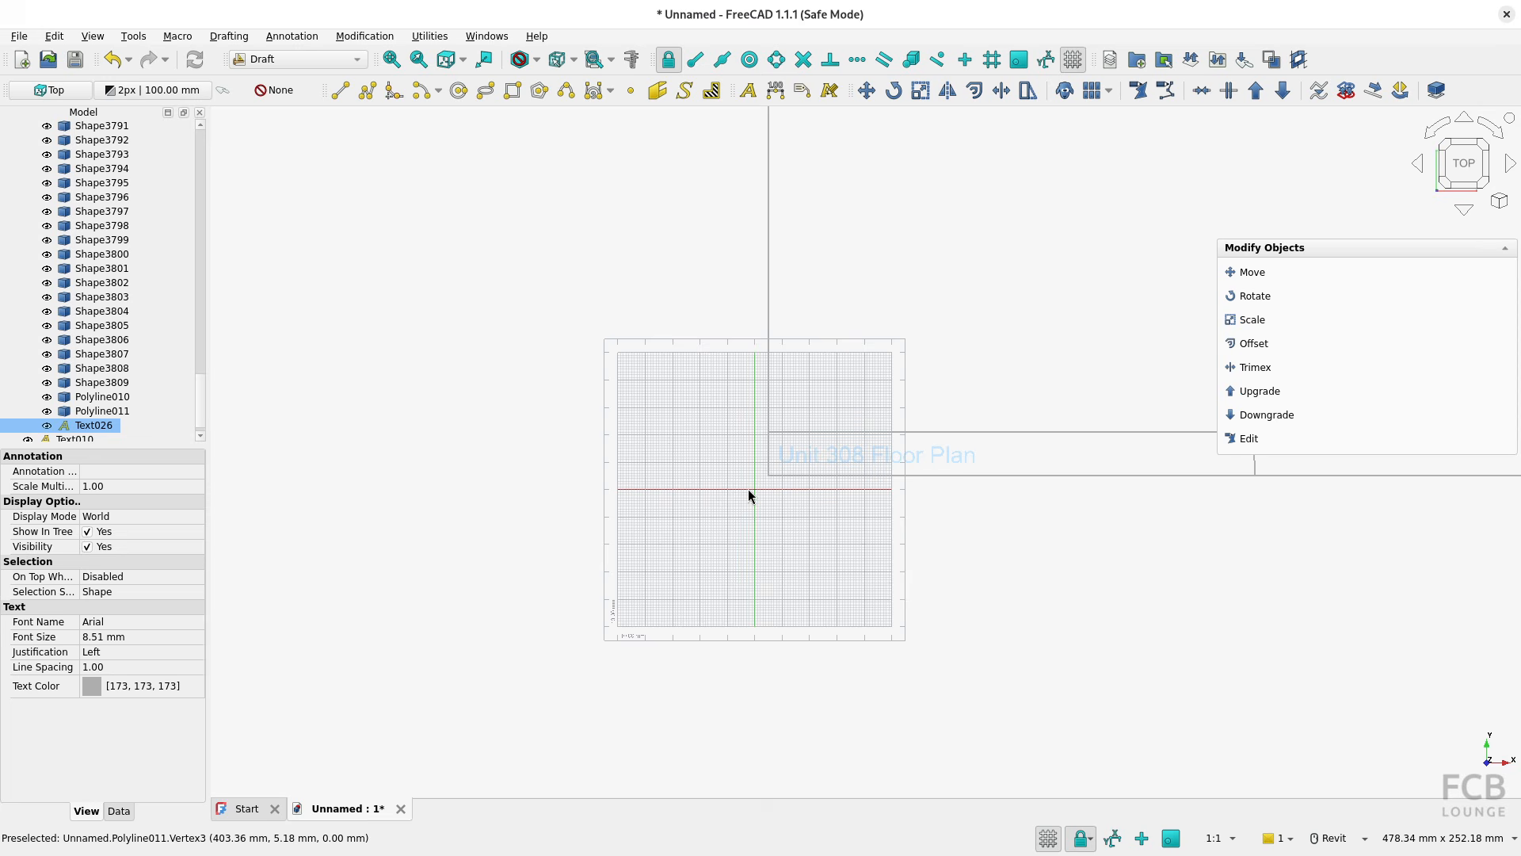
pyautogui.scroll(-3, 759, 493)
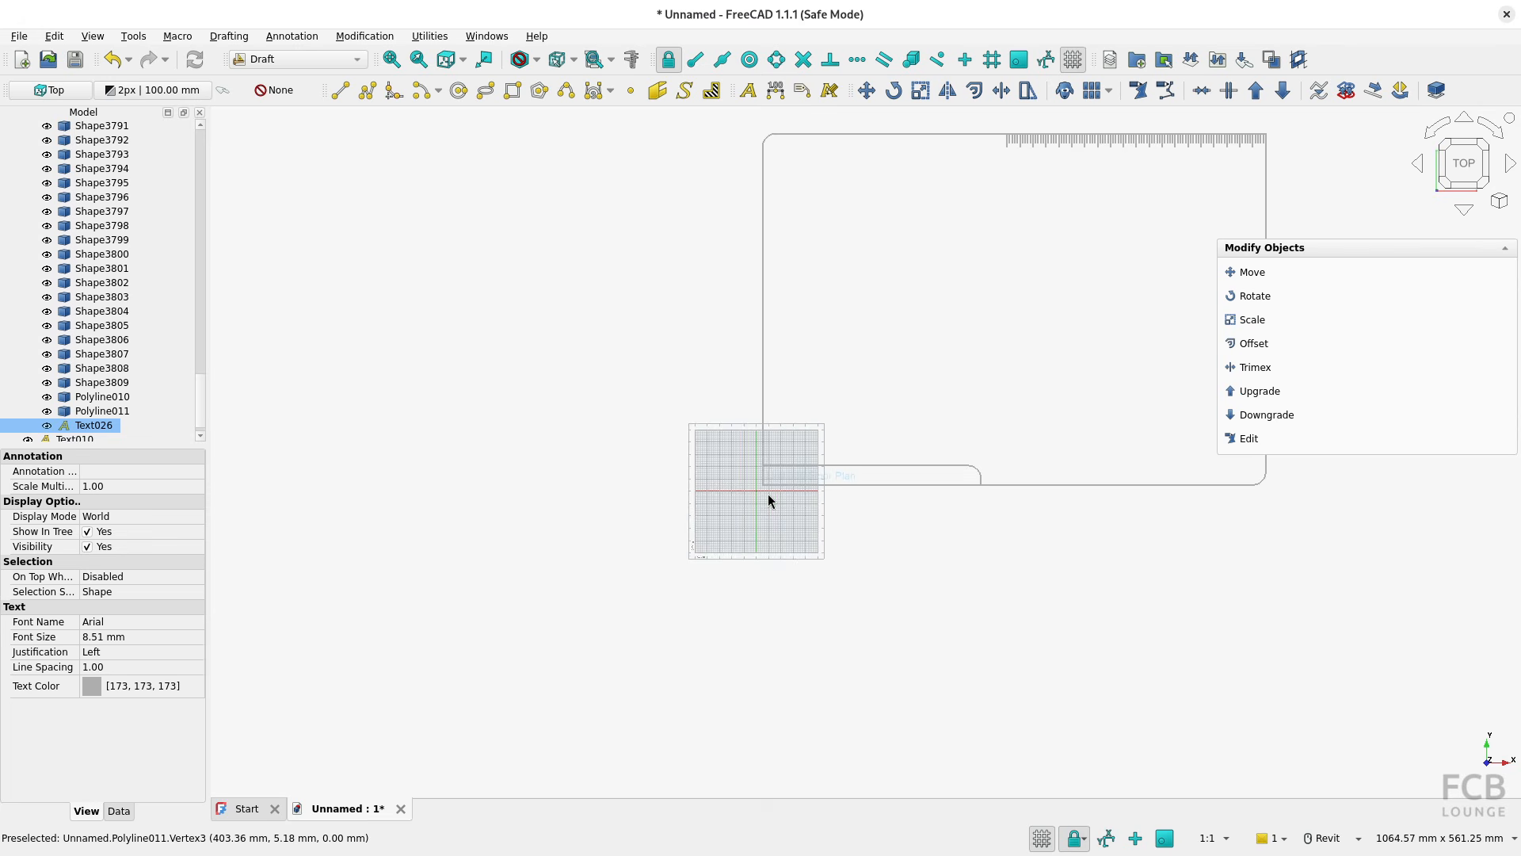
pyautogui.scroll(1, 839, 446)
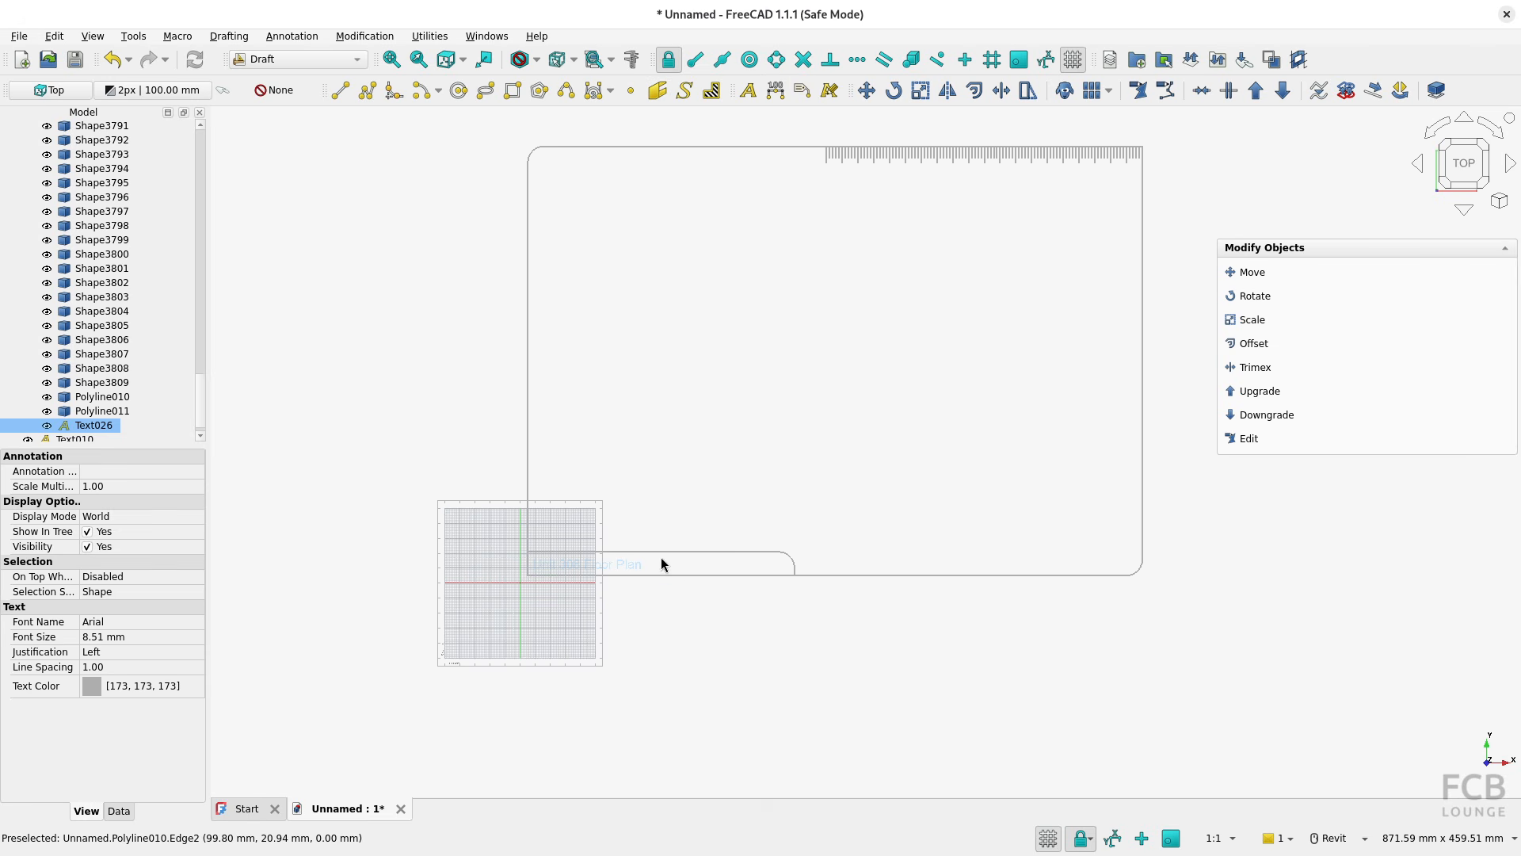
pyautogui.scroll(-1, 637, 570)
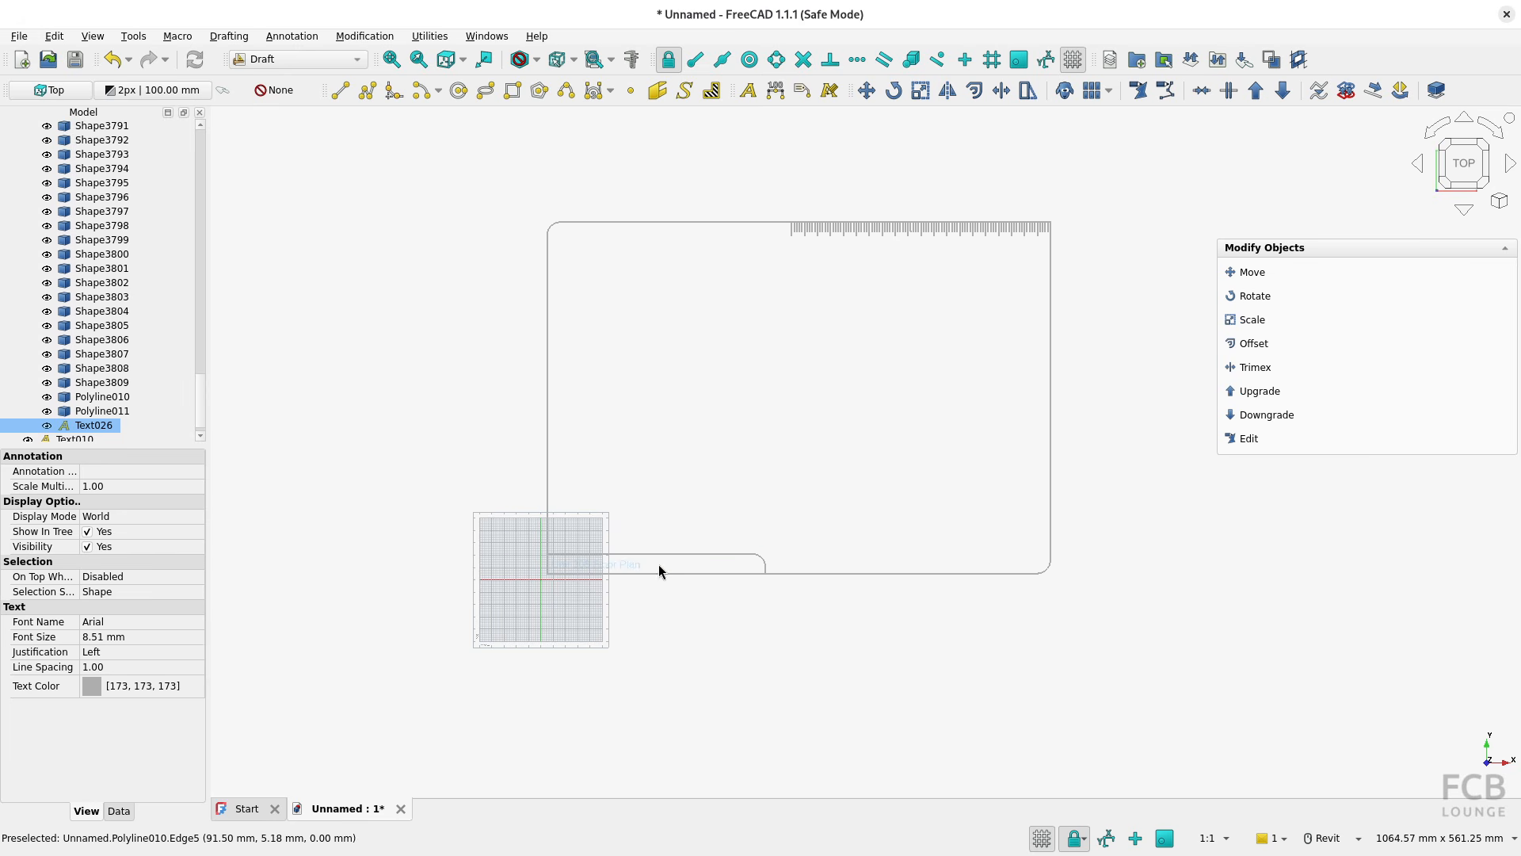
pyautogui.scroll(-2, 663, 553)
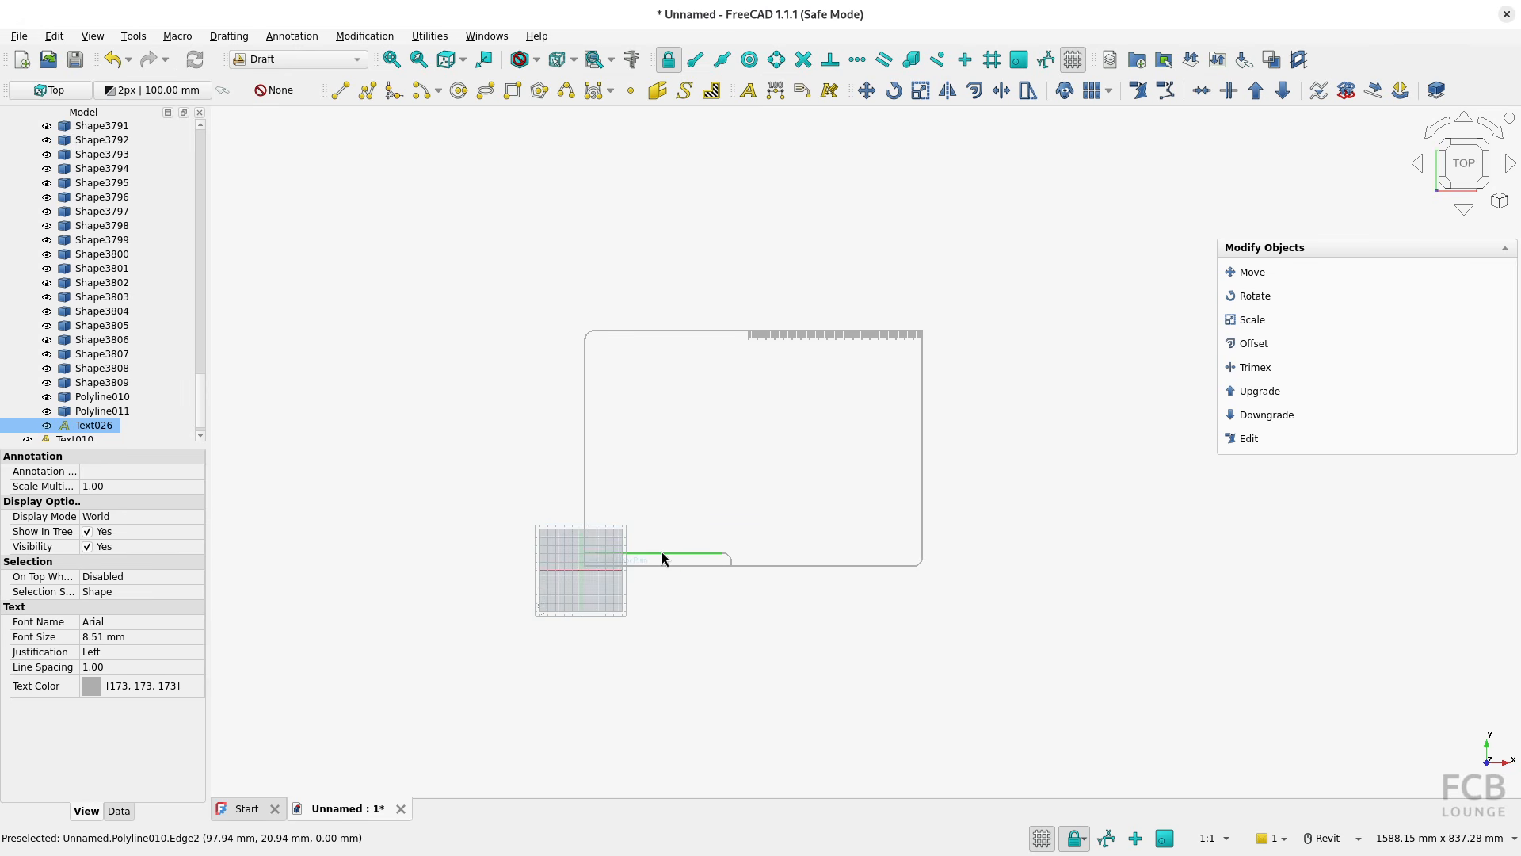
pyautogui.scroll(-2, 662, 558)
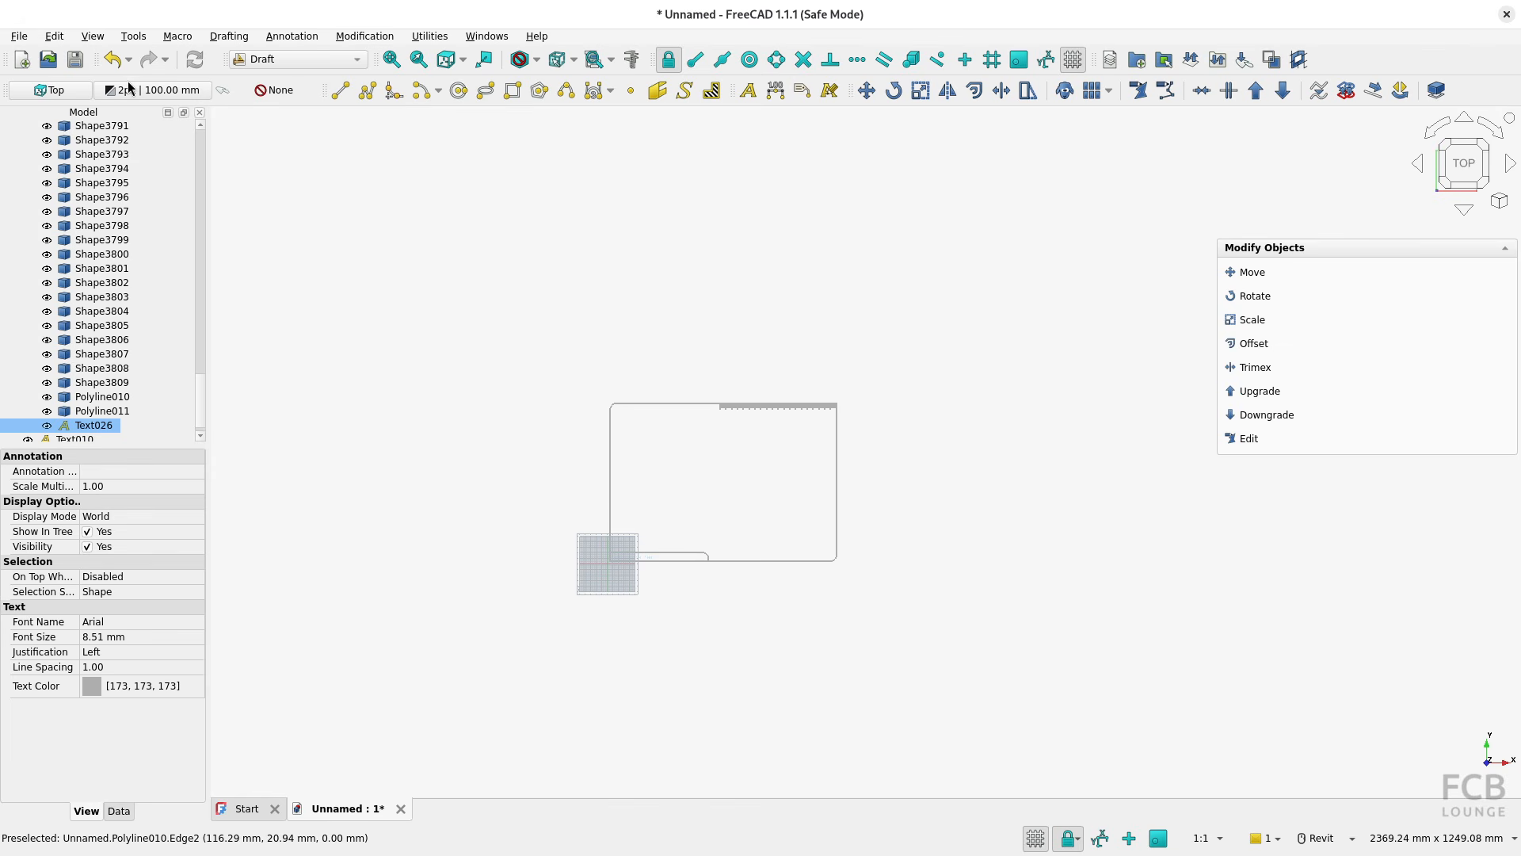
# Disable importing paper space objects, texts and dimensions, and using colors from the DXF file in the DXF preferences
pyautogui.click(54, 35)
pyautogui.click(126, 400)
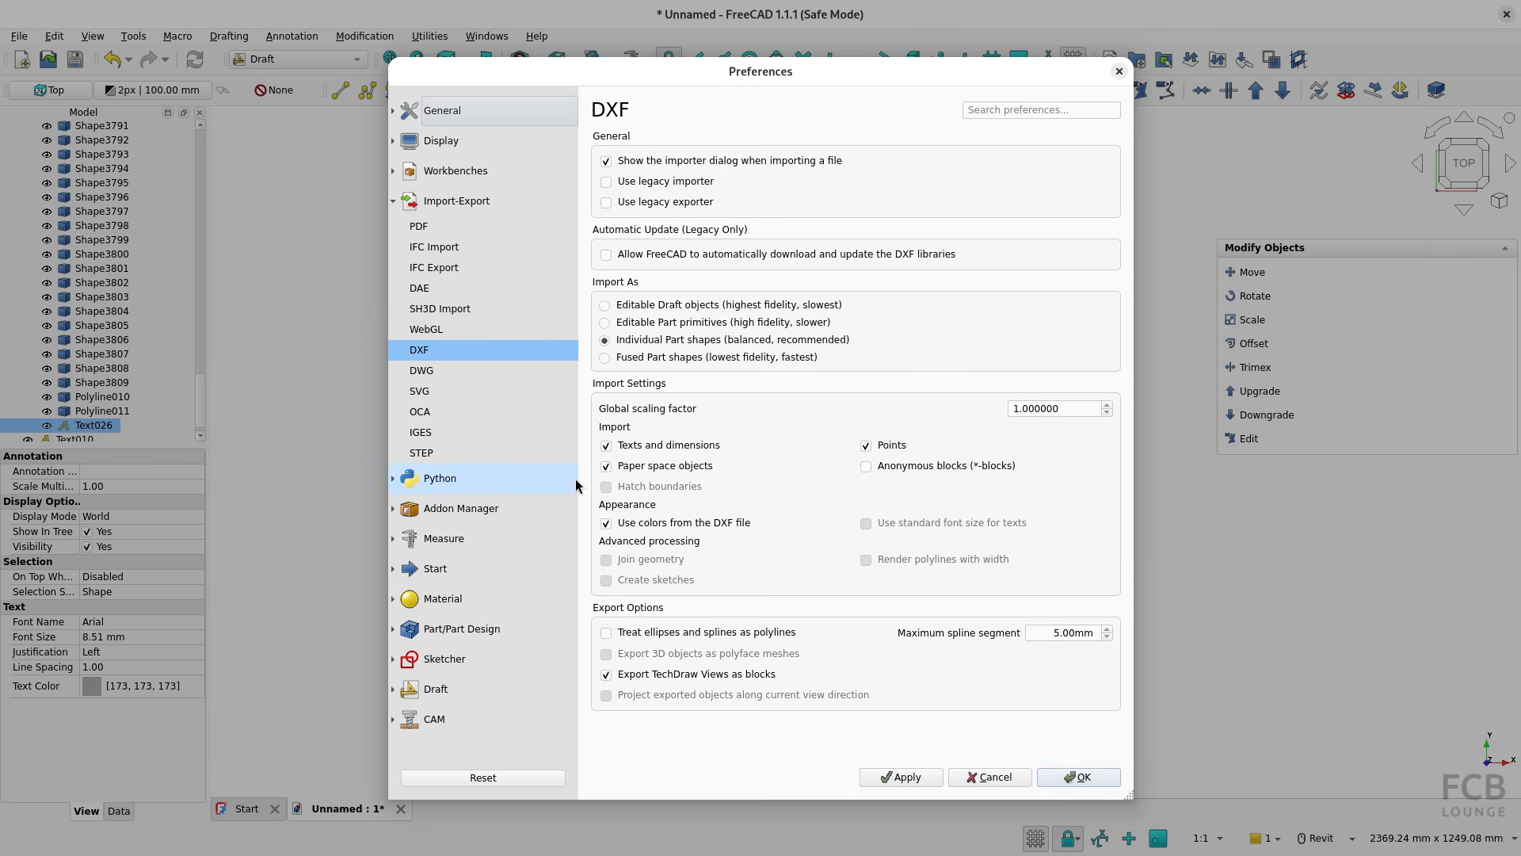
pyautogui.click(638, 467)
pyautogui.click(643, 446)
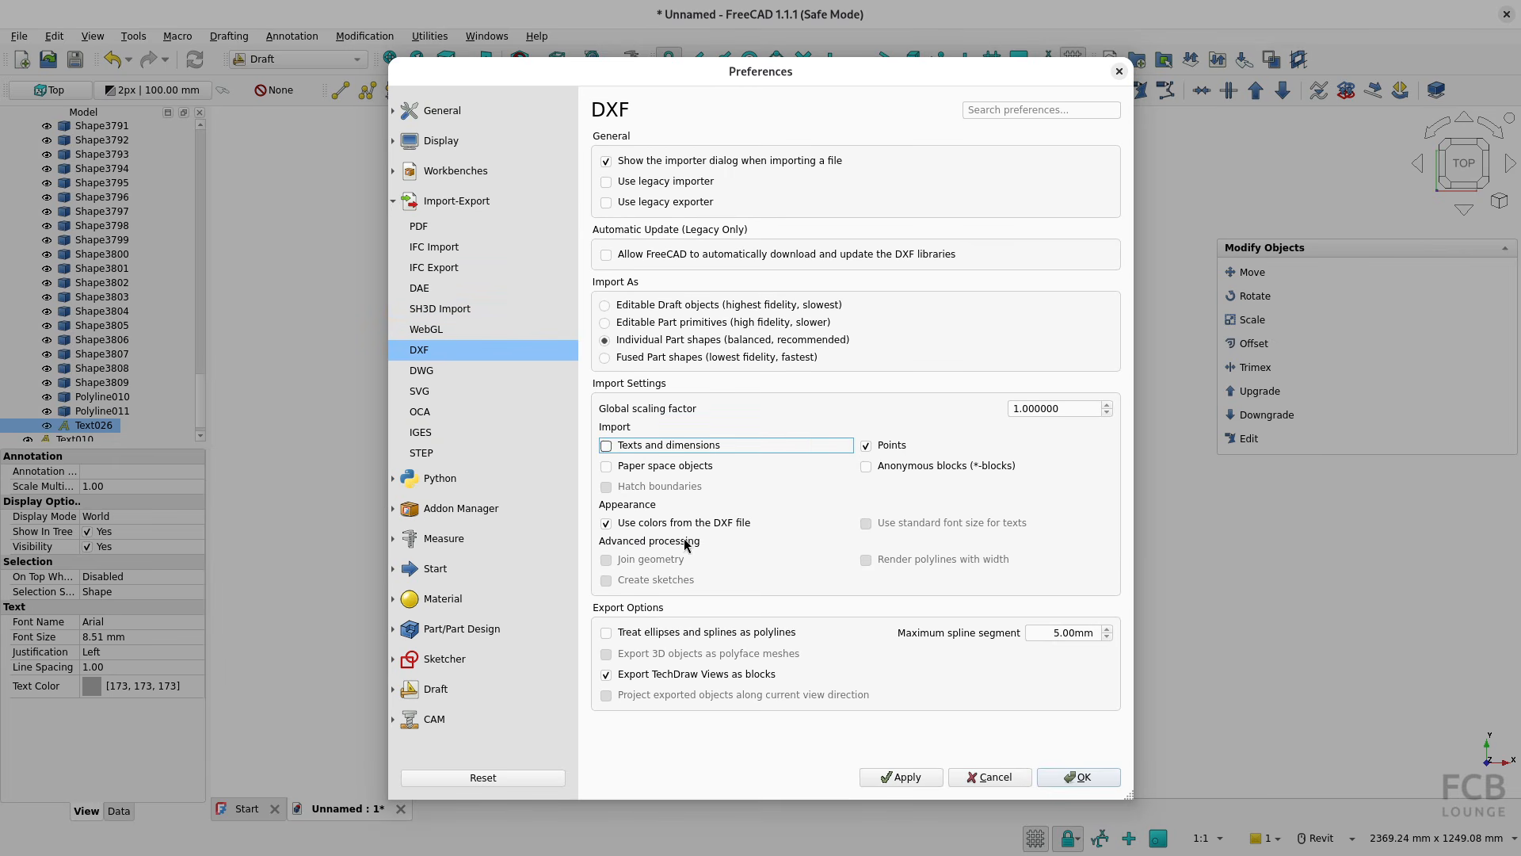
pyautogui.click(607, 525)
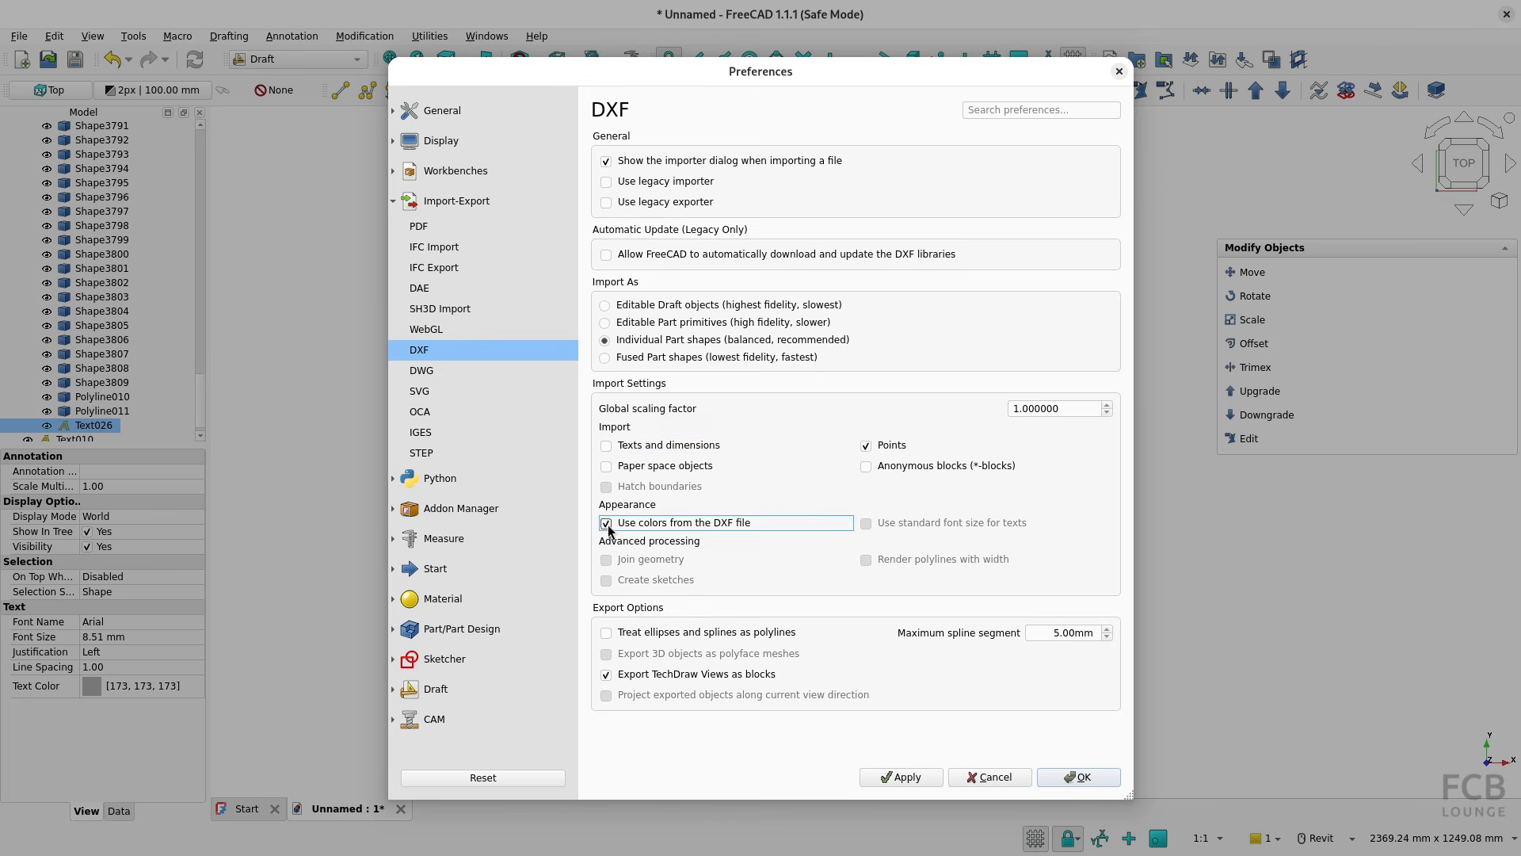
pyautogui.click(1079, 777)
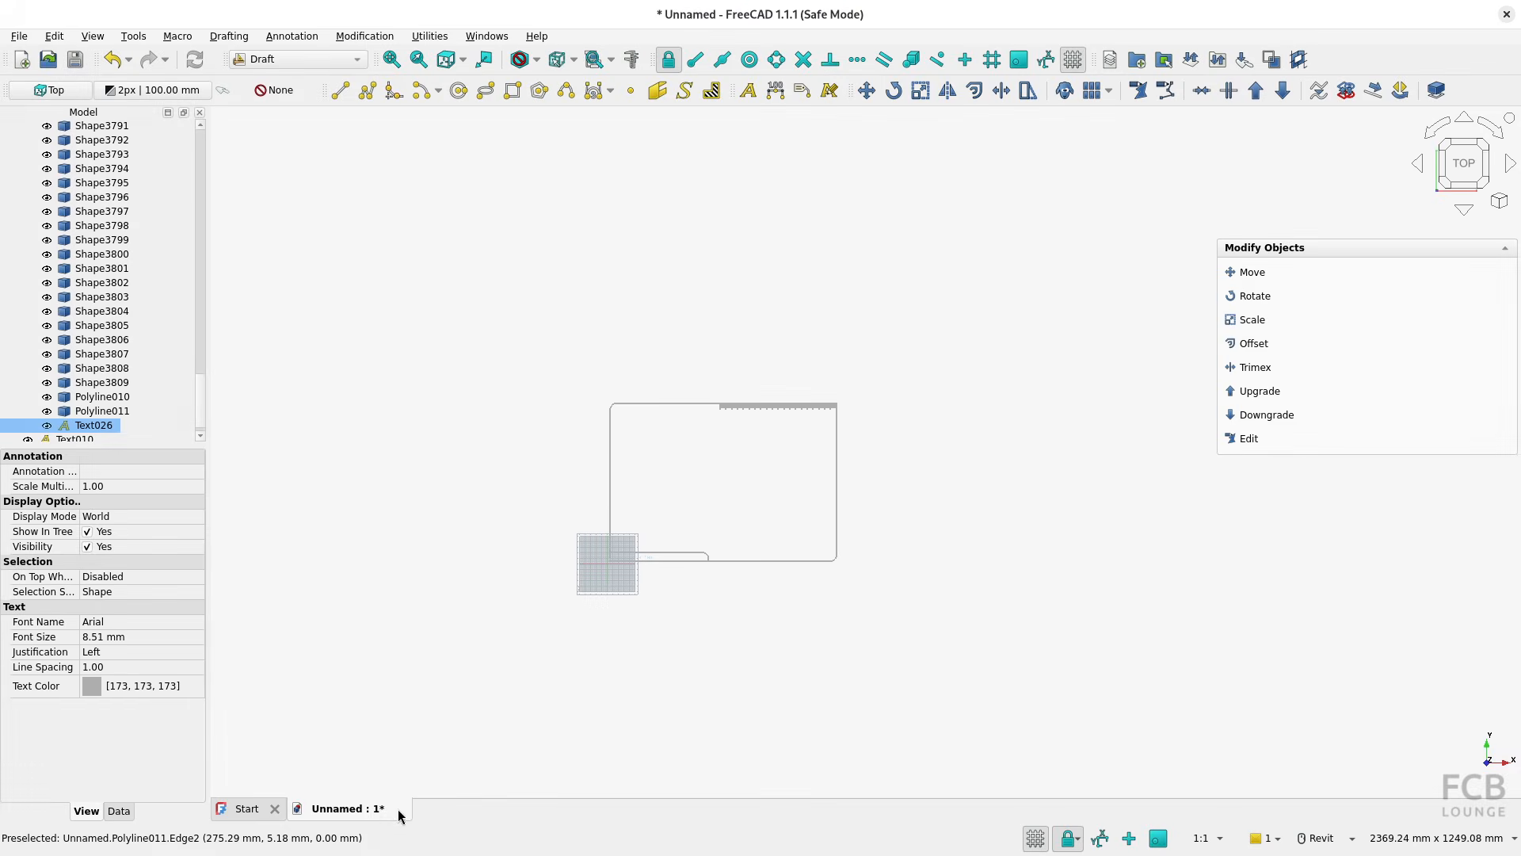
# Discard the document with the paper space import and start a new empty document
pyautogui.click(401, 808)
pyautogui.press('Escape')
pyautogui.hotkey('ctrl', 'n')
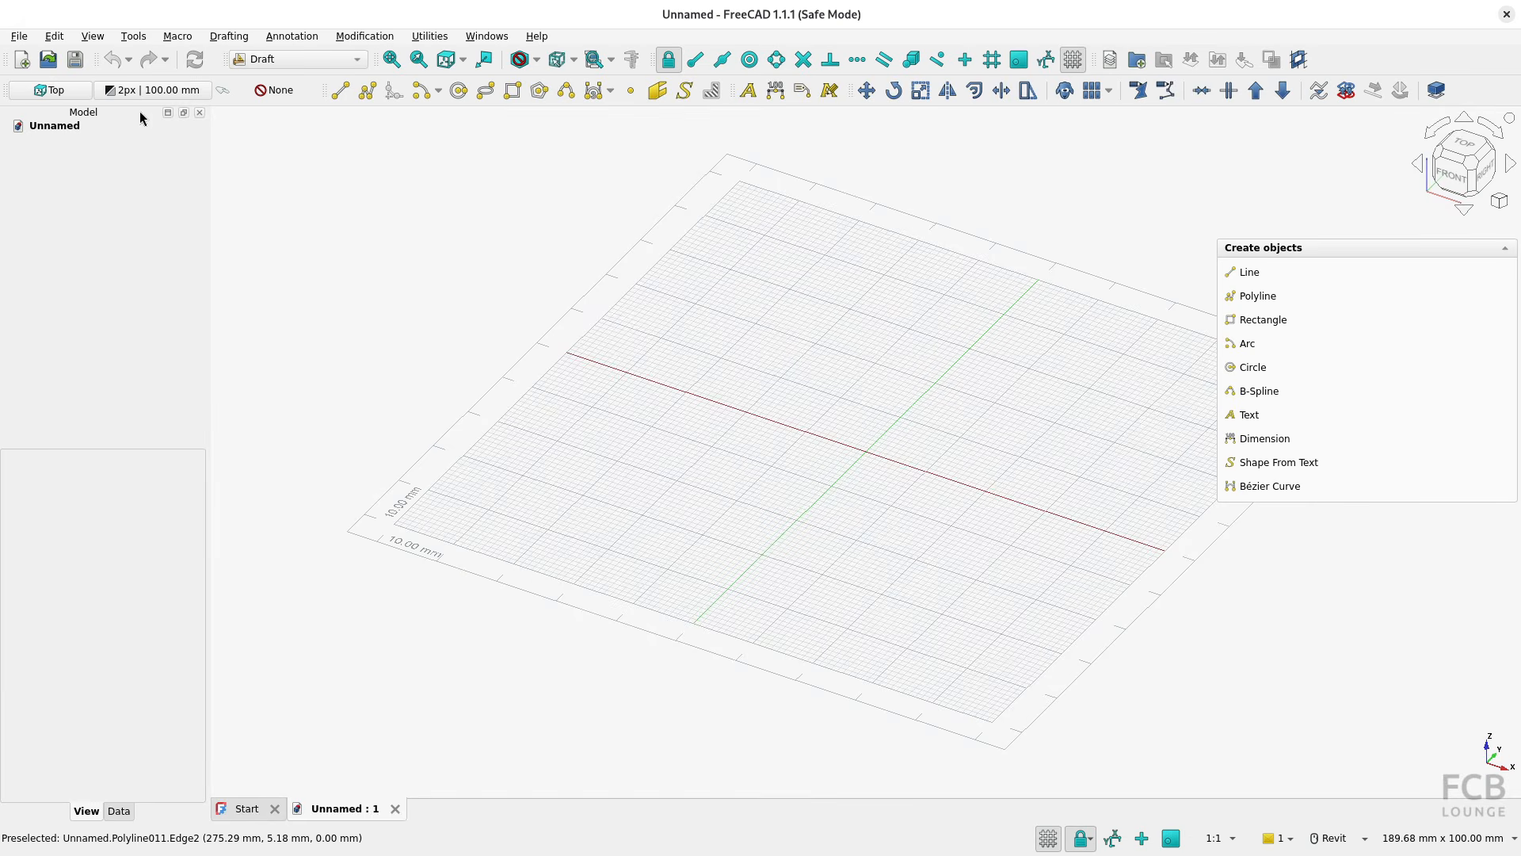
# Import plan_view_unit_308.dxf as individual Part shapes without texts, dimensions, paper space objects or DXF colors
pyautogui.click(17, 36)
pyautogui.click(74, 245)
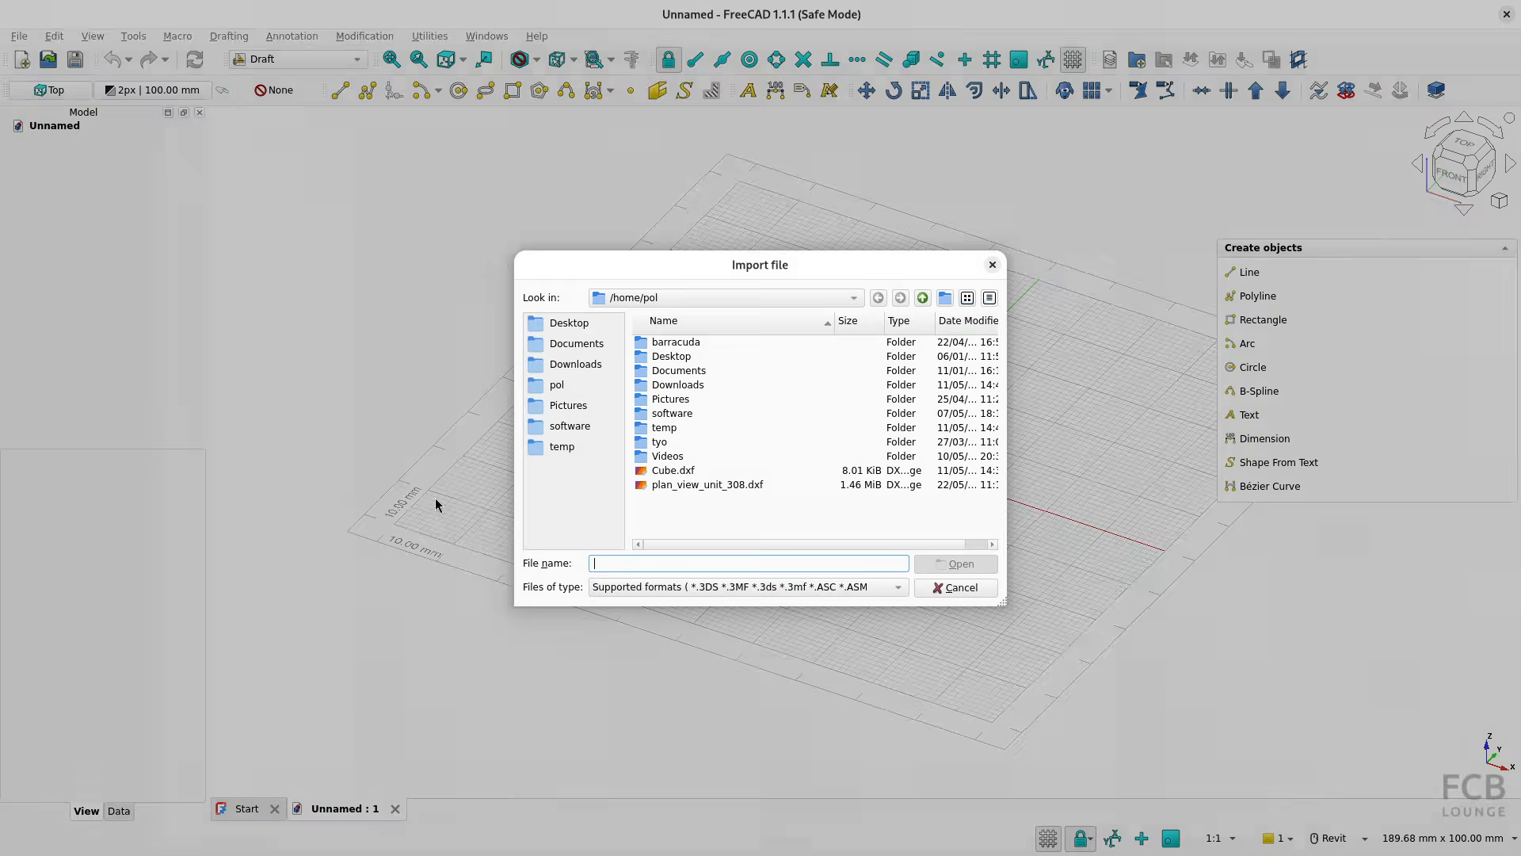
pyautogui.click(706, 485)
pyautogui.click(961, 564)
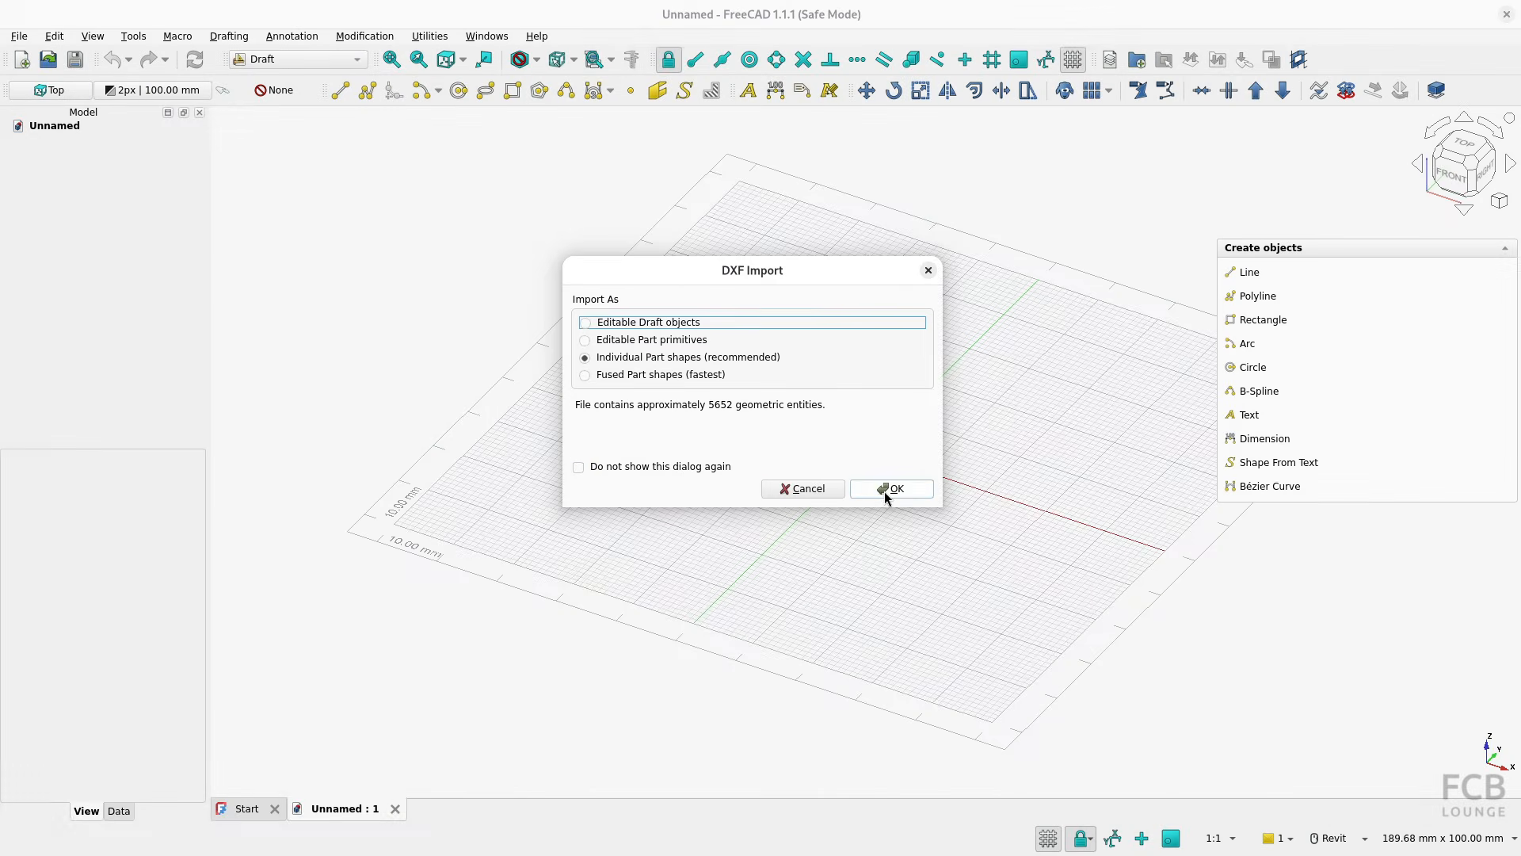
pyautogui.click(884, 491)
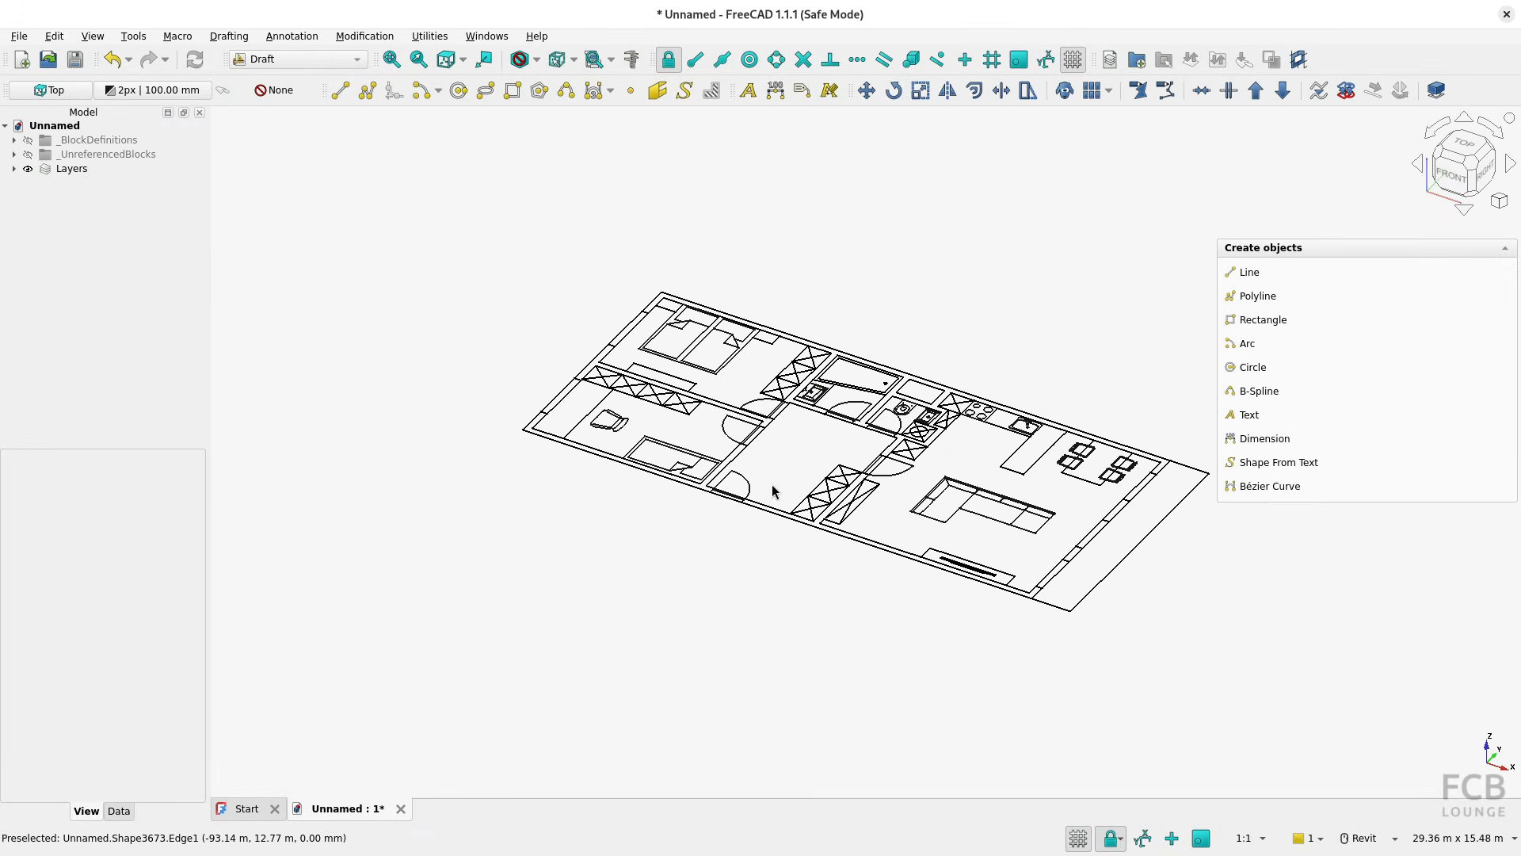
# Show the plan from the top and select the door of the lower-left room to inspect its layer and properties
pyautogui.keyDown('shift'); pyautogui.moveTo(789, 469); pyautogui.dragTo(889, 553, button='middle'); pyautogui.keyUp('shift')
pyautogui.click(1464, 161)
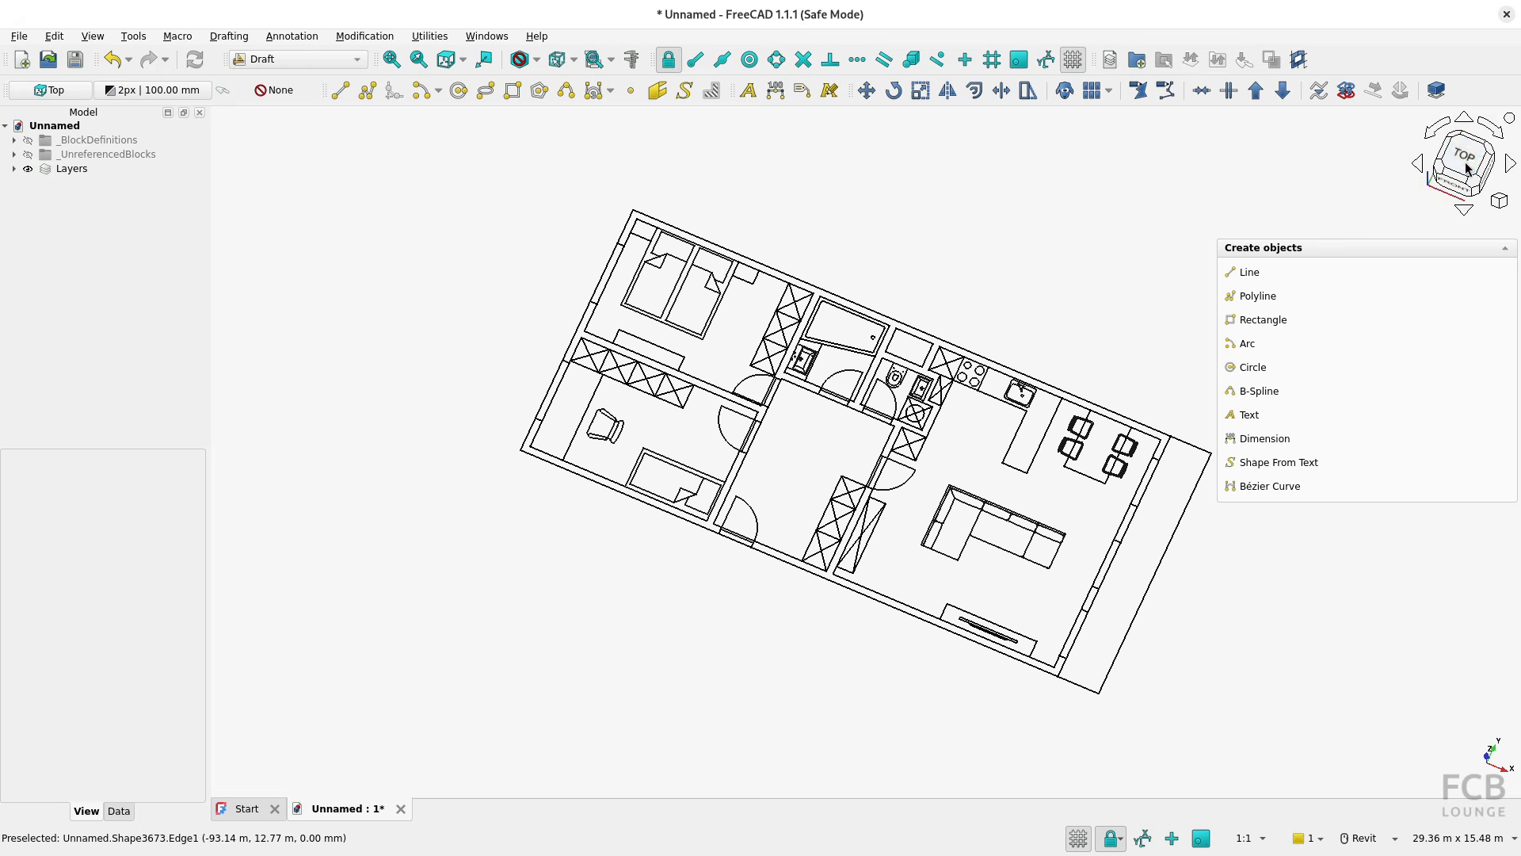
pyautogui.click(729, 494)
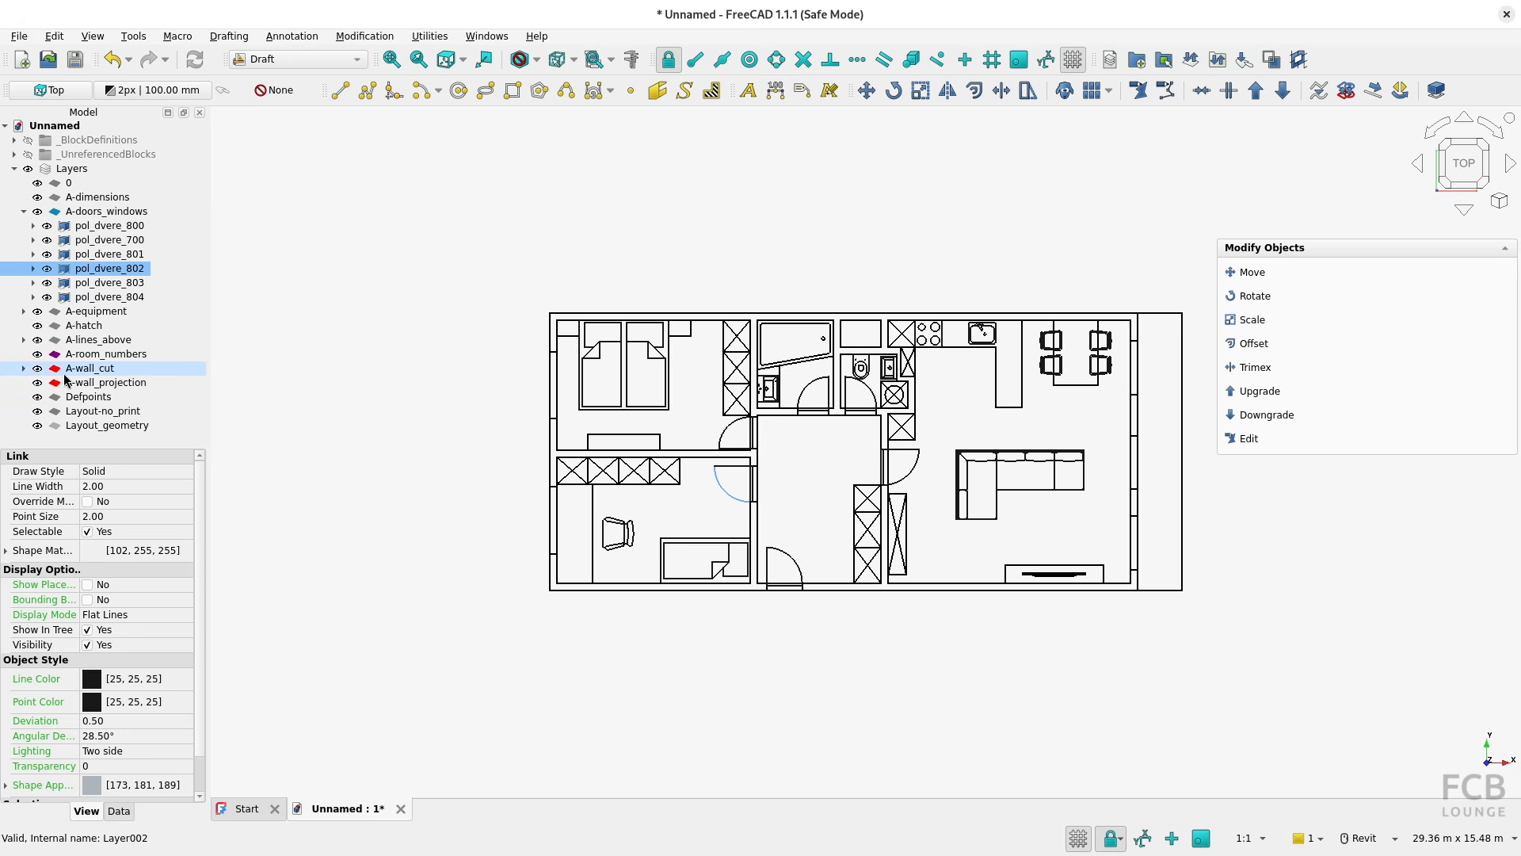
# Clear the selection and review the global scaling factor and remaining import options in the DXF preferences
pyautogui.click(794, 507)
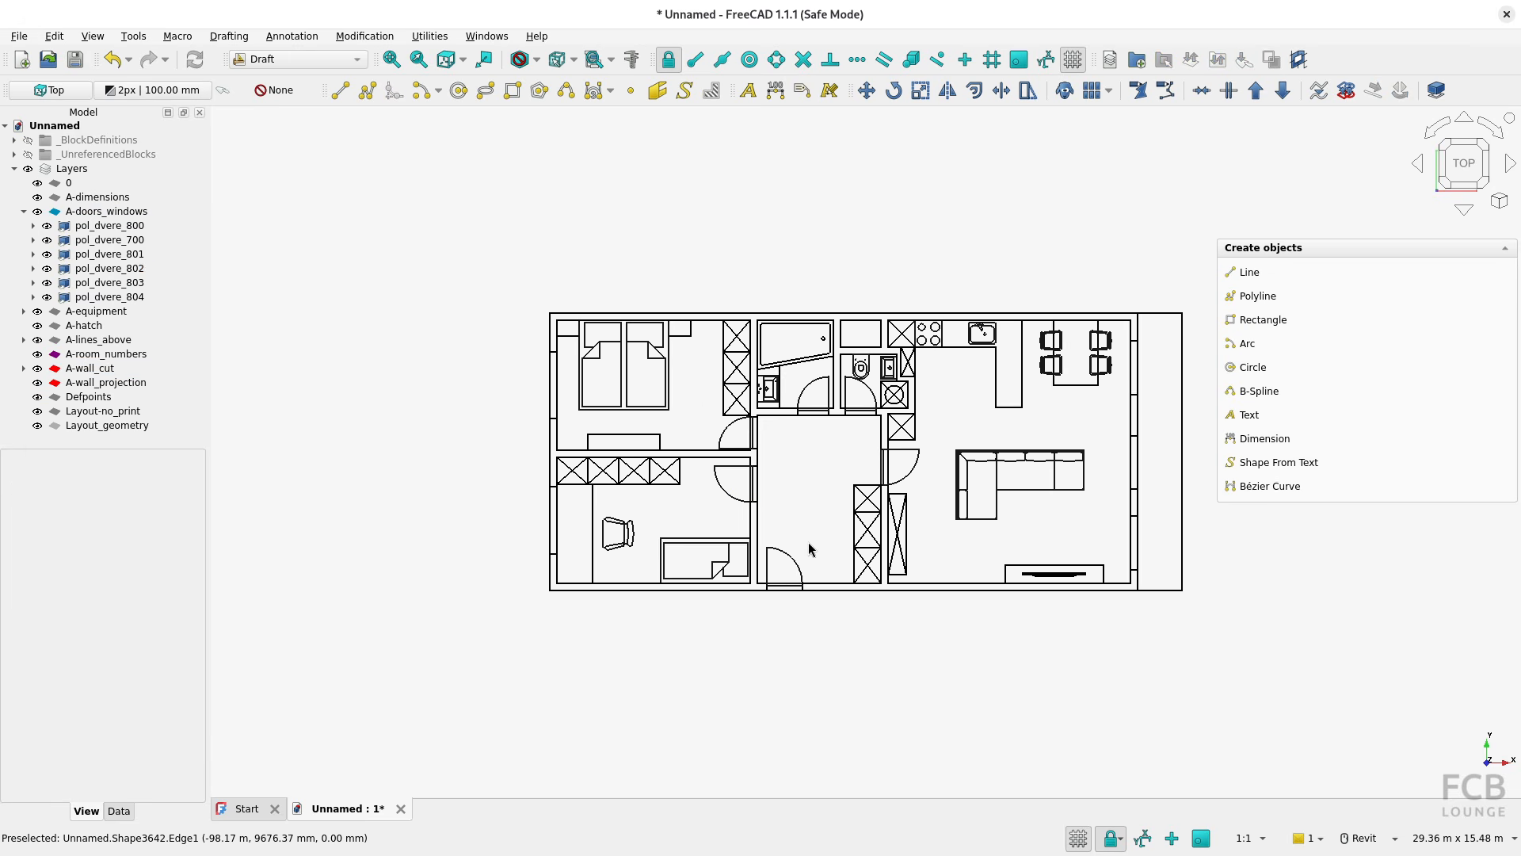
pyautogui.click(19, 36)
pyautogui.moveTo(54, 36)
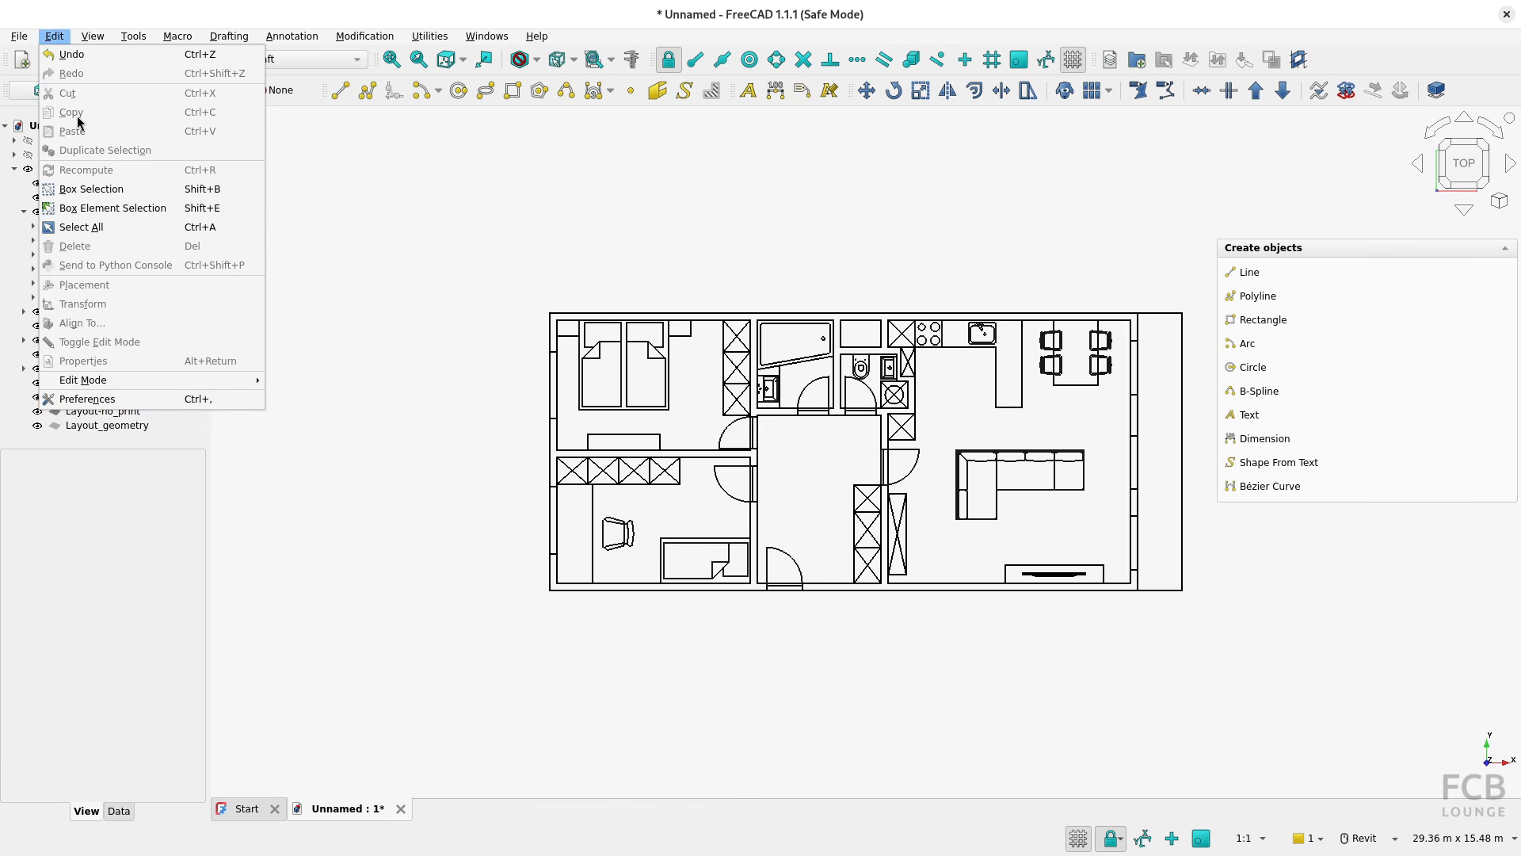
pyautogui.click(113, 402)
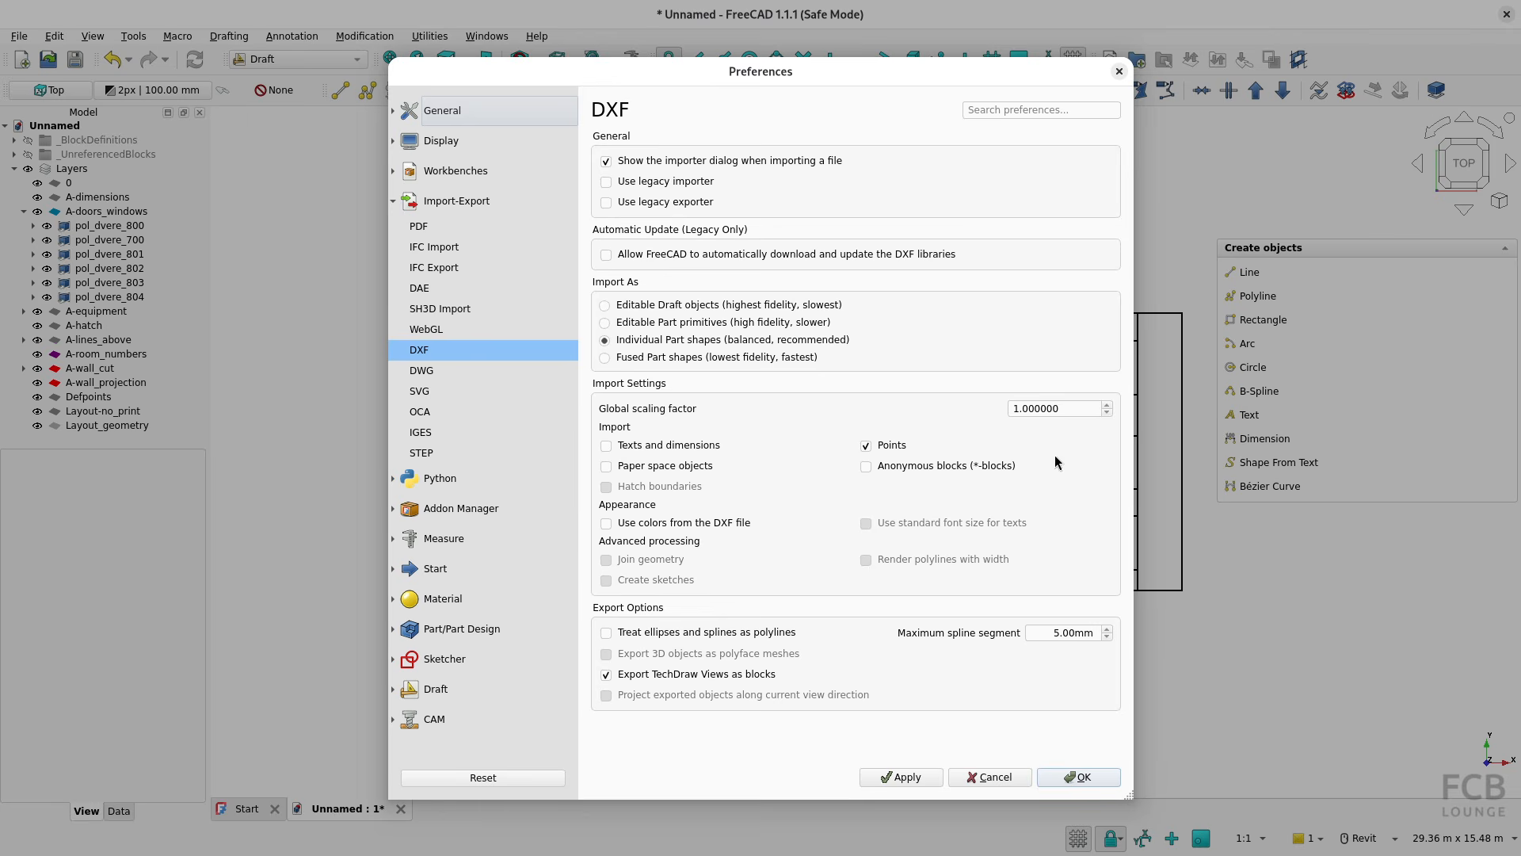
pyautogui.moveTo(1067, 404); pyautogui.dragTo(992, 411)
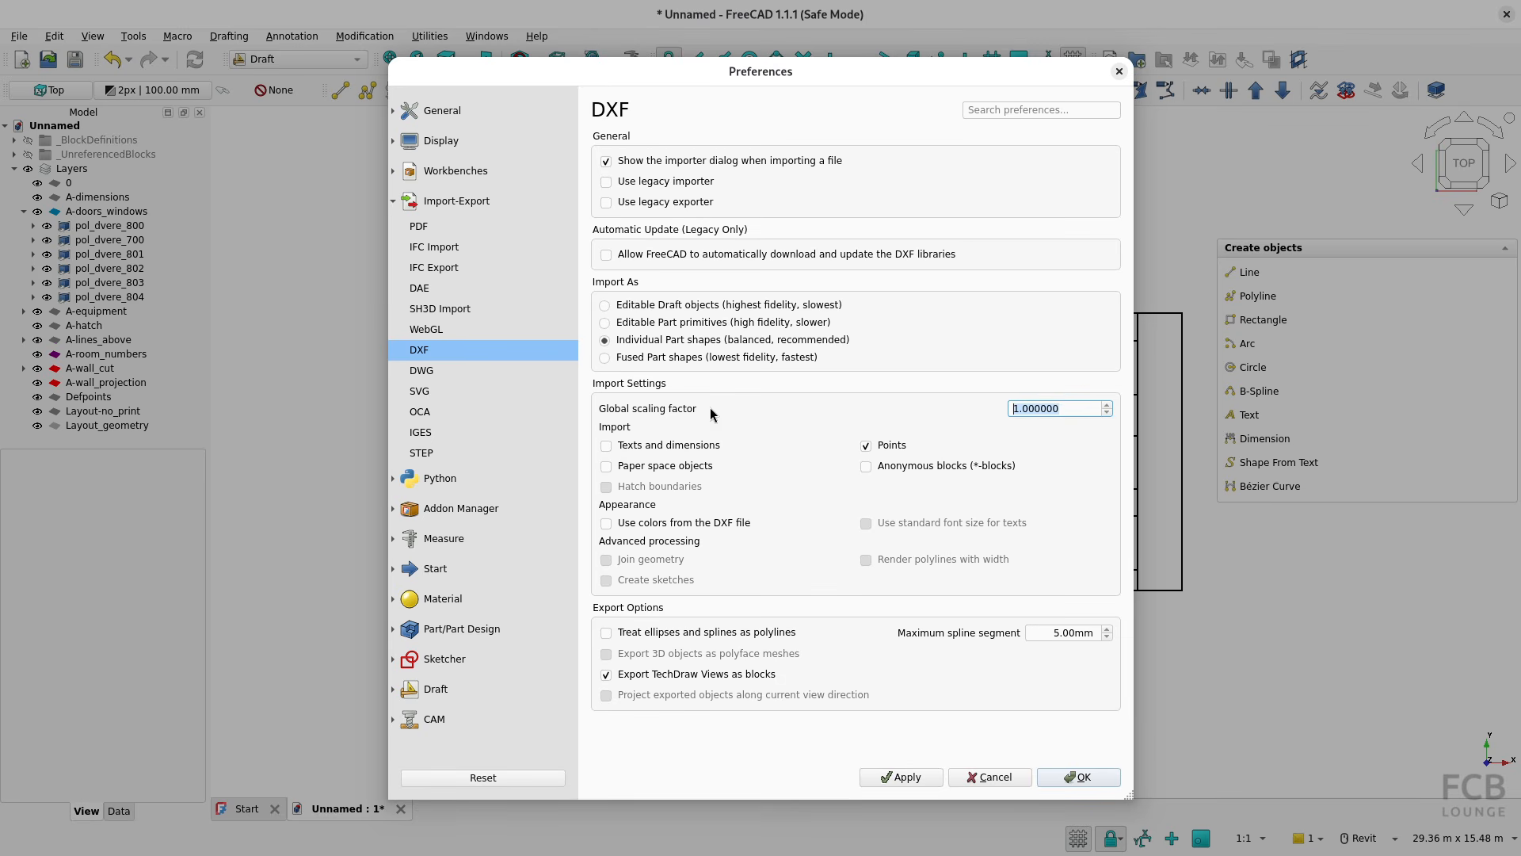
pyautogui.click(621, 489)
# Enable the legacy importer and automatic DXF library updates, switch both off again and close the preferences
pyautogui.moveTo(889, 563)
pyautogui.moveTo(728, 566)
pyautogui.click(606, 184)
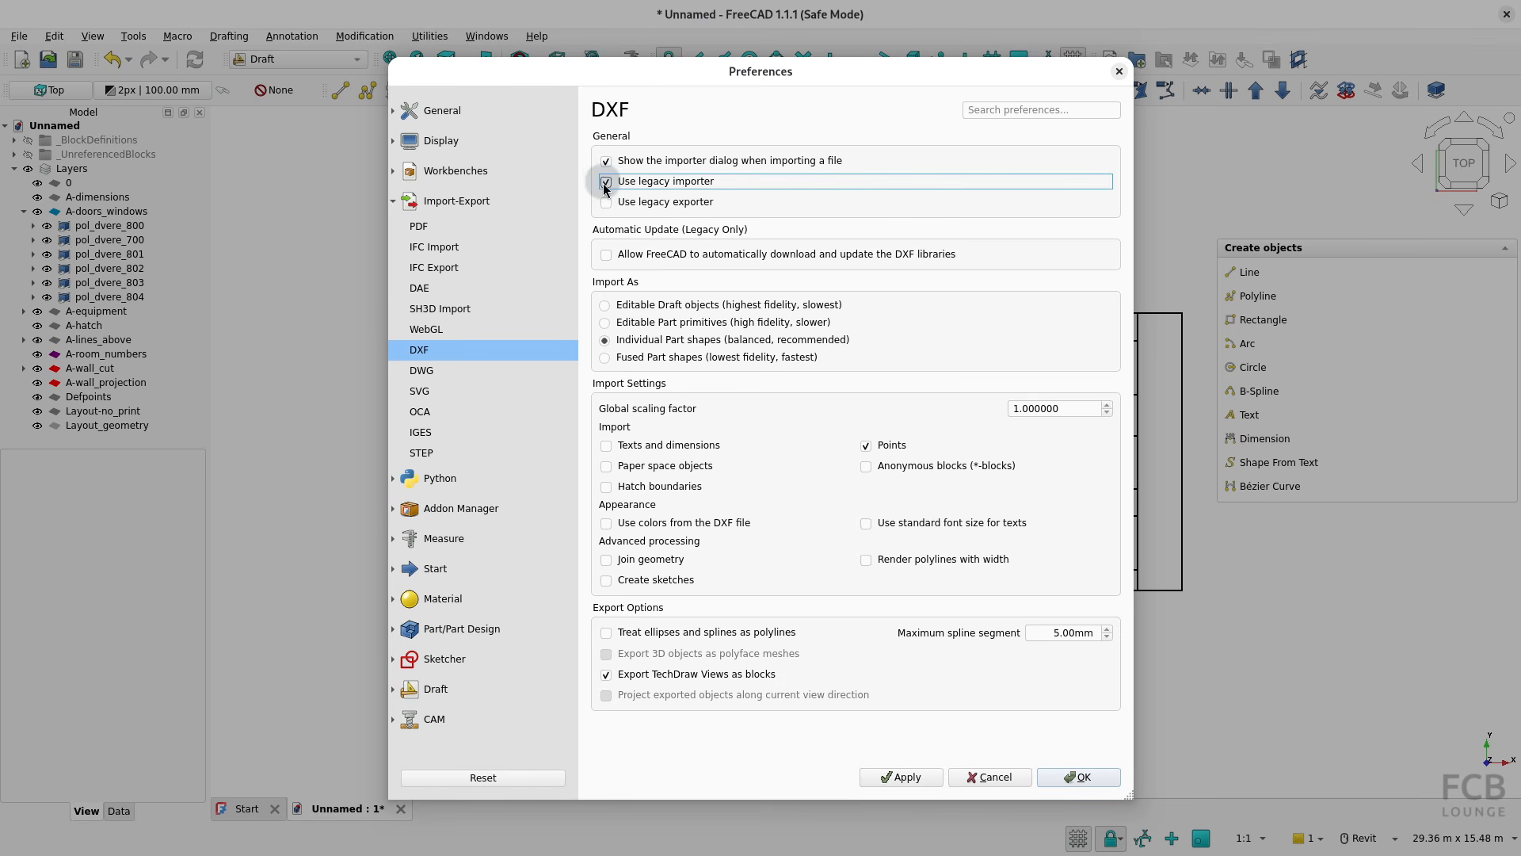
pyautogui.click(608, 256)
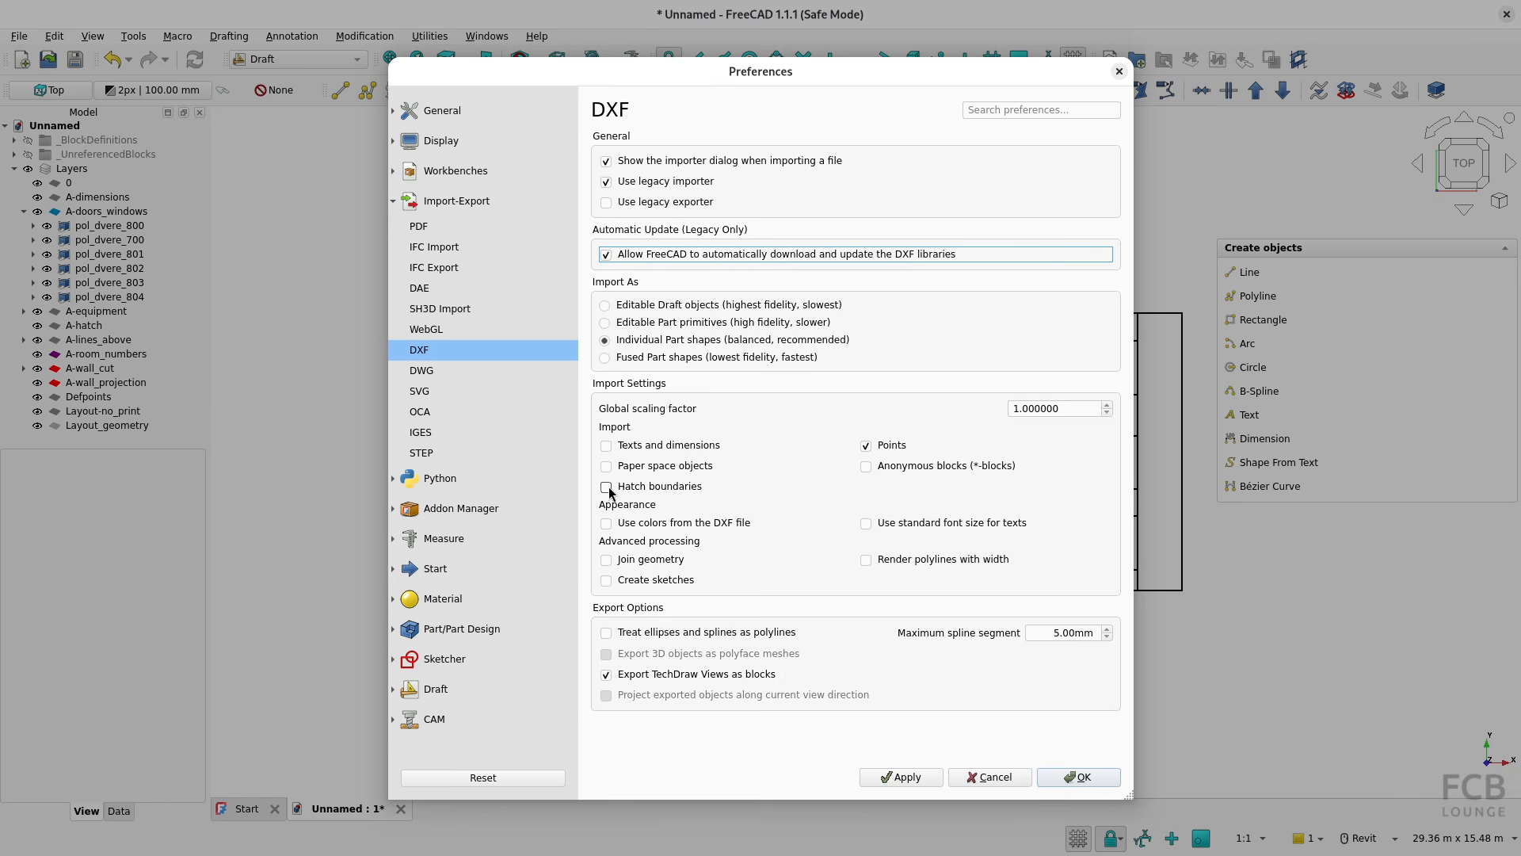
pyautogui.click(606, 255)
pyautogui.click(607, 181)
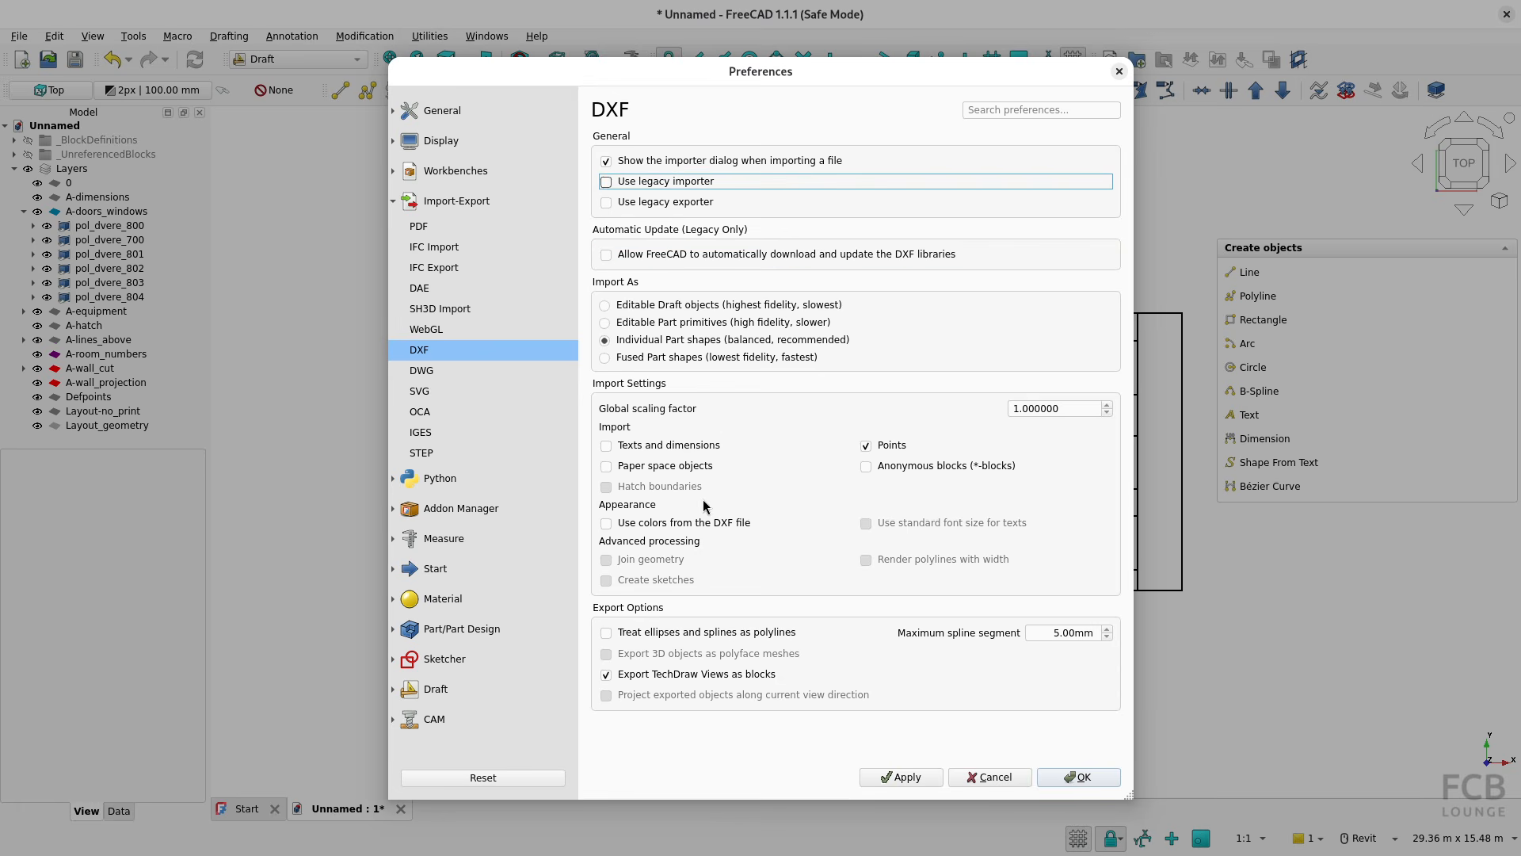
pyautogui.click(792, 22)
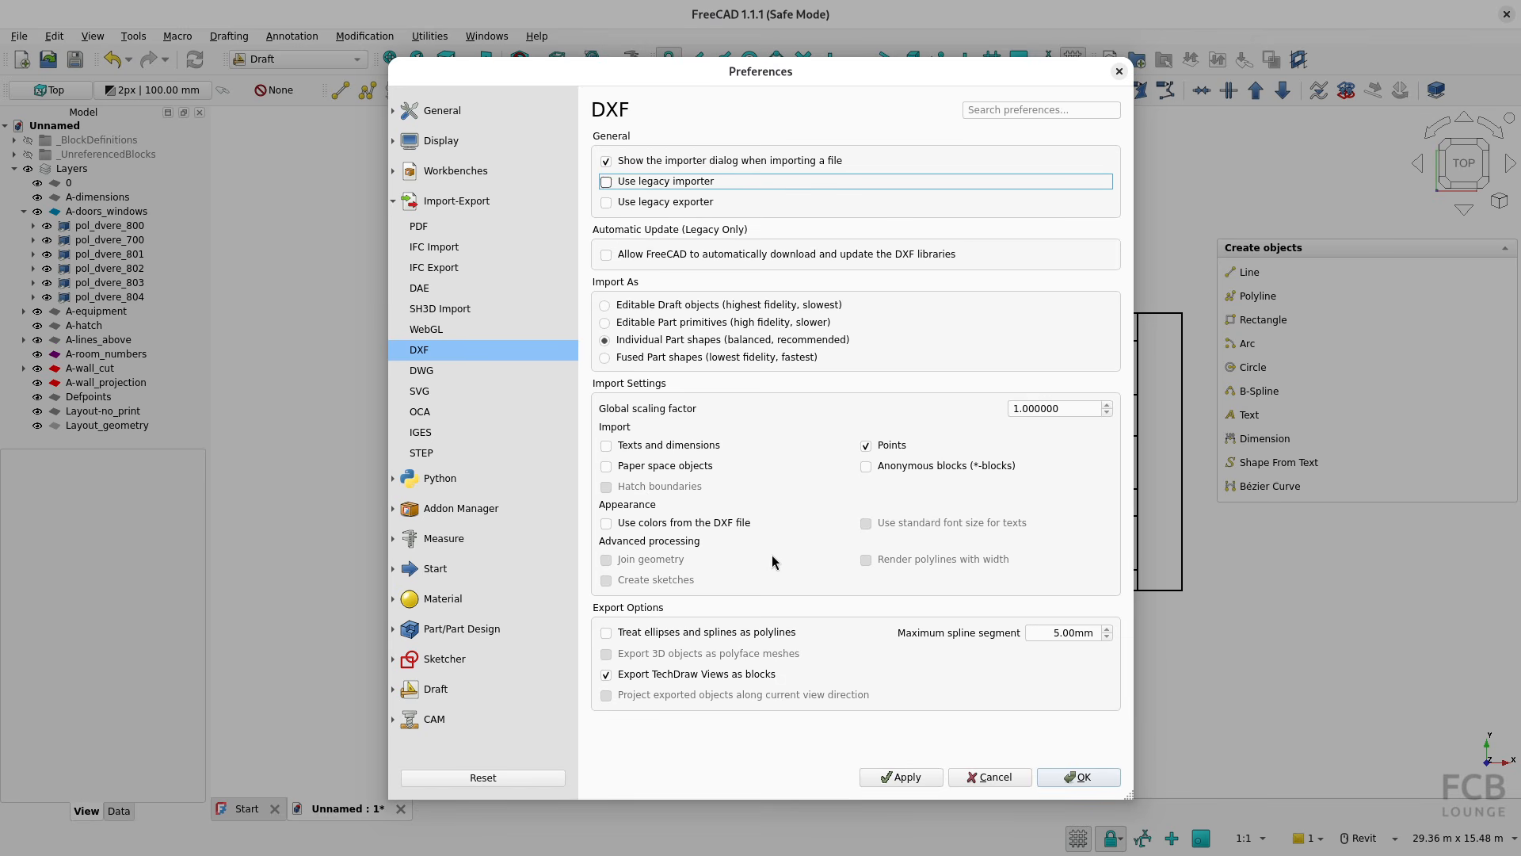
pyautogui.moveTo(773, 558)
pyautogui.click(1078, 776)
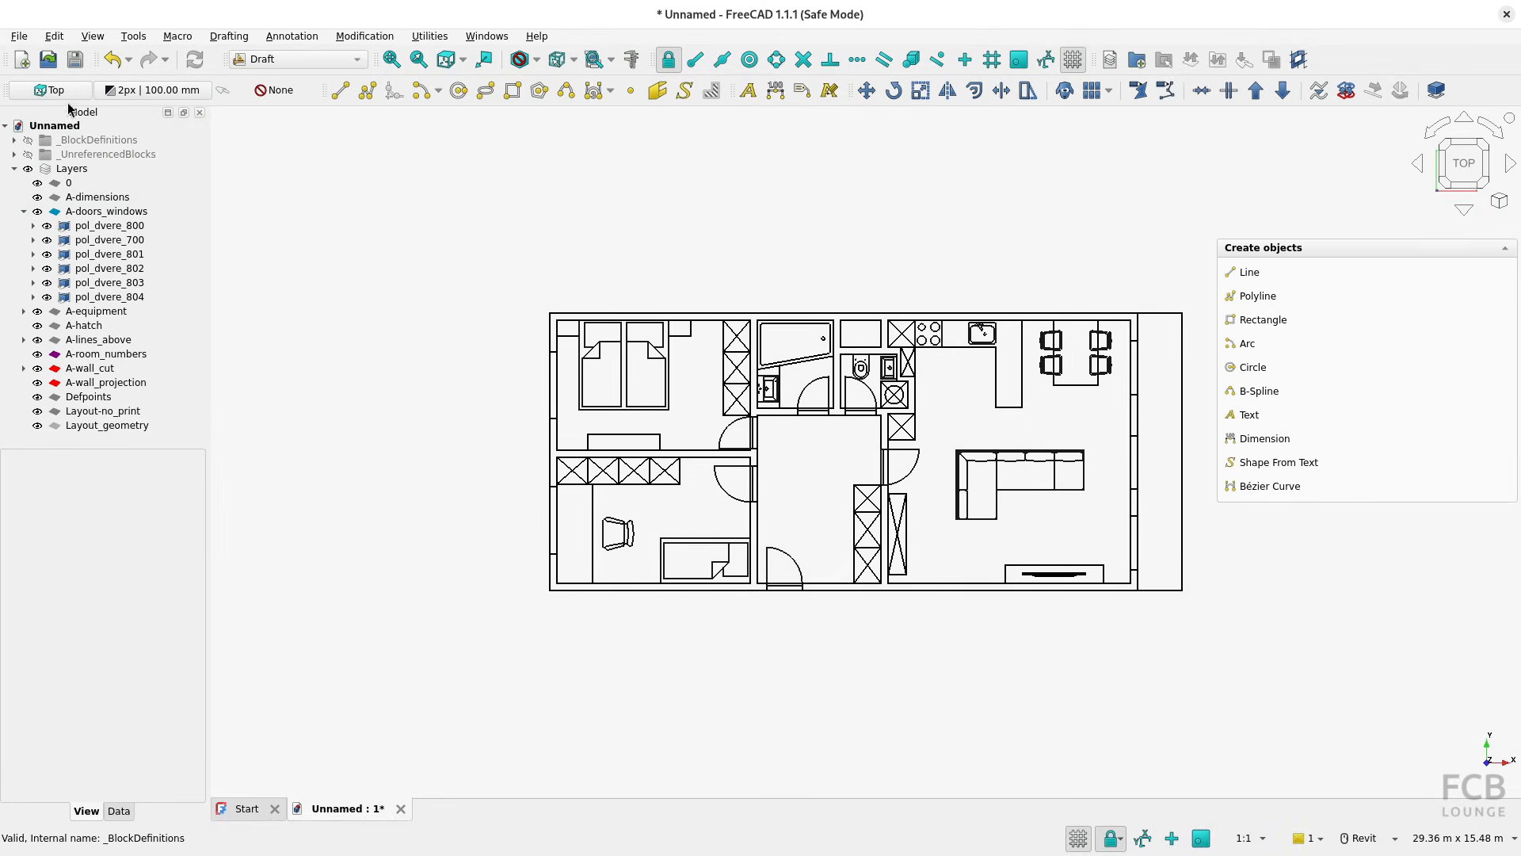
# Create a new empty document and import Cube.dxf into it as individual Part shapes
pyautogui.moveTo(753, 501); pyautogui.dragTo(687, 512, button='middle')
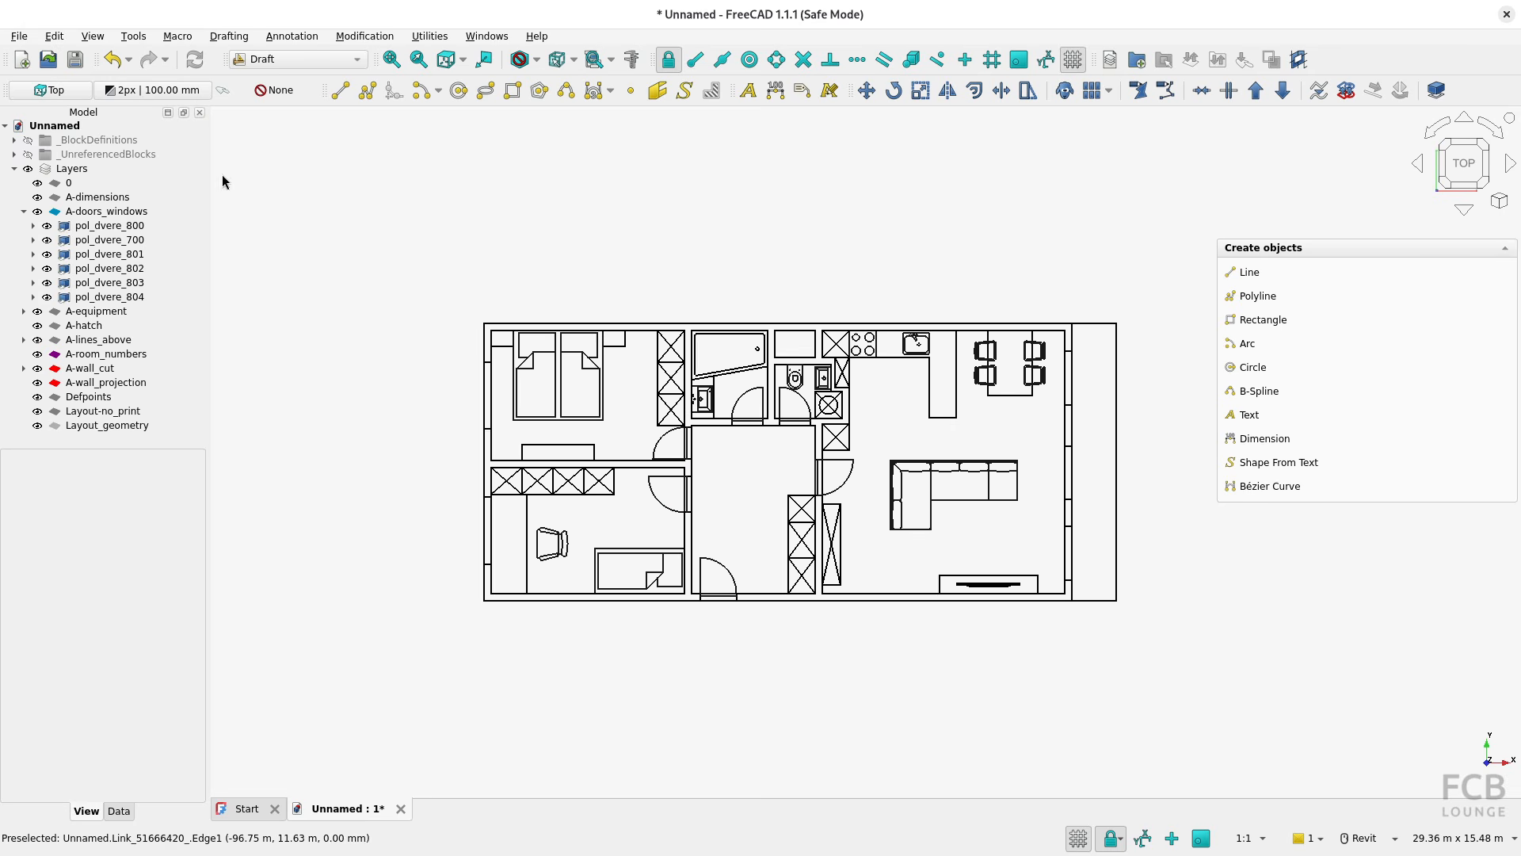
pyautogui.click(21, 60)
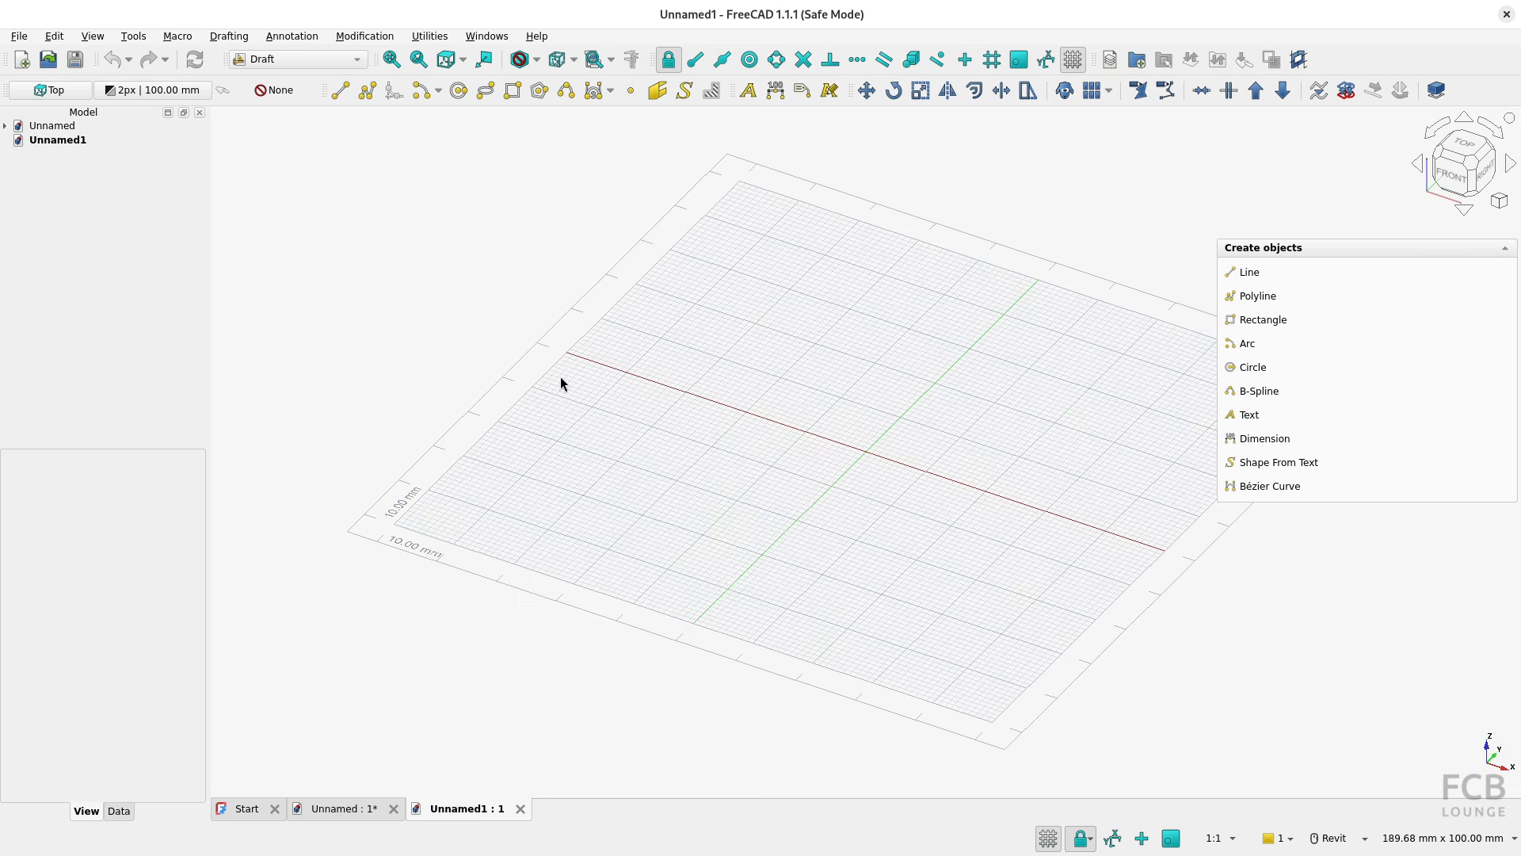
pyautogui.click(18, 37)
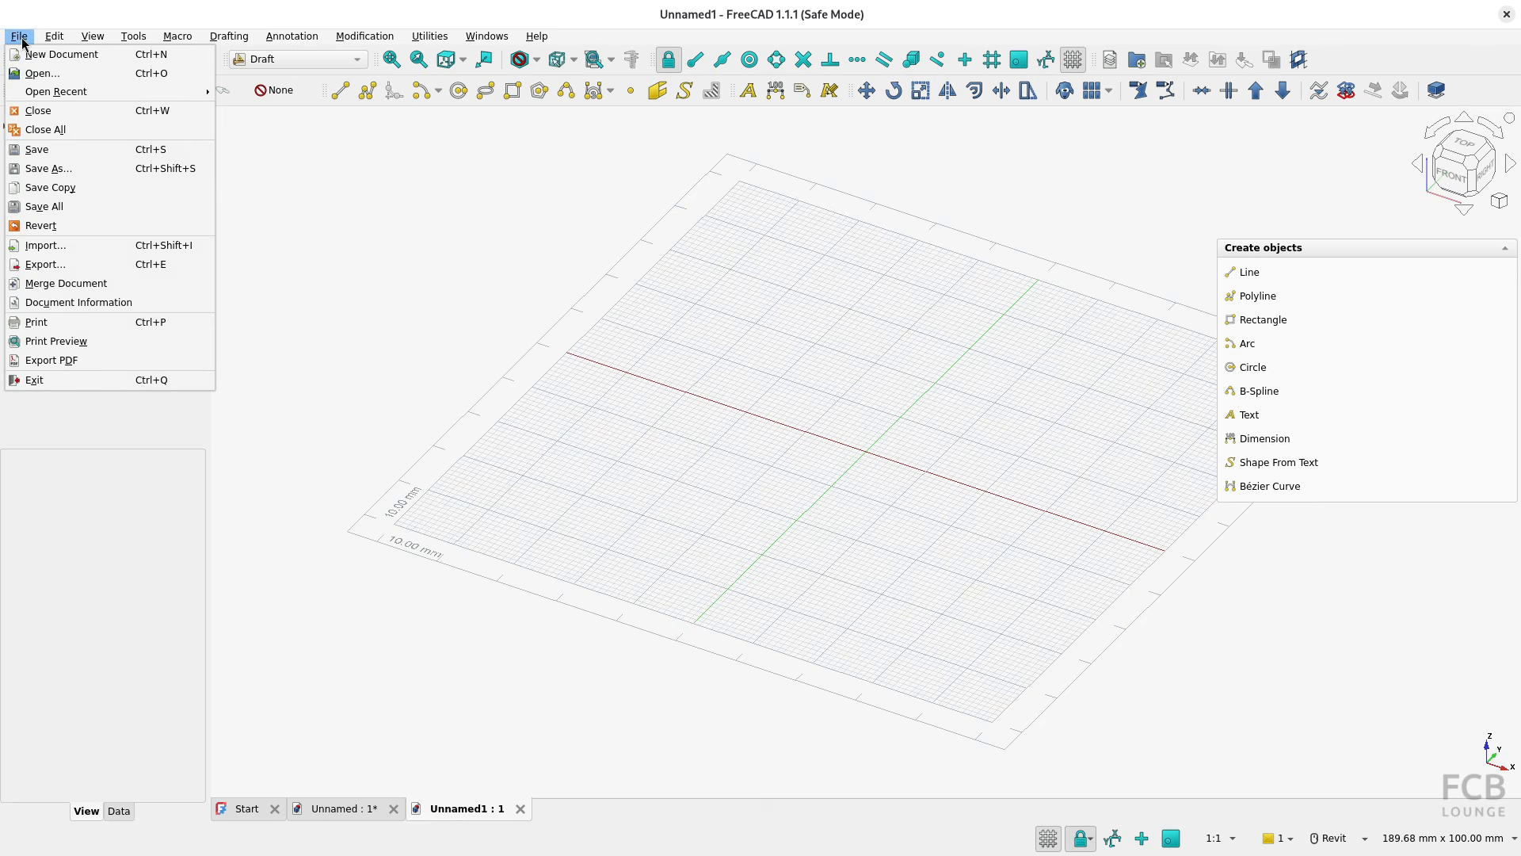
pyautogui.click(71, 247)
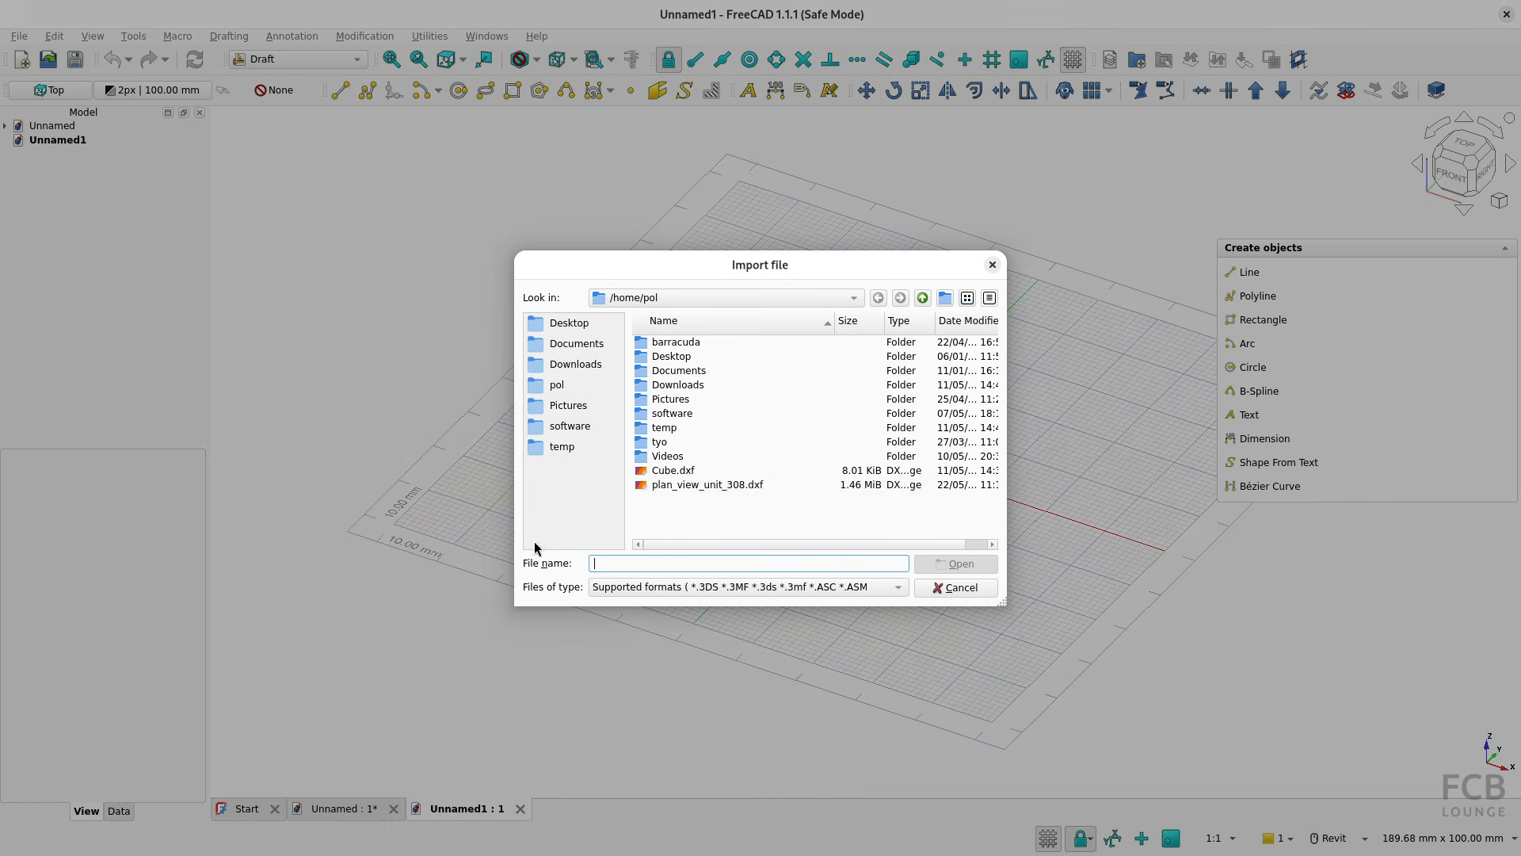
pyautogui.click(675, 471)
pyautogui.click(989, 564)
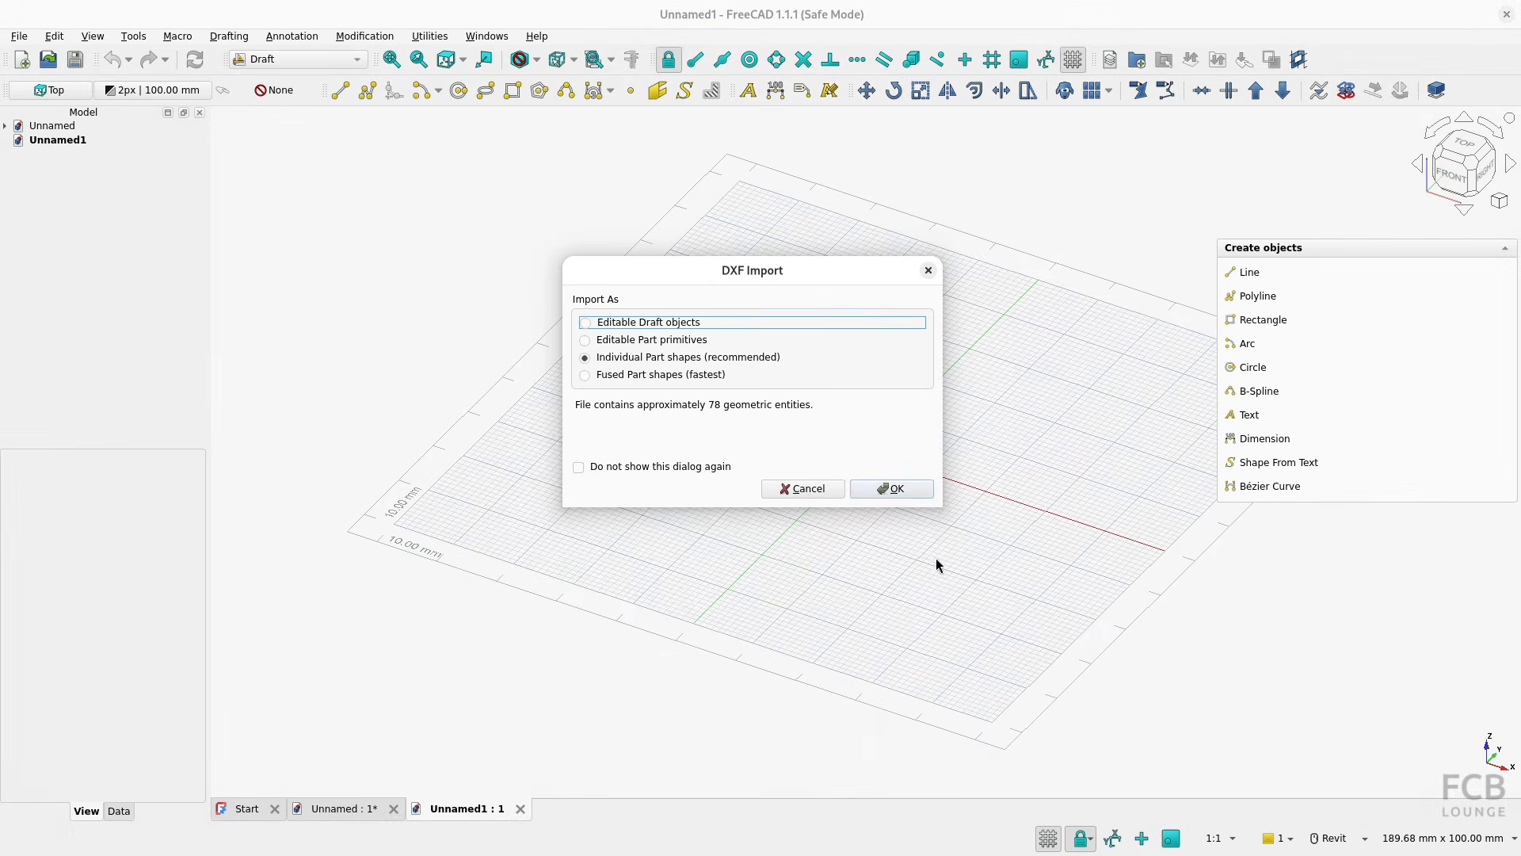
pyautogui.click(888, 488)
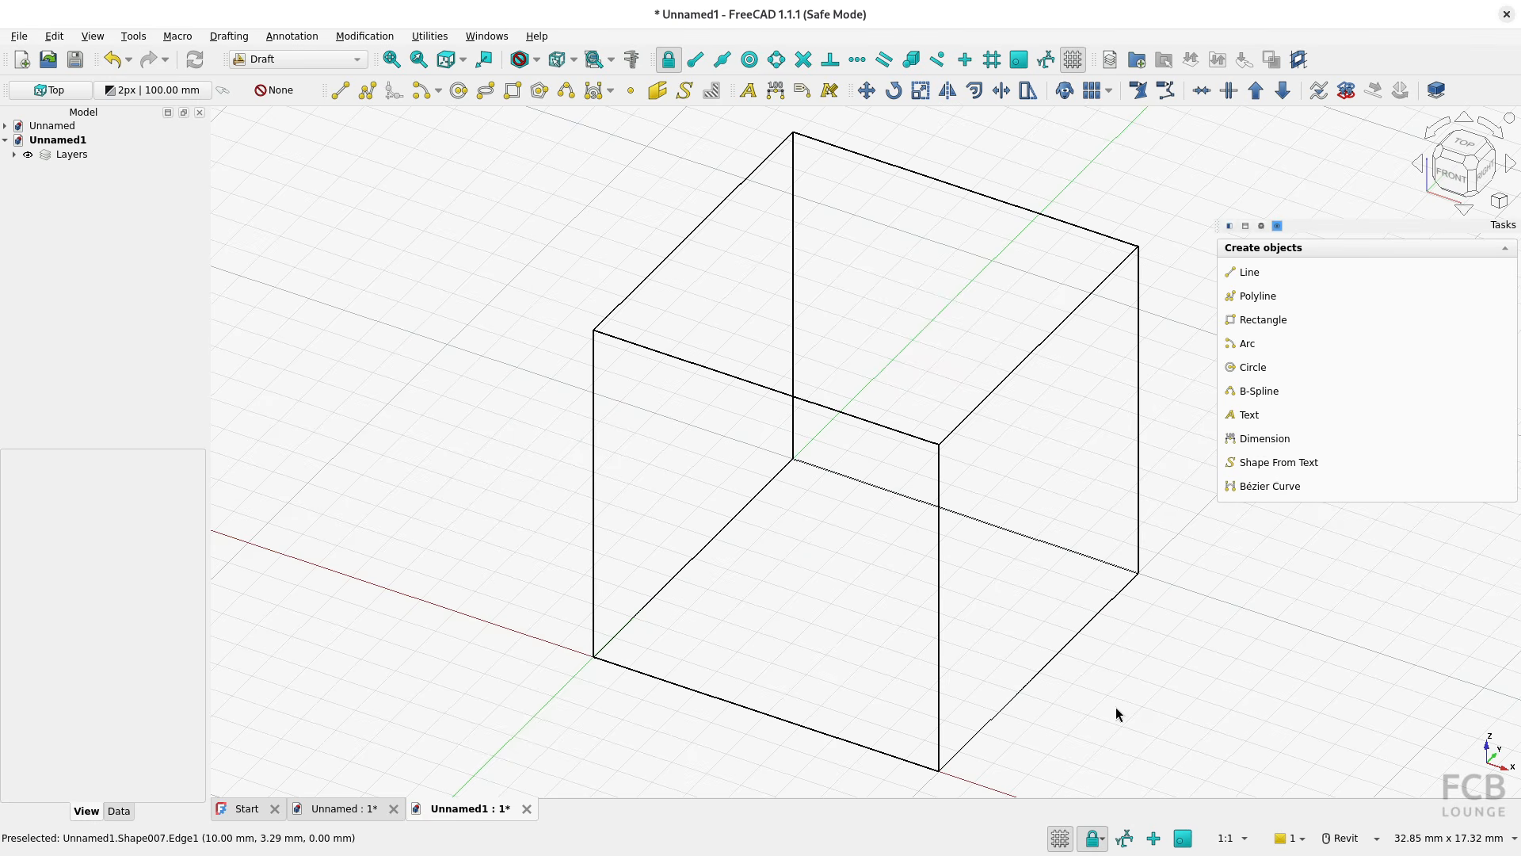
# Select several edges of the imported cube one by one to inspect their separate shapes, and return to the isometric view
pyautogui.keyDown('shift'); pyautogui.moveTo(854, 445); pyautogui.dragTo(911, 384, button='middle'); pyautogui.keyUp('shift')
pyautogui.click(905, 375)
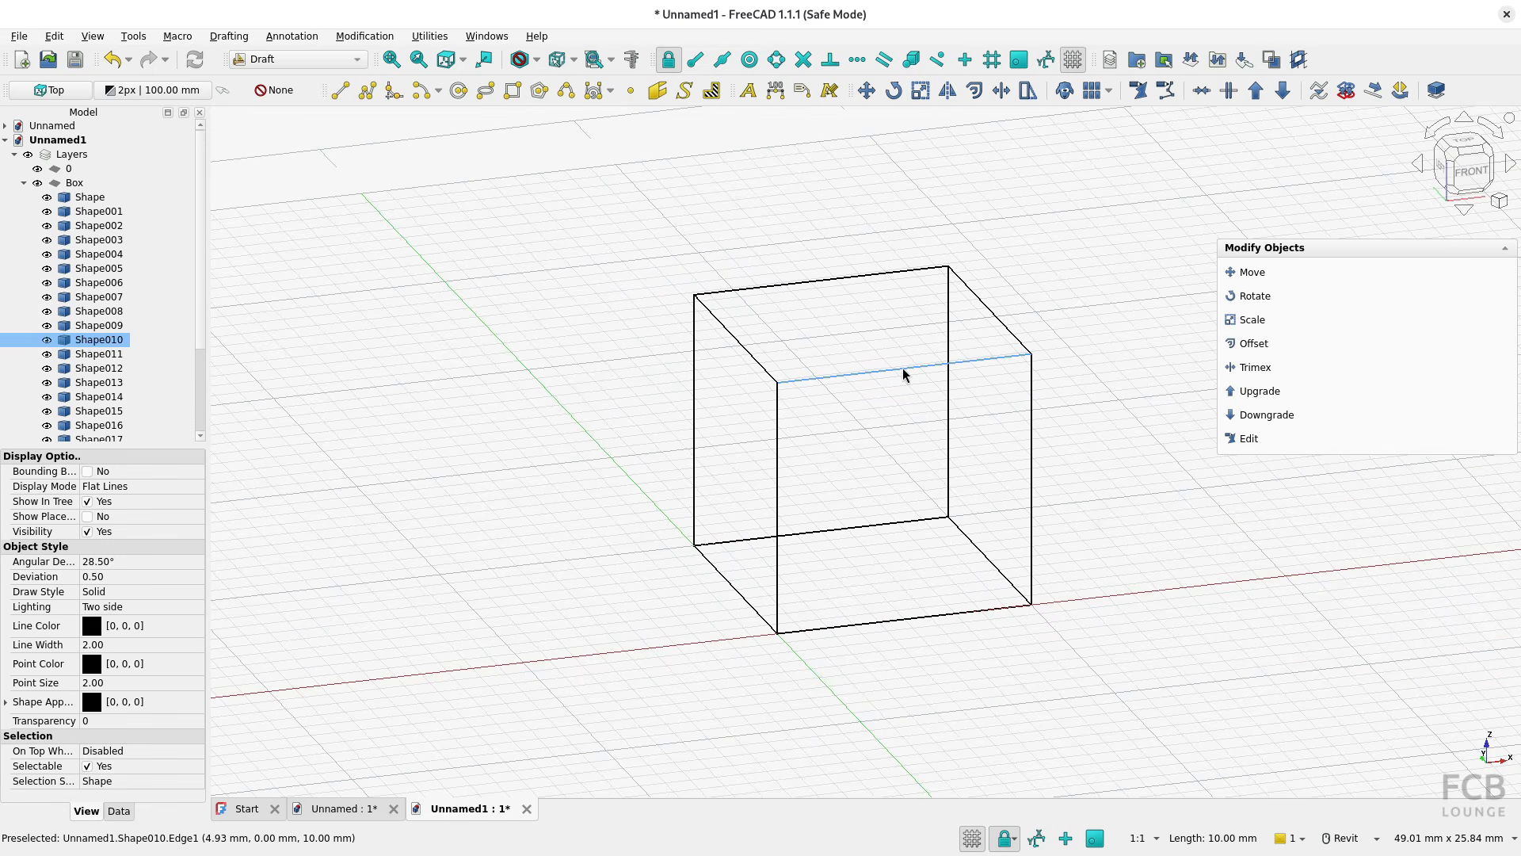
pyautogui.click(742, 344)
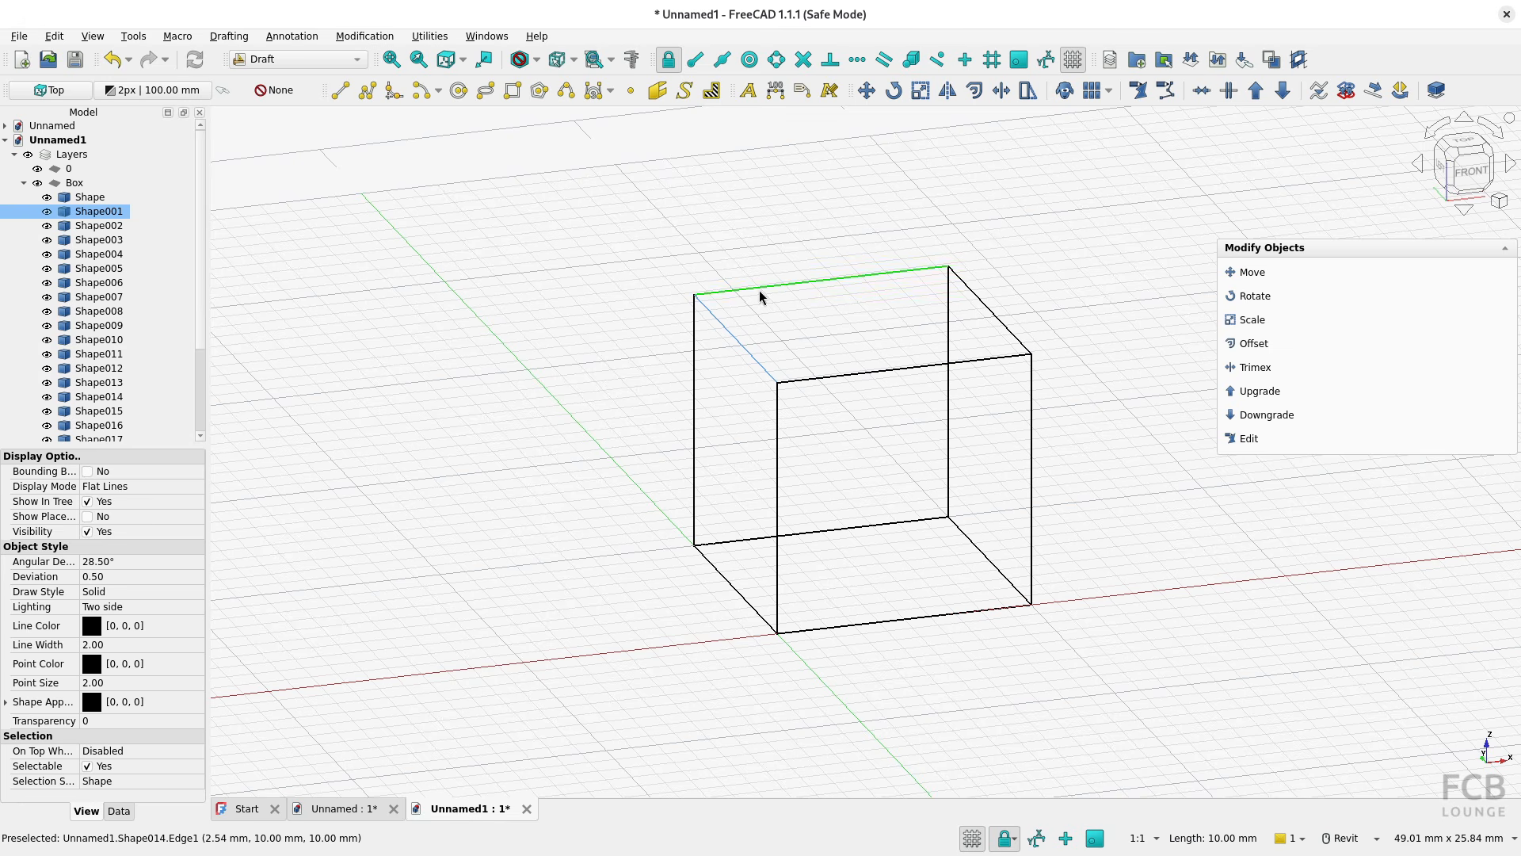
pyautogui.click(760, 288)
pyautogui.click(696, 404)
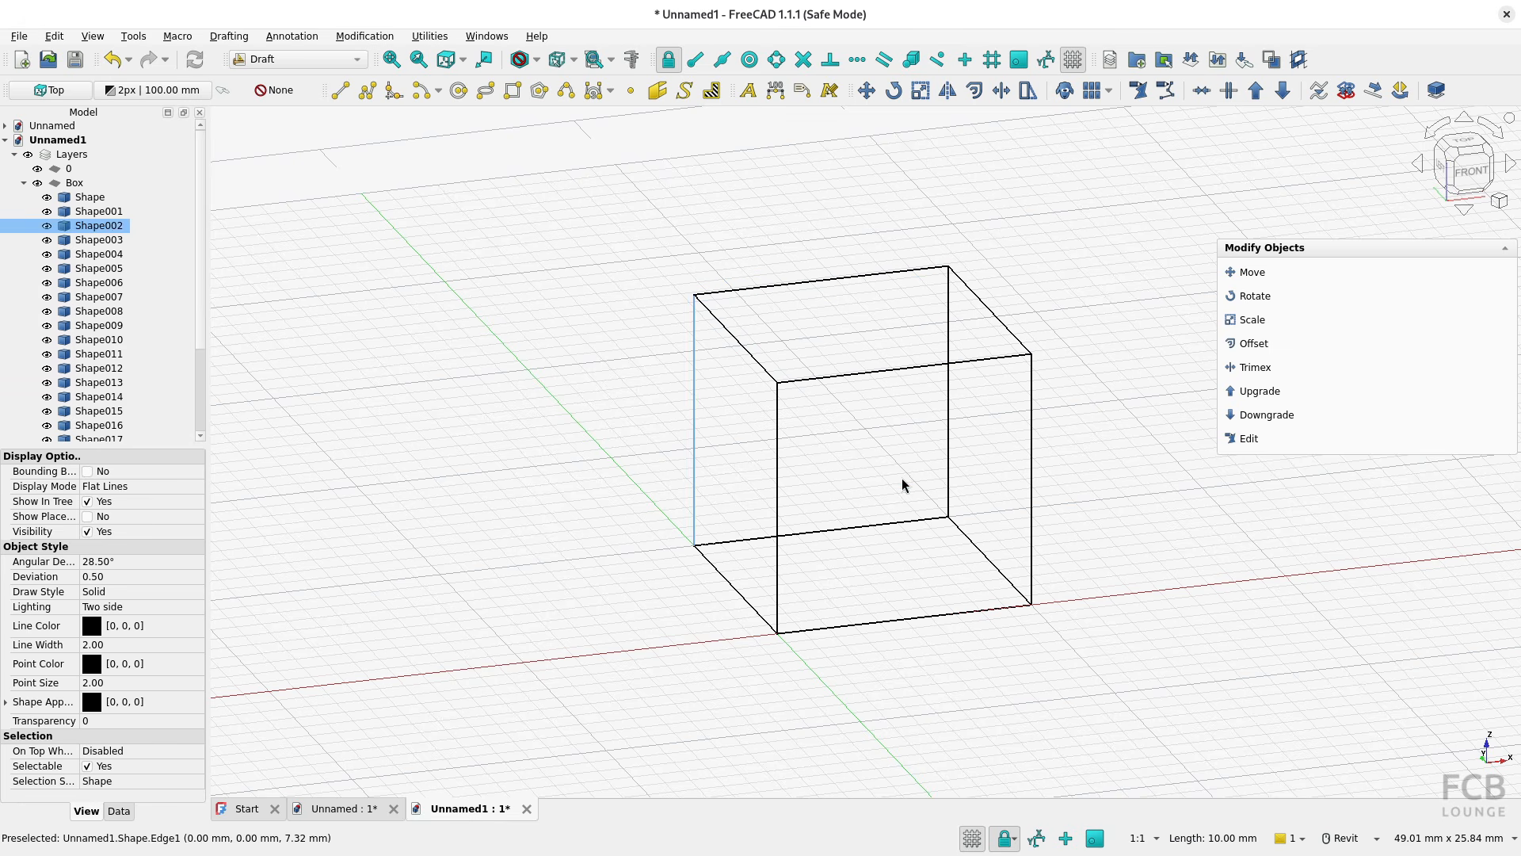
pyautogui.click(902, 478)
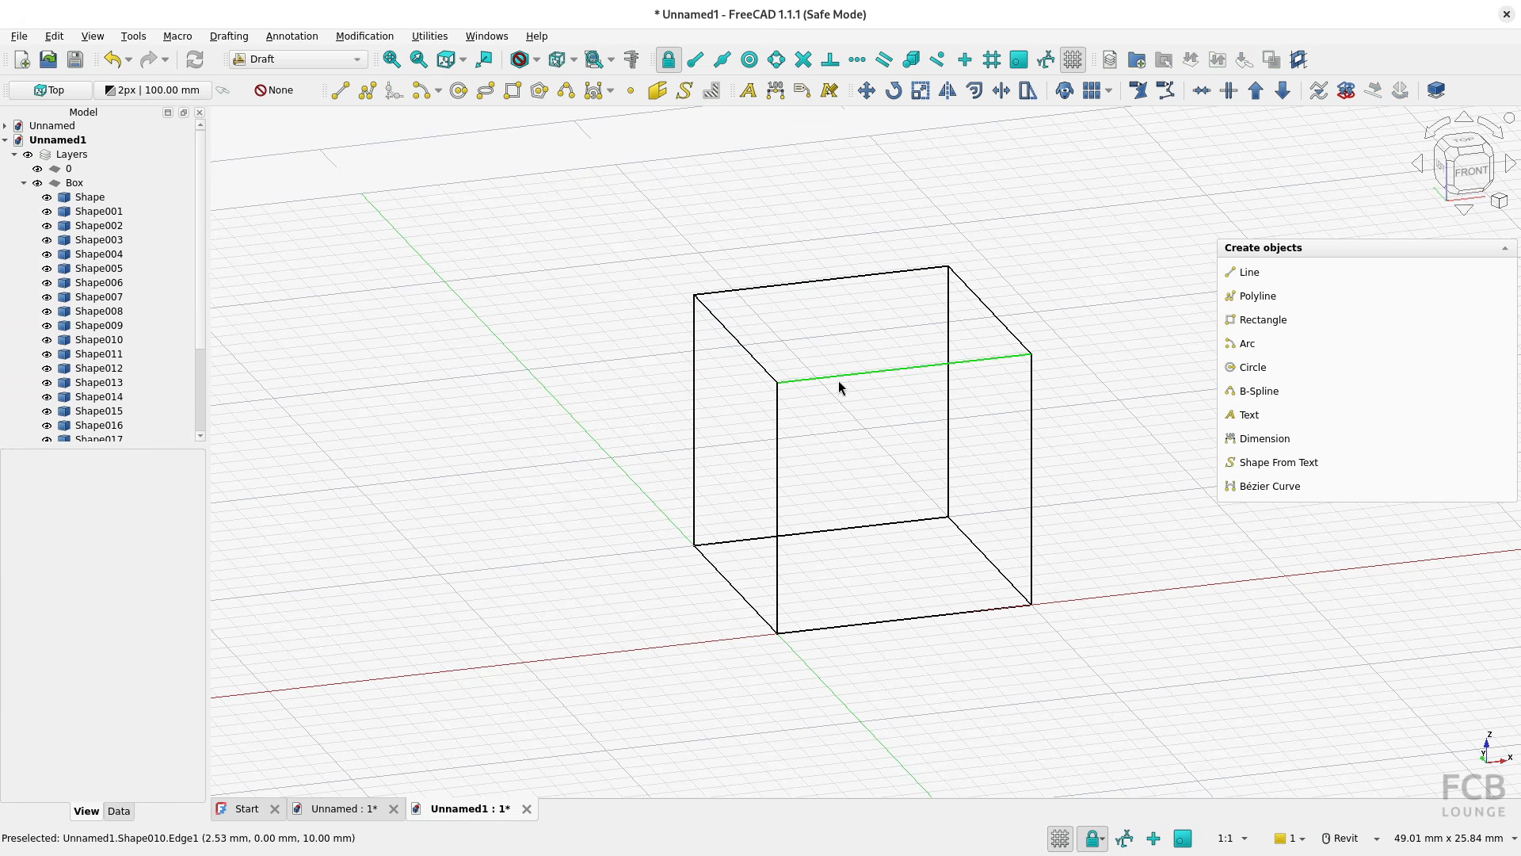
pyautogui.press('0')
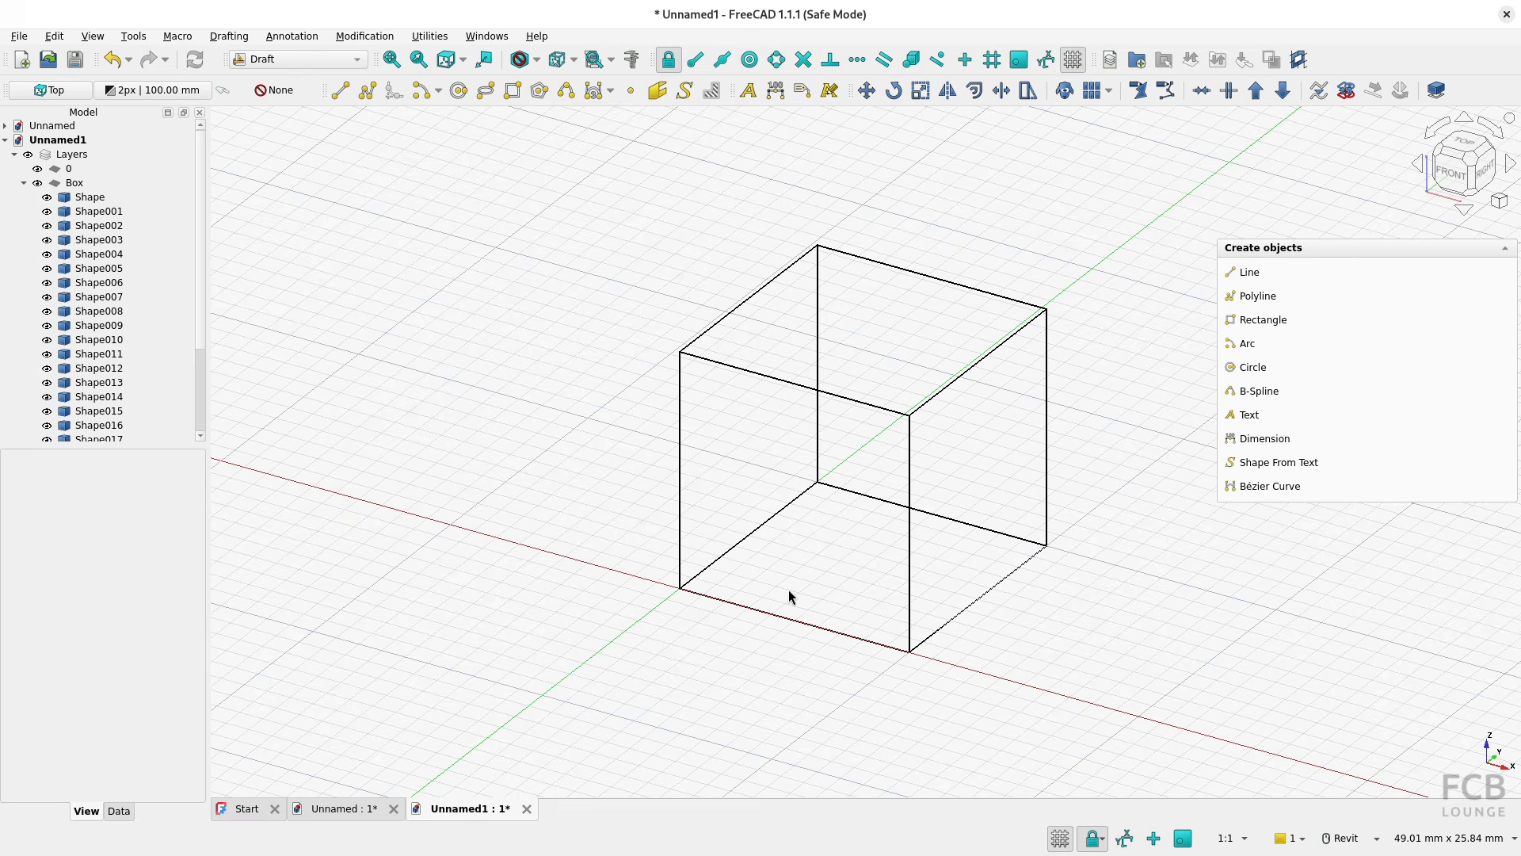
# Read the Cube.dxf import summary in a temporarily enlarged Report view and switch back to the floor plan document
pyautogui.rightClick(1335, 53)
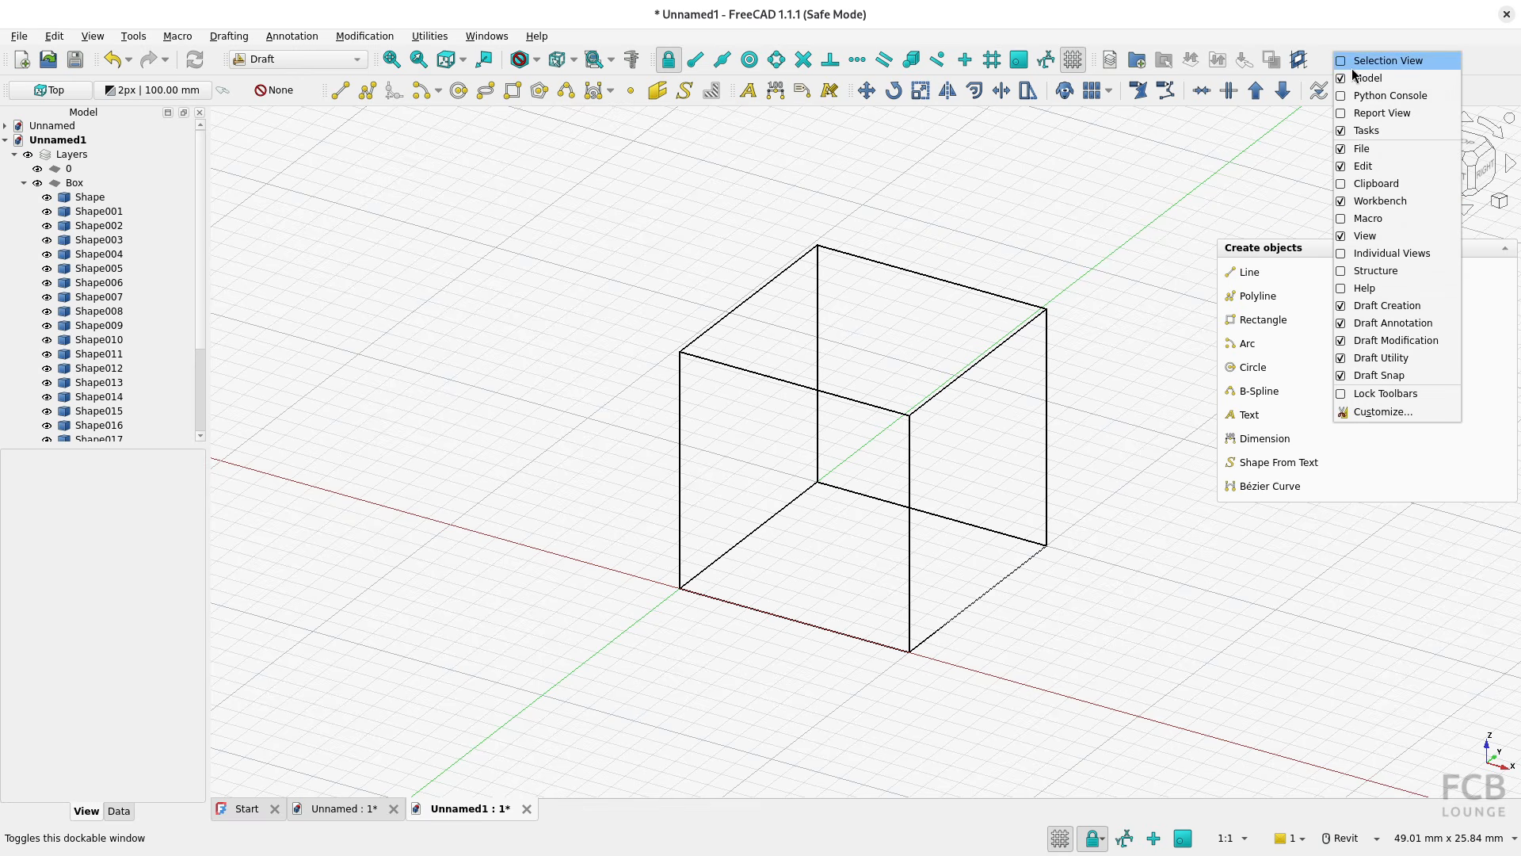
pyautogui.click(1366, 112)
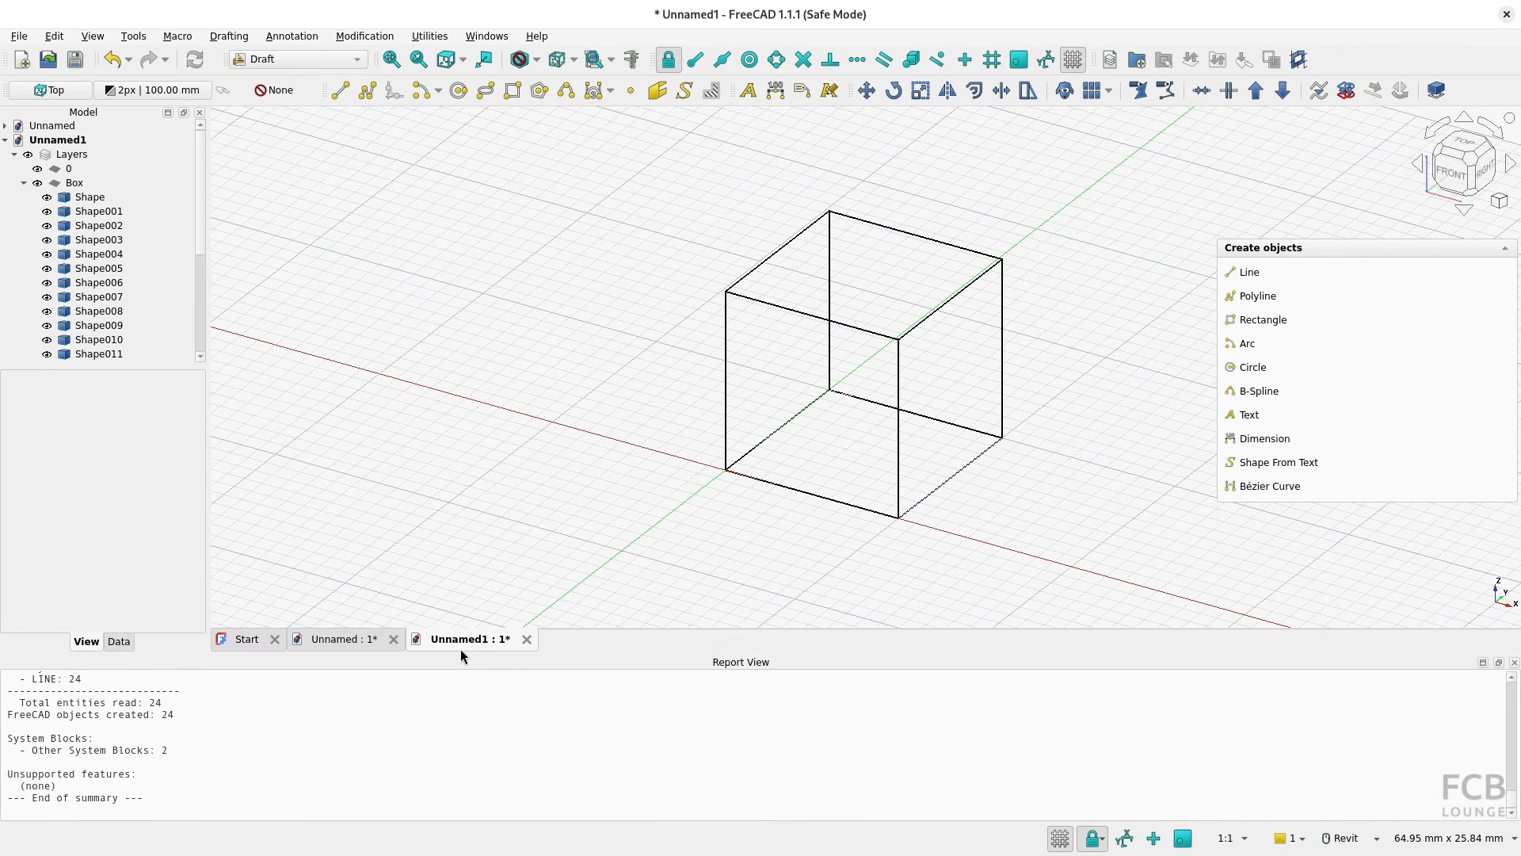
pyautogui.moveTo(445, 646); pyautogui.dragTo(445, 436)
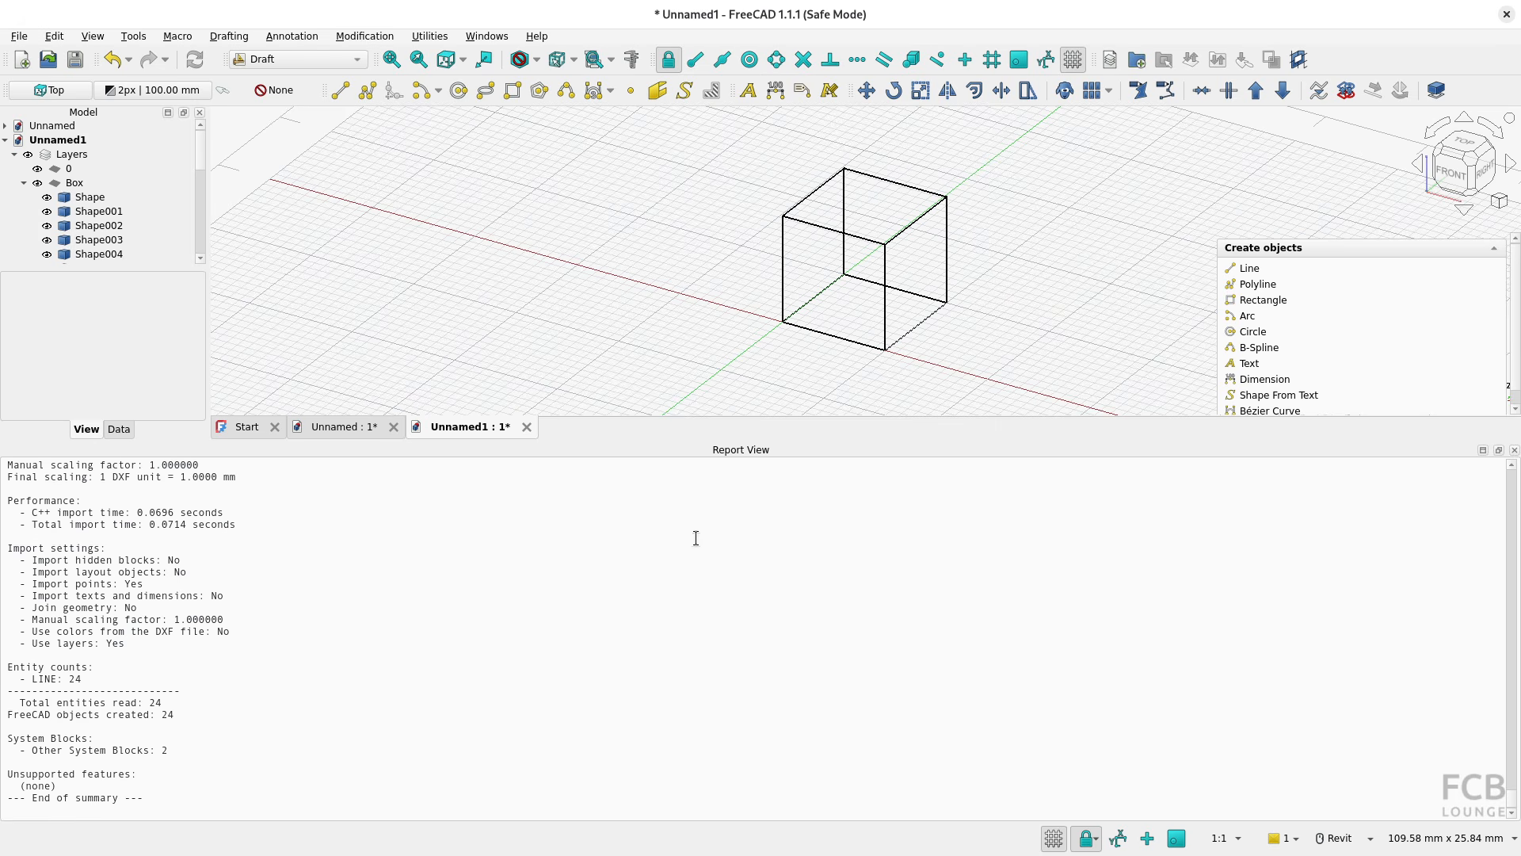
pyautogui.moveTo(784, 441); pyautogui.dragTo(794, 783)
pyautogui.rightClick(1334, 61)
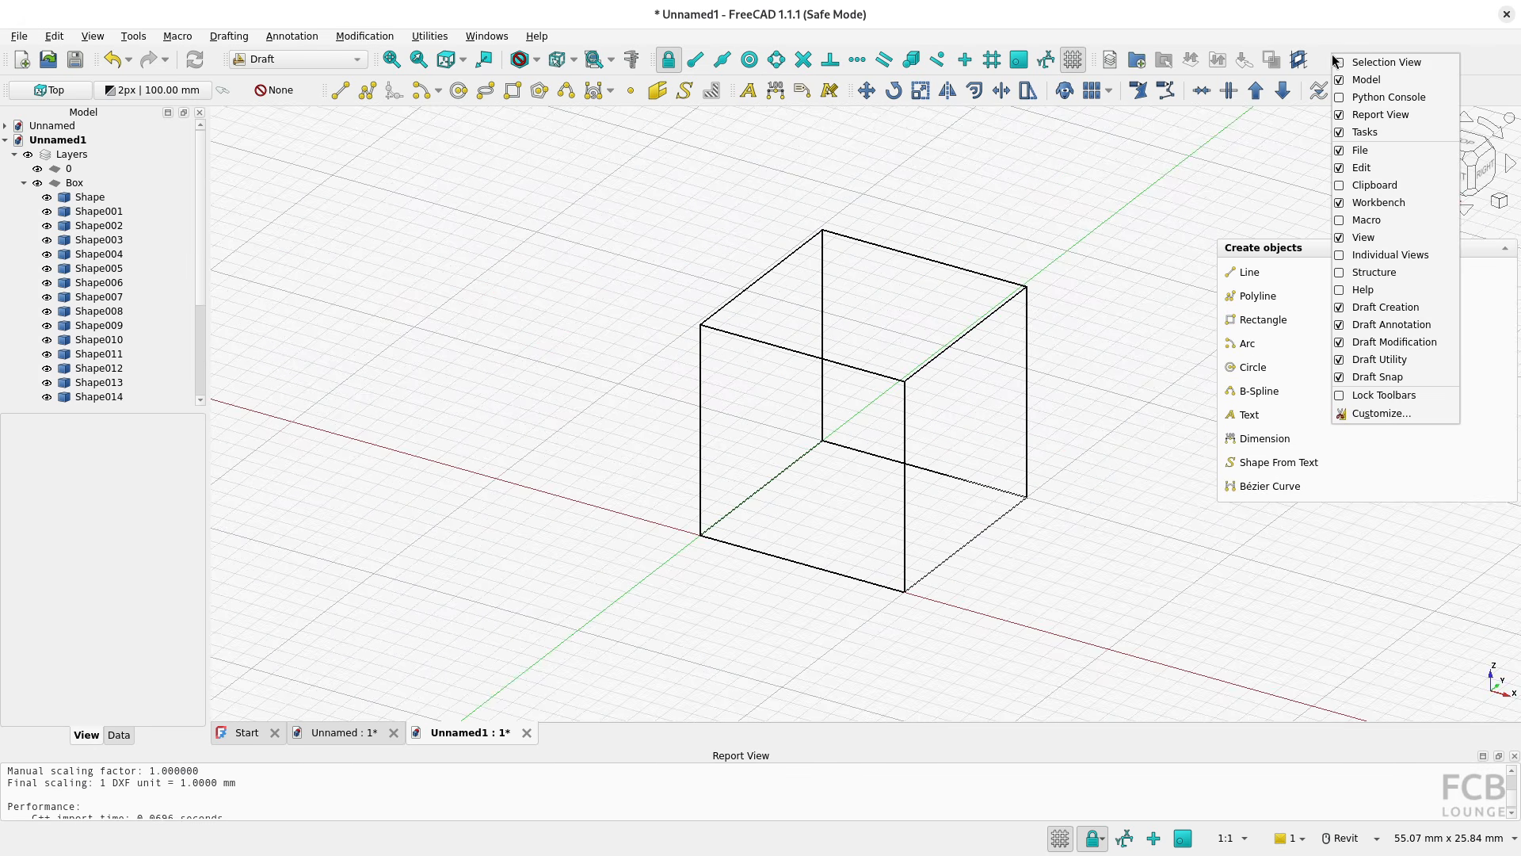
pyautogui.click(1380, 114)
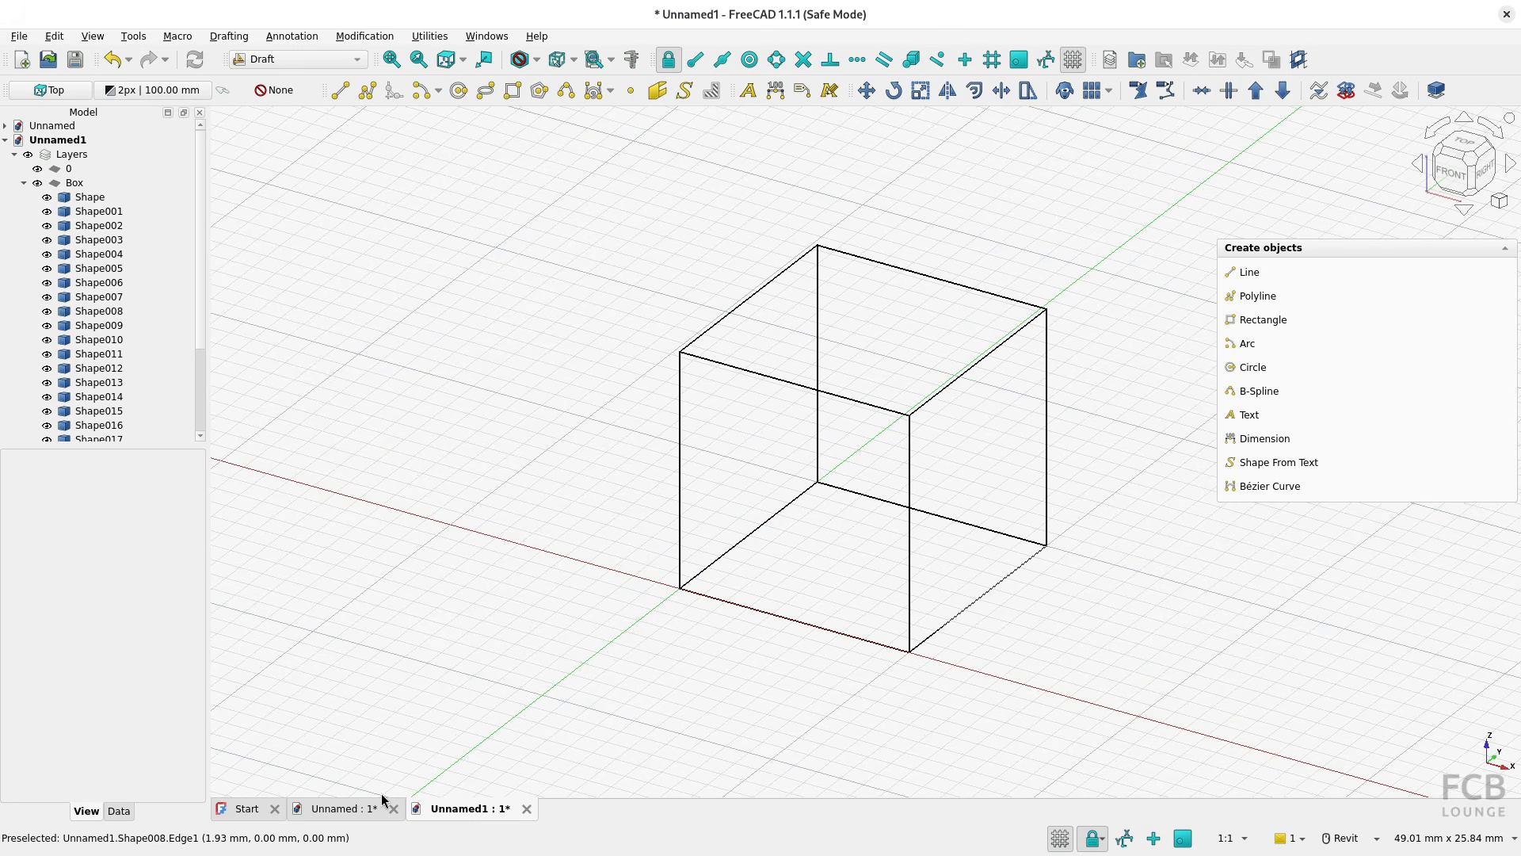
pyautogui.click(340, 809)
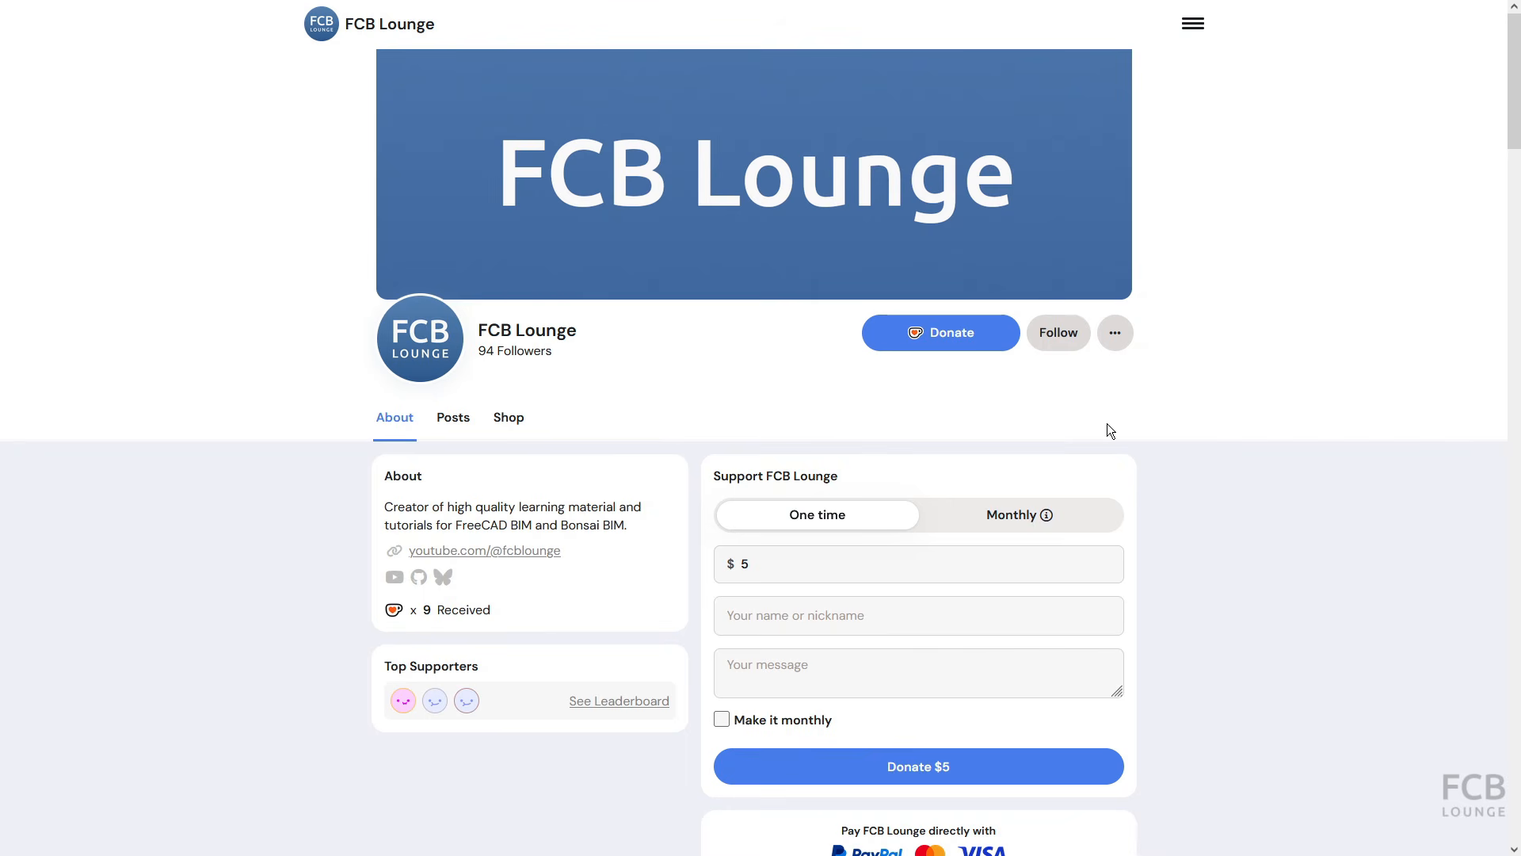
# On the FCB Lounge support page, fill in a one-time donation of $10 with the supporter's name and the message "Thank you"
pyautogui.click(756, 567)
pyautogui.press('BackSpace')
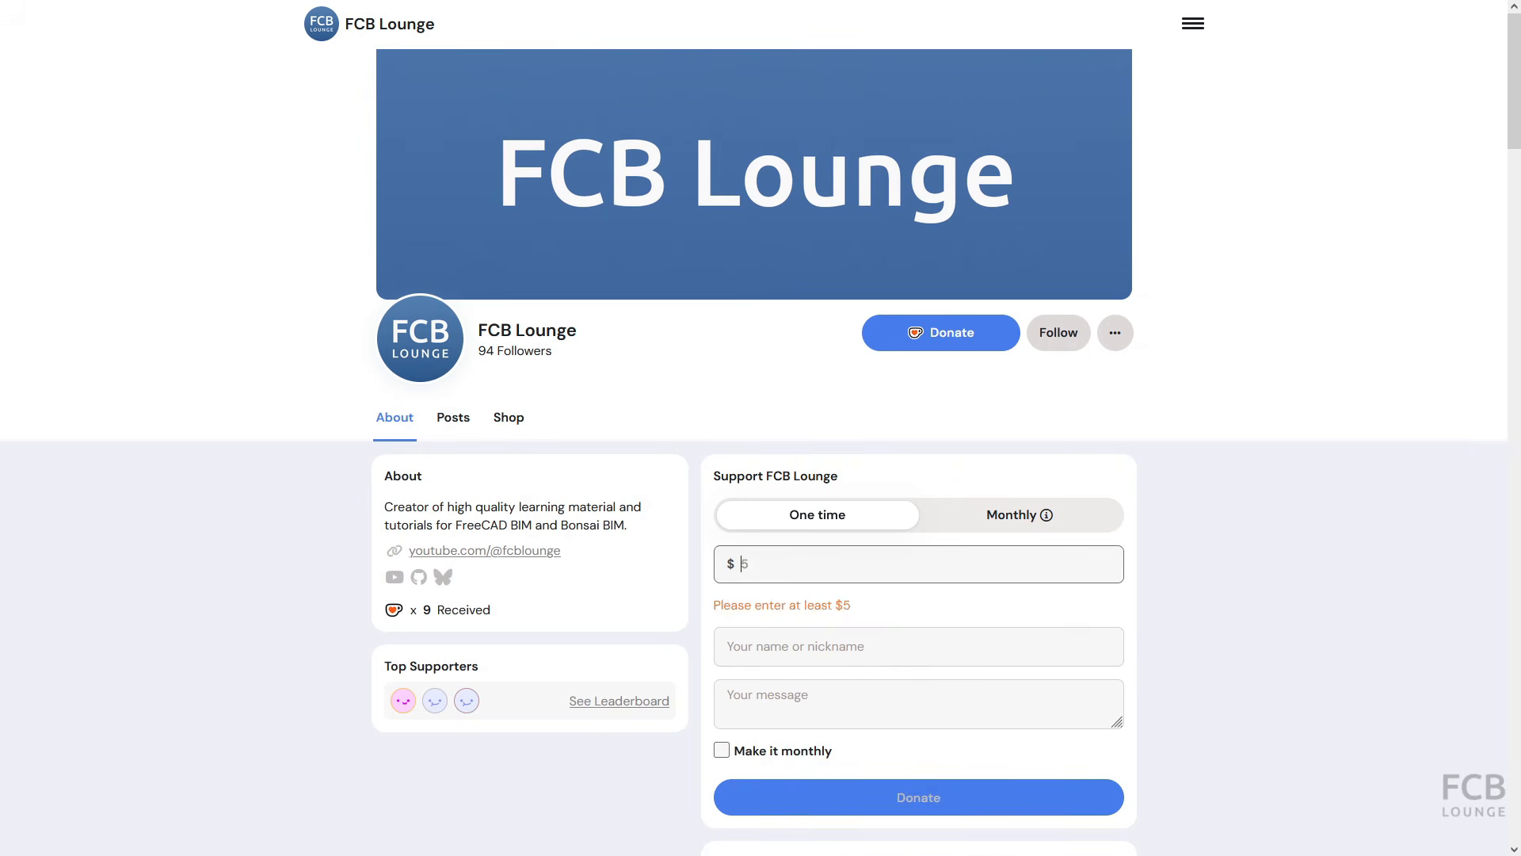
pyautogui.write('10')
pyautogui.click(752, 618)
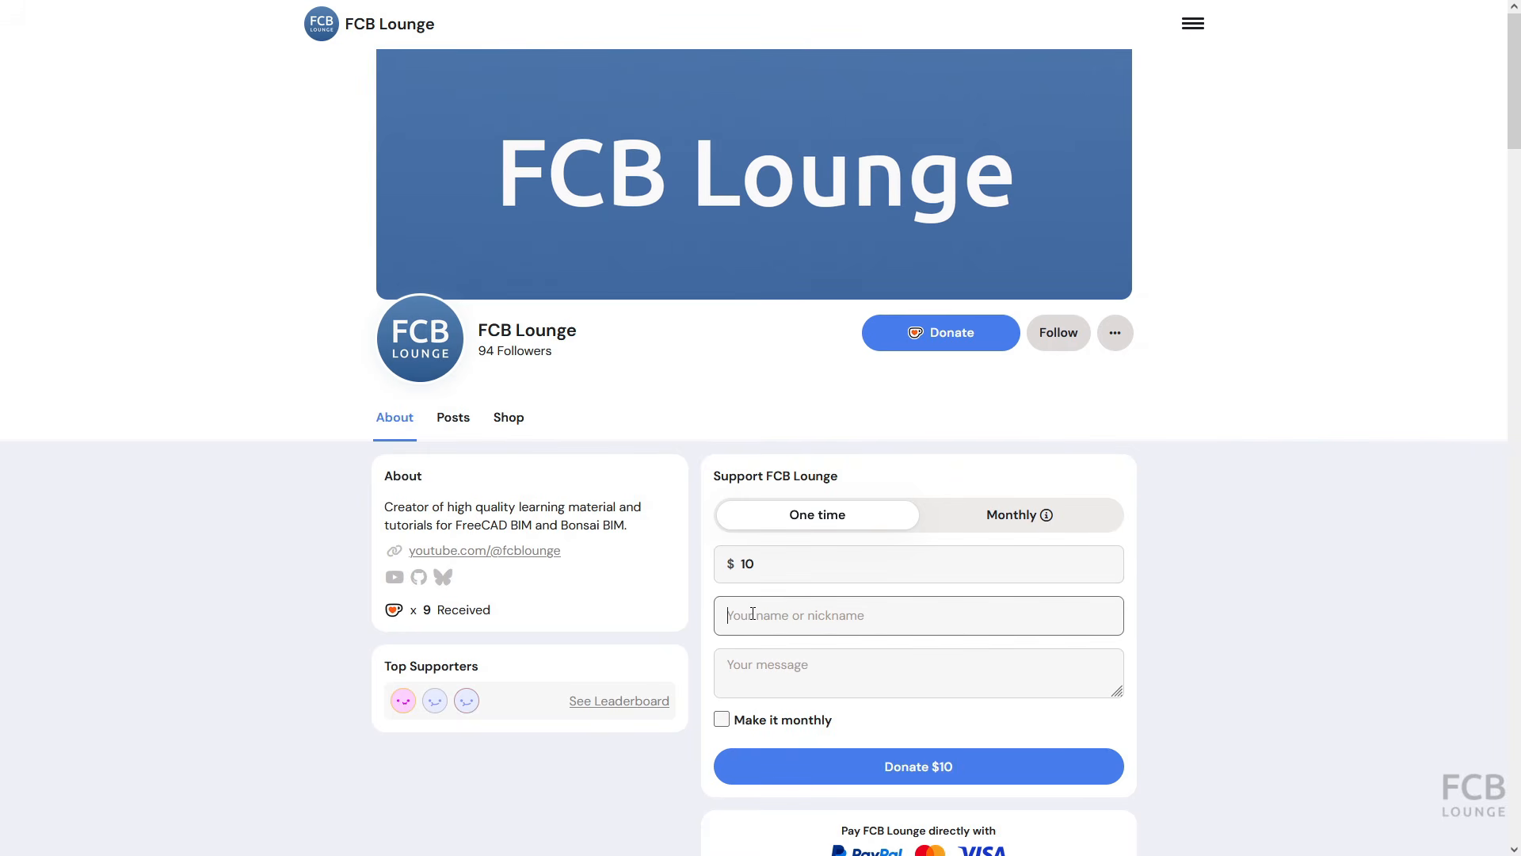
pyautogui.write('Nick')
pyautogui.click(798, 677)
pyautogui.write('T')
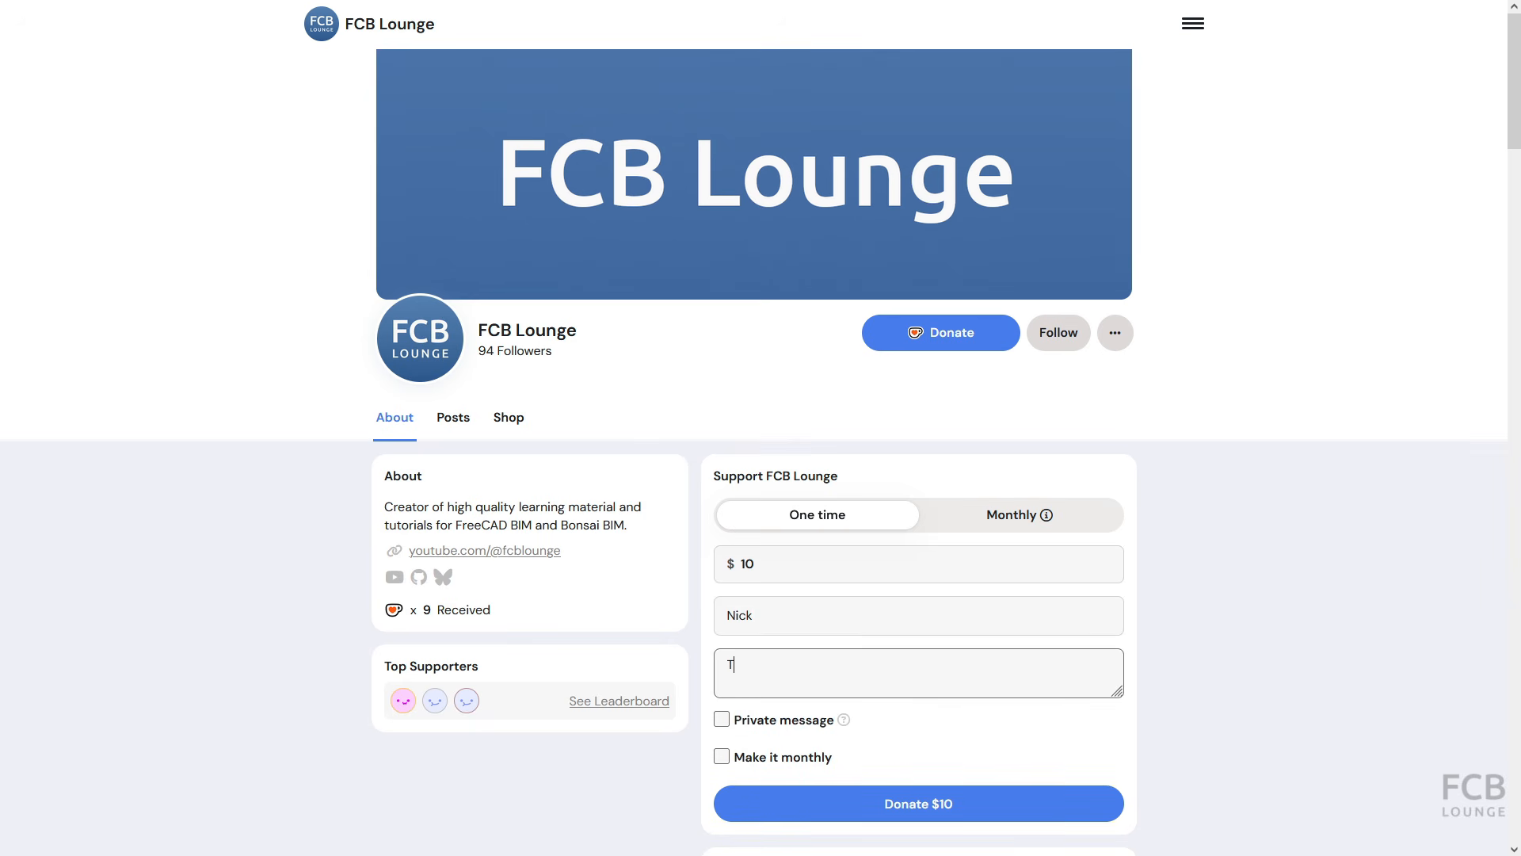
pyautogui.write('hank you')
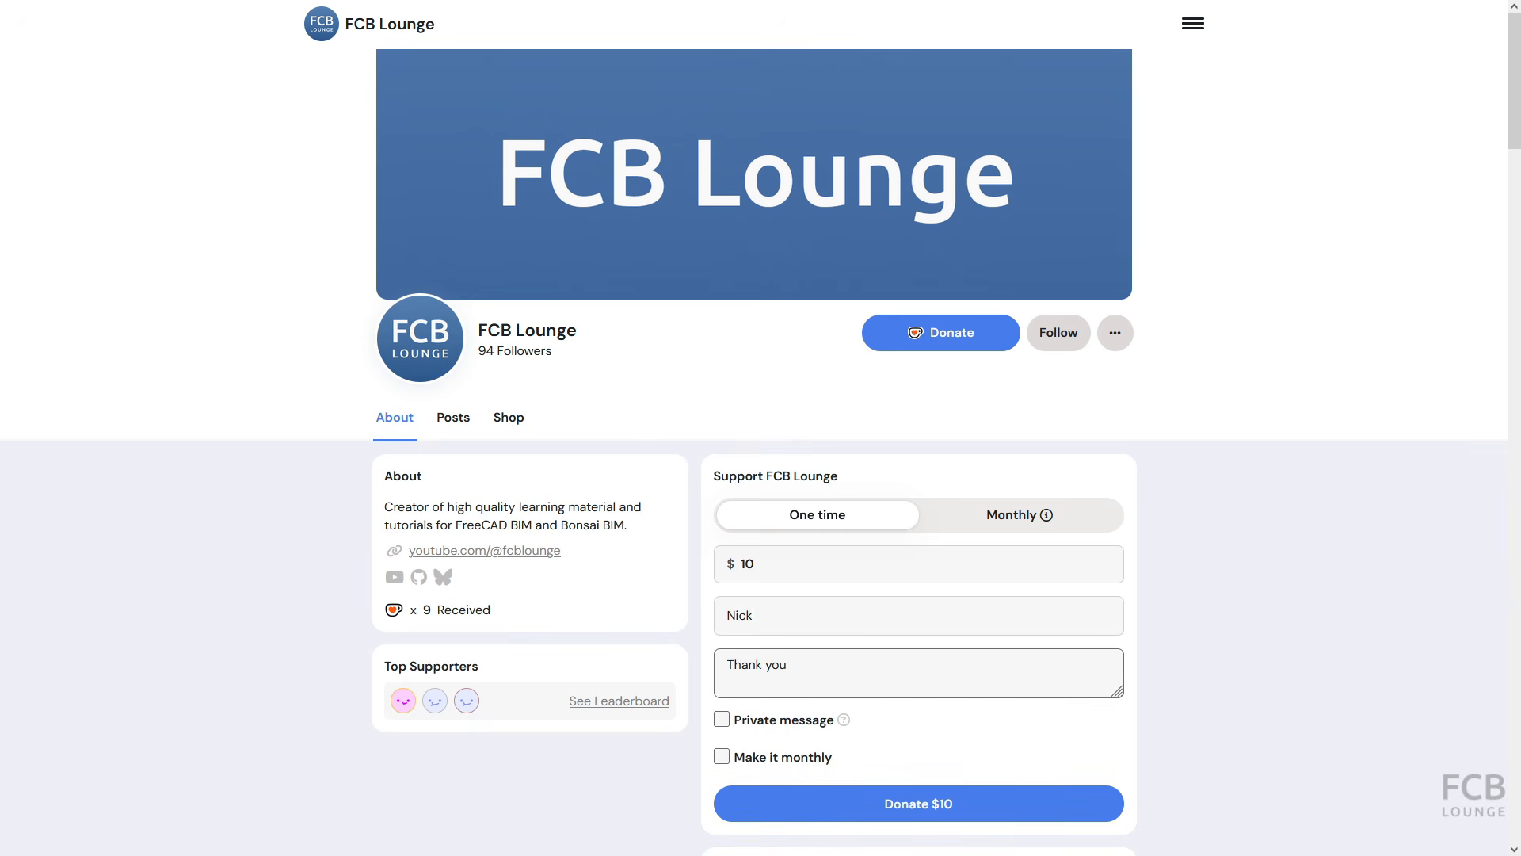